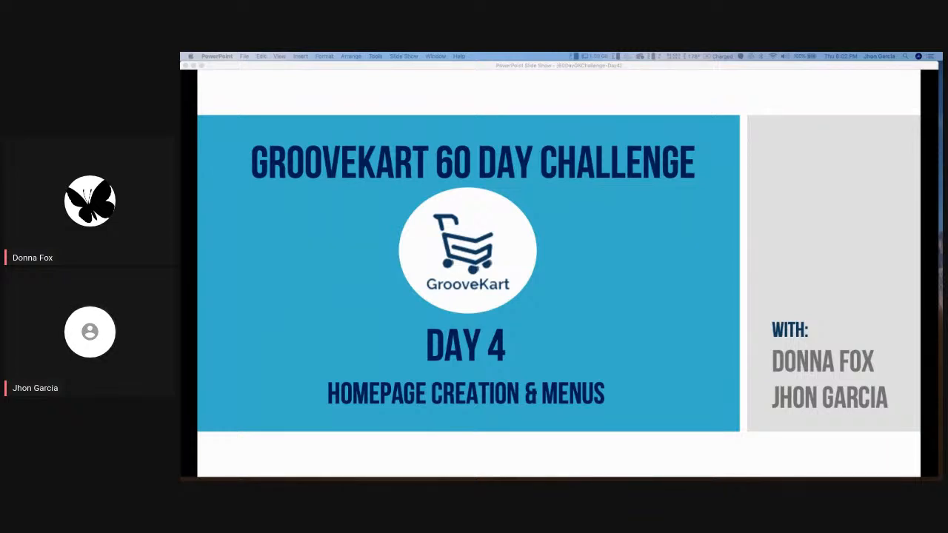
pyautogui.click(184, 346)
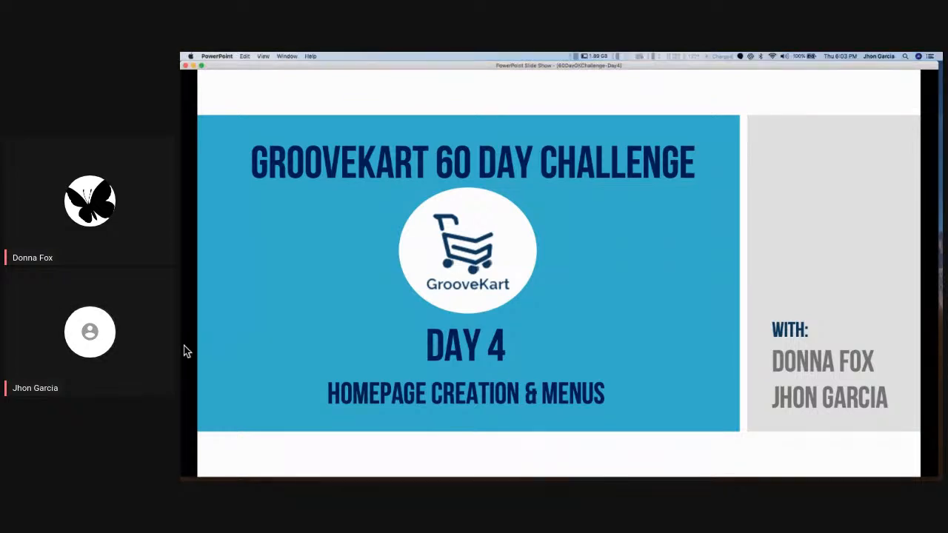
pyautogui.click(398, 368)
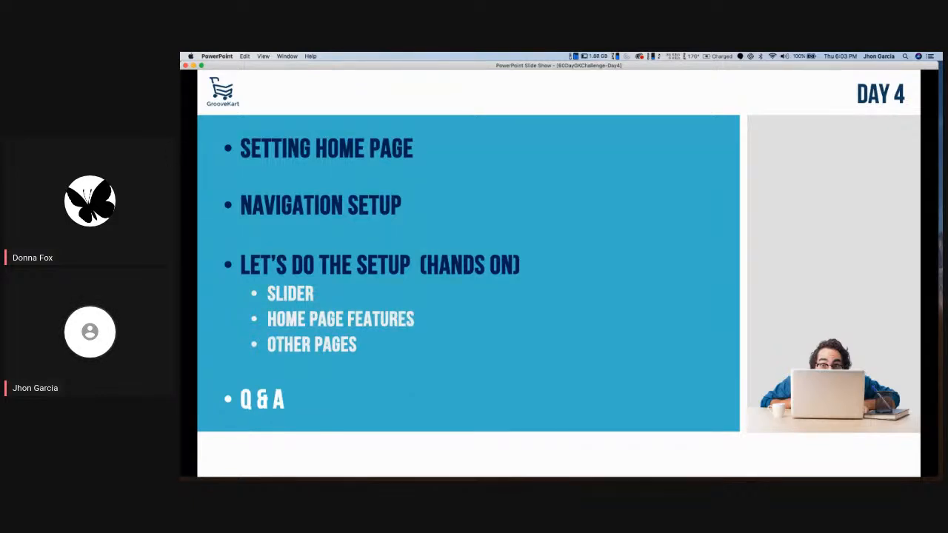
pyautogui.click(427, 213)
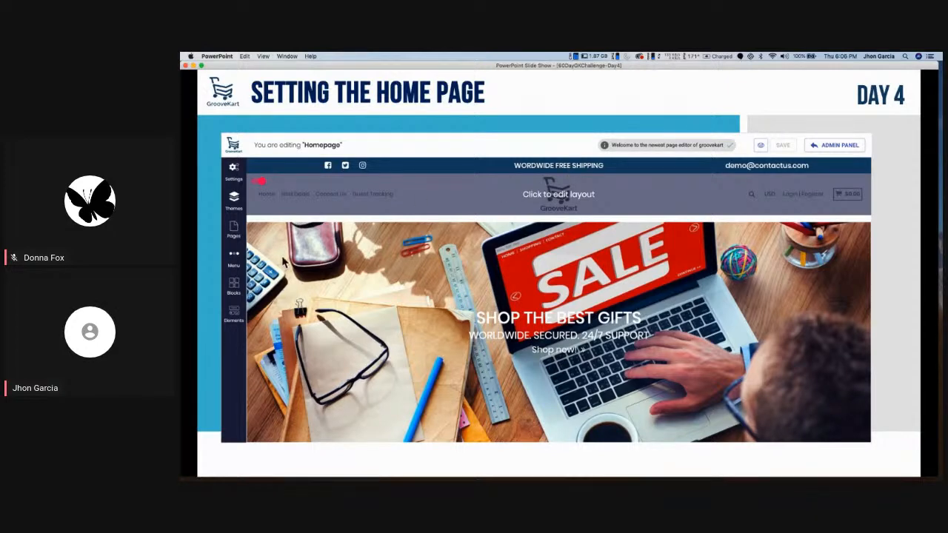
pyautogui.click(375, 245)
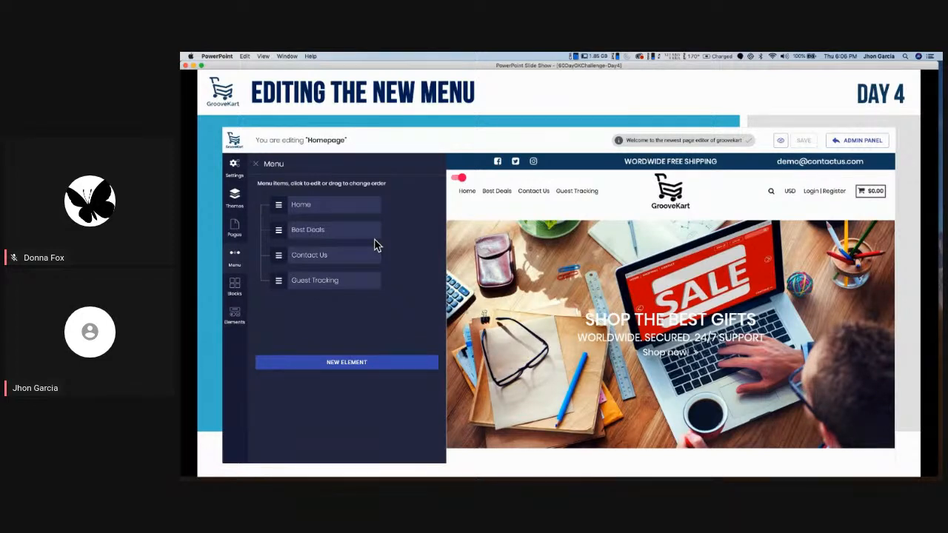
pyautogui.press('Right')
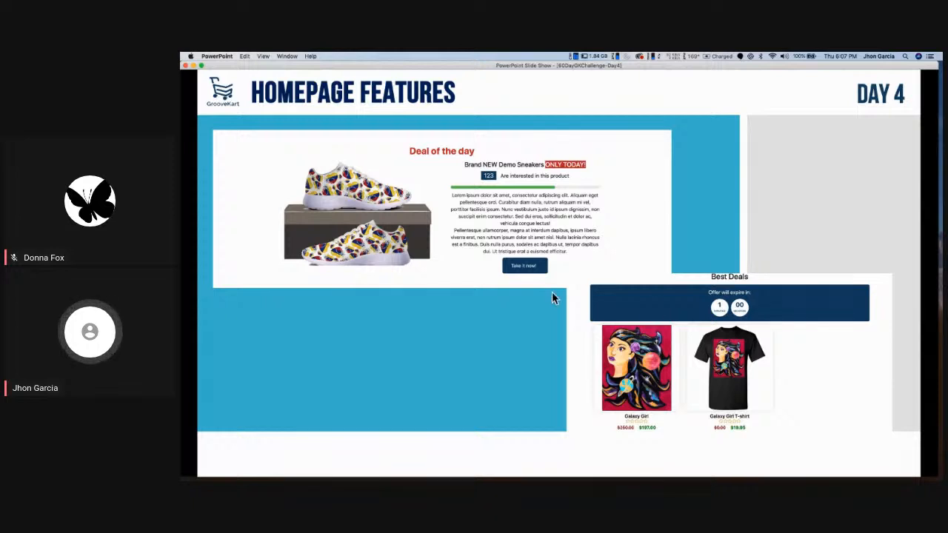
pyautogui.click(649, 311)
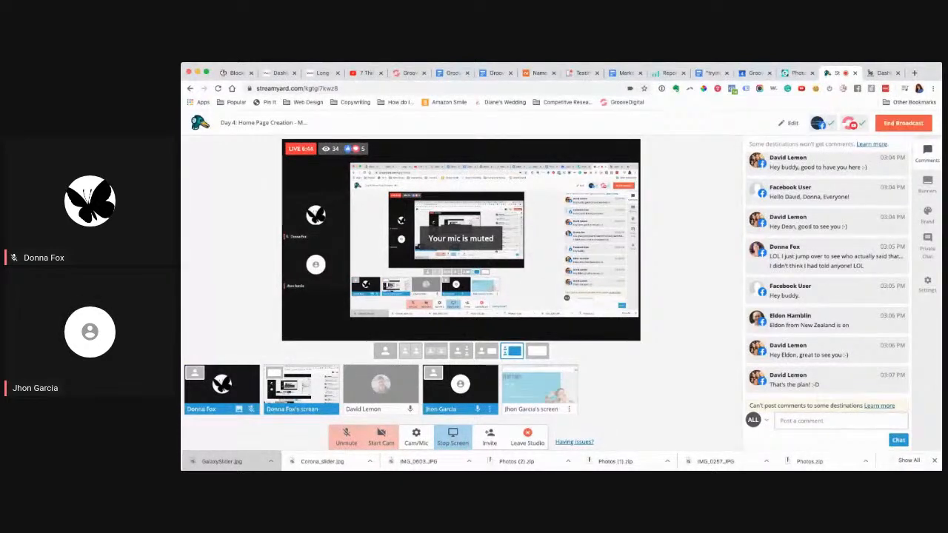
# - Unmute the microphone in the StreamYard studio and switch to the GrooveKart visual builder showing the homepage
pyautogui.click(345, 436)
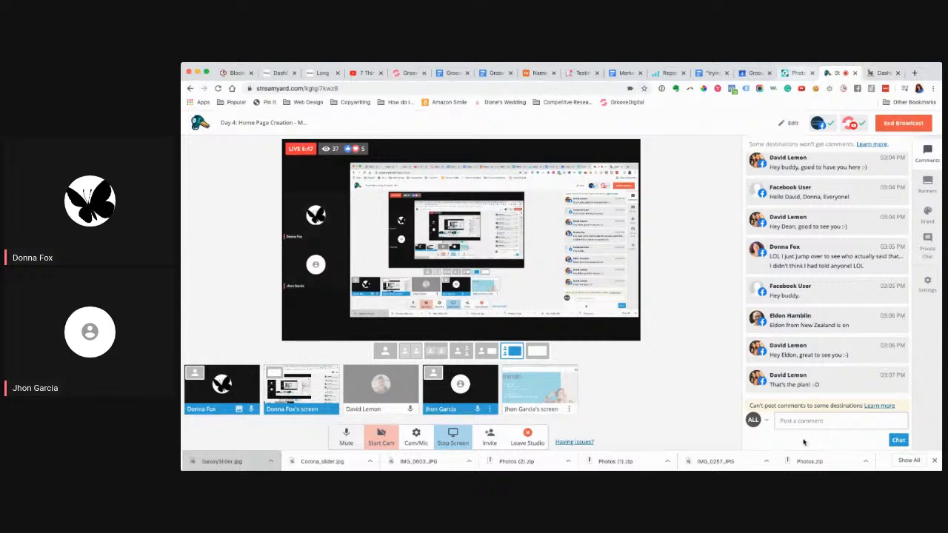
pyautogui.hotkey('ctrl', 'Tab')
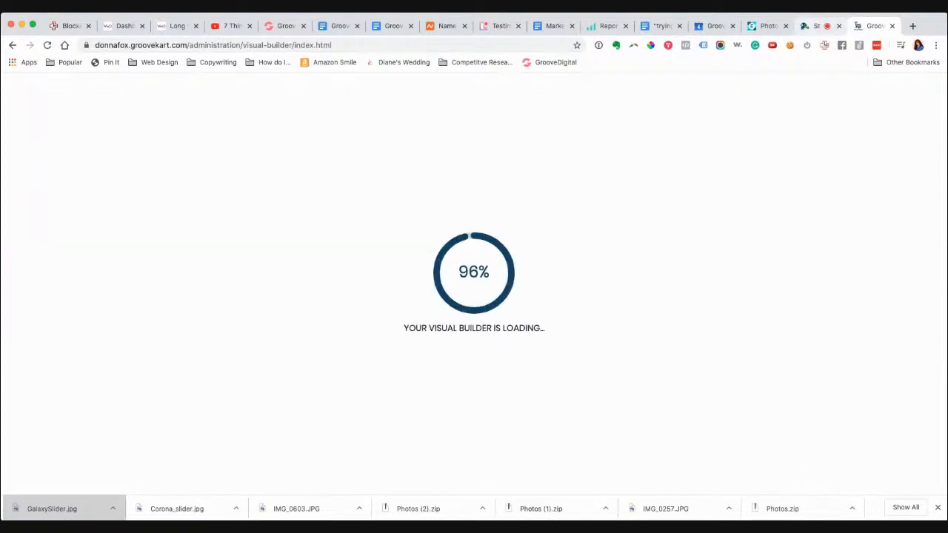
pyautogui.hotkey('ctrl', 'shift', 'Tab')
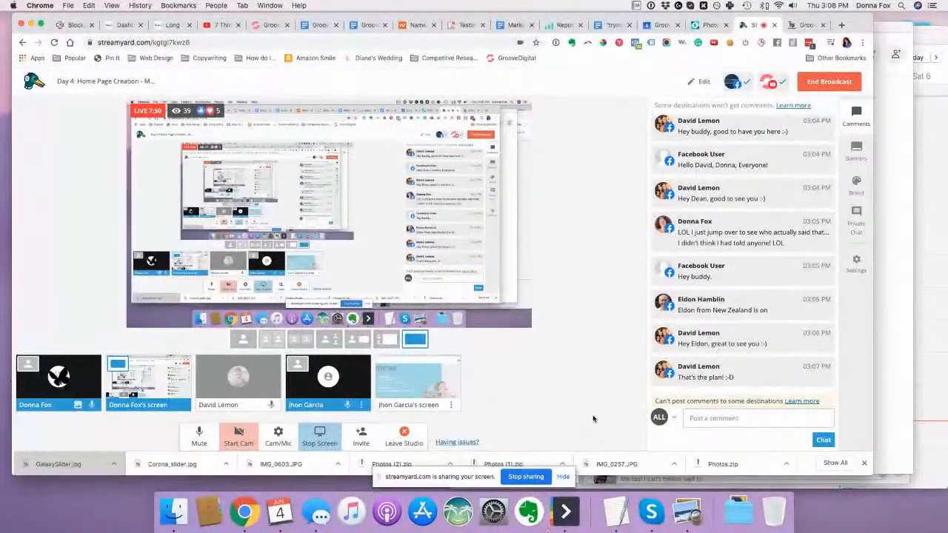
pyautogui.hotkey('ctrl', 'Tab')
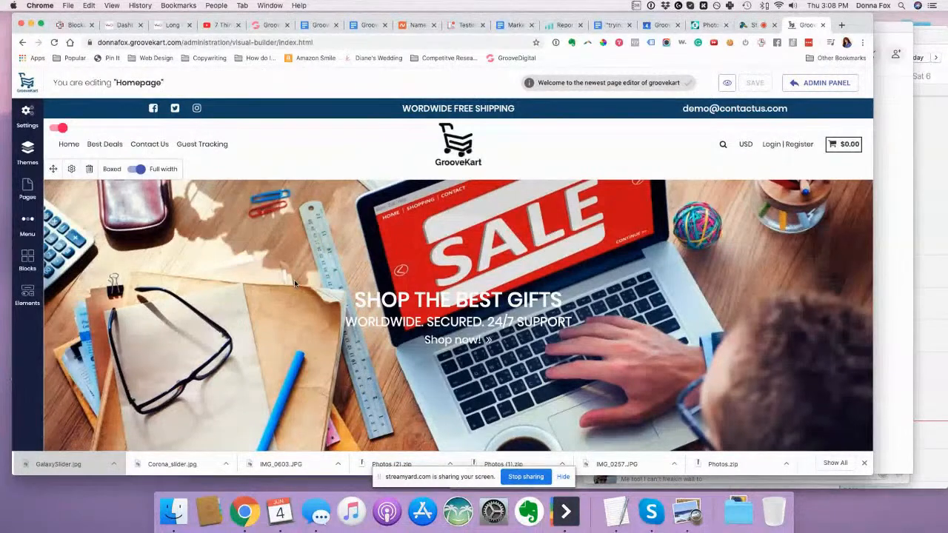
# - Delete the "Subscribe for our news" row above the homepage footer and leave the global elements list closed
pyautogui.click(202, 160)
pyautogui.click(26, 296)
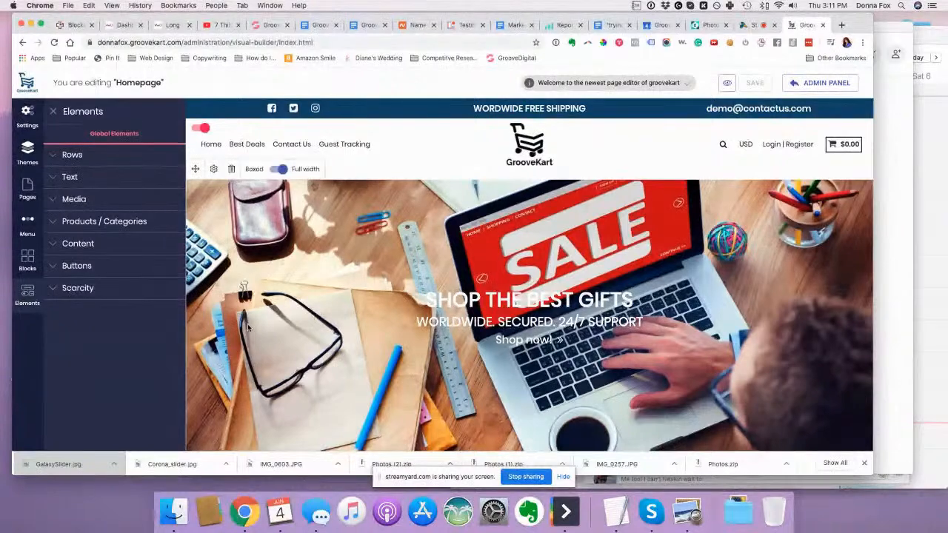
pyautogui.scroll(-5, 248, 327)
pyautogui.scroll(-5, 248, 327)
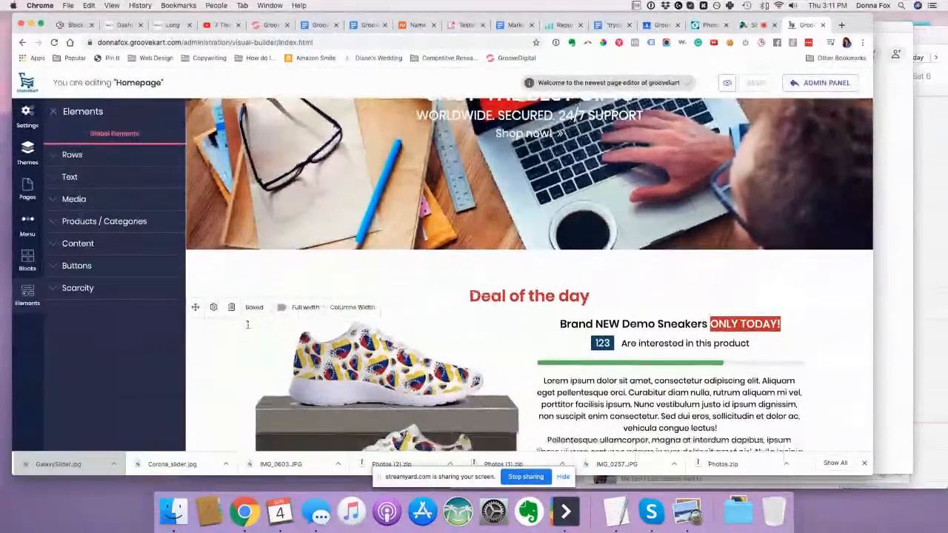
pyautogui.scroll(-6, 248, 325)
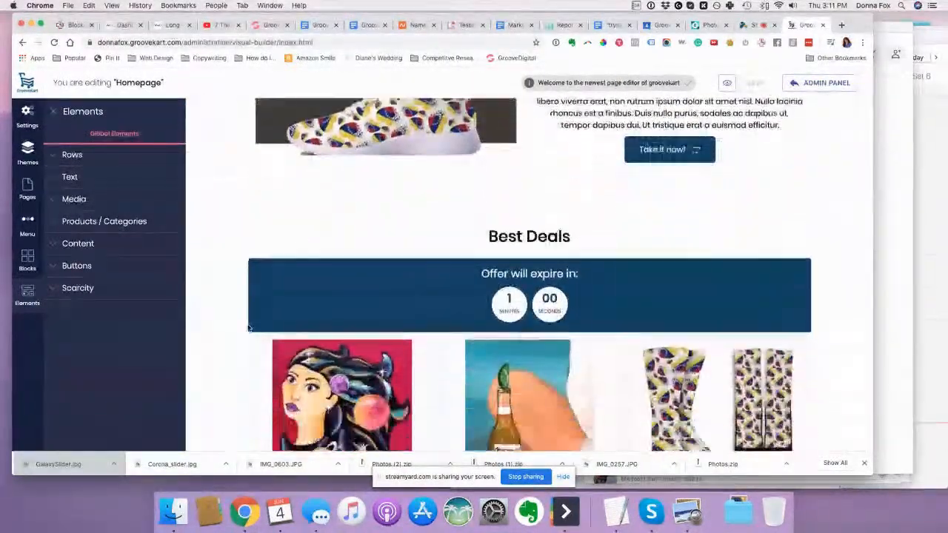
pyautogui.scroll(-4, 248, 327)
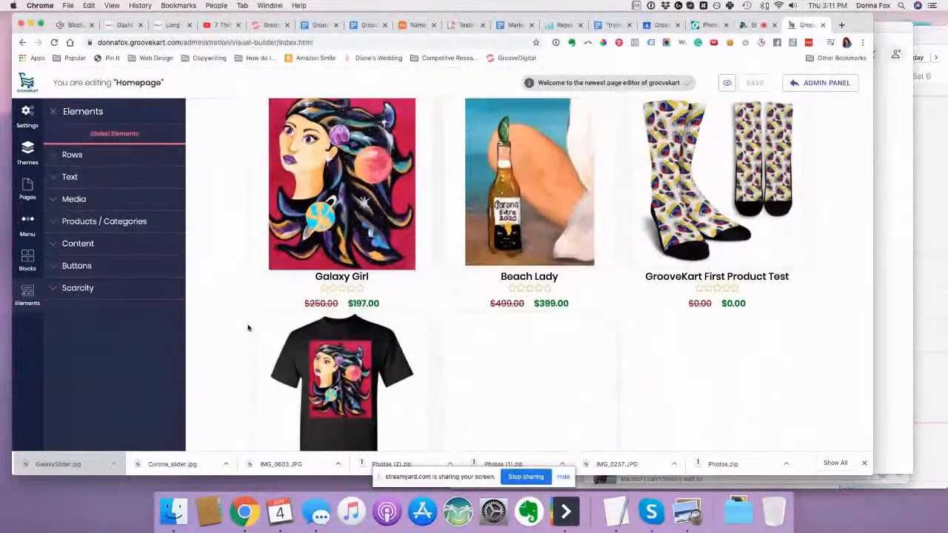
pyautogui.scroll(-3, 248, 327)
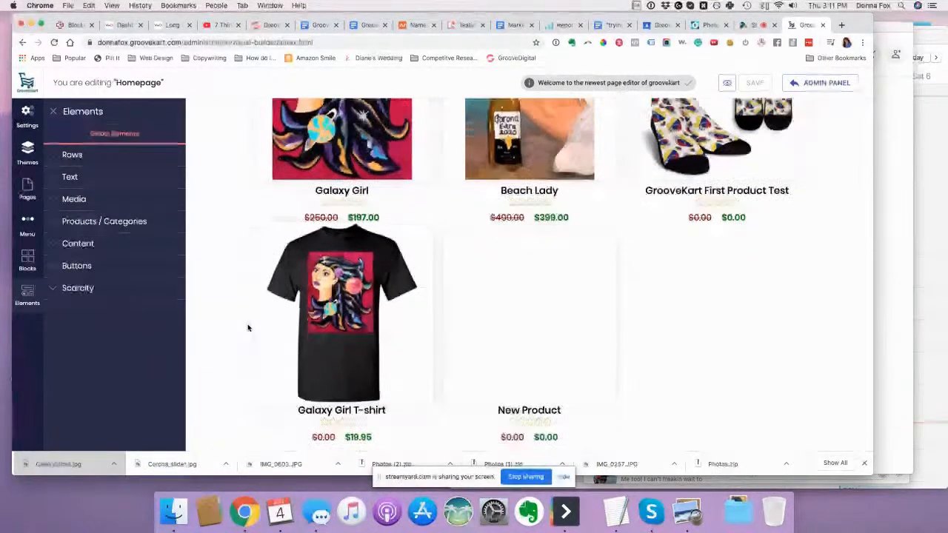
pyautogui.scroll(-4, 248, 327)
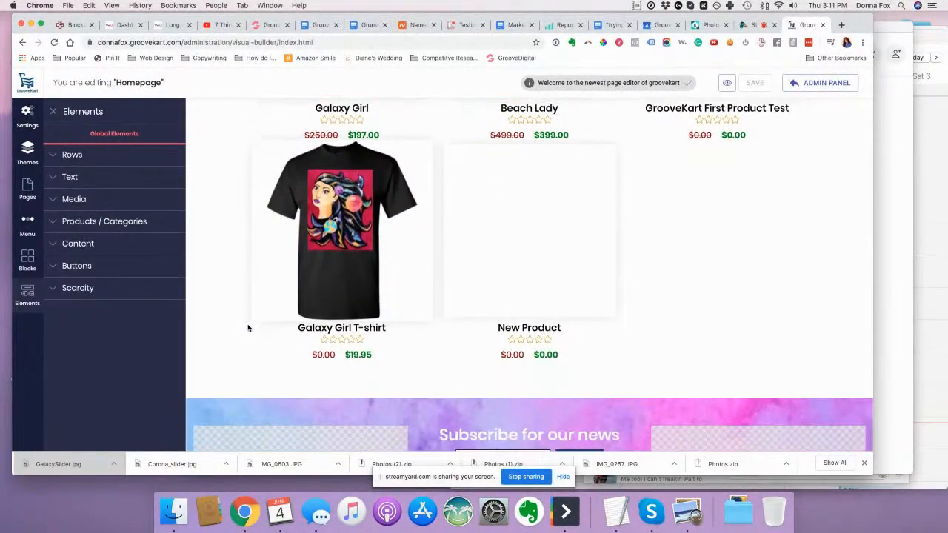
pyautogui.scroll(-2, 247, 323)
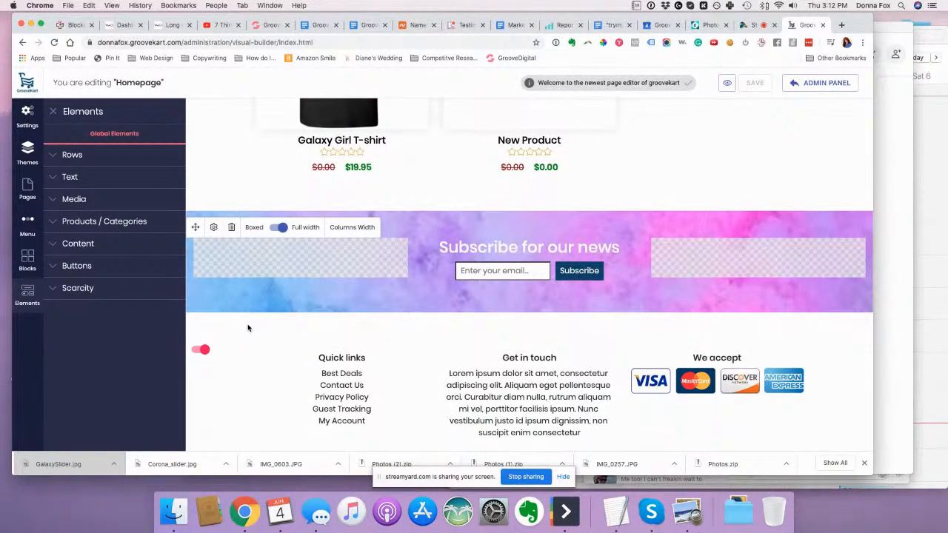
pyautogui.scroll(-1, 248, 327)
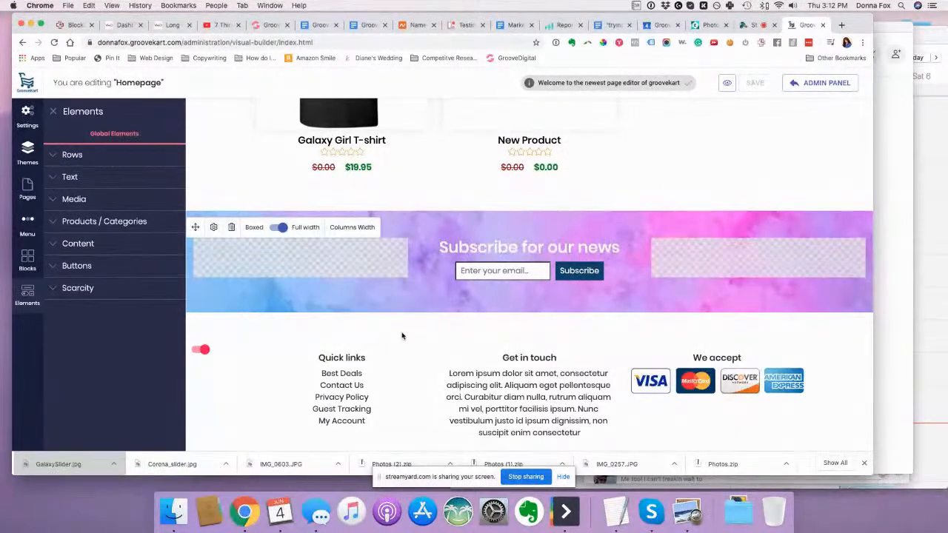
pyautogui.click(232, 229)
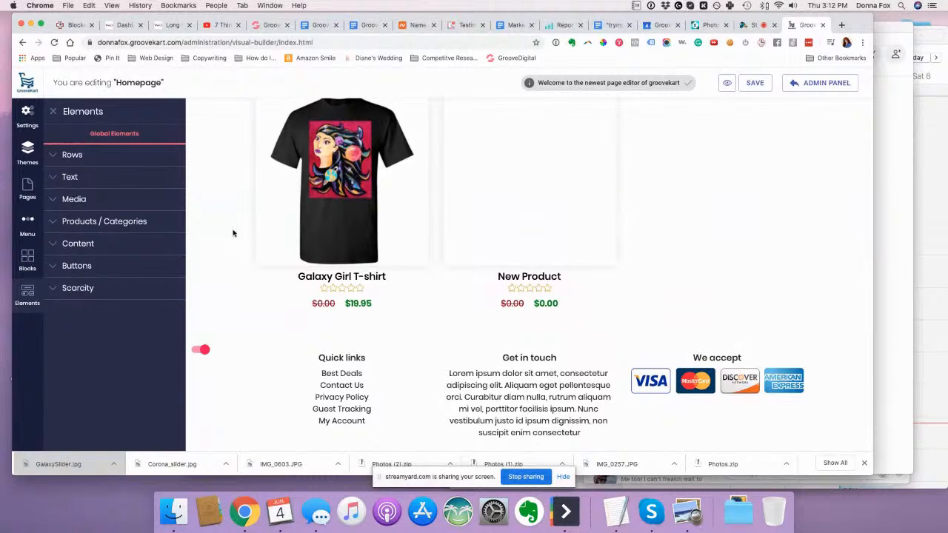
pyautogui.click(53, 111)
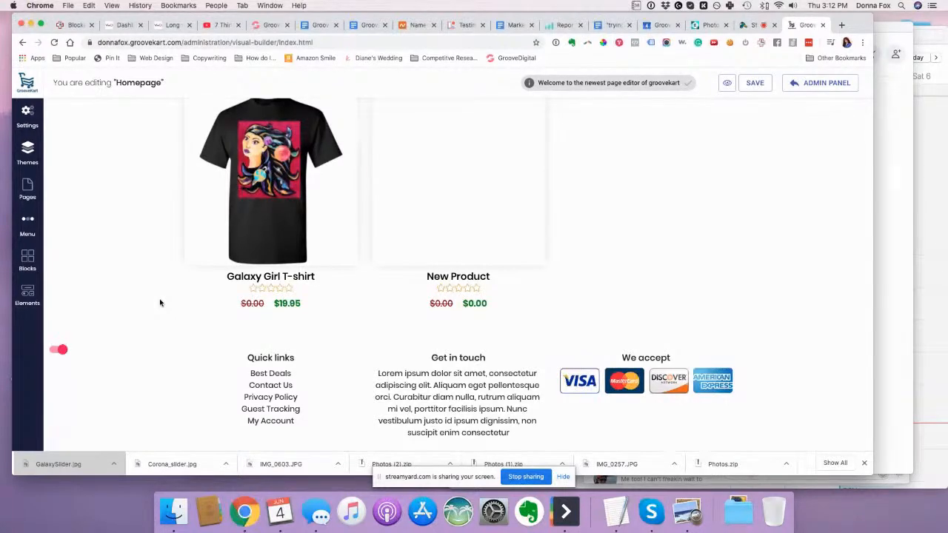
# - Delete the "Offer will expire in" countdown row beneath the Best Deals heading on the homepage
pyautogui.scroll(3, 160, 302)
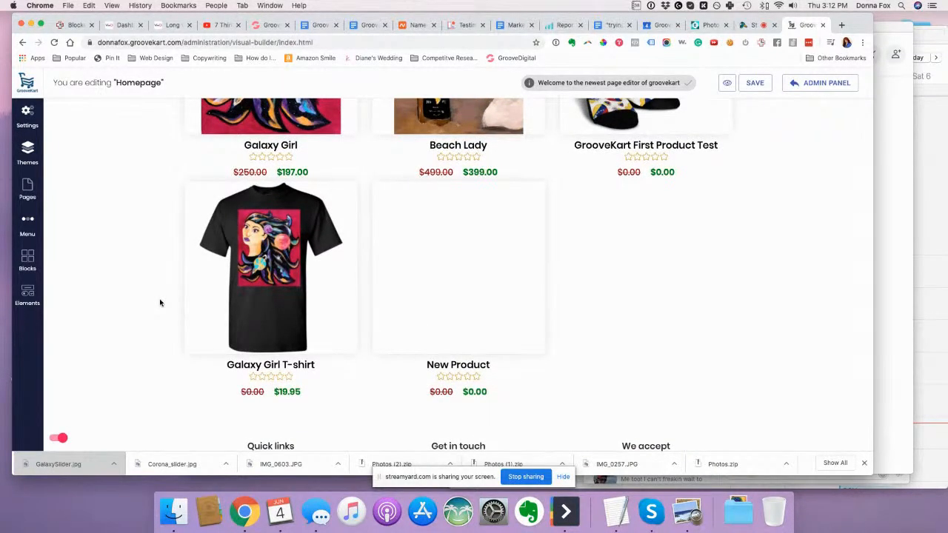
pyautogui.scroll(5, 159, 302)
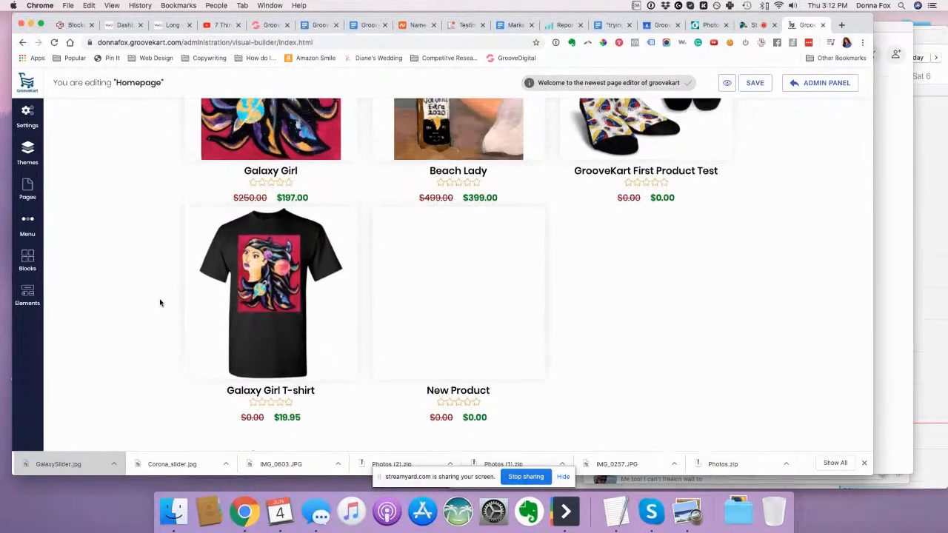
pyautogui.scroll(4, 159, 302)
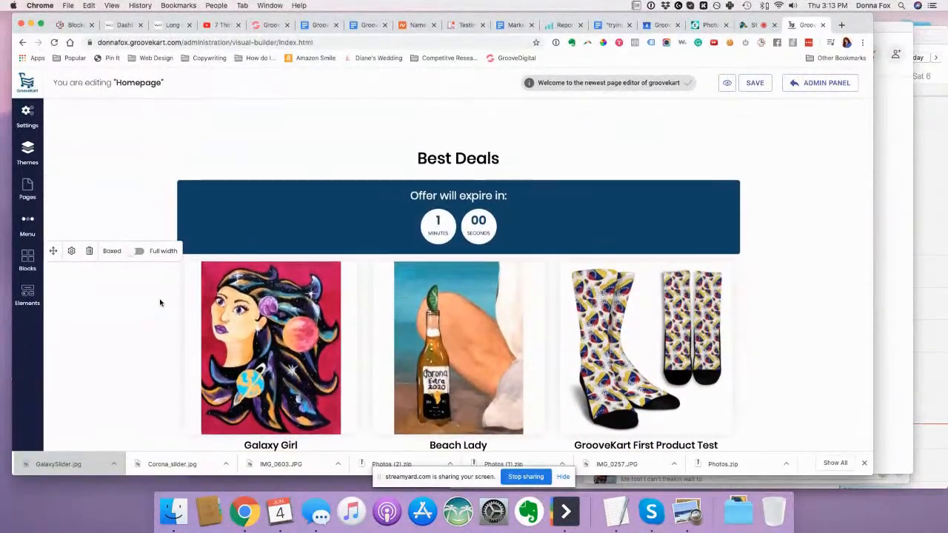
pyautogui.scroll(1, 160, 302)
pyautogui.scroll(1, 160, 302)
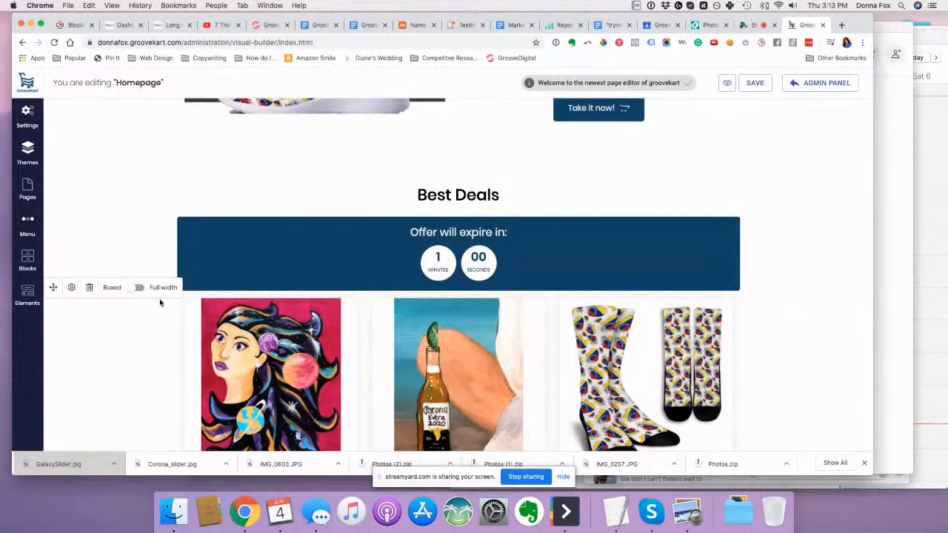
pyautogui.moveTo(188, 246)
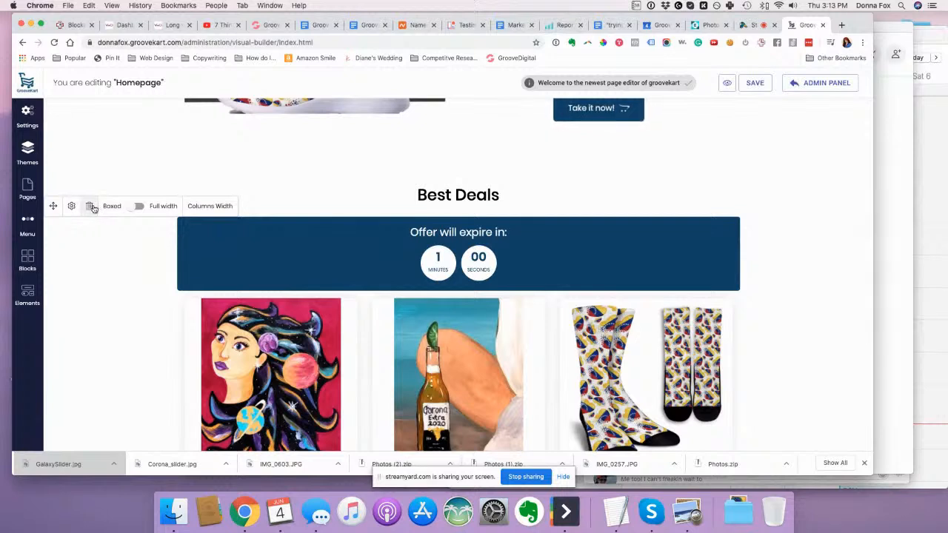
pyautogui.moveTo(222, 251)
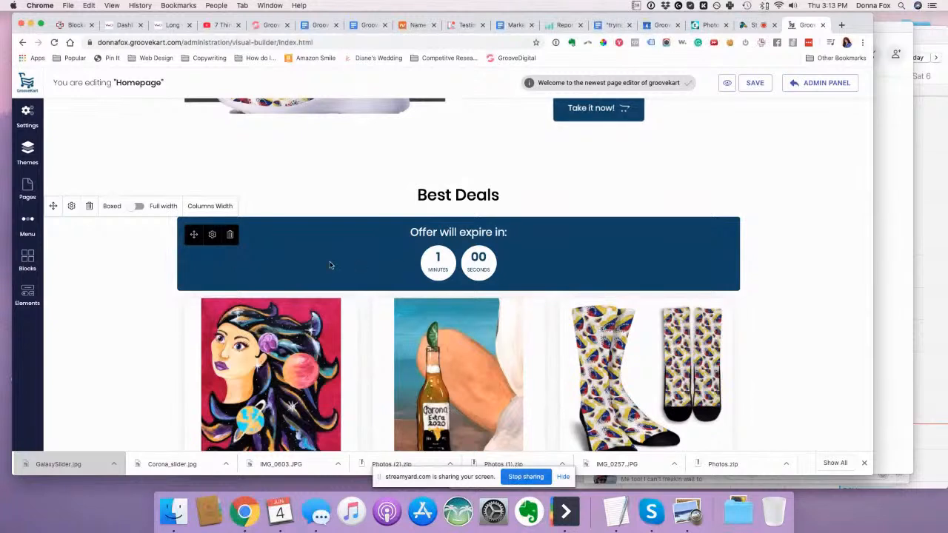
pyautogui.click(87, 212)
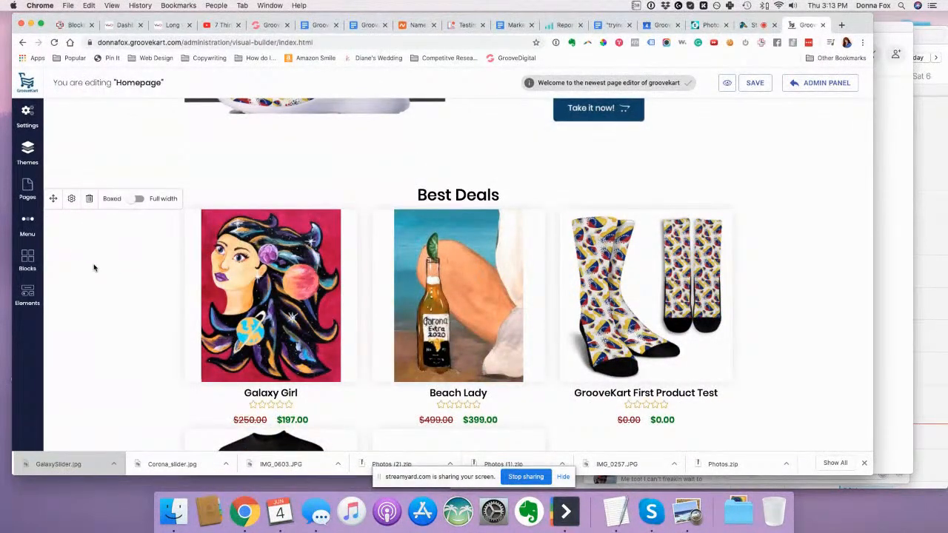
# - Review the homepage layout across the Best Deals and Deal of the day sections and back to the sale banner
pyautogui.scroll(3, 94, 267)
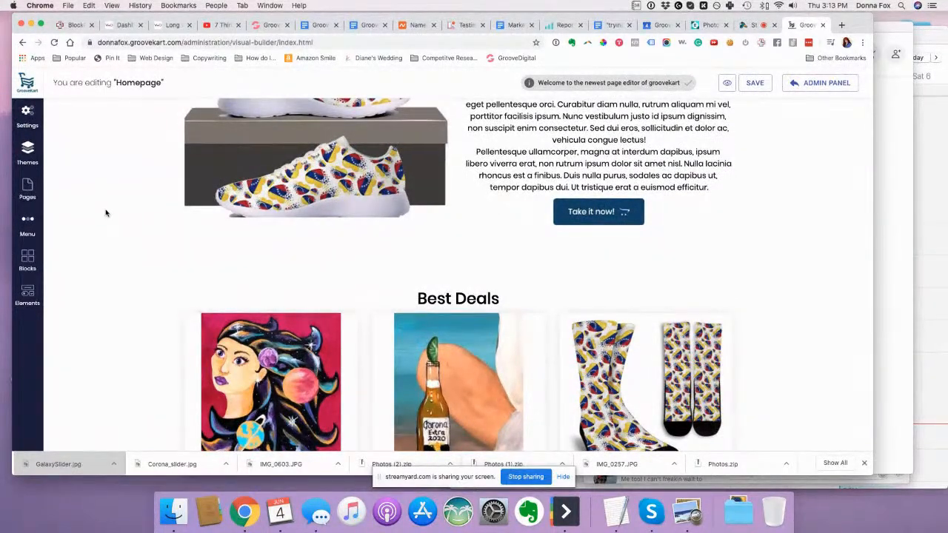
pyautogui.scroll(1, 106, 213)
pyautogui.scroll(1, 106, 213)
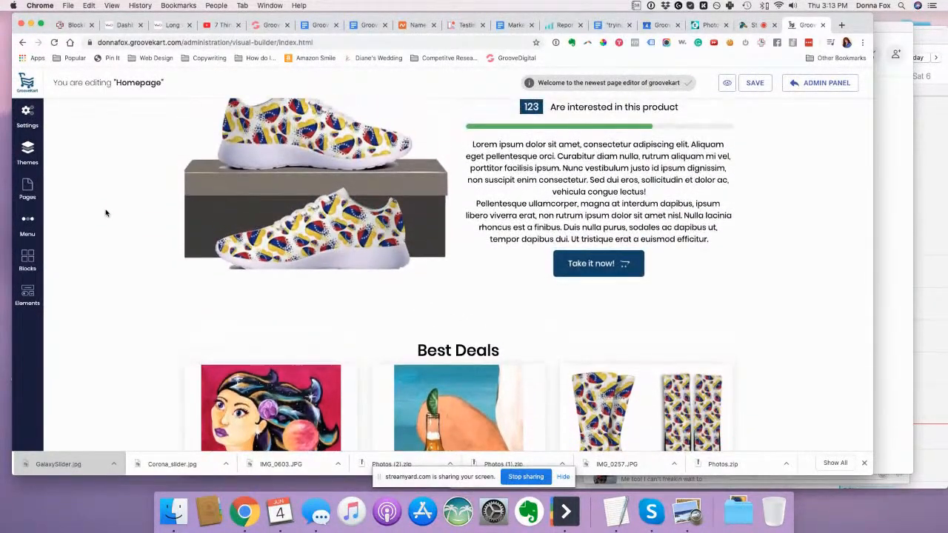
pyautogui.scroll(-3, 105, 213)
pyautogui.scroll(-1, 106, 213)
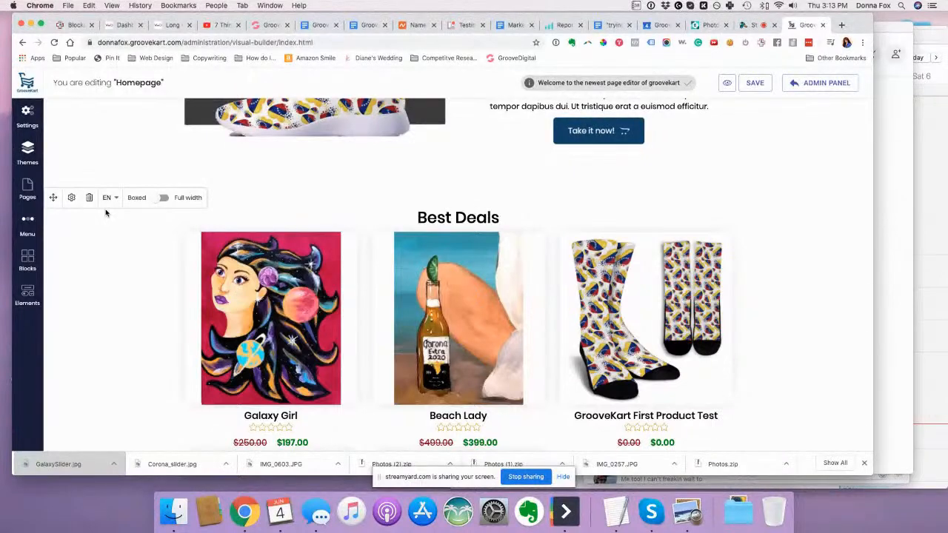
pyautogui.scroll(-3, 106, 213)
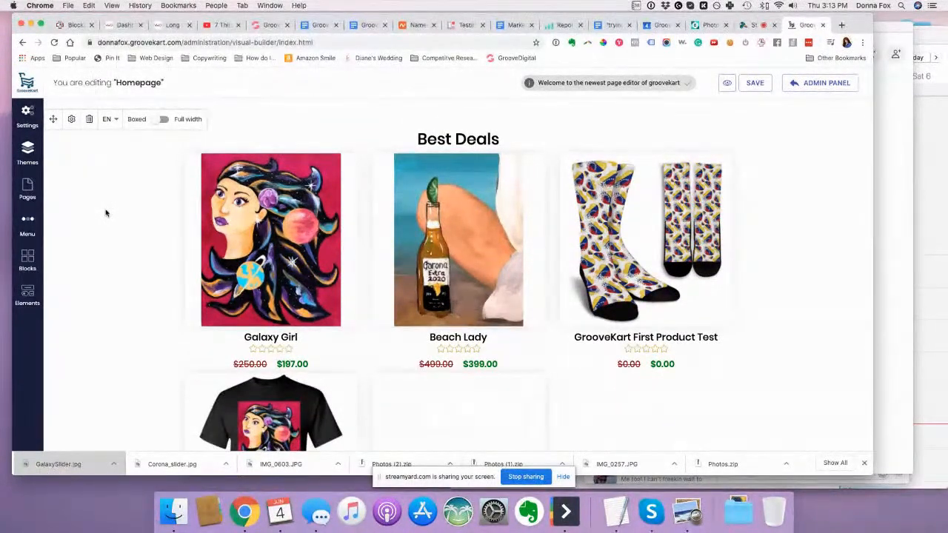
pyautogui.scroll(2, 106, 213)
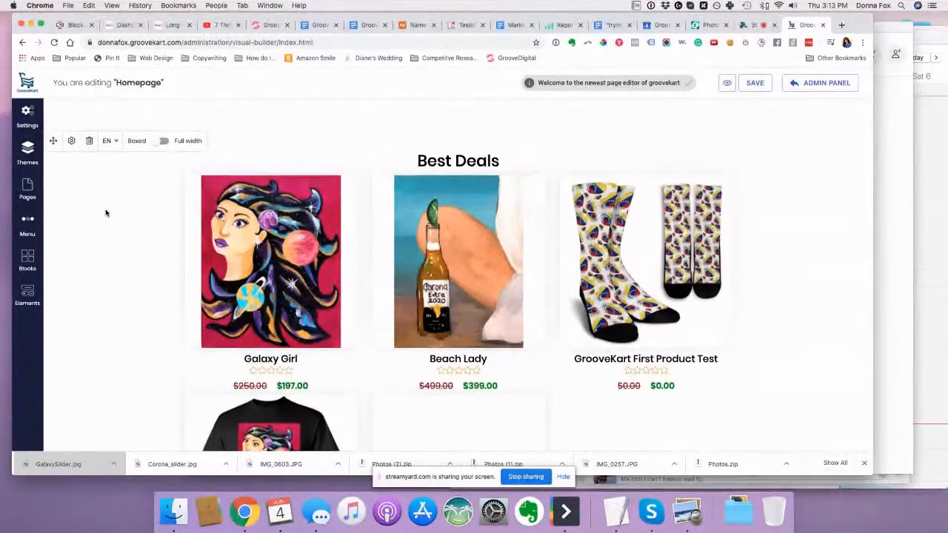
pyautogui.scroll(2, 106, 214)
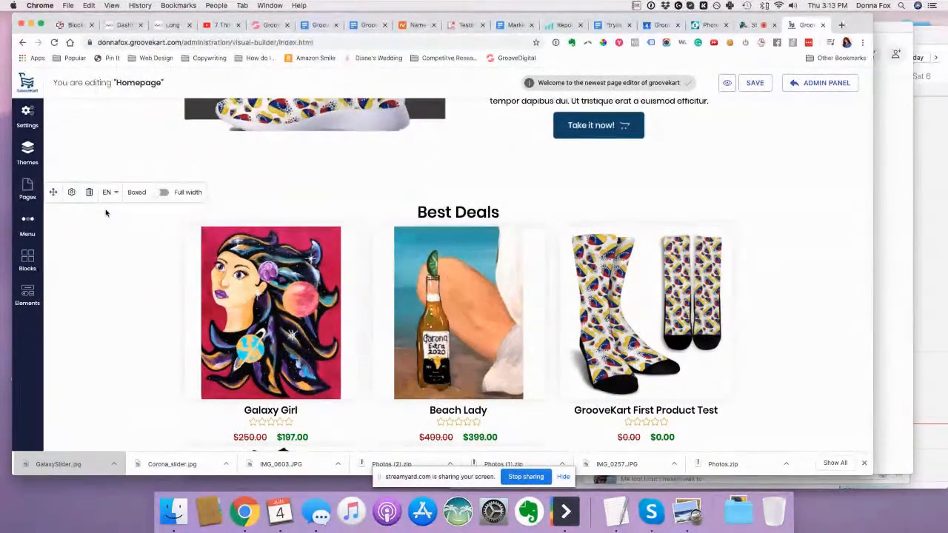
pyautogui.scroll(1, 105, 213)
pyautogui.scroll(5, 106, 213)
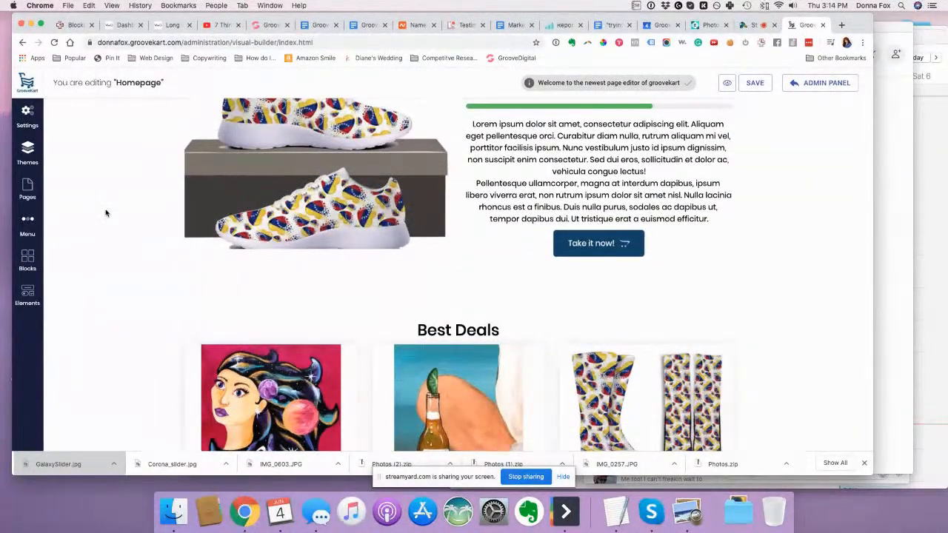
pyautogui.scroll(15, 106, 214)
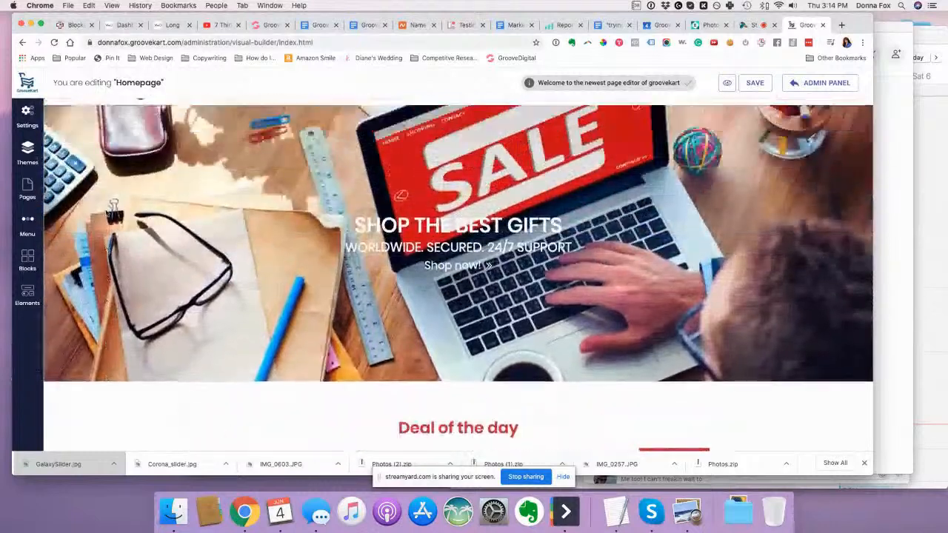
# - Delete the demo sneakers product row beneath the "Deal of the day" heading on the homepage
pyautogui.scroll(3, 106, 213)
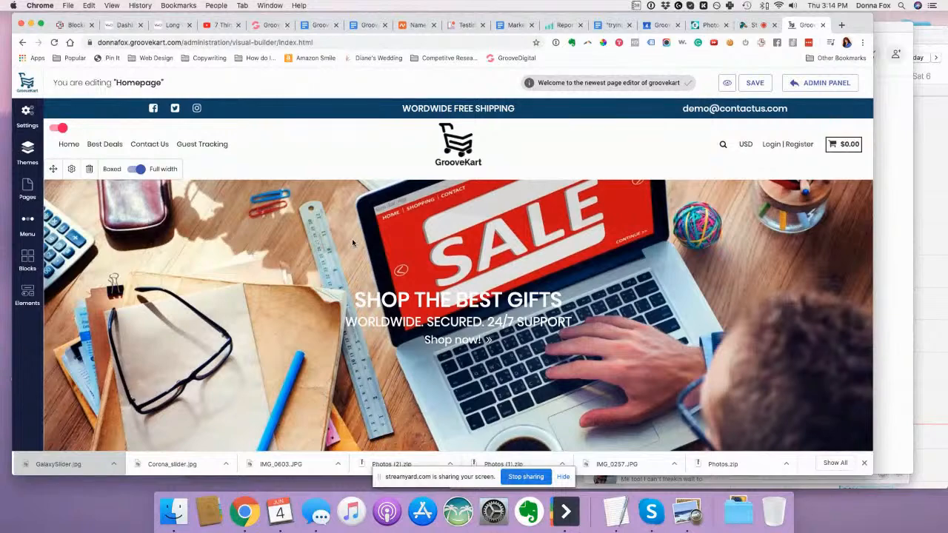
pyautogui.scroll(-4, 352, 242)
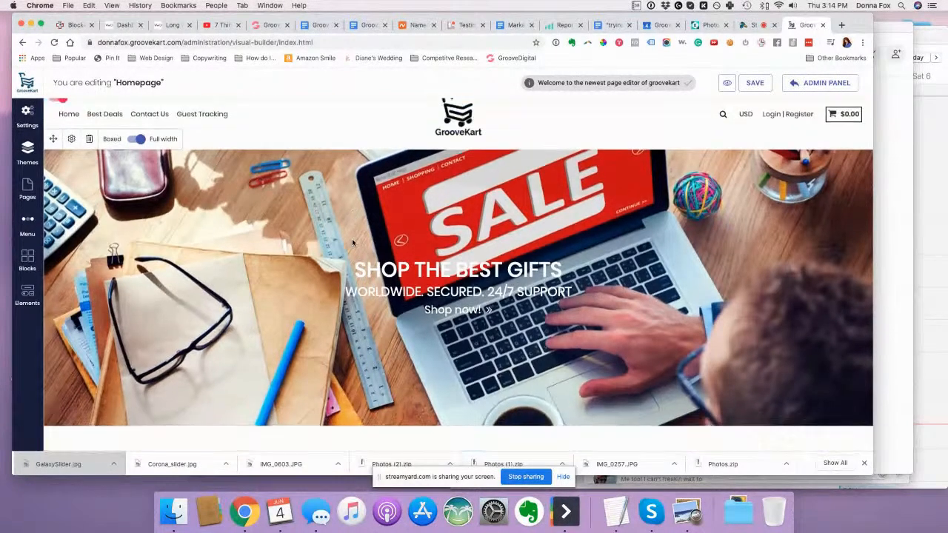
pyautogui.scroll(-8, 352, 242)
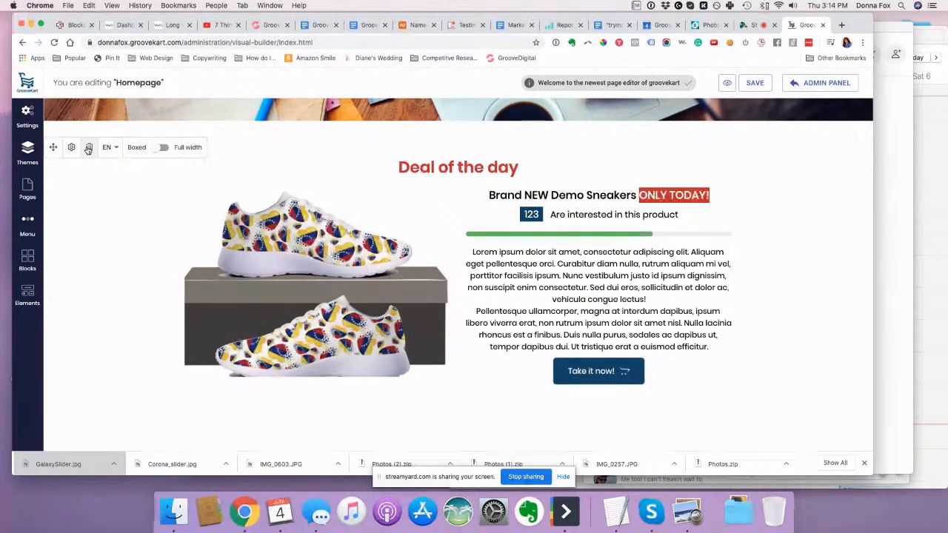
pyautogui.moveTo(89, 177)
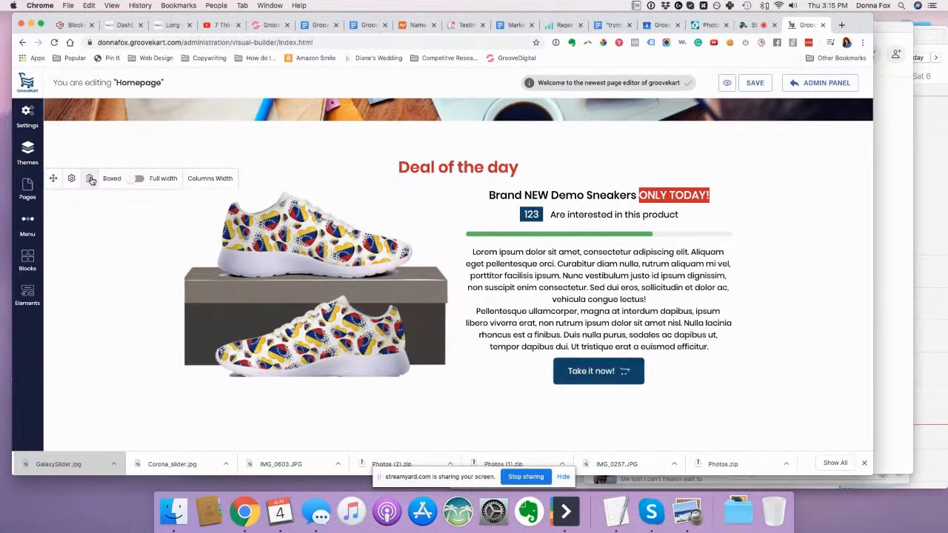
pyautogui.click(90, 179)
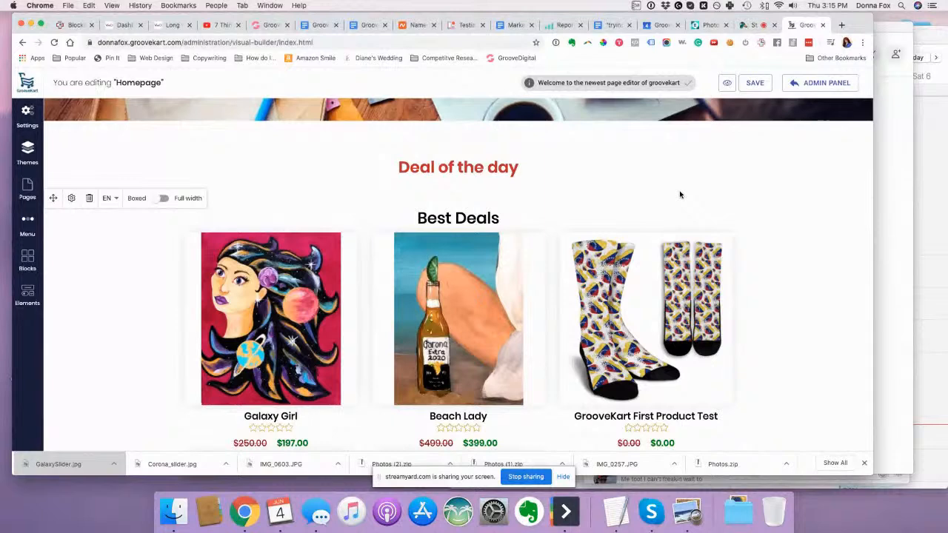
# - Look through the global elements offered under Products / Categories, Content and Buttons
pyautogui.scroll(3, 679, 195)
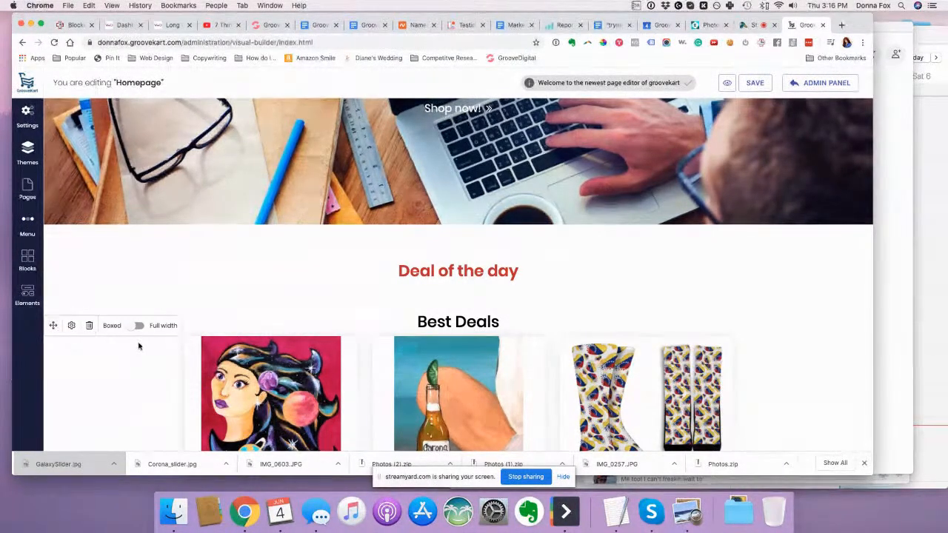
pyautogui.click(27, 295)
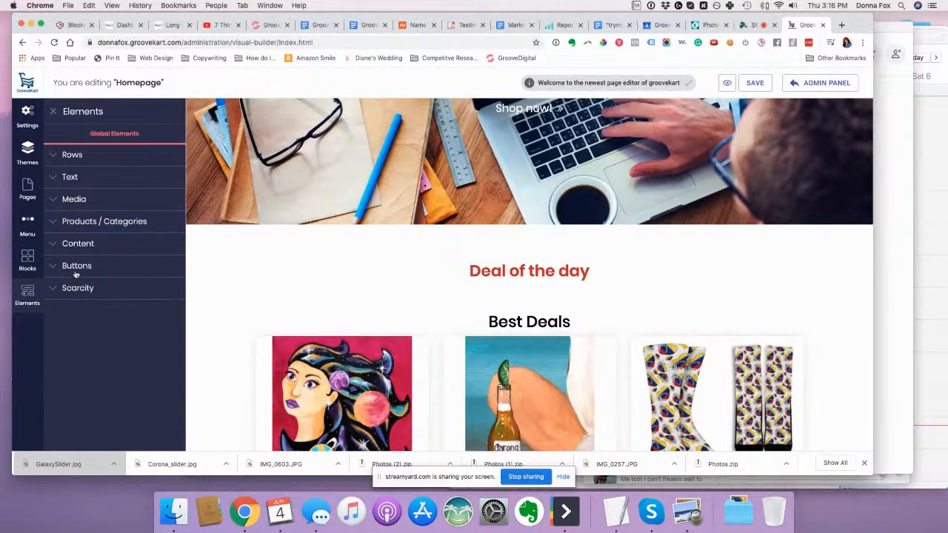
pyautogui.click(82, 221)
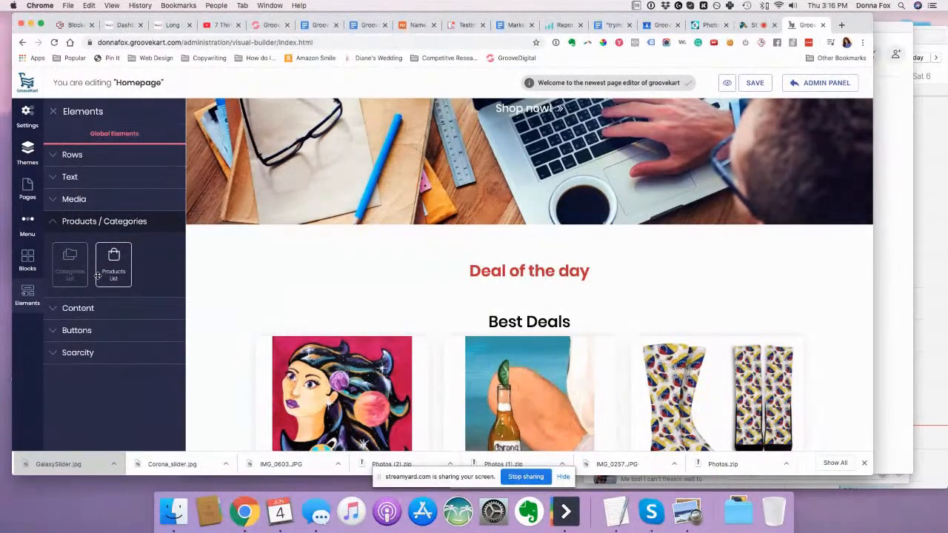
pyautogui.click(50, 309)
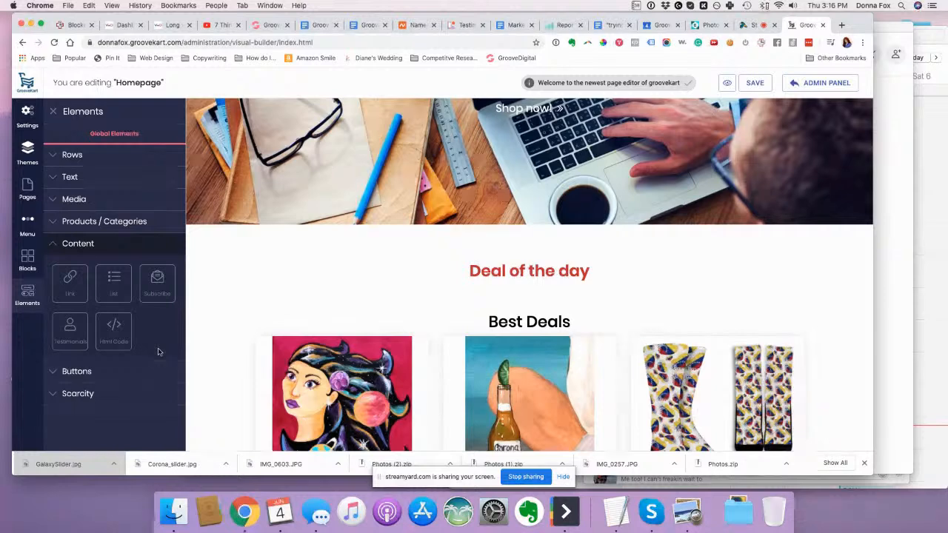
pyautogui.click(51, 372)
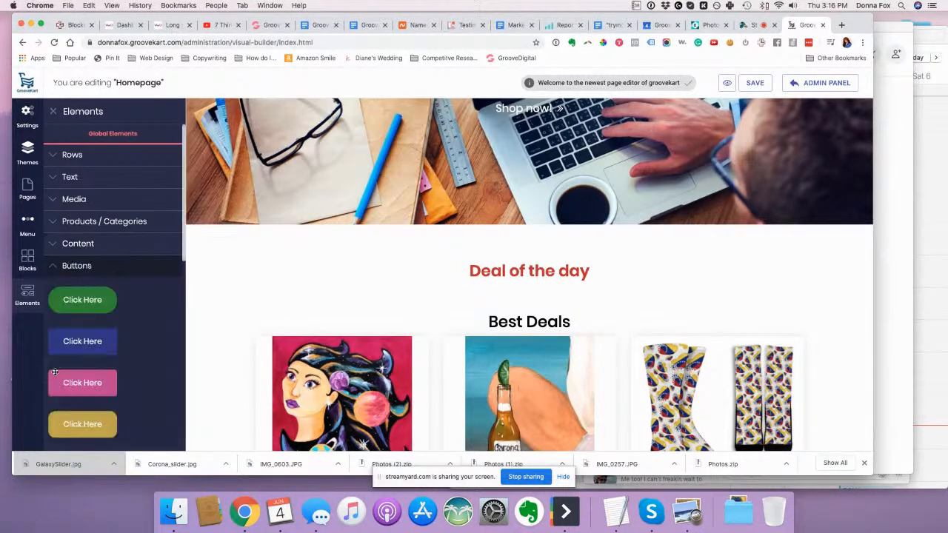
pyautogui.scroll(-3, 142, 370)
pyautogui.scroll(3, 141, 370)
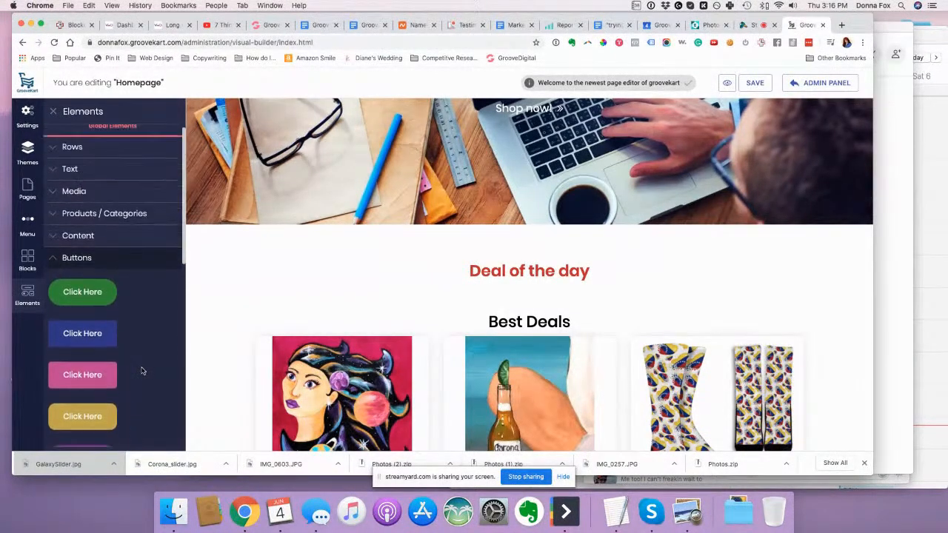
# - Try a 12-column row beneath the "Deal of the day" heading in full width and boxed layouts, and delete it
pyautogui.click(71, 156)
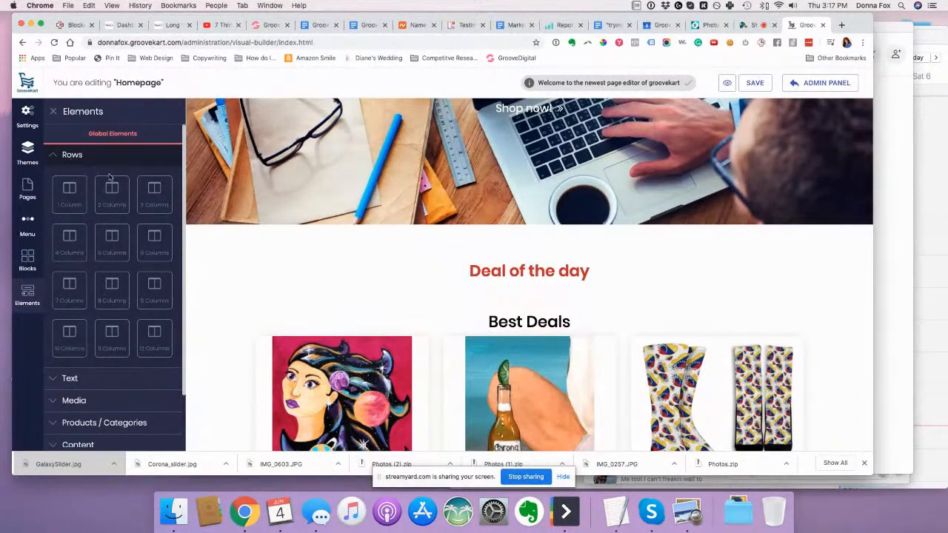
pyautogui.moveTo(154, 337); pyautogui.dragTo(443, 297)
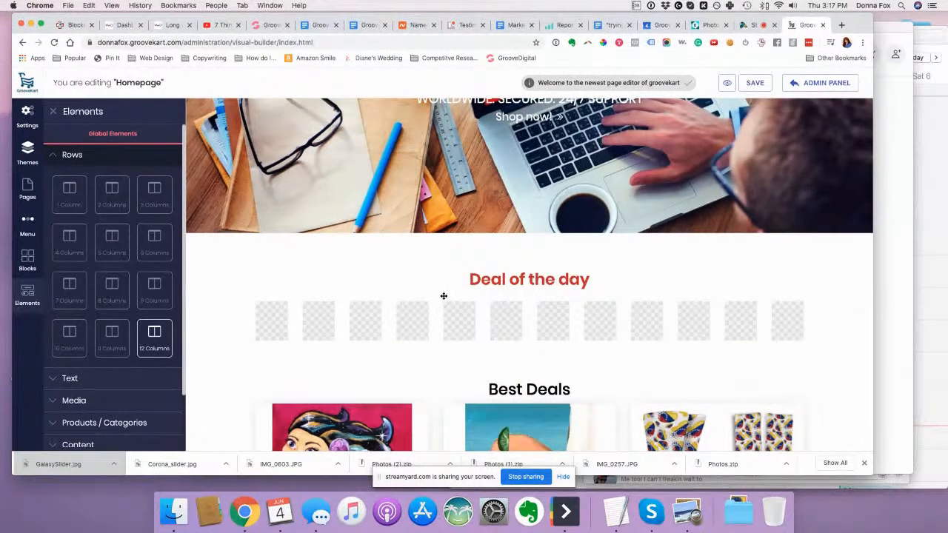
pyautogui.moveTo(349, 324)
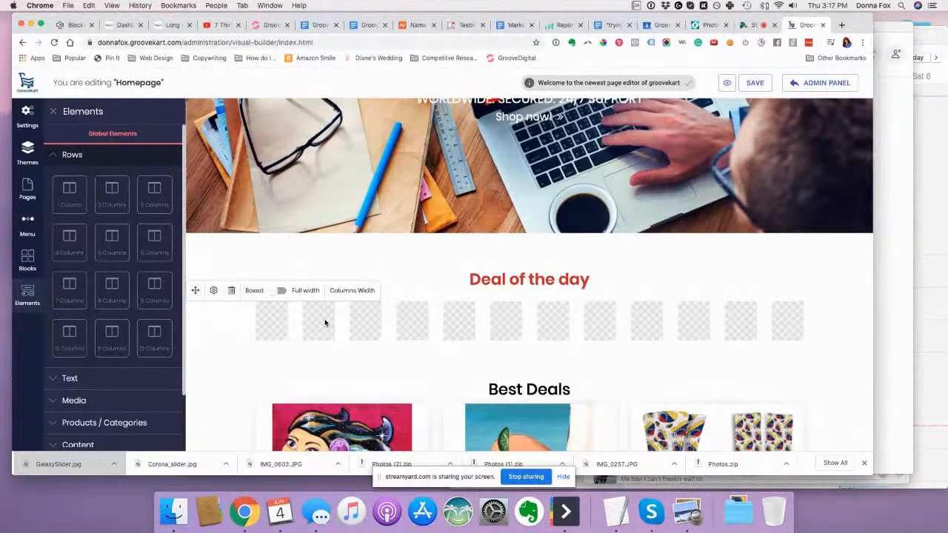
pyautogui.click(282, 291)
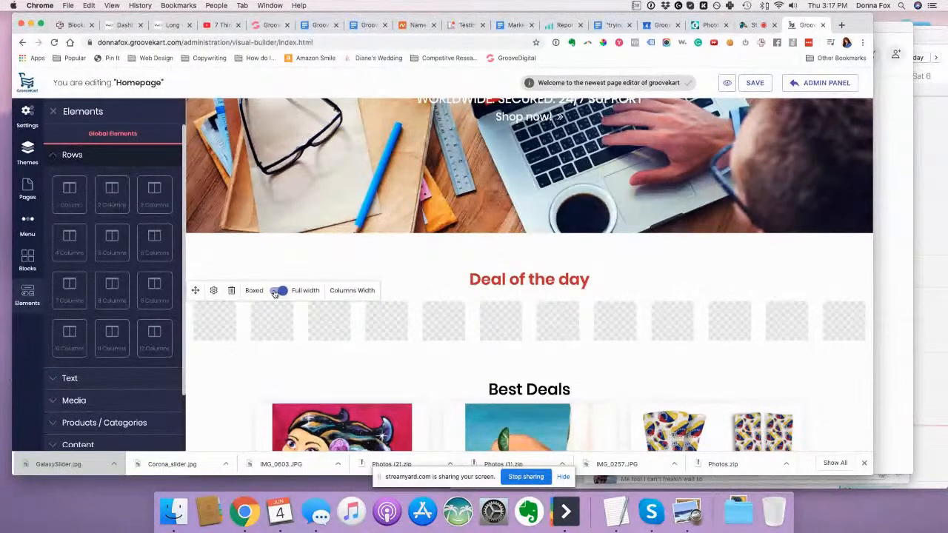
pyautogui.click(278, 291)
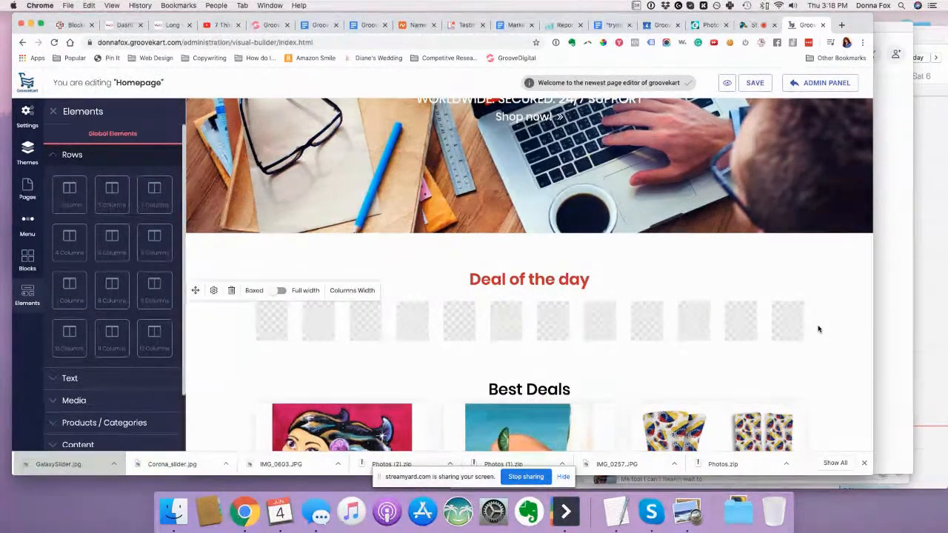
pyautogui.click(231, 292)
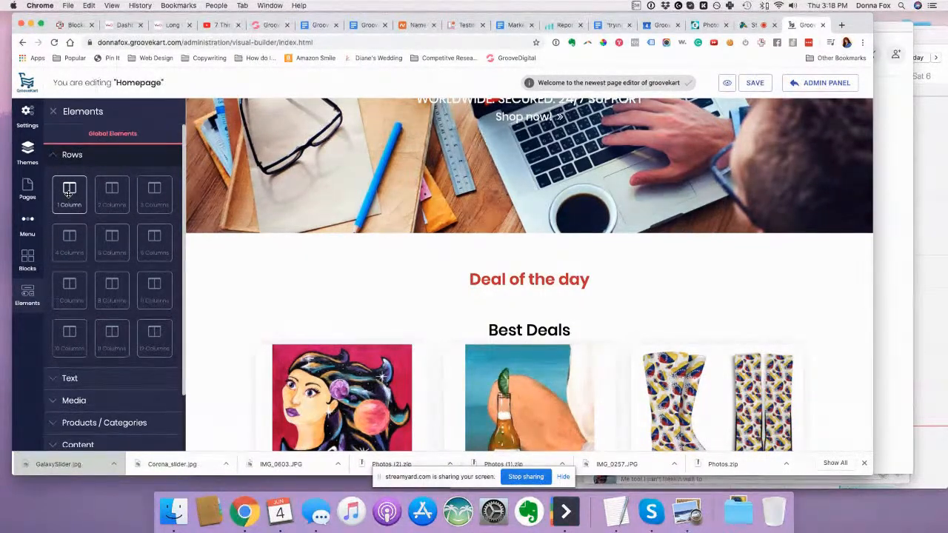
# - Insert a two-column row beneath the "Deal of the day" heading and place a Paragraph element in its first column
pyautogui.moveTo(69, 193); pyautogui.dragTo(484, 312)
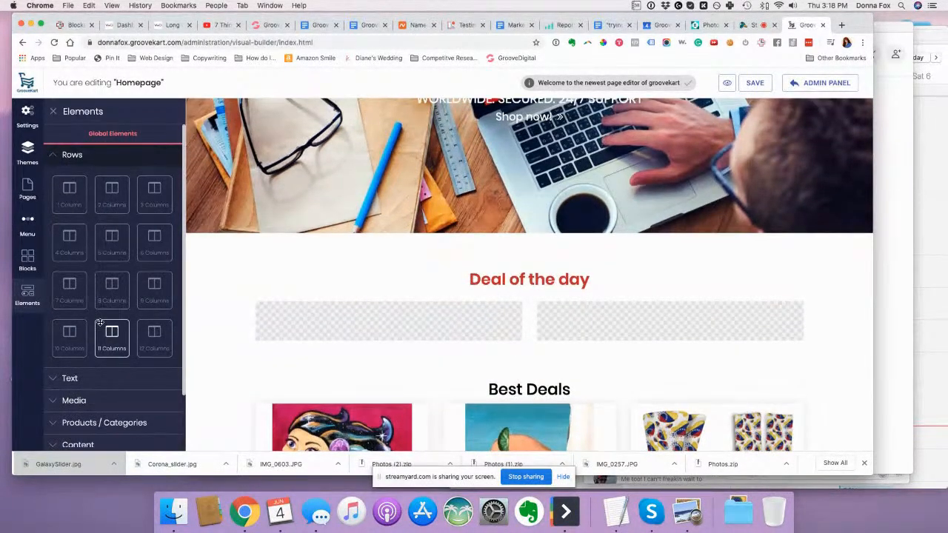
pyautogui.click(51, 154)
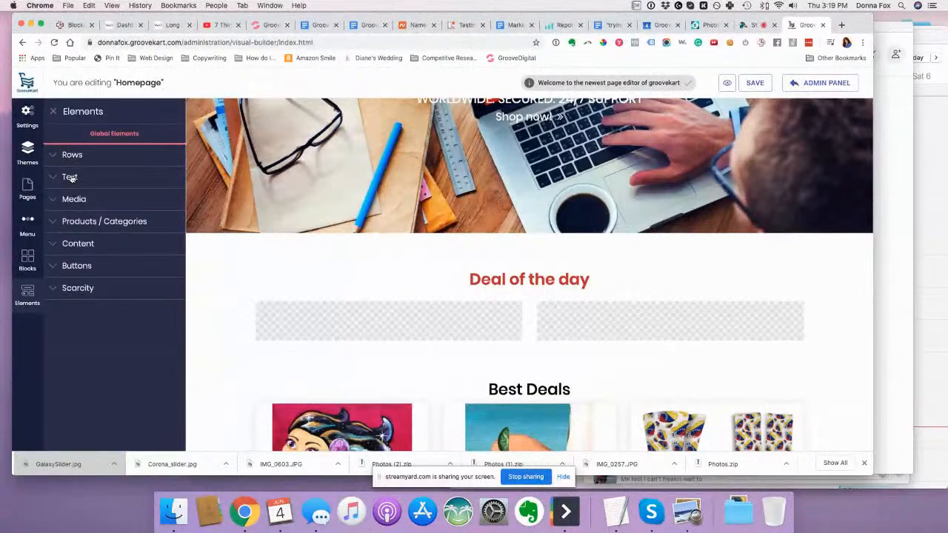
pyautogui.click(70, 178)
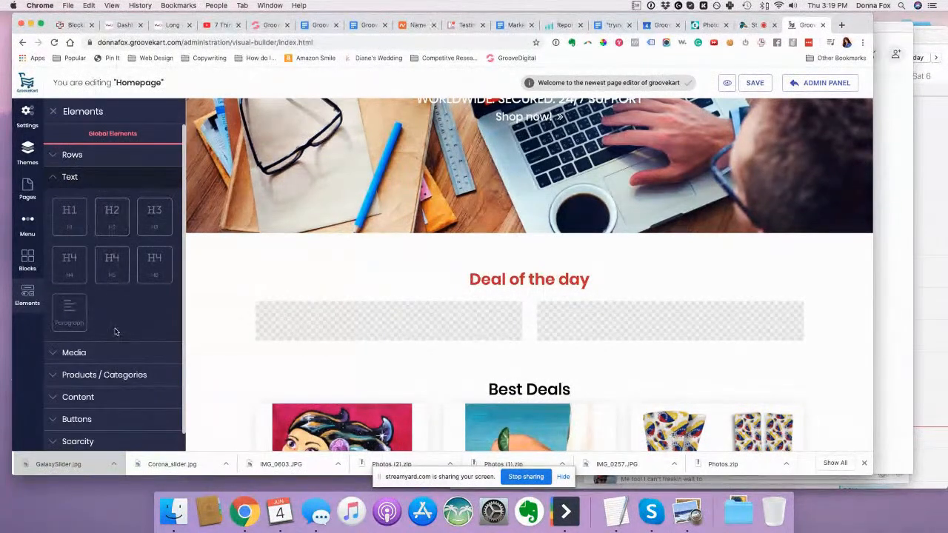
pyautogui.scroll(-1, 115, 332)
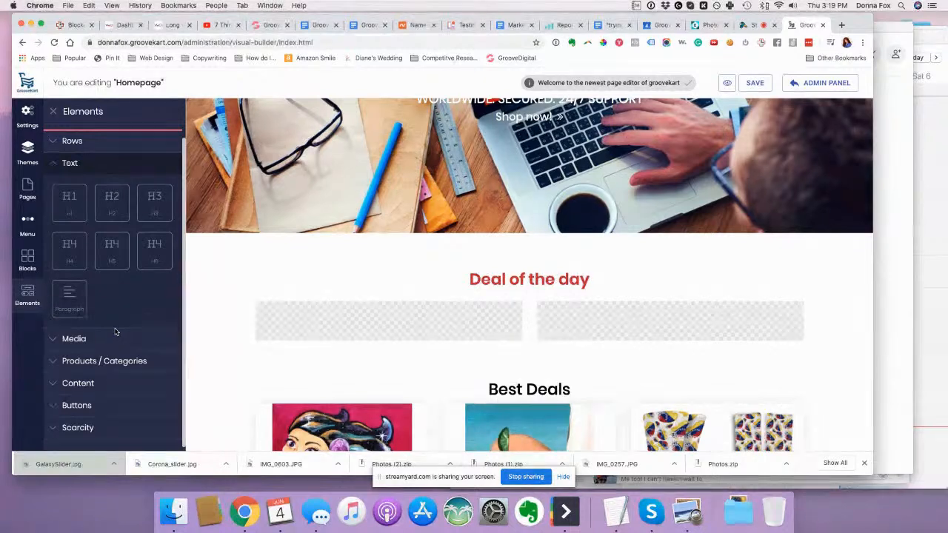
pyautogui.moveTo(71, 297); pyautogui.dragTo(299, 338)
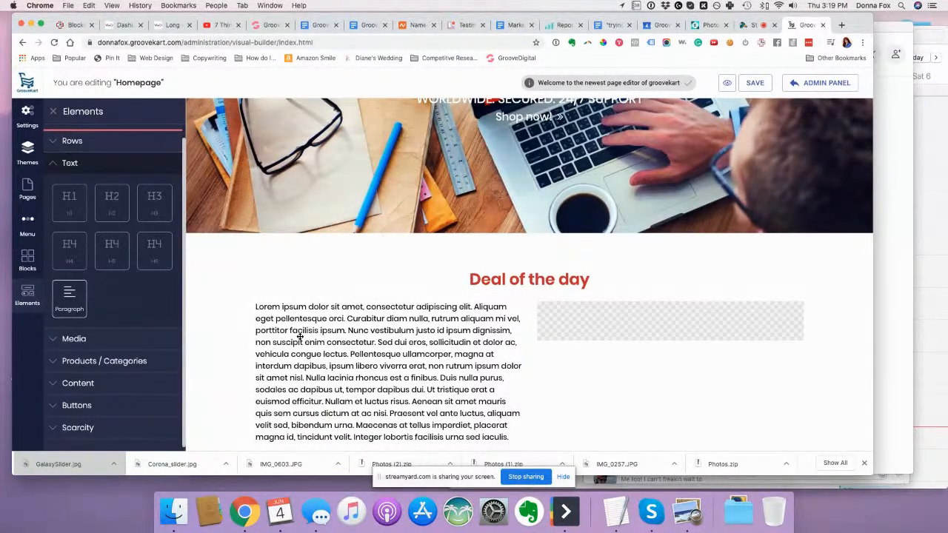
# - Replace the placeholder paragraph text with "Now I can type and have new words on the screen :)"
pyautogui.click(300, 337)
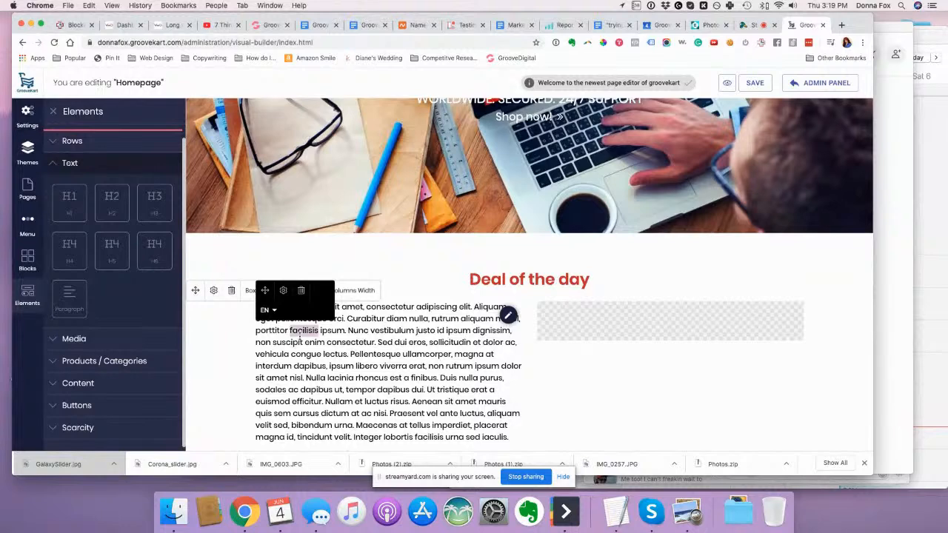
pyautogui.tripleClick(300, 333)
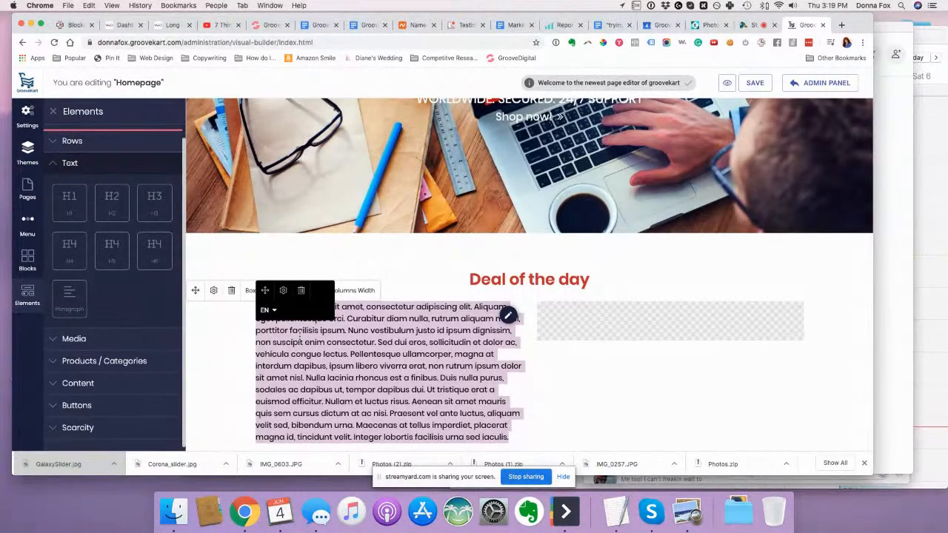
pyautogui.click(510, 317)
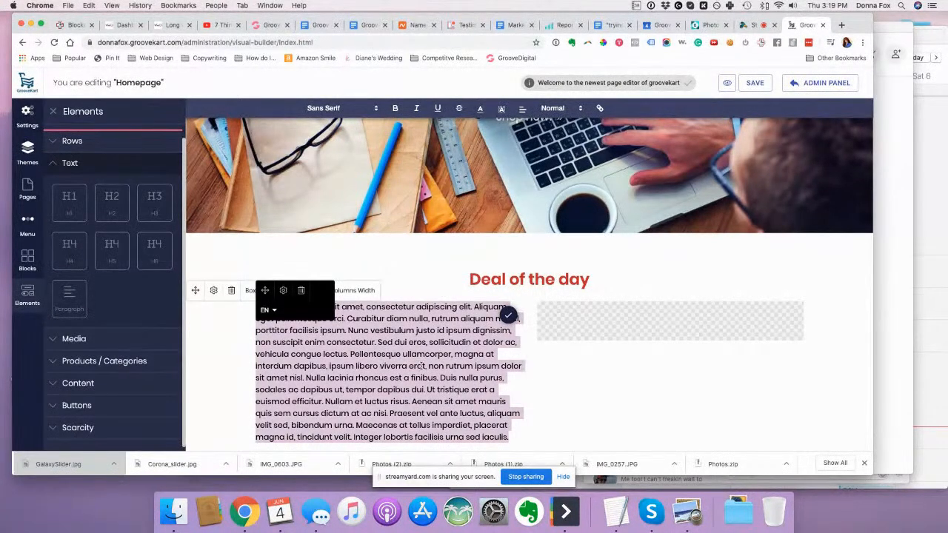
pyautogui.write('Now I can')
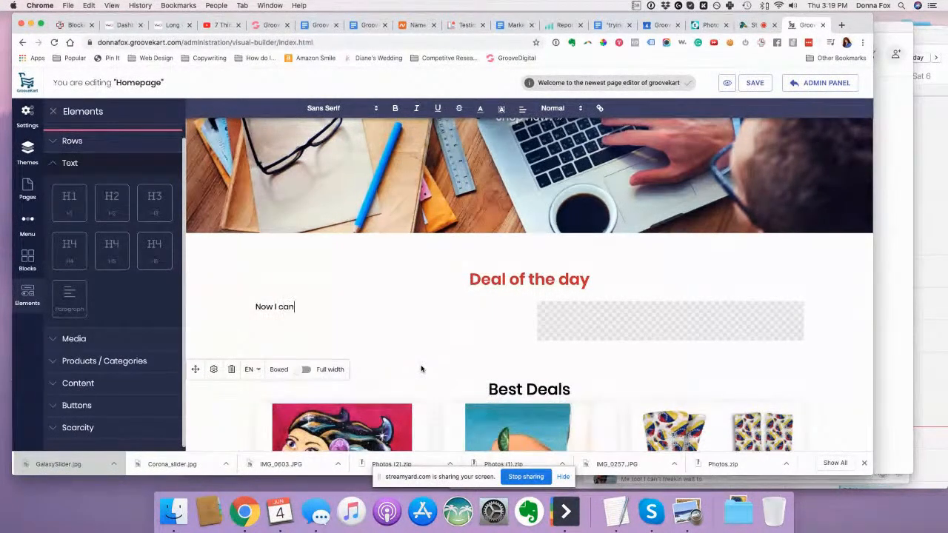
pyautogui.write(' type and have no')
pyautogui.write('w words on the screen :)')
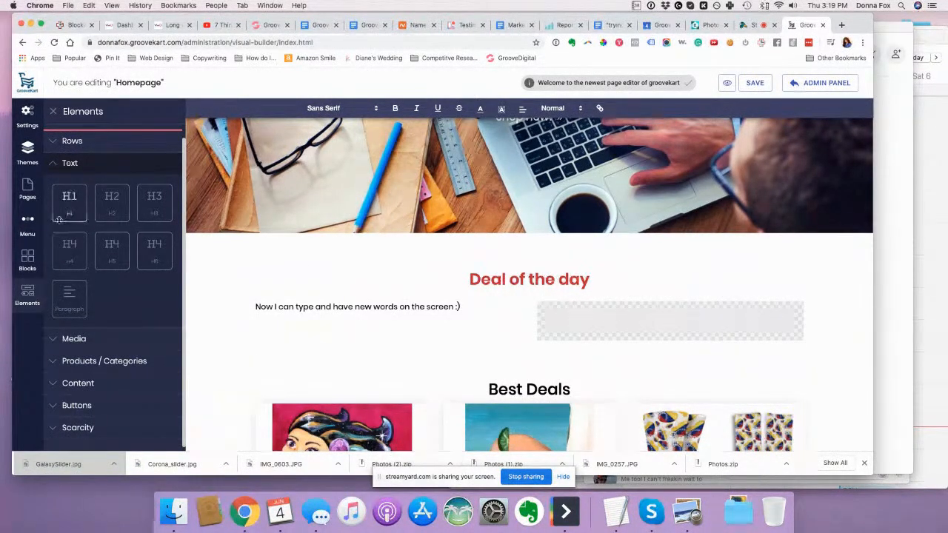
# - Add an H2 title to the row's second column and move it above the paragraph in the first column
pyautogui.moveTo(108, 213); pyautogui.dragTo(571, 328)
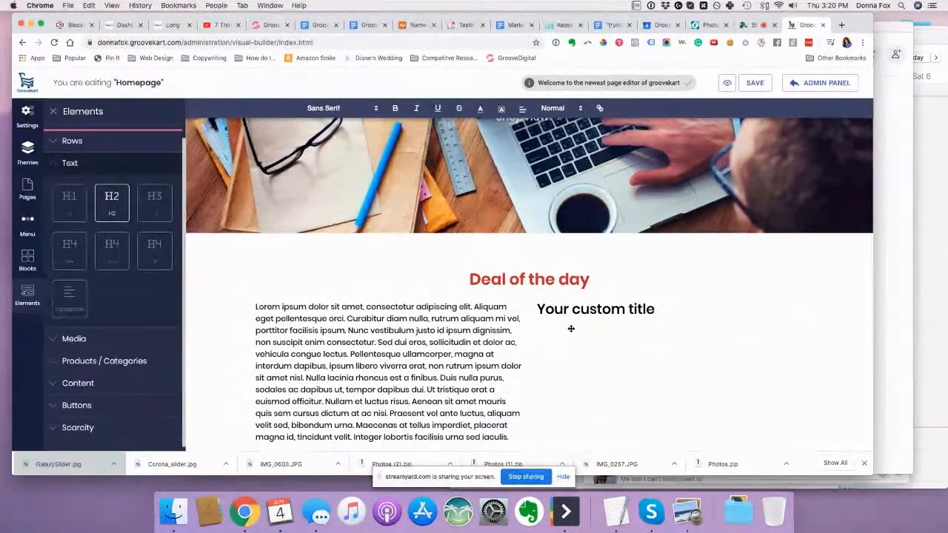
pyautogui.scroll(-2, 571, 328)
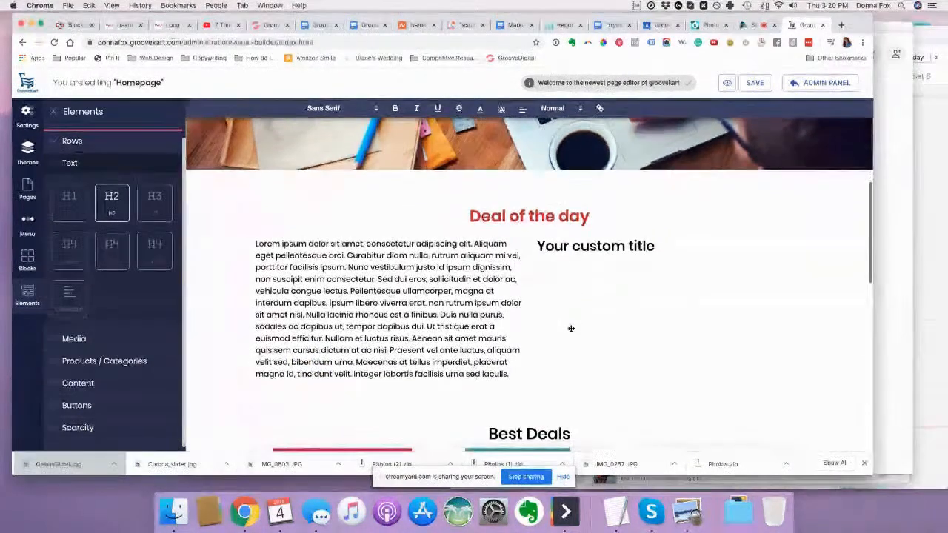
pyautogui.click(647, 246)
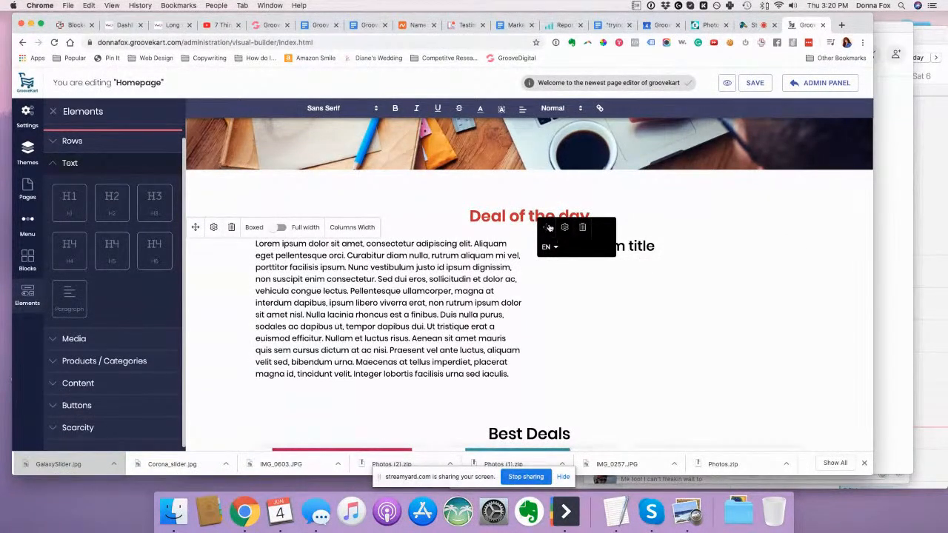
pyautogui.moveTo(547, 227); pyautogui.dragTo(281, 251)
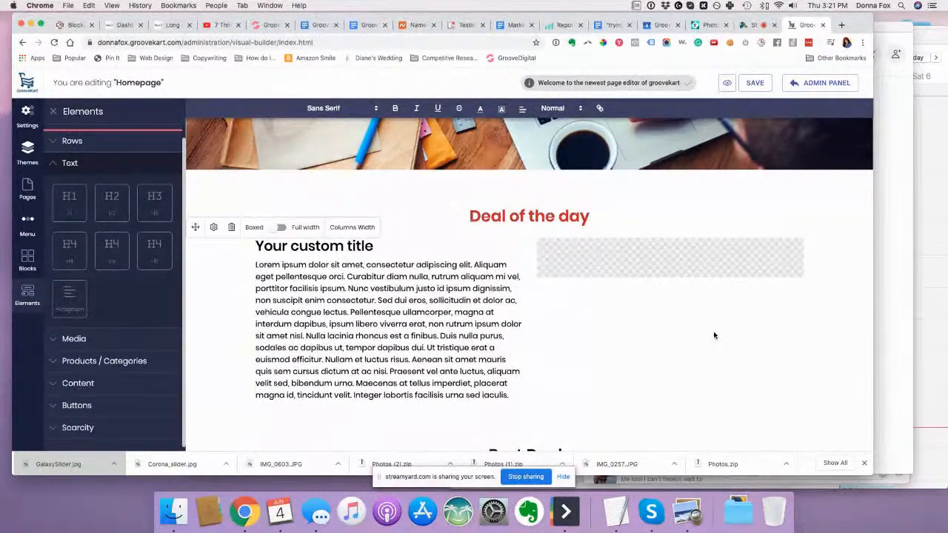
# - Select the placeholder paragraph beneath the custom title and end its text editing
pyautogui.click(402, 364)
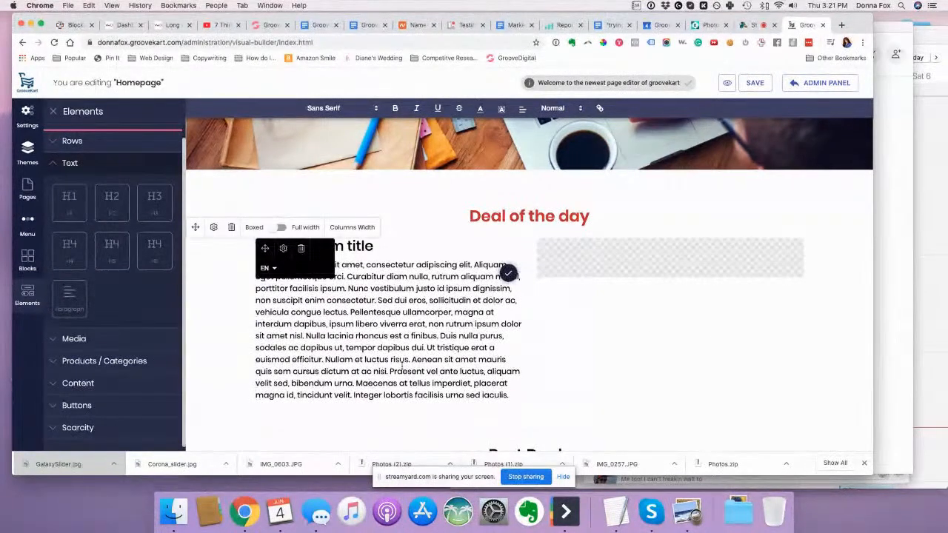
pyautogui.click(577, 378)
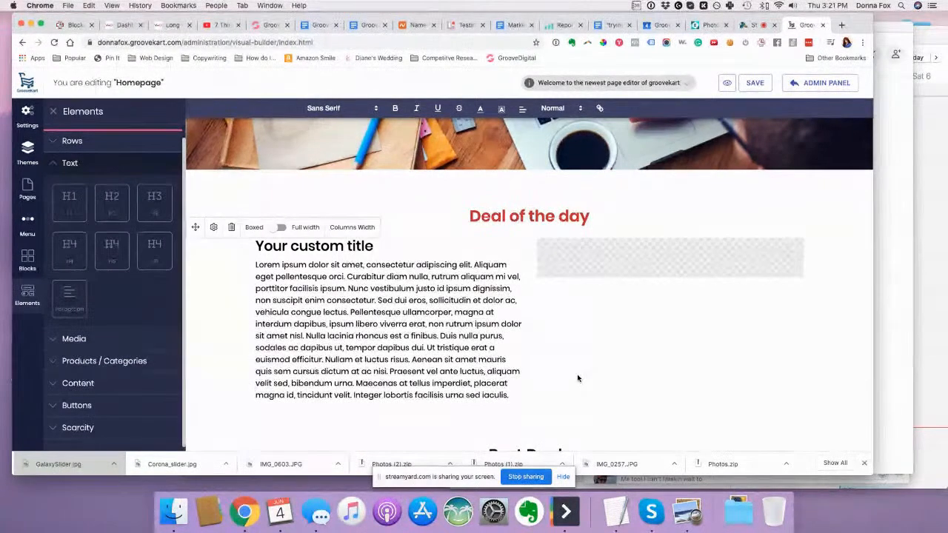
pyautogui.click(360, 353)
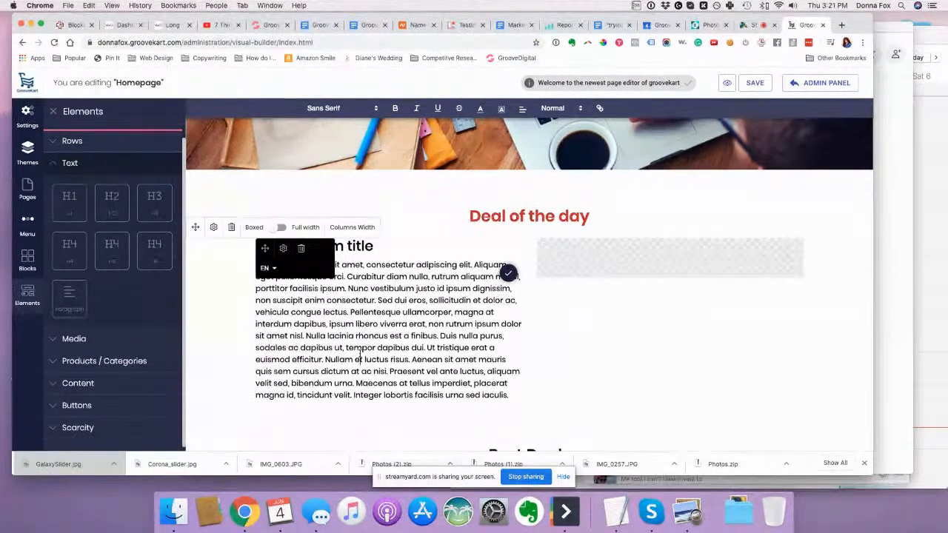
pyautogui.scroll(-1, 509, 280)
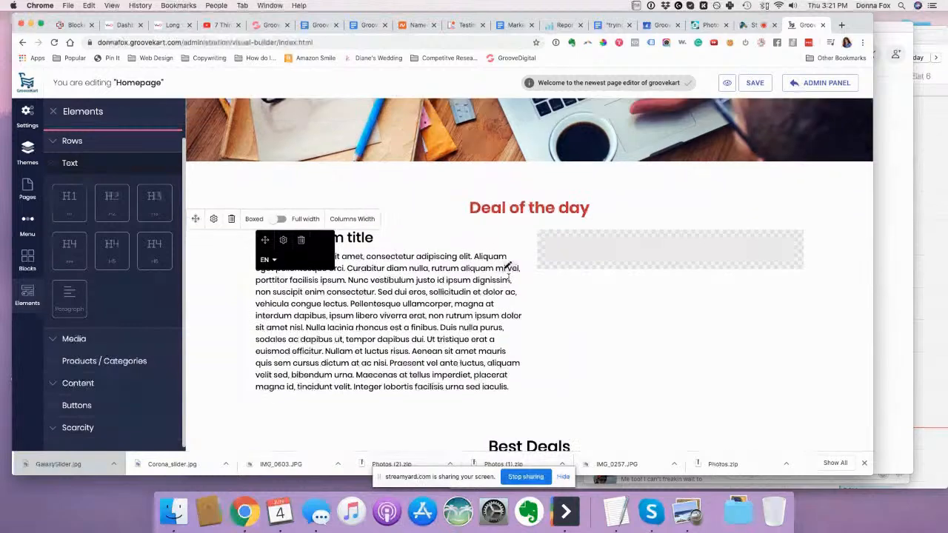
# - Replace the placeholder paragraph beneath the custom title with "Here's my new text." and save the page
pyautogui.tripleClick(431, 307)
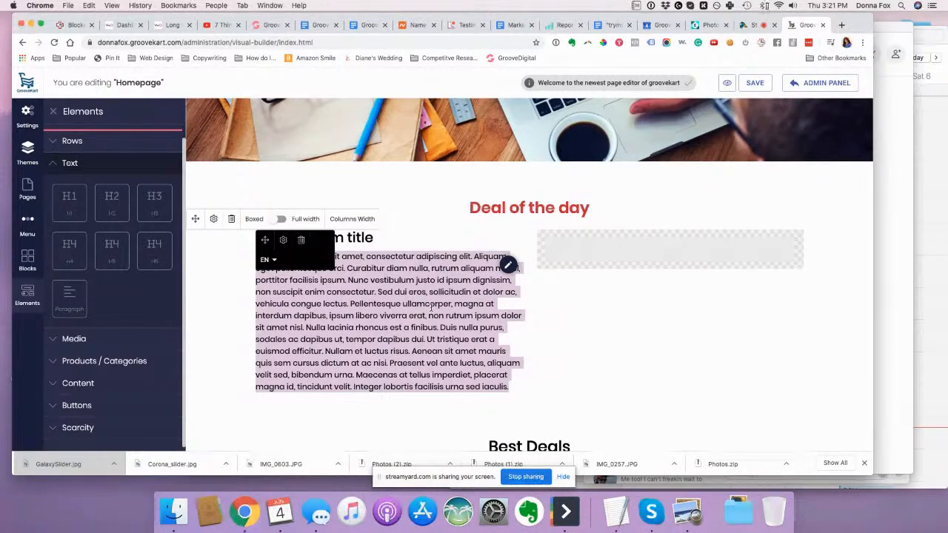
pyautogui.click(507, 266)
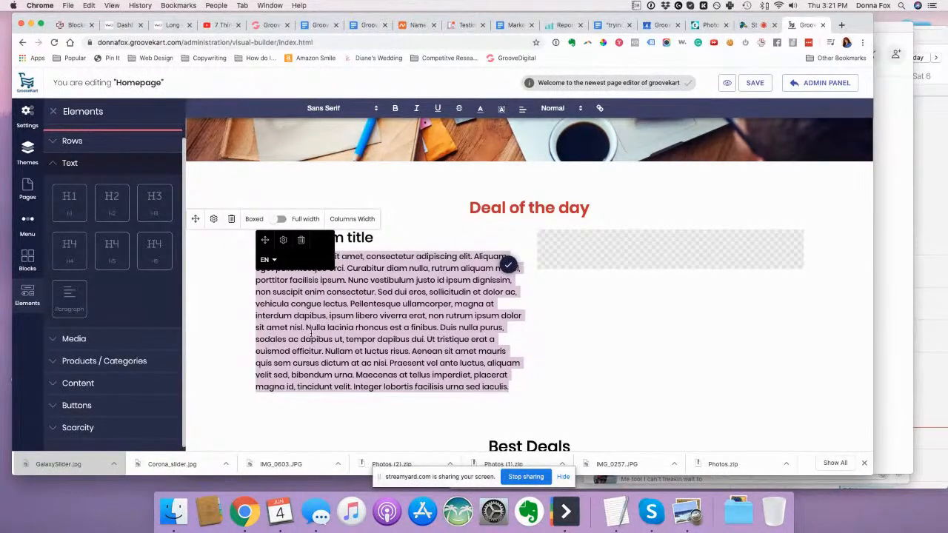
pyautogui.write("Here's my new text.")
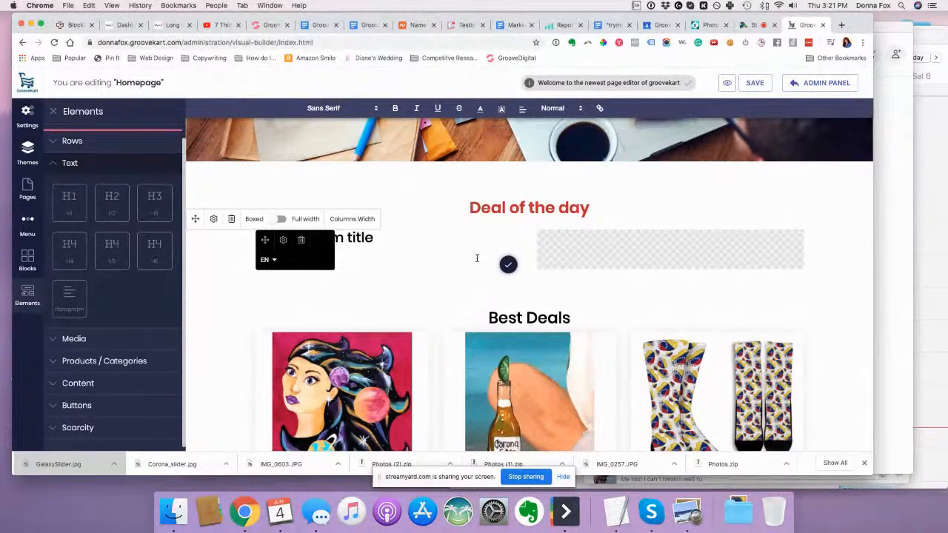
pyautogui.click(508, 265)
pyautogui.click(507, 265)
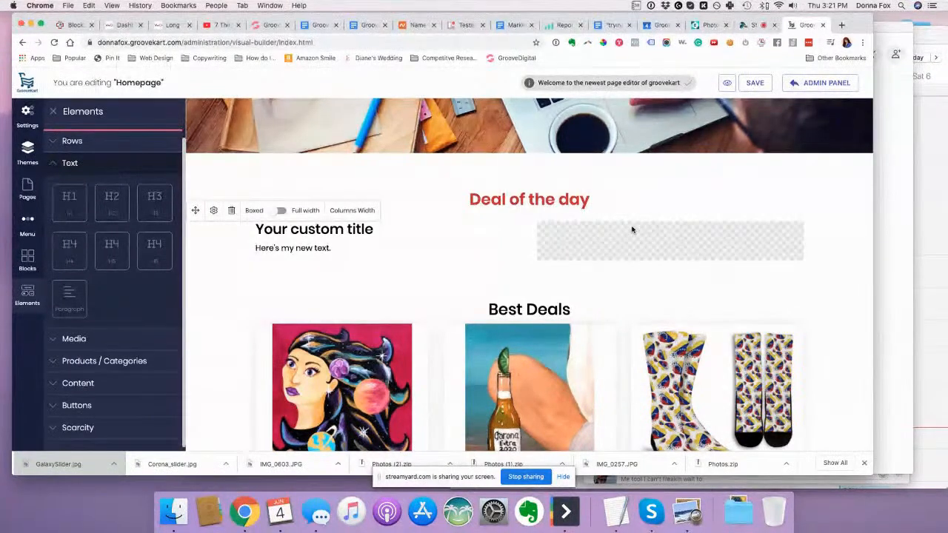
pyautogui.click(756, 83)
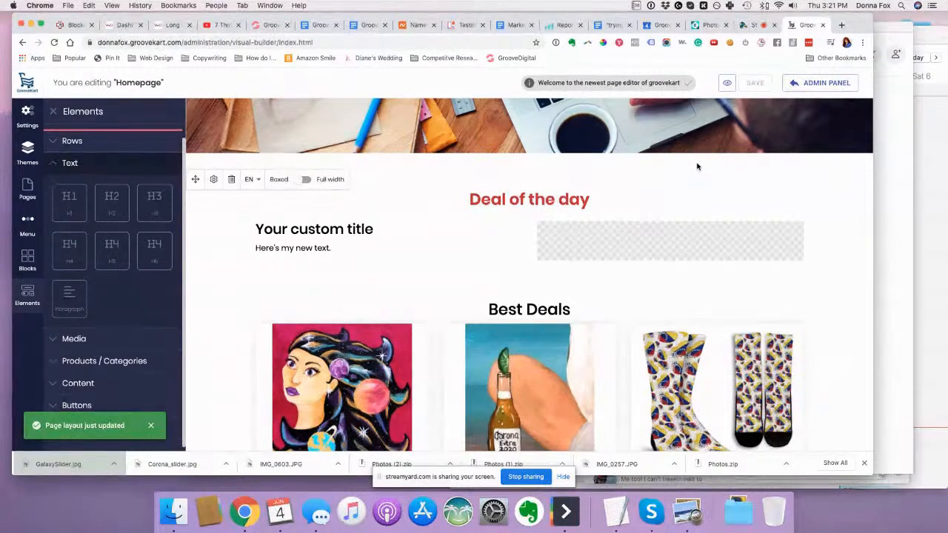
# - Add a Video element to the empty second column beside the custom title
pyautogui.moveTo(487, 246)
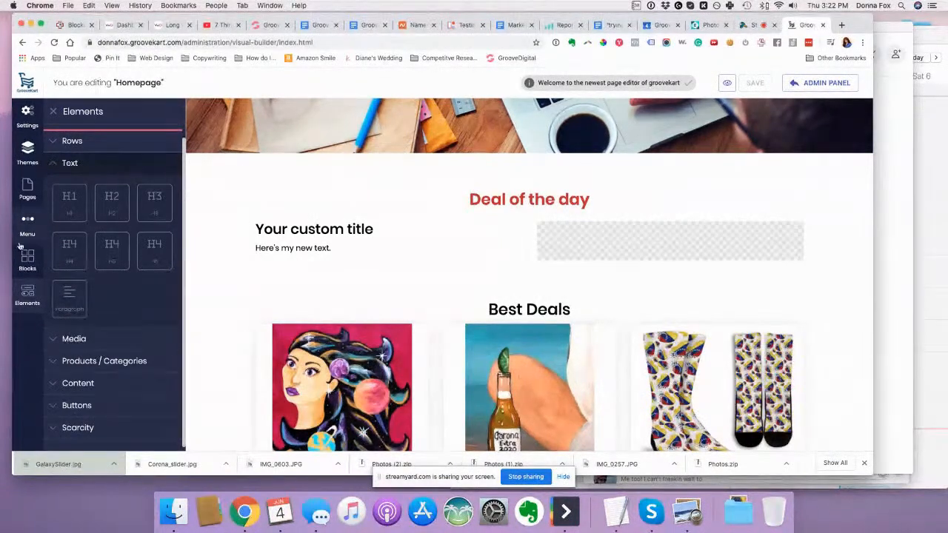
pyautogui.click(53, 339)
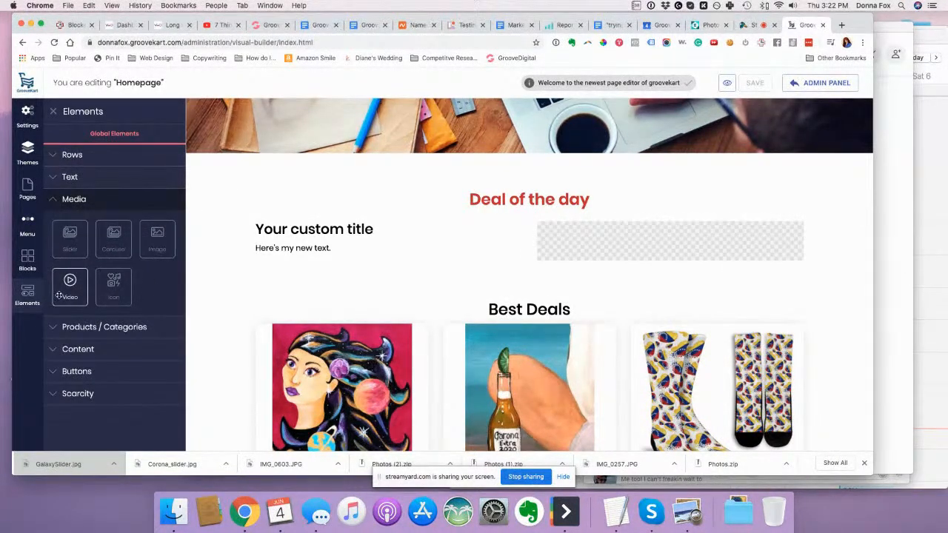
pyautogui.moveTo(57, 294); pyautogui.dragTo(562, 246)
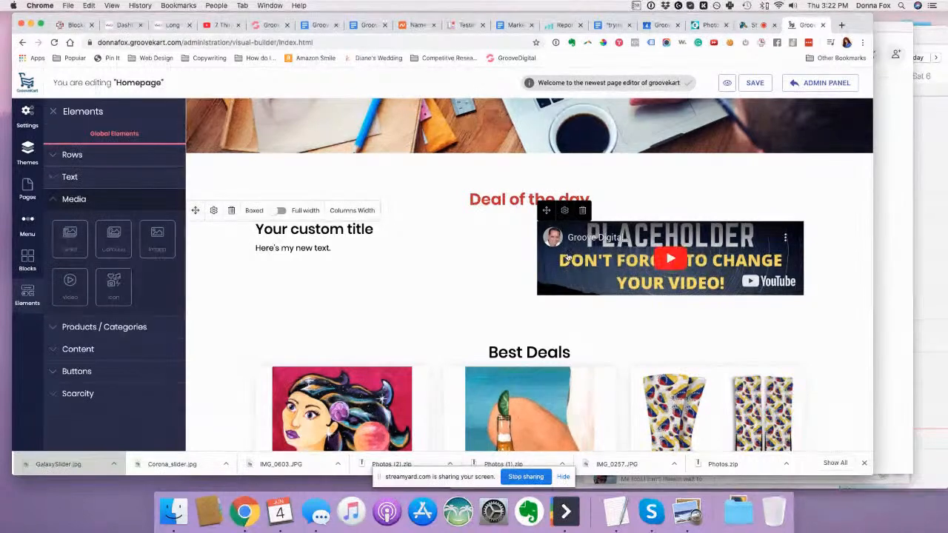
# - Examine the new video element's background, corner and spacing style options
pyautogui.click(565, 211)
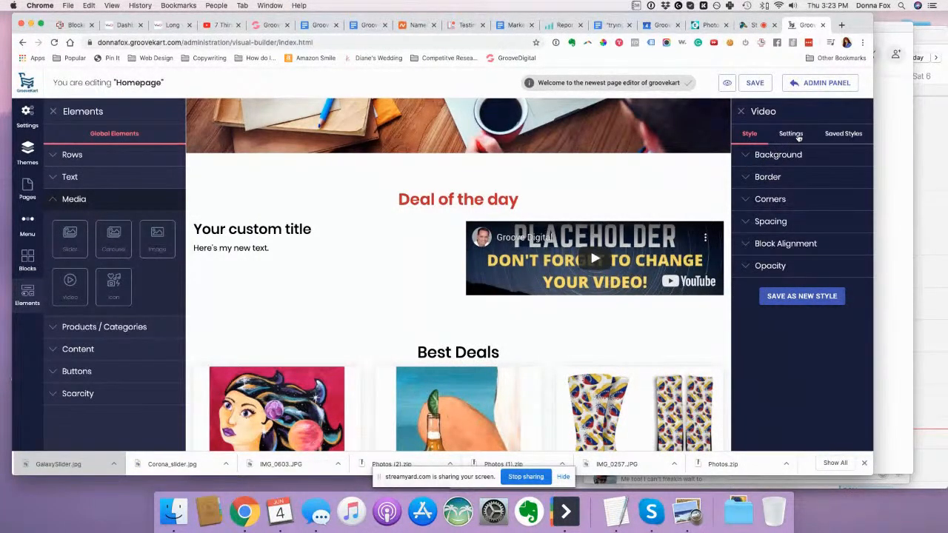
pyautogui.click(751, 157)
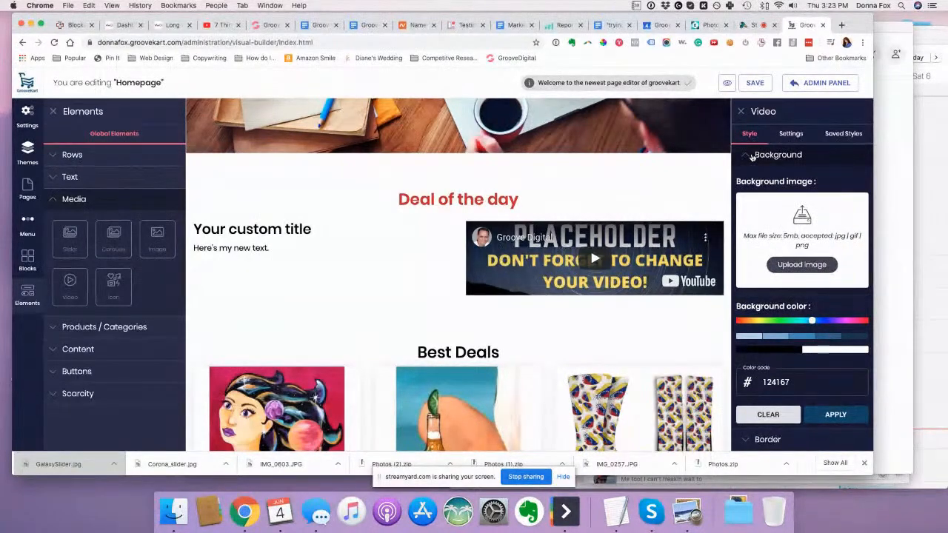
pyautogui.click(752, 156)
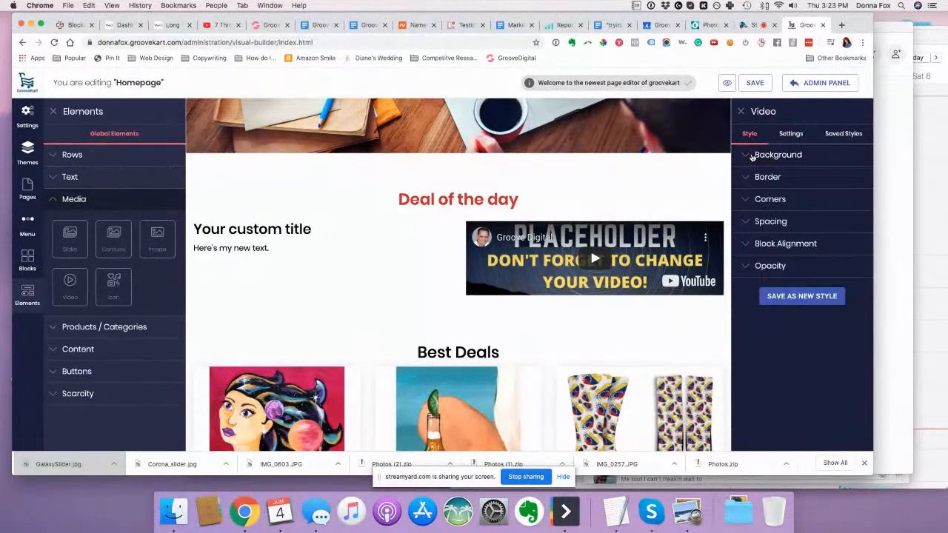
pyautogui.click(748, 199)
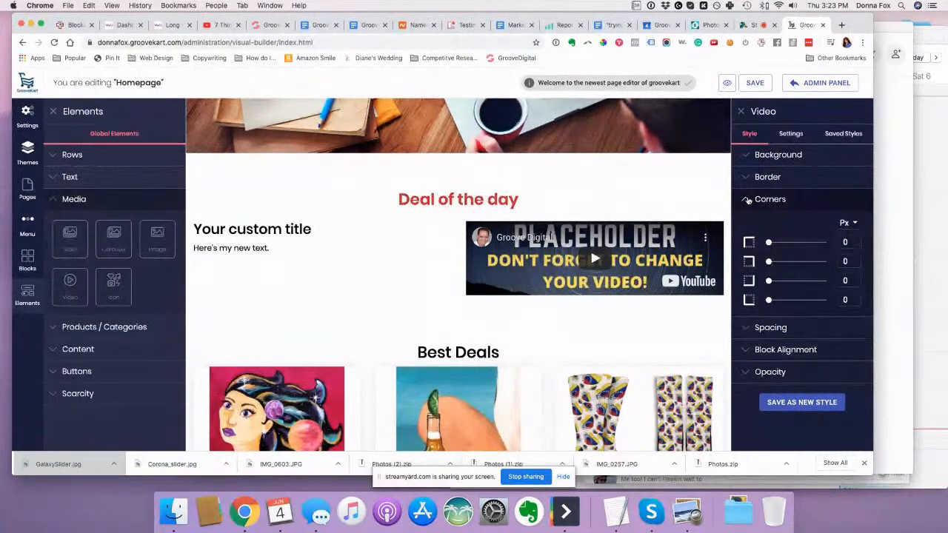
pyautogui.click(748, 200)
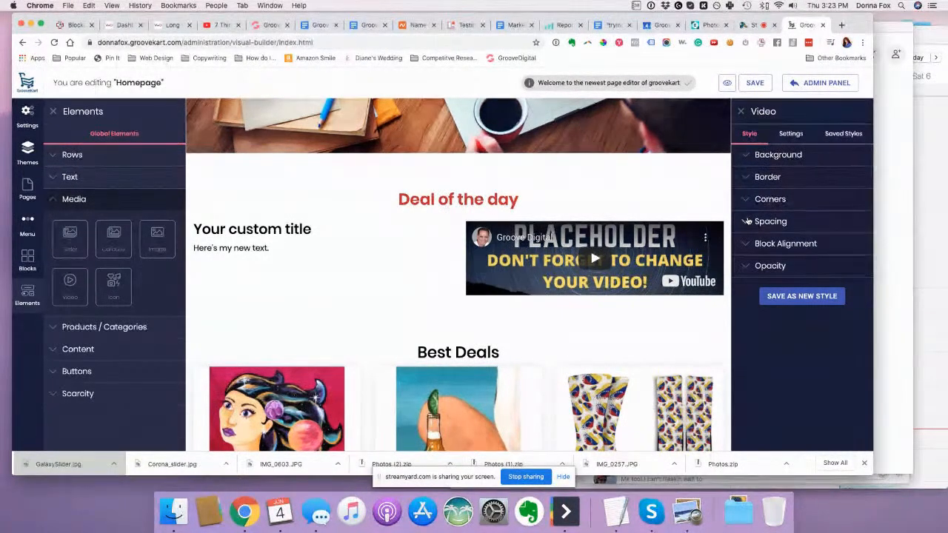
pyautogui.click(747, 220)
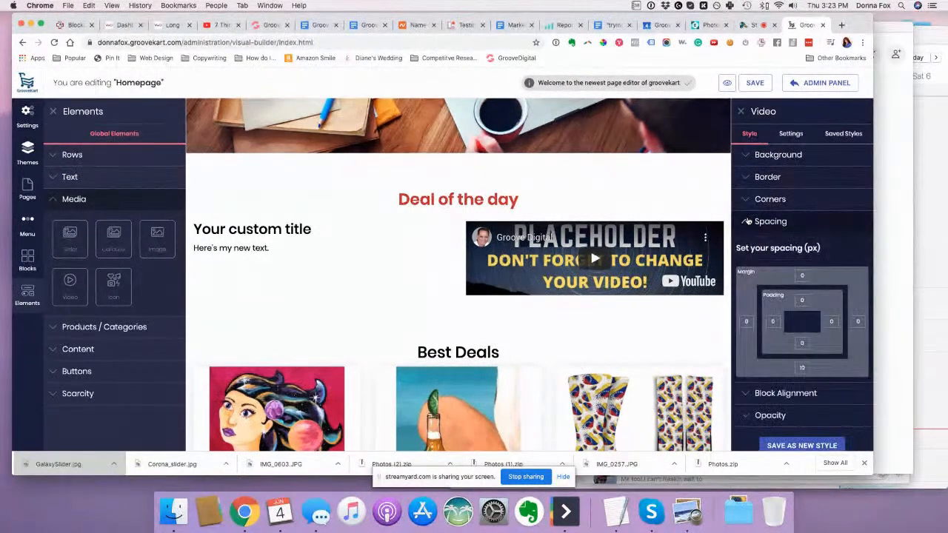
pyautogui.click(802, 300)
pyautogui.click(802, 343)
pyautogui.click(743, 221)
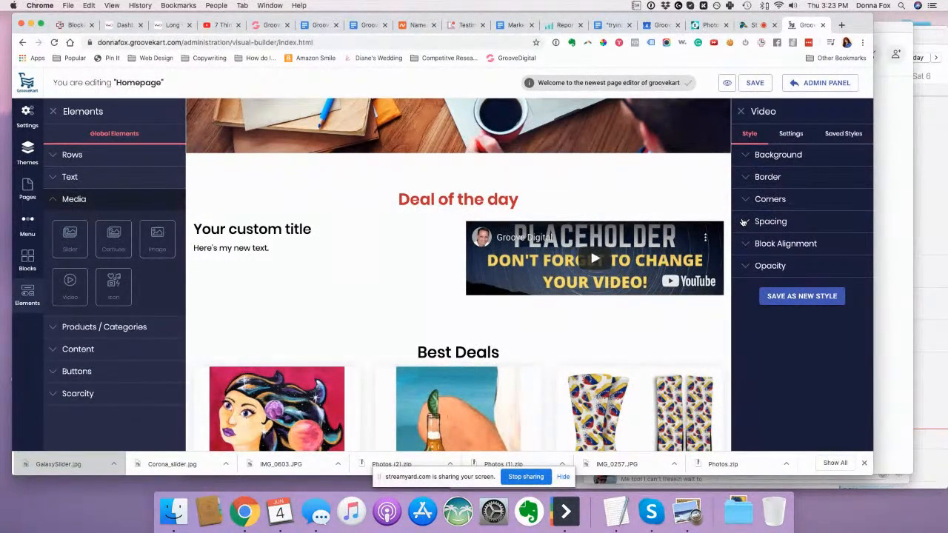
# - Set the video source to the URL of the open YouTube video "7 Things Organized People Do That You (Probably) Don't Do" and save the page
pyautogui.click(788, 136)
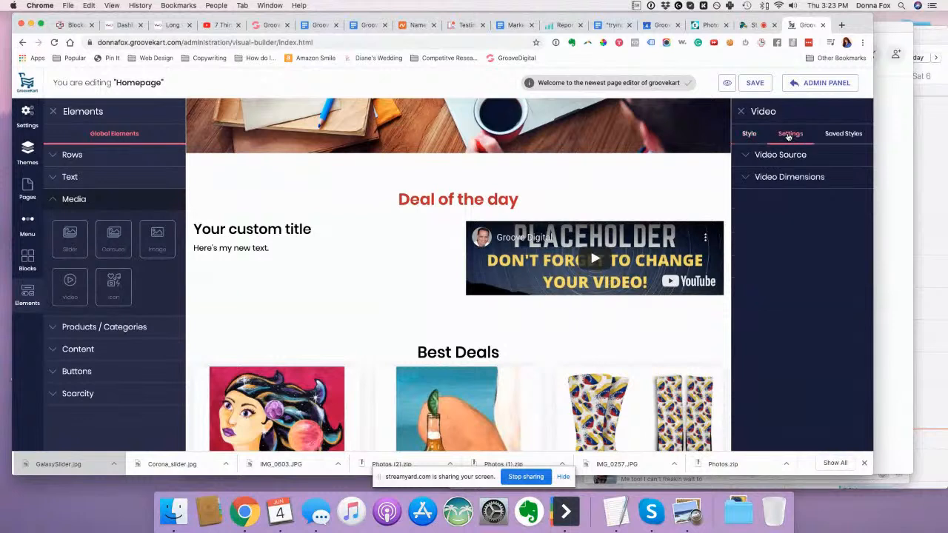
pyautogui.click(747, 157)
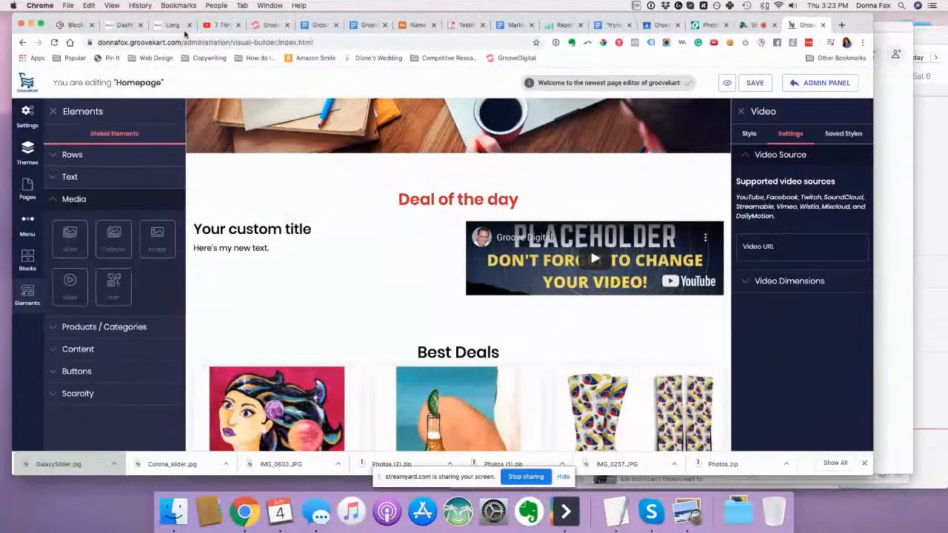
pyautogui.click(226, 26)
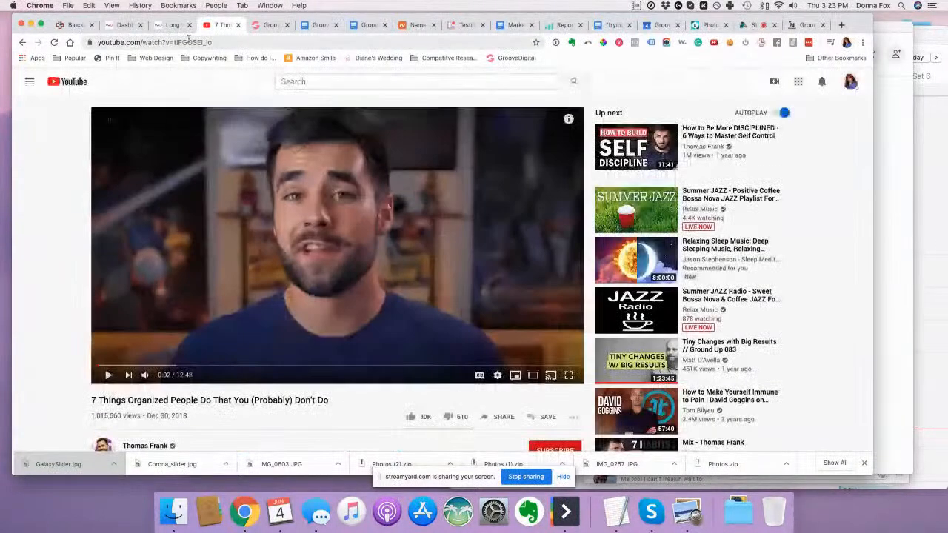
pyautogui.click(189, 40)
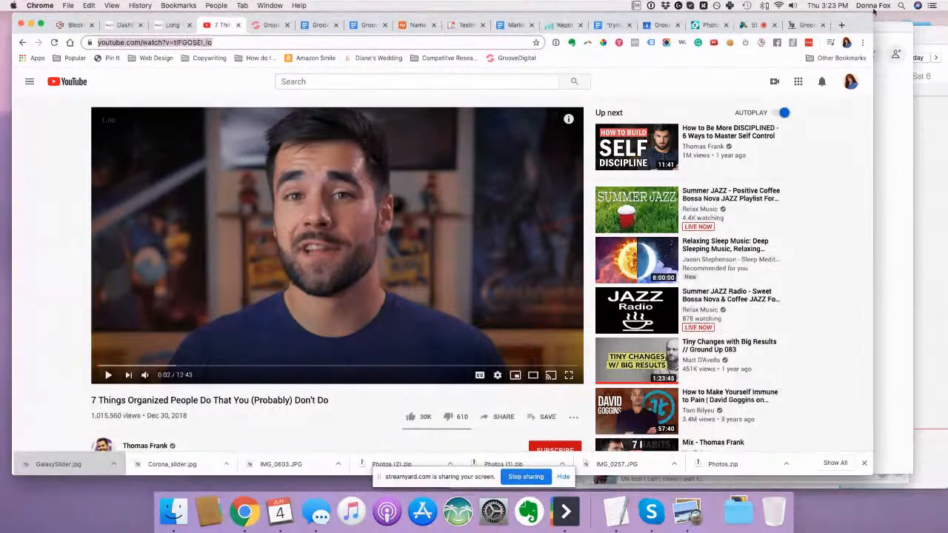
pyautogui.click(753, 25)
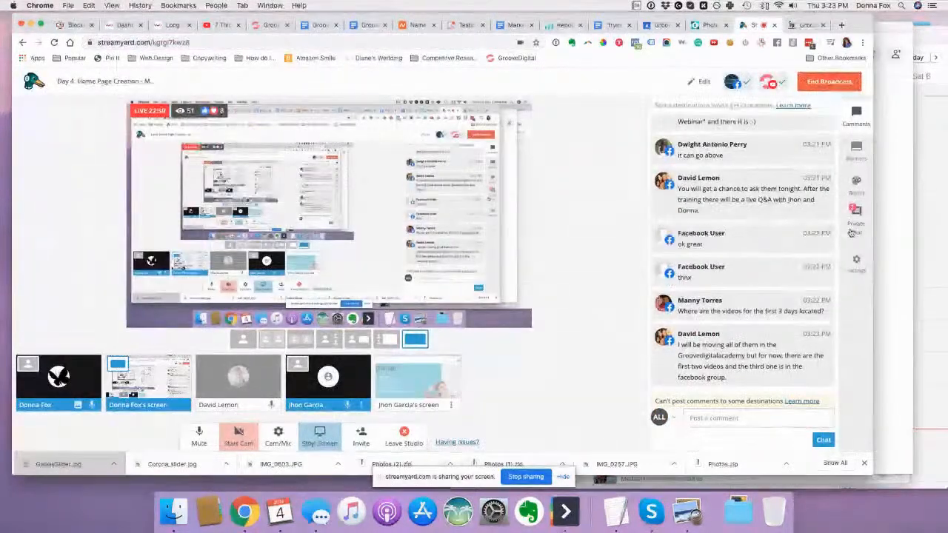
pyautogui.click(805, 24)
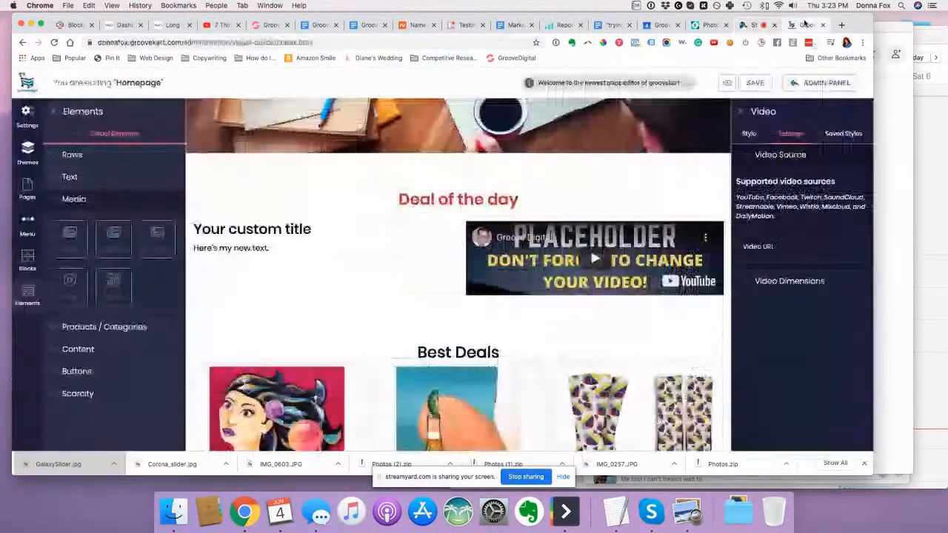
pyautogui.click(795, 251)
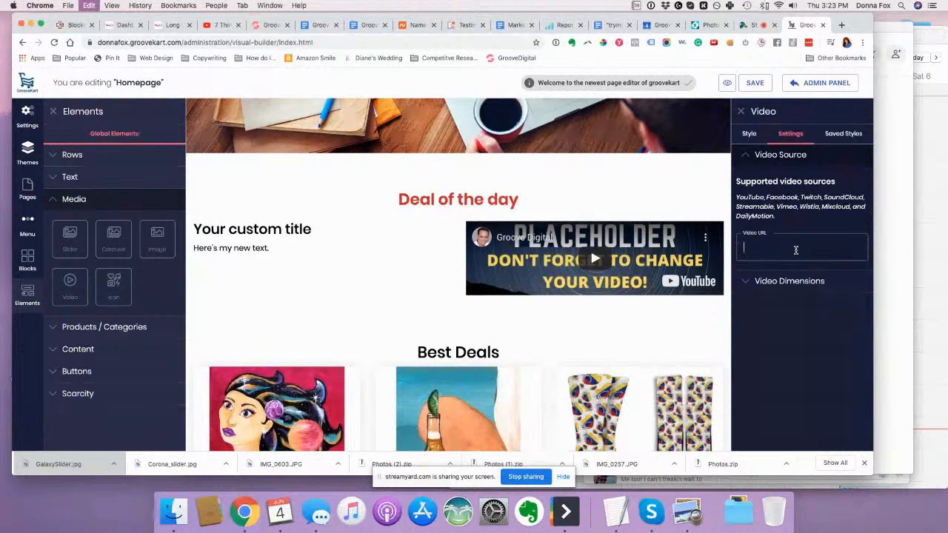
pyautogui.write('https://www.youtube.com/watch?v=tlFGOSEl_lo')
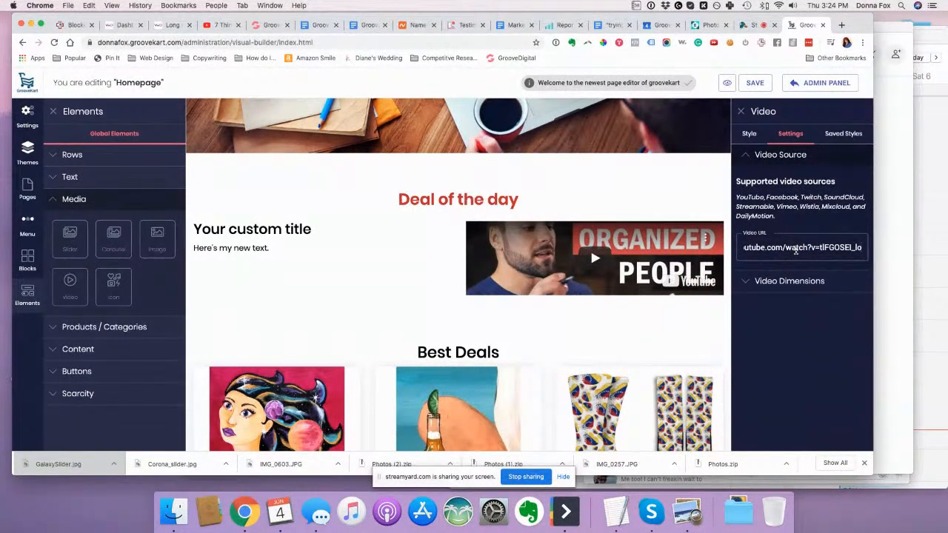
pyautogui.click(750, 85)
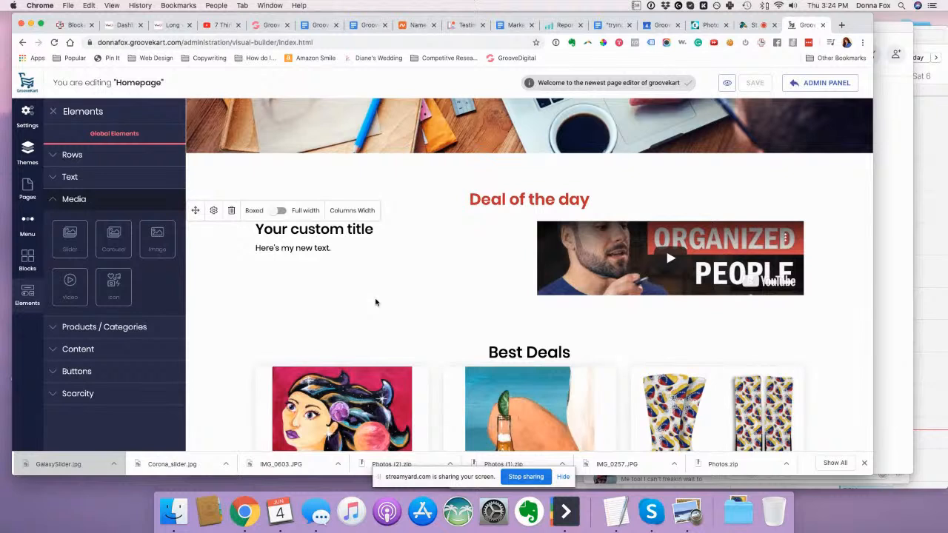
# - Open the player dimension settings of the video beneath the "Deal of the day" heading
pyautogui.moveTo(568, 261)
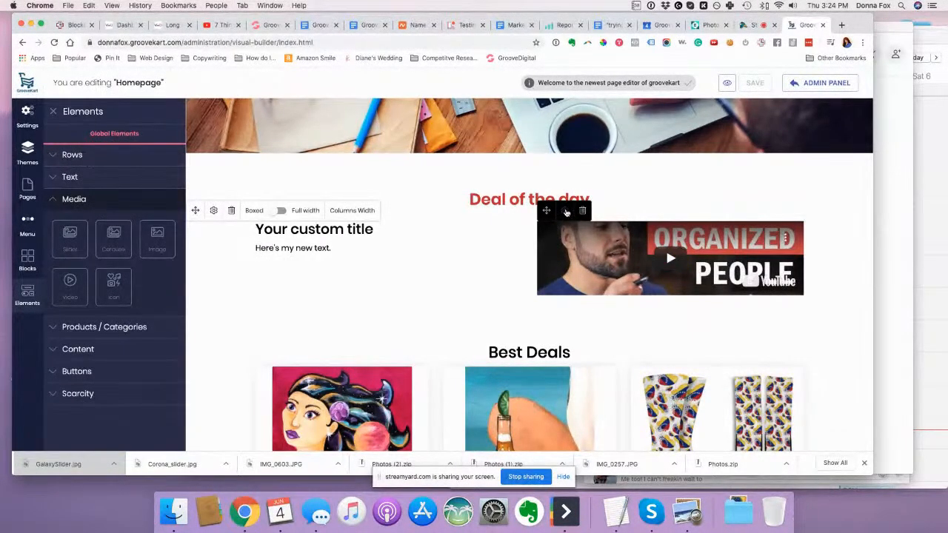
pyautogui.click(565, 212)
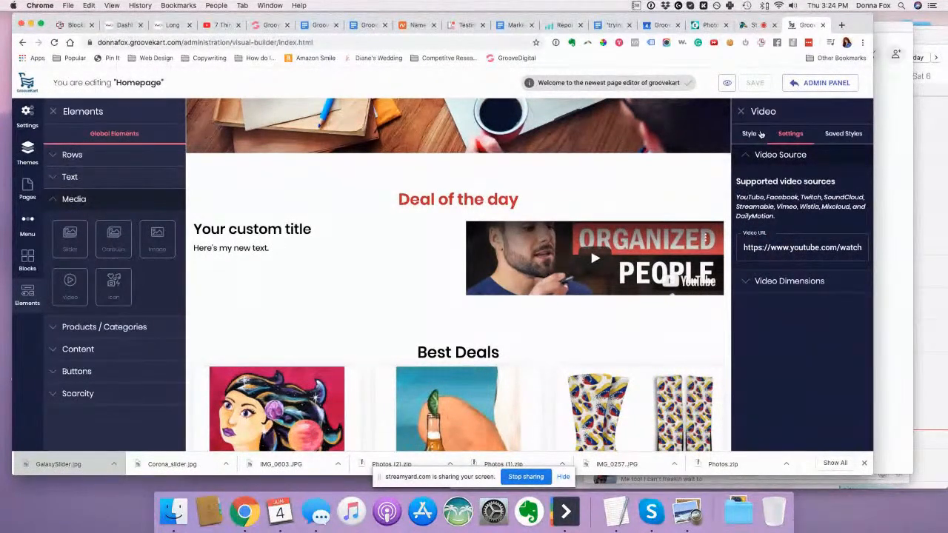
pyautogui.click(754, 283)
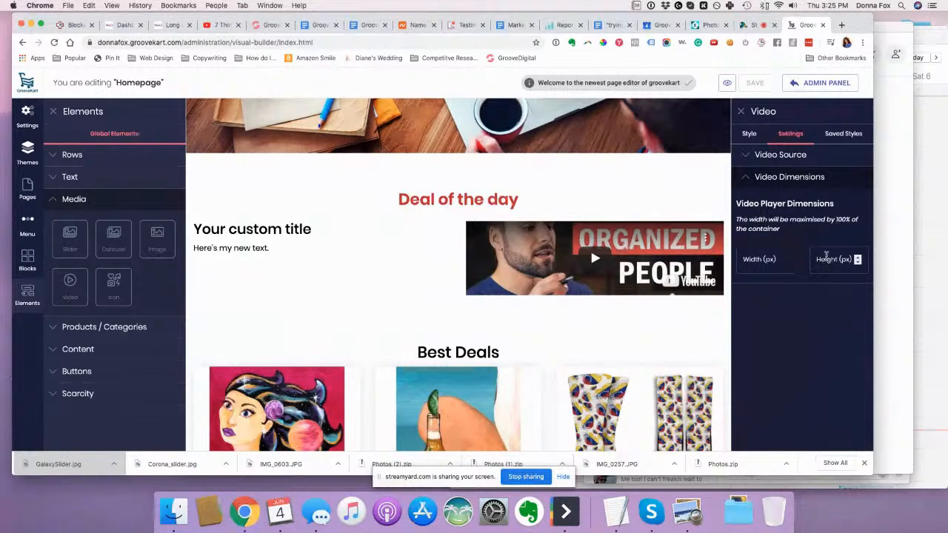
pyautogui.click(857, 257)
pyautogui.click(857, 257)
pyautogui.click(858, 256)
pyautogui.click(857, 257)
pyautogui.click(857, 257)
pyautogui.click(857, 257)
pyautogui.click(857, 257)
pyautogui.click(857, 257)
pyautogui.click(857, 257)
pyautogui.click(858, 257)
pyautogui.click(858, 256)
pyautogui.click(858, 257)
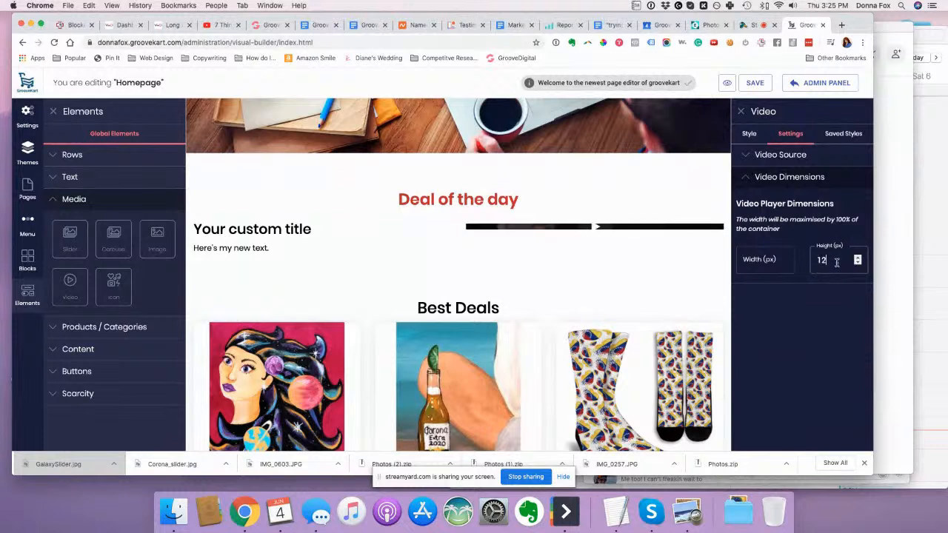
# - Set the video player's height to 350 px and its width to 506 px
pyautogui.doubleClick(831, 262)
pyautogui.write('350')
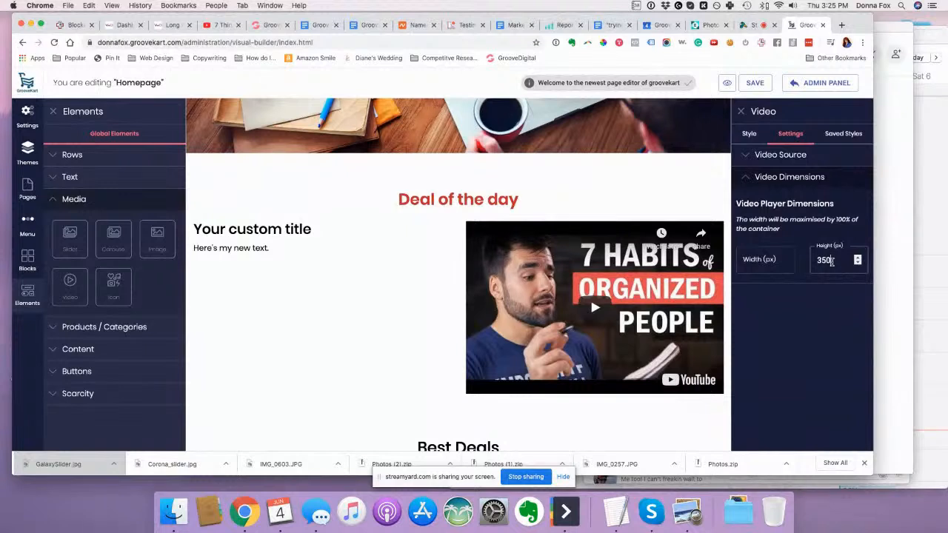
pyautogui.click(771, 264)
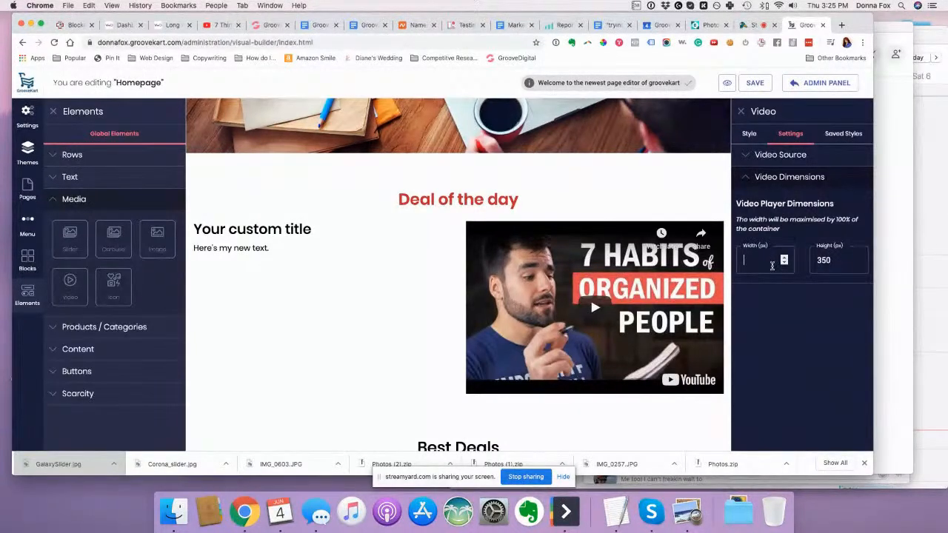
pyautogui.write('506')
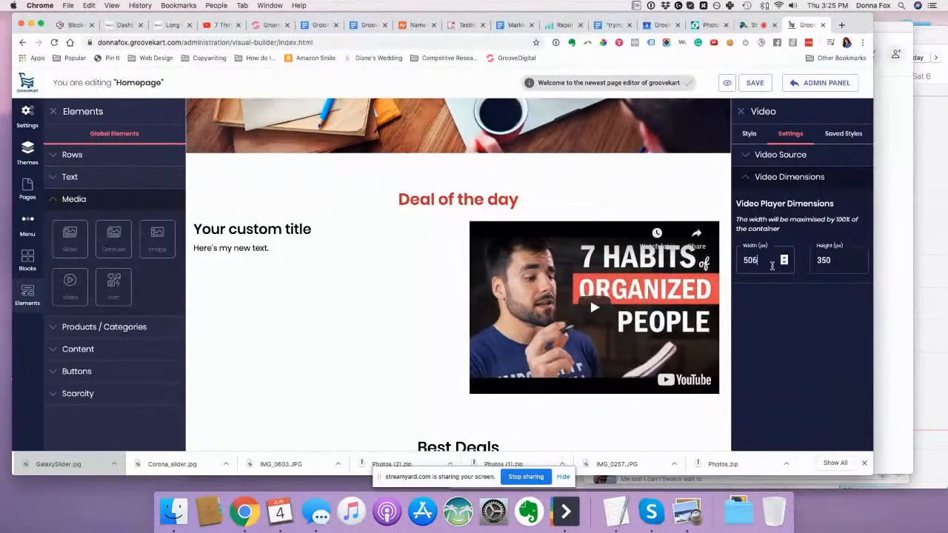
pyautogui.click(767, 312)
# - Check the video's saved styles, save the page layout and preview the homepage
pyautogui.click(839, 133)
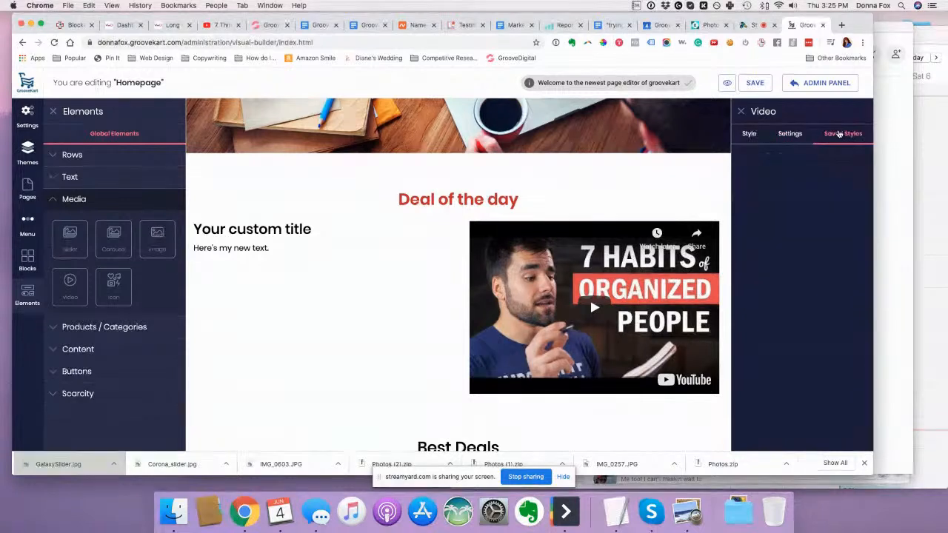
pyautogui.click(789, 134)
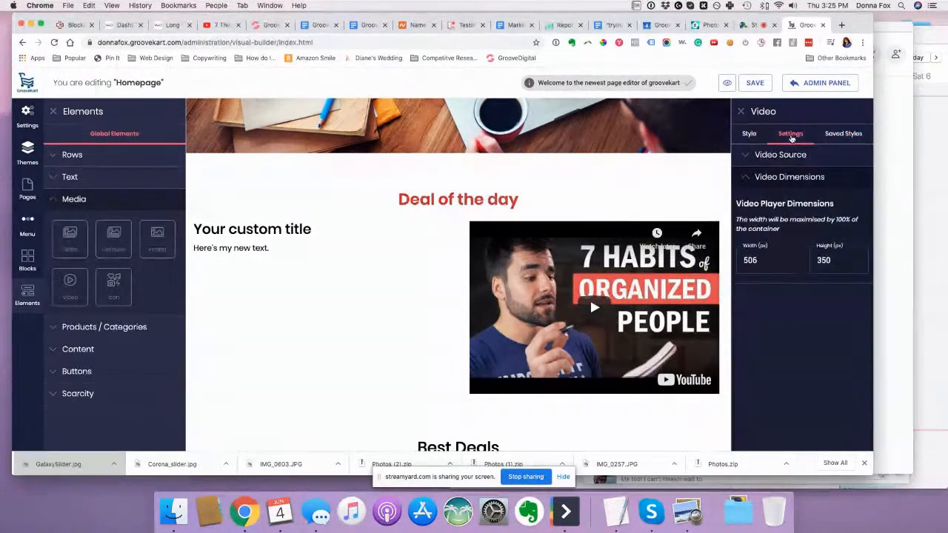
pyautogui.click(754, 84)
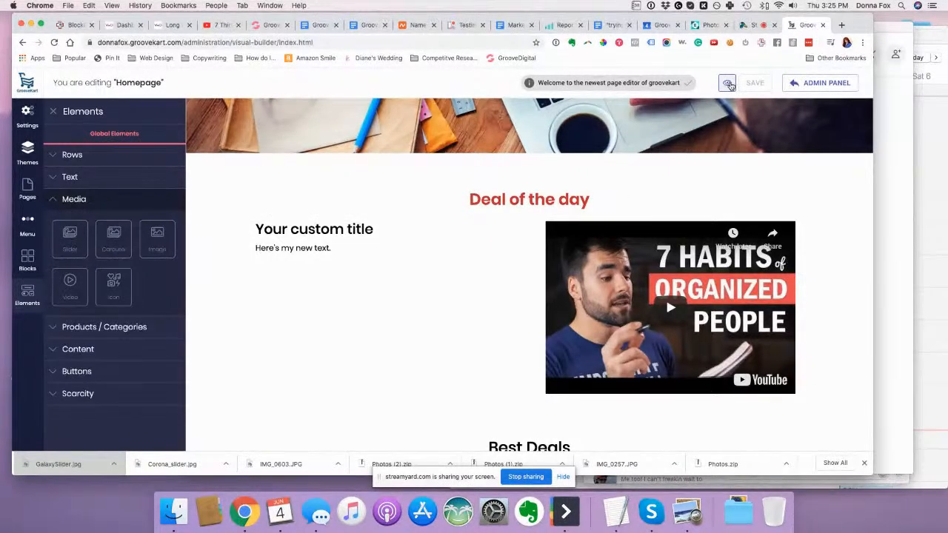
pyautogui.click(726, 83)
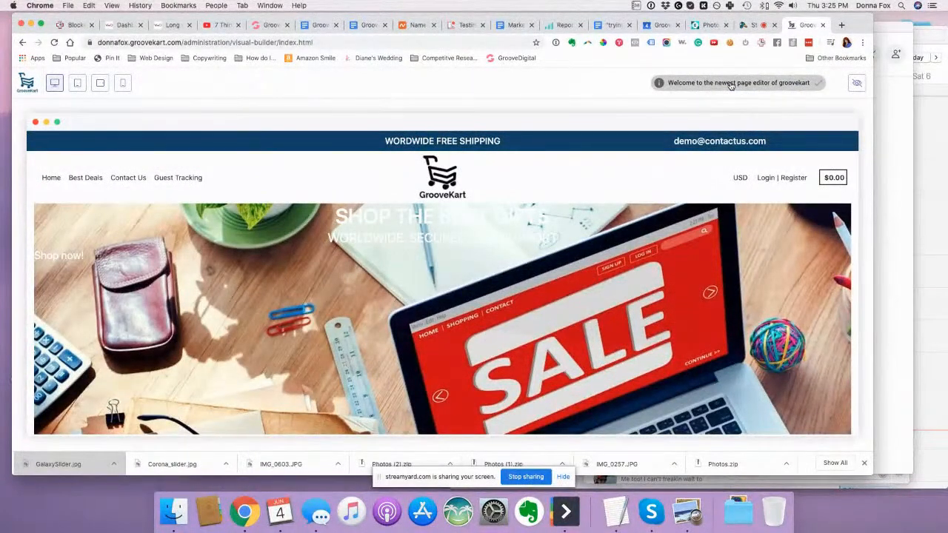
# - Review the homepage preview from the banner to the product listing and play the video beneath the "Deal of the day" heading
pyautogui.scroll(-5, 445, 315)
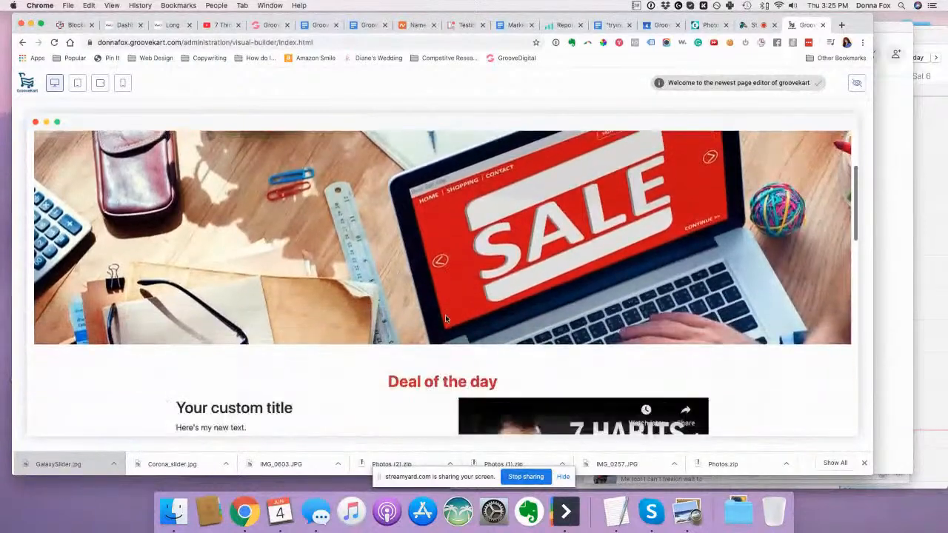
pyautogui.scroll(-1, 445, 319)
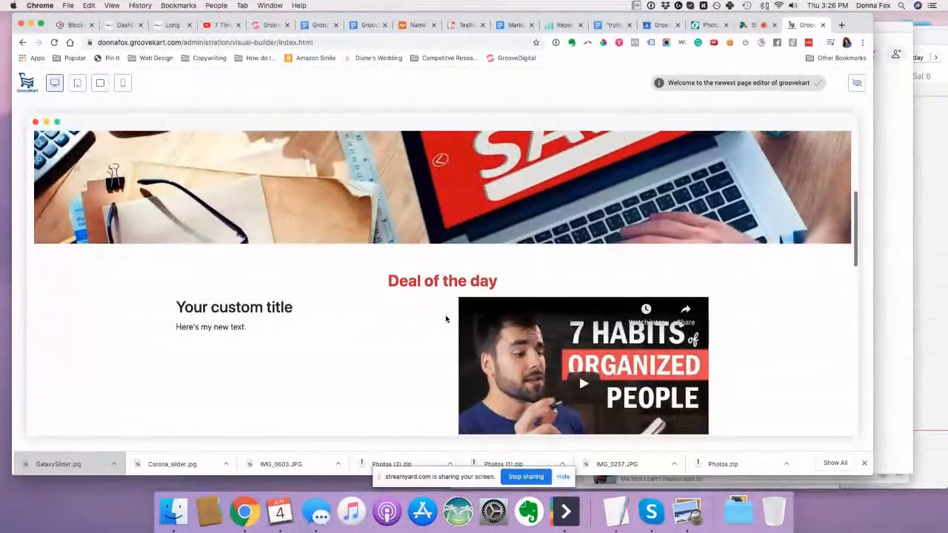
pyautogui.scroll(-6, 446, 318)
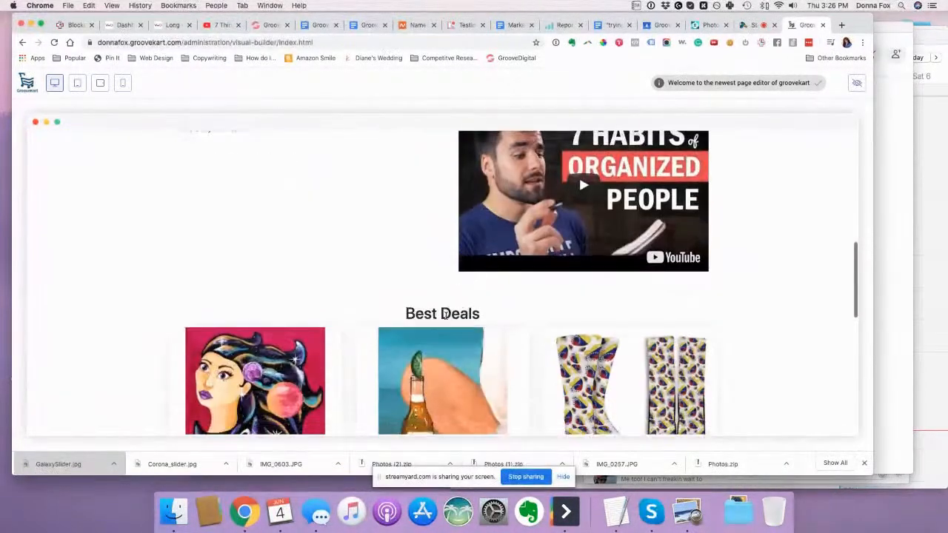
pyautogui.scroll(3, 445, 315)
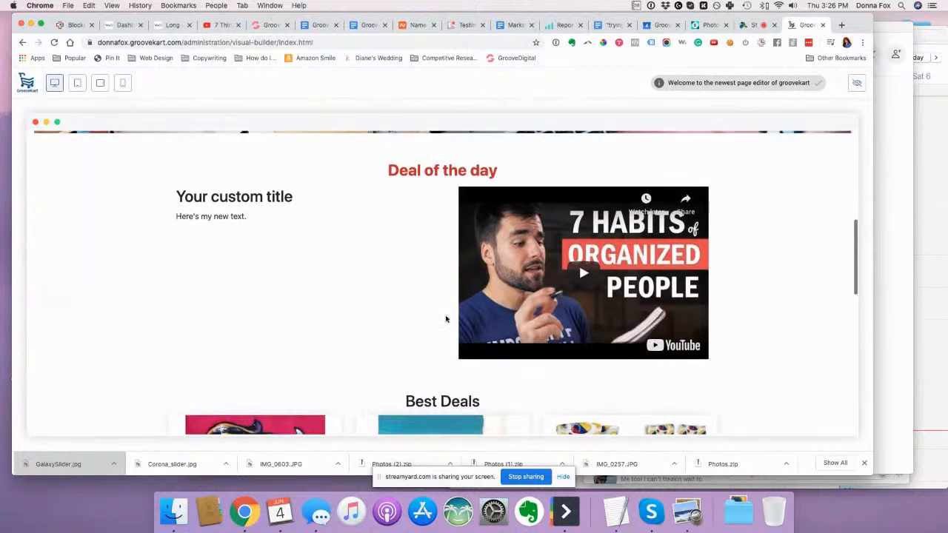
pyautogui.click(587, 277)
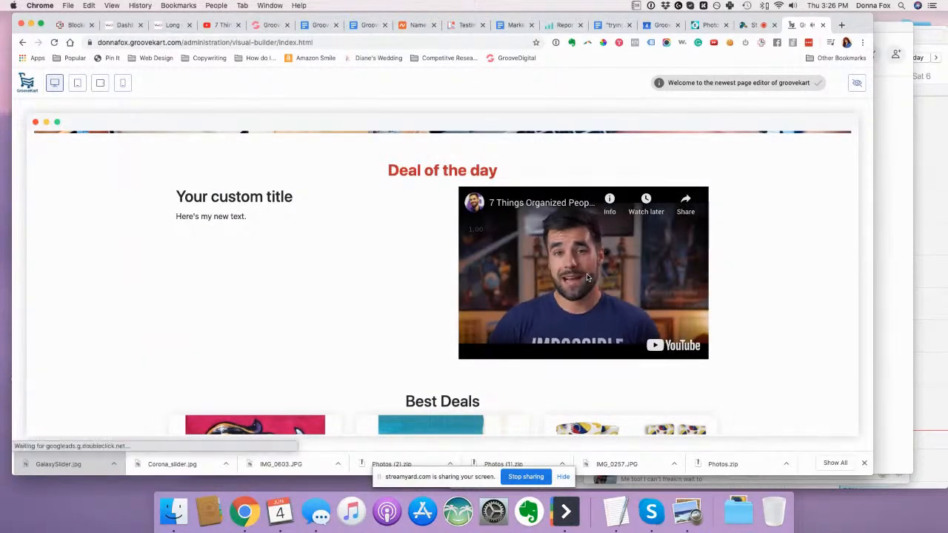
pyautogui.click(583, 268)
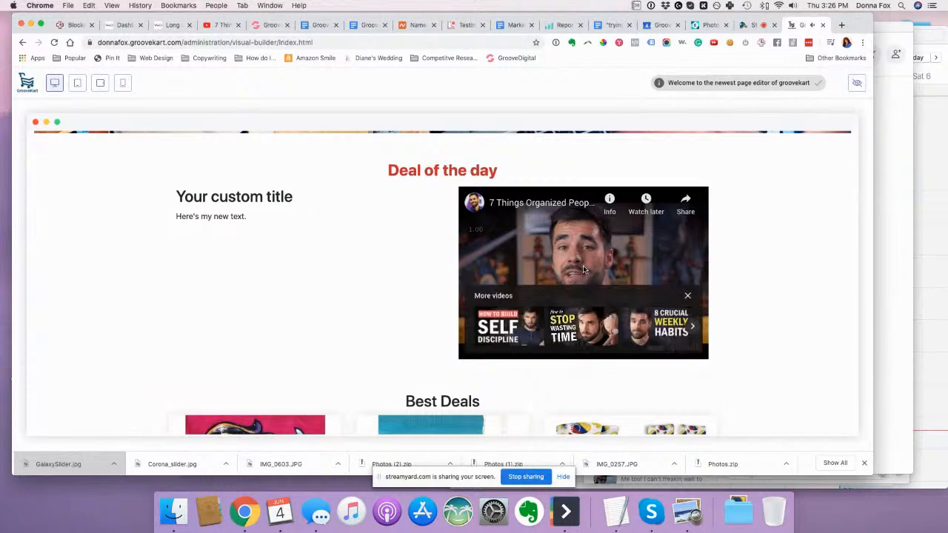
pyautogui.scroll(-3, 392, 345)
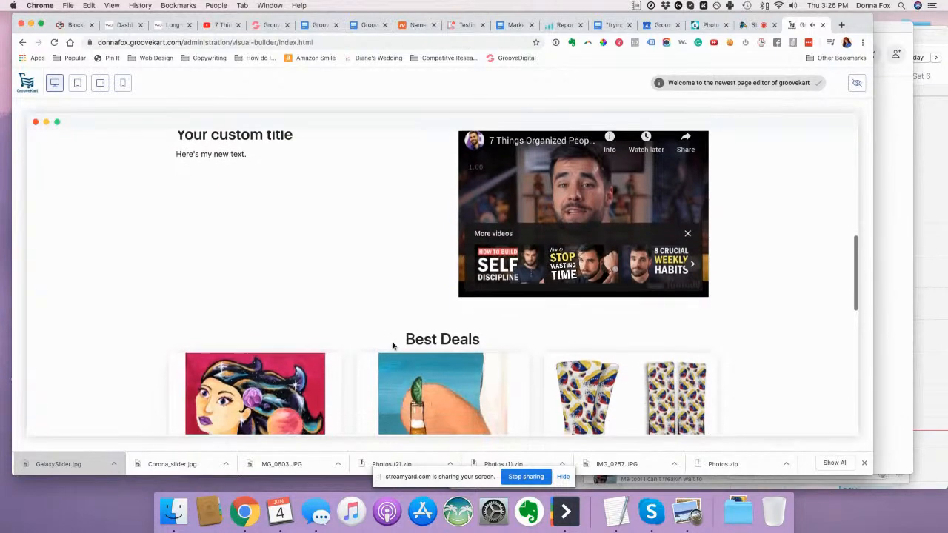
pyautogui.scroll(-6, 392, 345)
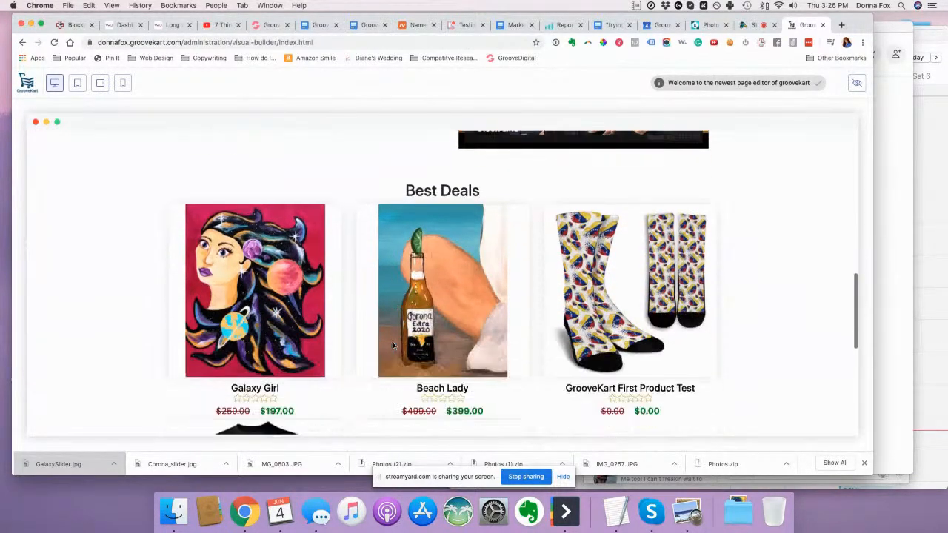
pyautogui.scroll(10, 392, 345)
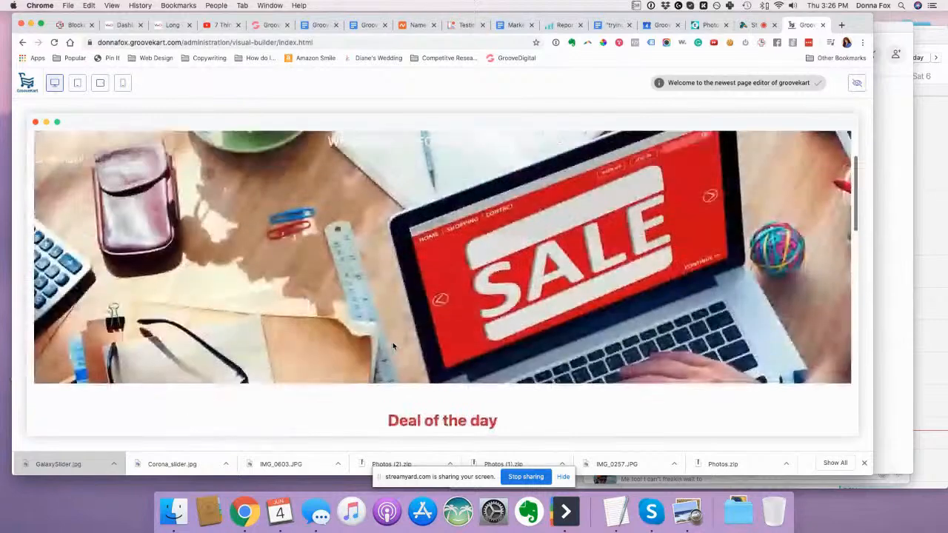
pyautogui.scroll(-6, 393, 345)
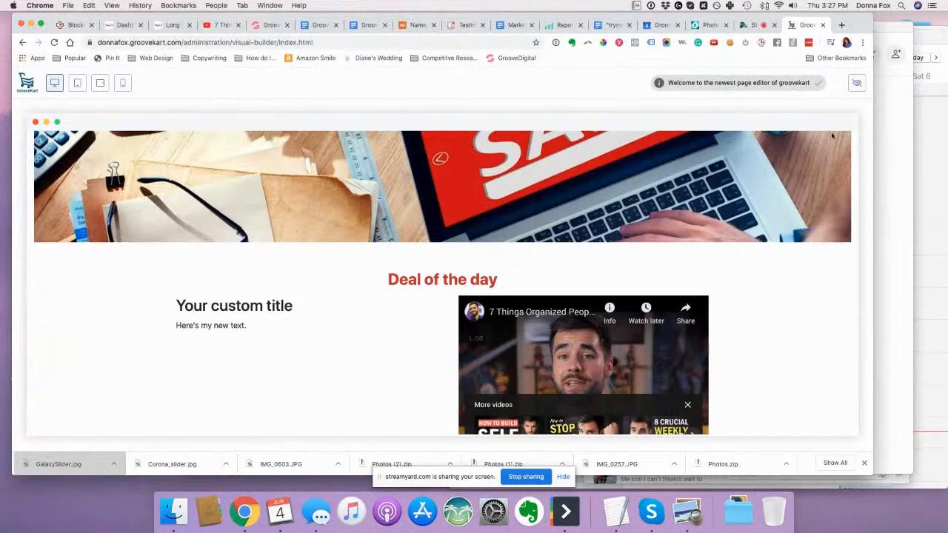
# - Leave the preview and replace the "Best Deals" heading text with "Original Artwork"
pyautogui.click(855, 85)
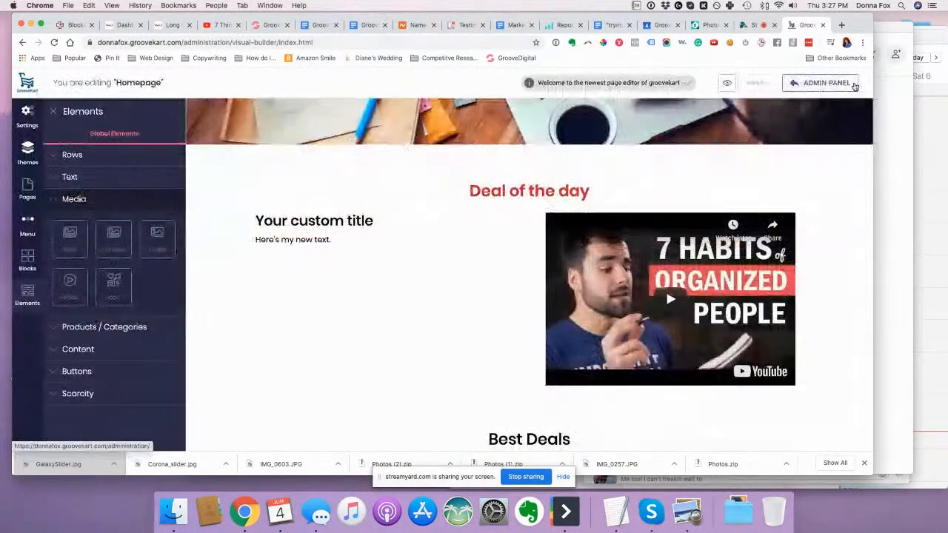
pyautogui.moveTo(318, 326)
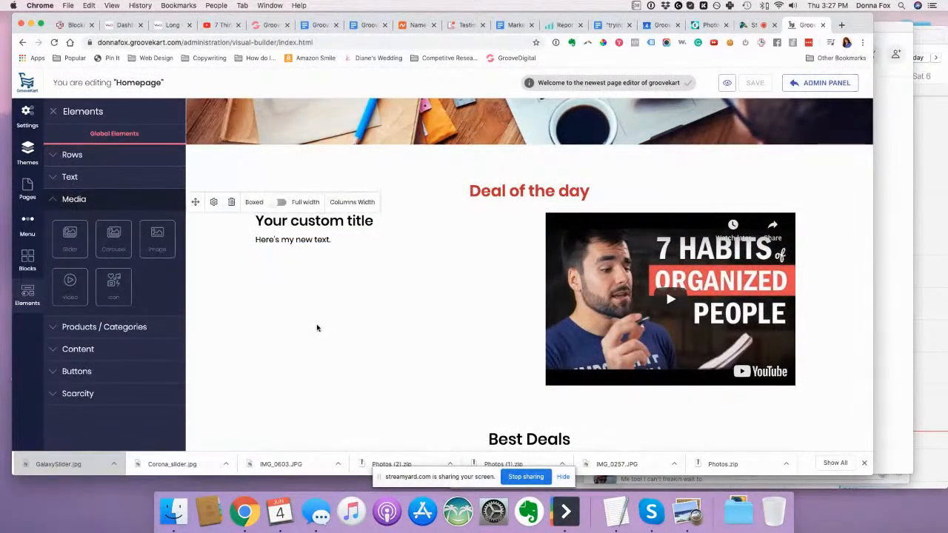
pyautogui.scroll(-1, 317, 328)
pyautogui.scroll(-4, 317, 327)
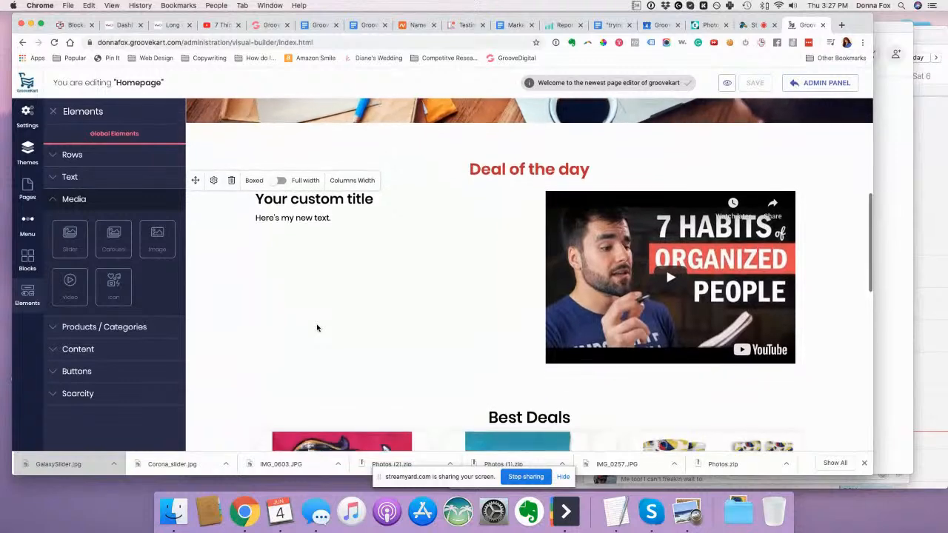
pyautogui.scroll(-5, 317, 327)
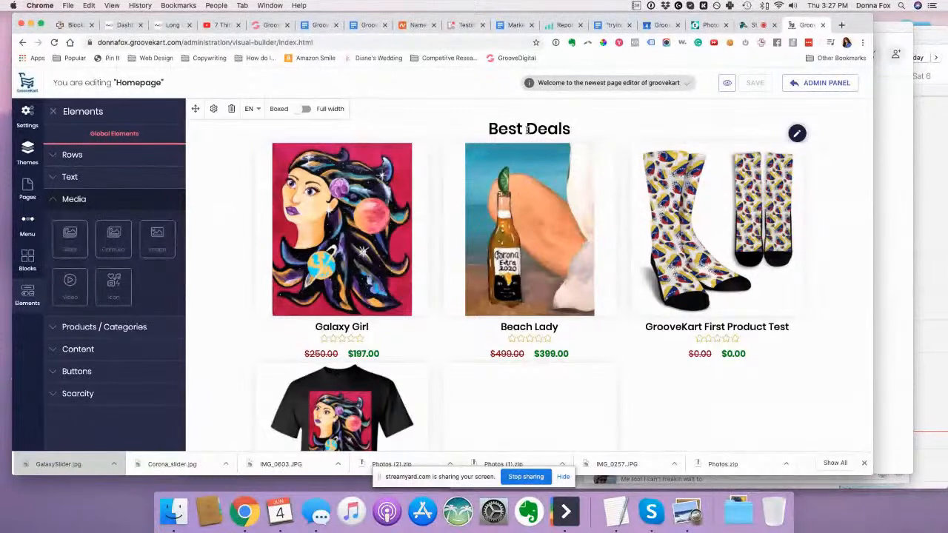
pyautogui.click(796, 134)
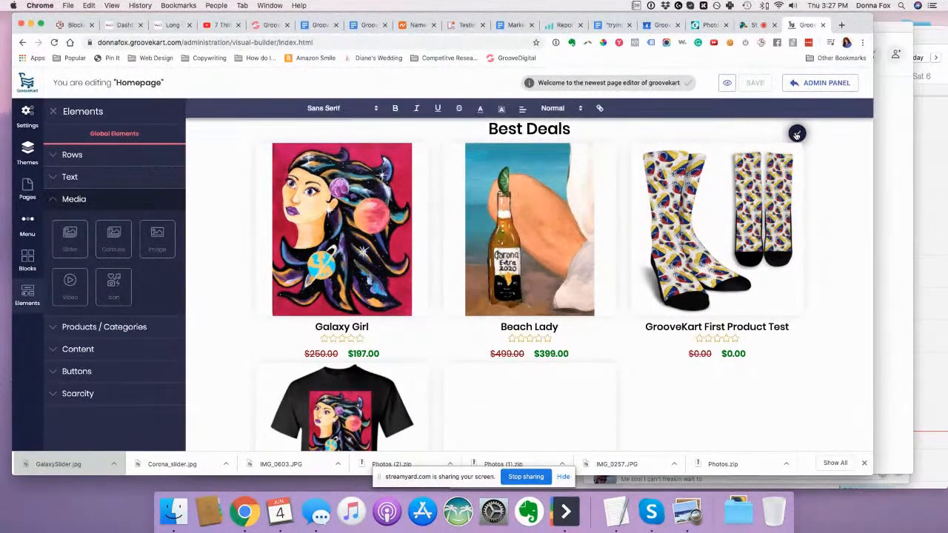
pyautogui.tripleClick(520, 130)
pyautogui.write('O')
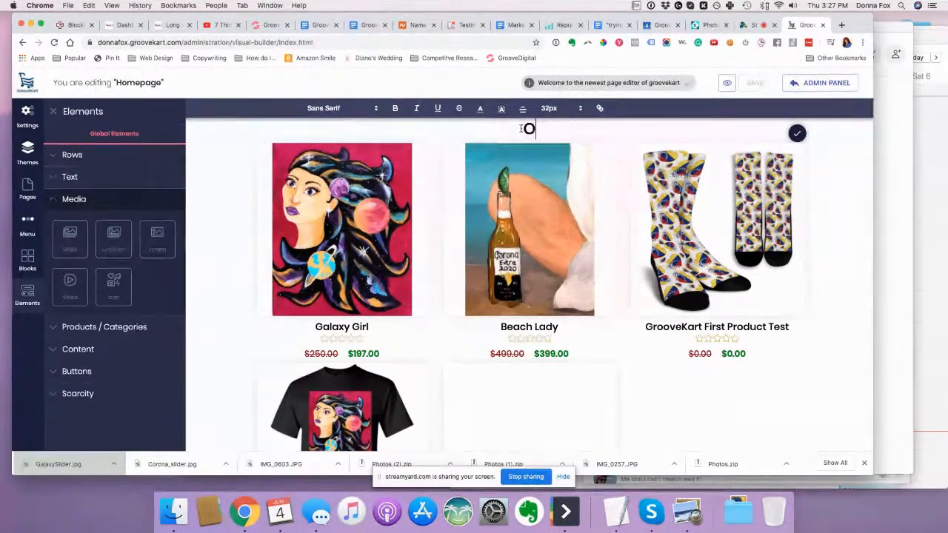
pyautogui.write('riginal Artwork')
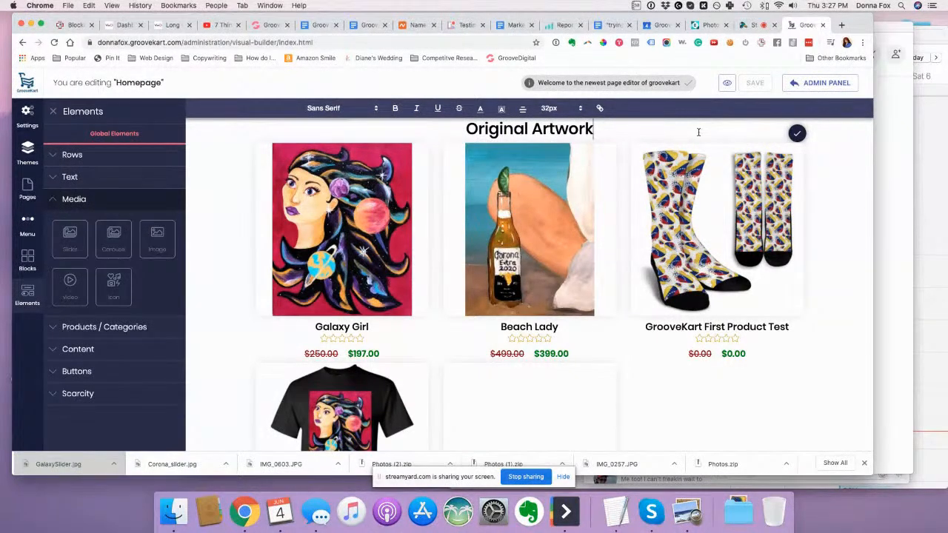
pyautogui.scroll(2, 697, 131)
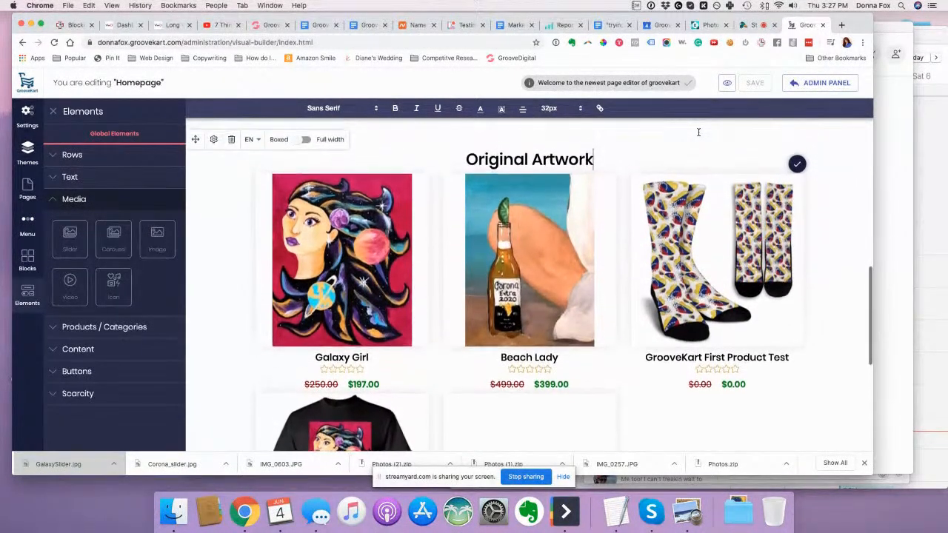
pyautogui.scroll(1, 697, 132)
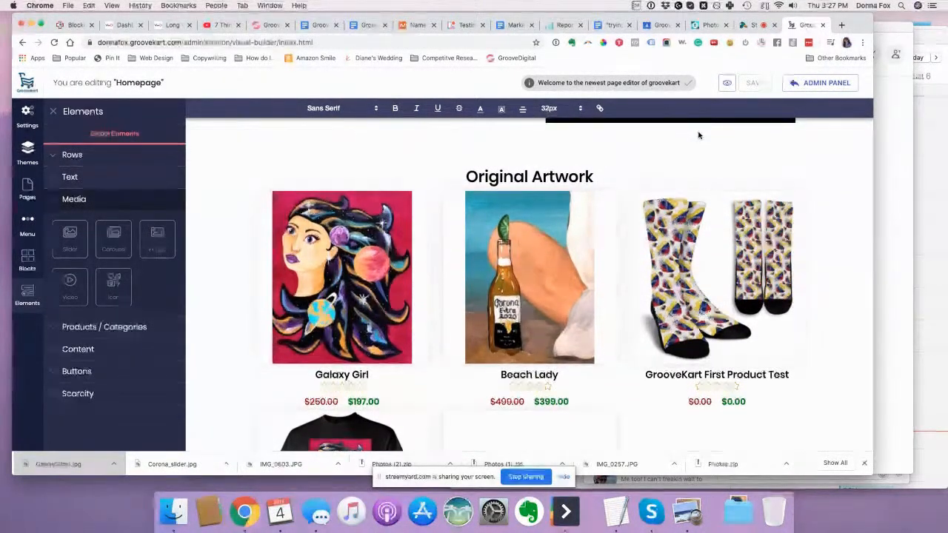
pyautogui.doubleClick(551, 176)
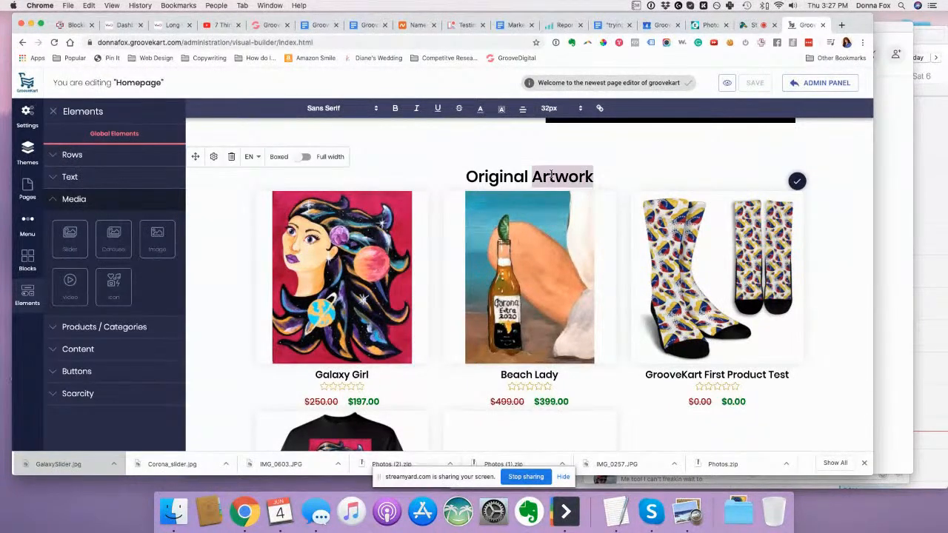
pyautogui.tripleClick(551, 176)
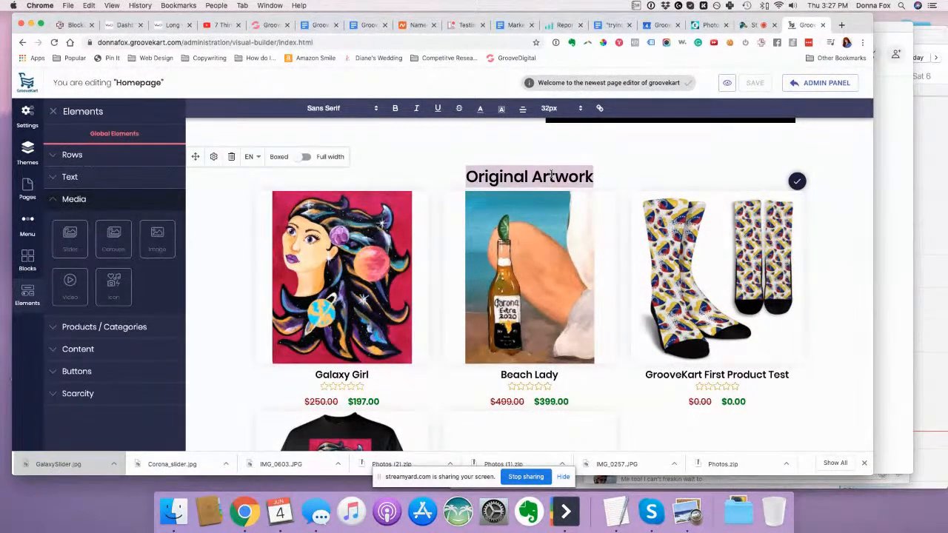
pyautogui.click(552, 108)
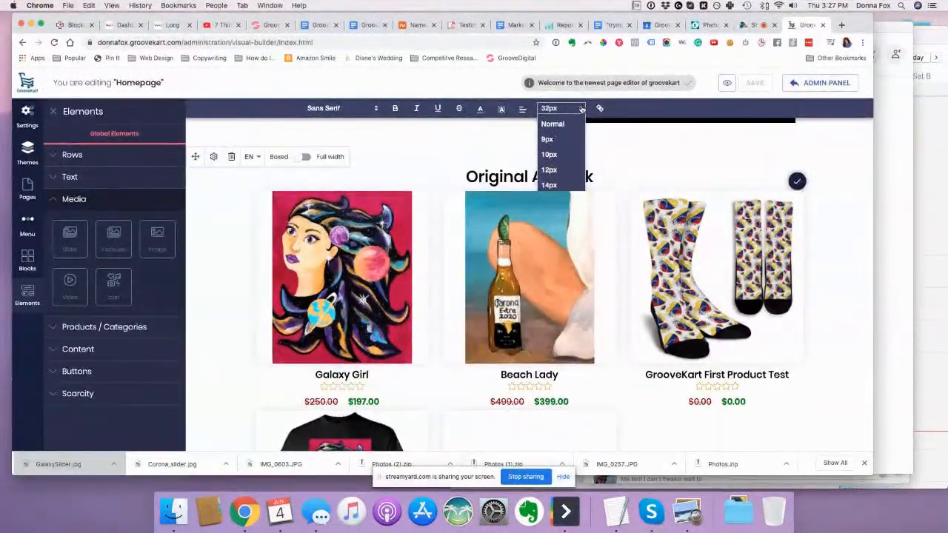
pyautogui.click(581, 109)
pyautogui.click(581, 109)
pyautogui.click(581, 110)
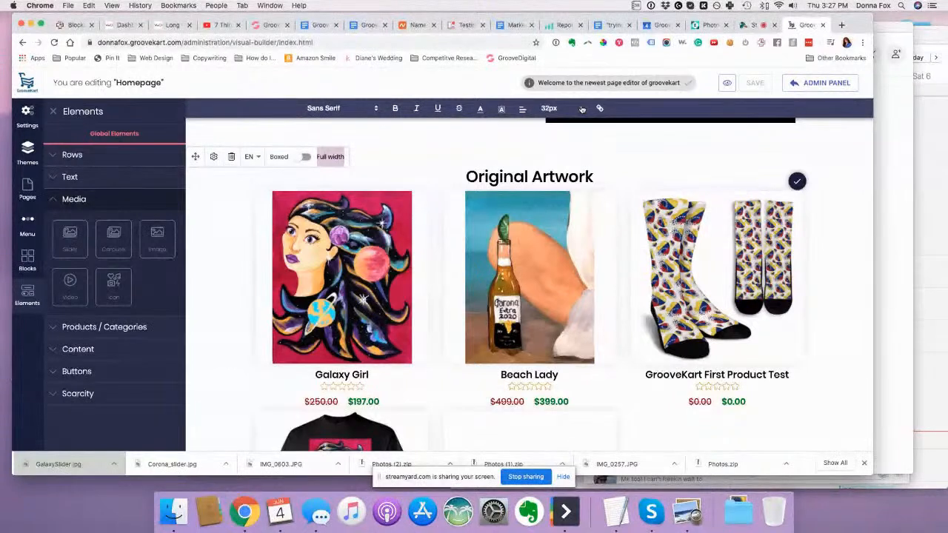
pyautogui.click(580, 110)
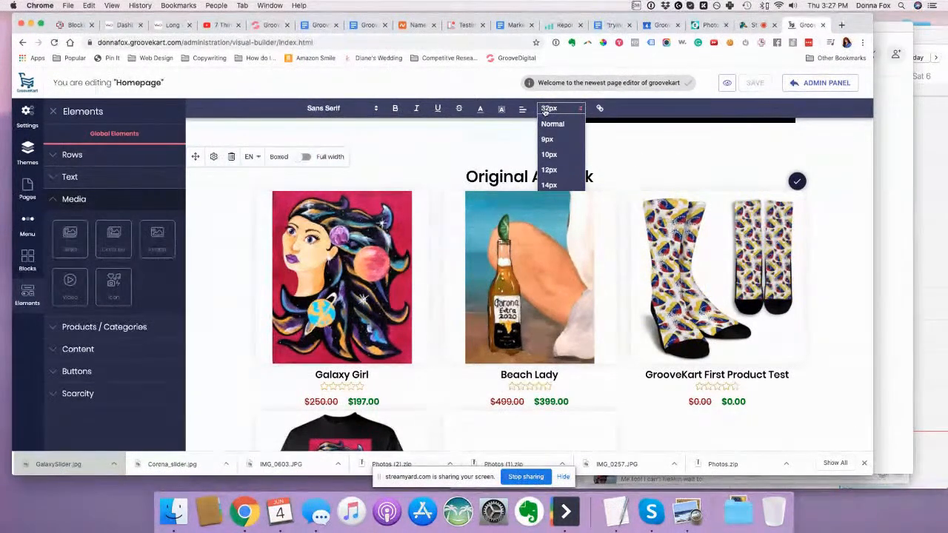
pyautogui.tripleClick(495, 172)
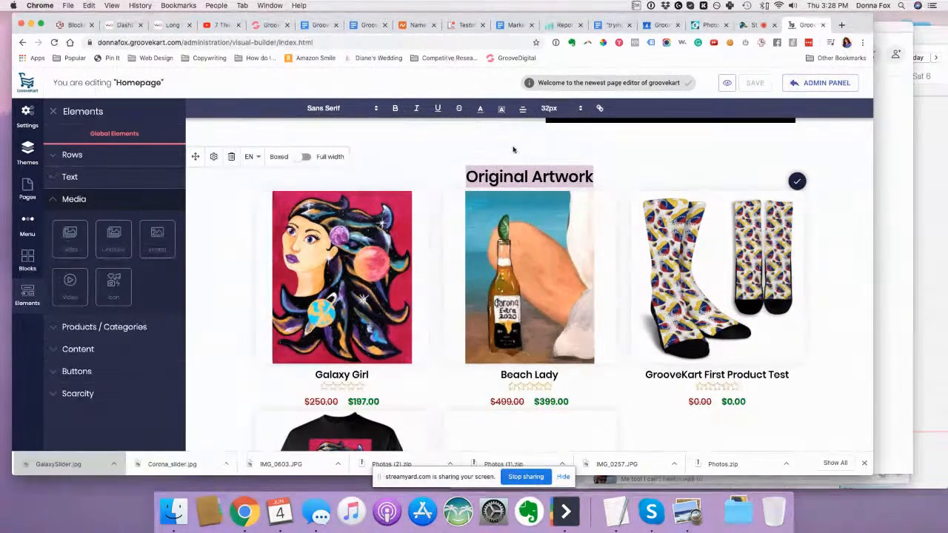
pyautogui.click(547, 110)
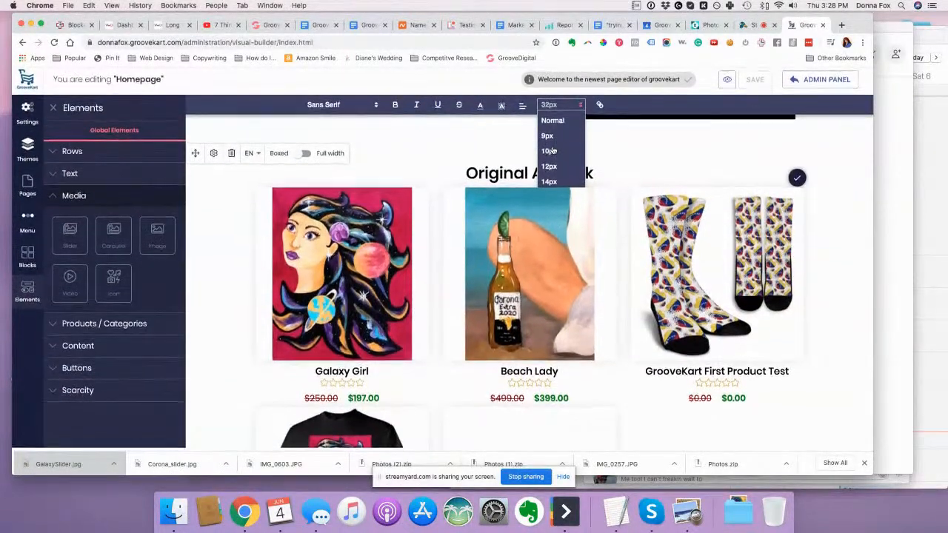
pyautogui.click(547, 109)
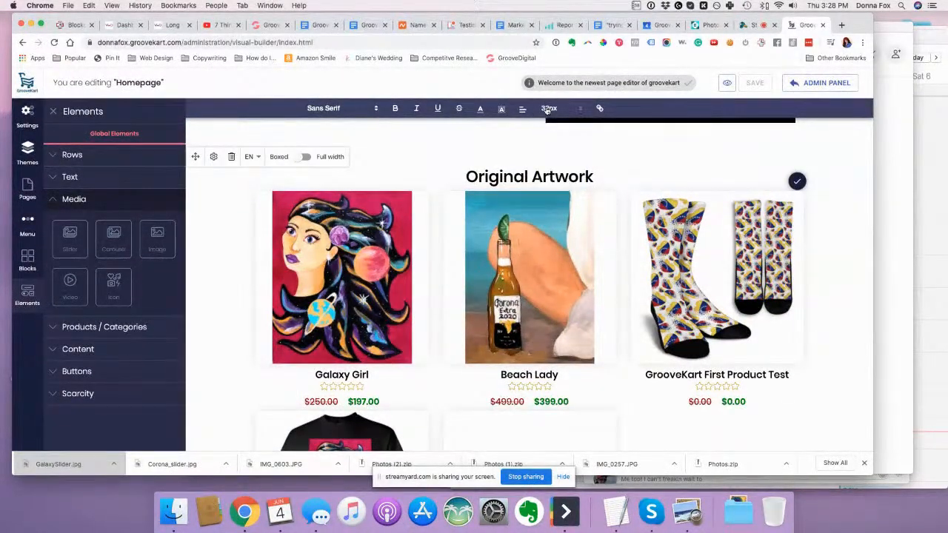
pyautogui.click(549, 110)
pyautogui.click(548, 110)
pyautogui.click(549, 110)
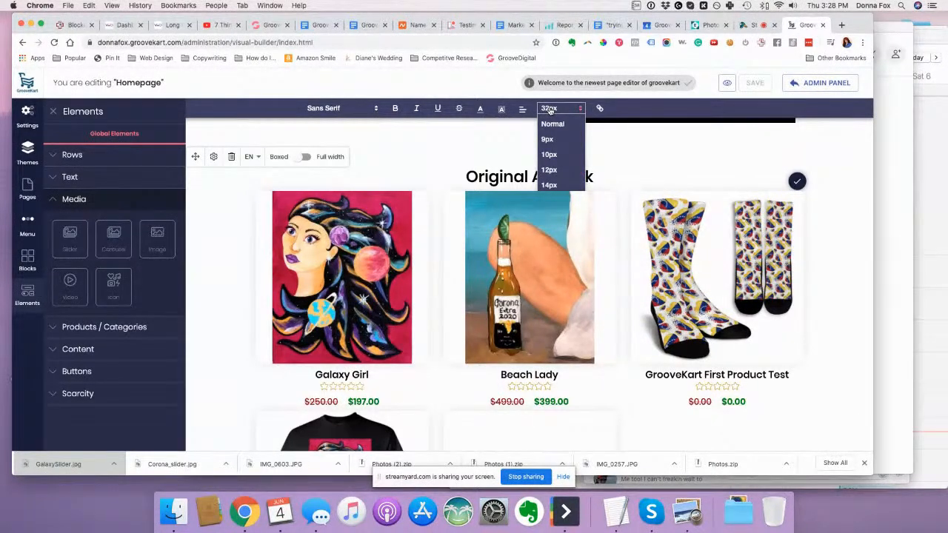
pyautogui.click(549, 110)
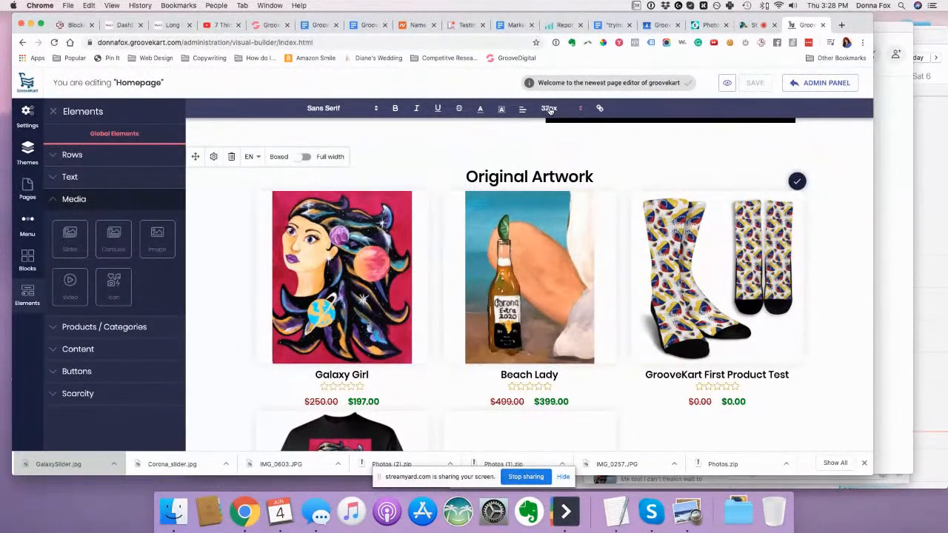
# - Set the font size of the whole "Original Artwork" heading to 9 px and change it to 12 px
pyautogui.tripleClick(533, 176)
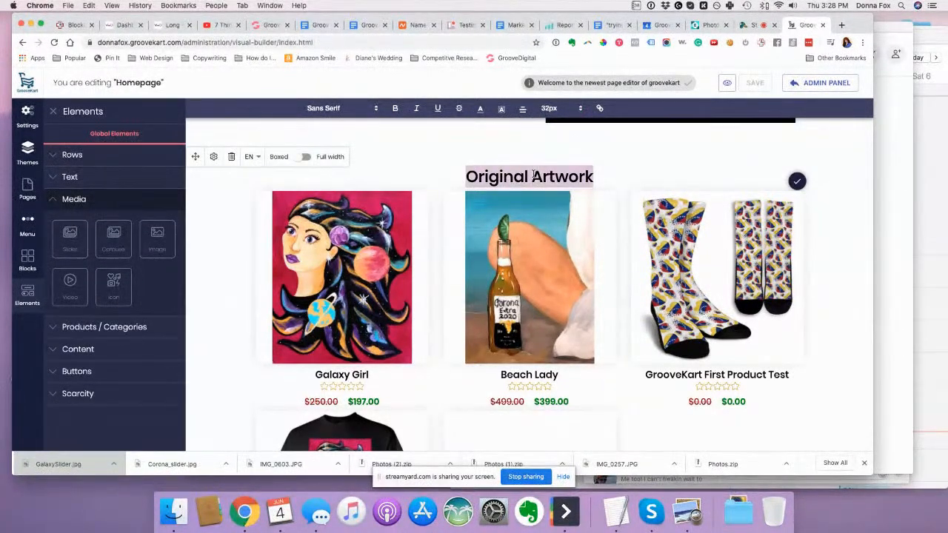
pyautogui.click(551, 109)
pyautogui.click(582, 110)
pyautogui.click(582, 109)
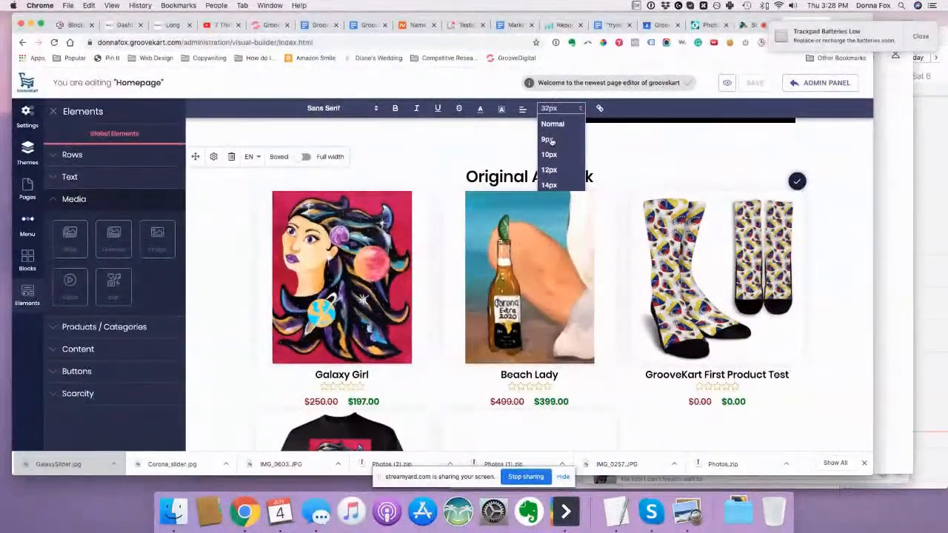
pyautogui.click(550, 138)
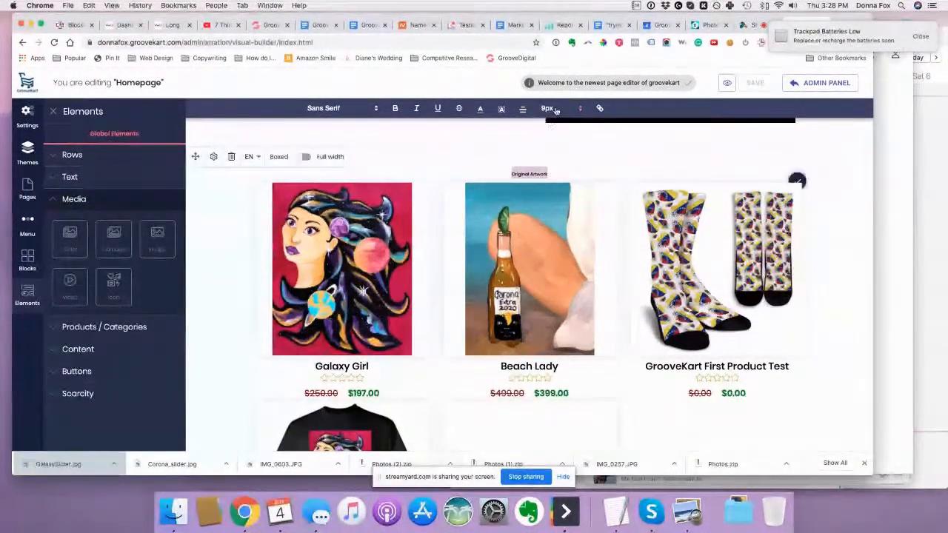
pyautogui.click(559, 108)
pyautogui.click(561, 172)
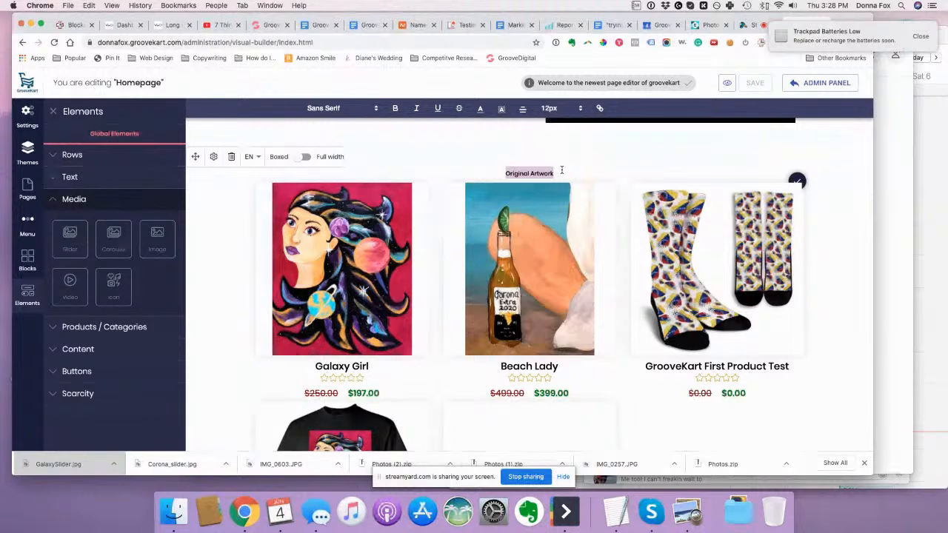
pyautogui.click(555, 110)
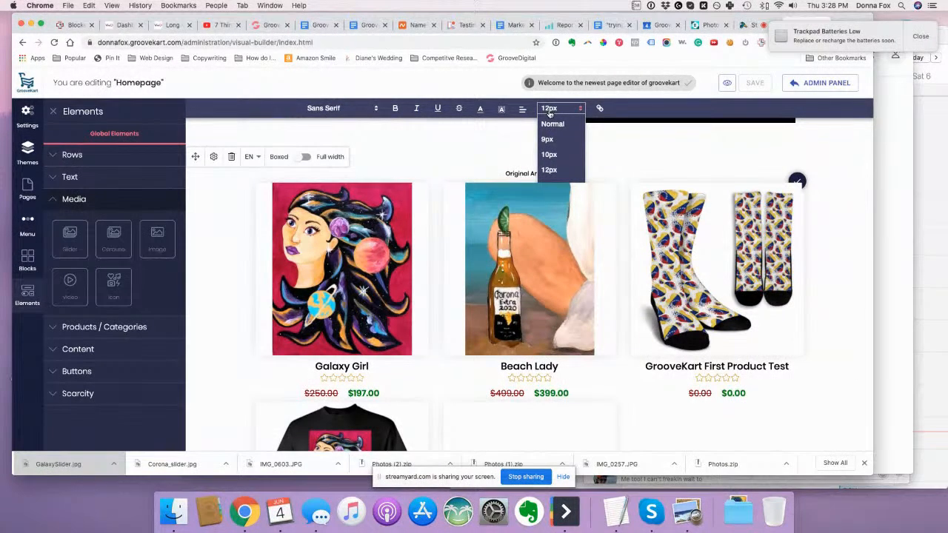
pyautogui.click(549, 111)
pyautogui.click(550, 110)
pyautogui.click(581, 109)
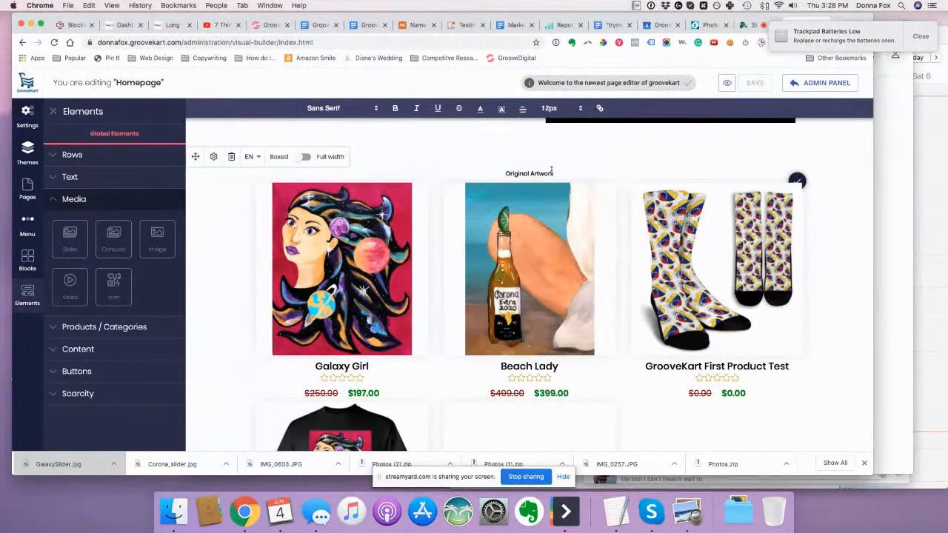
# - Delete the small "Original Artwork" heading and add an H1 heading between the video row and the product listing
pyautogui.click(231, 159)
pyautogui.scroll(5, 345, 155)
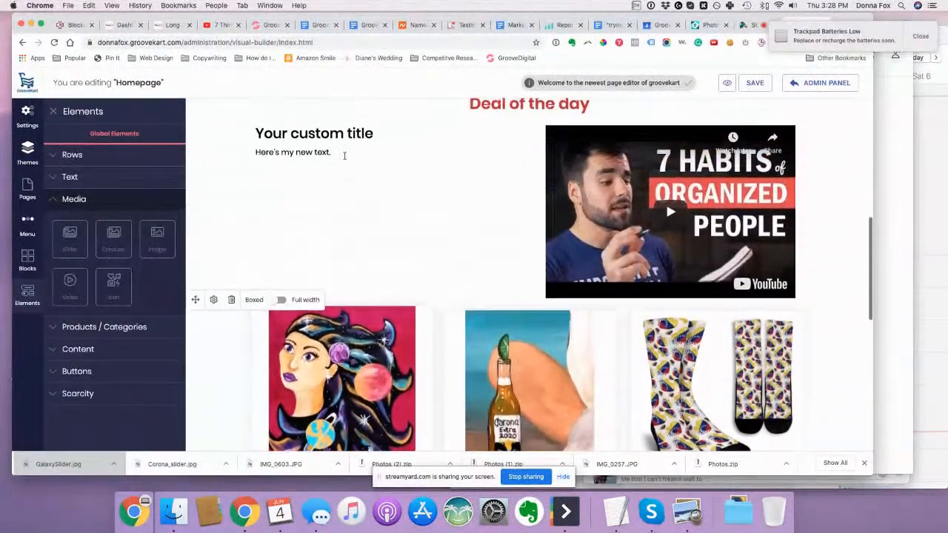
pyautogui.click(57, 179)
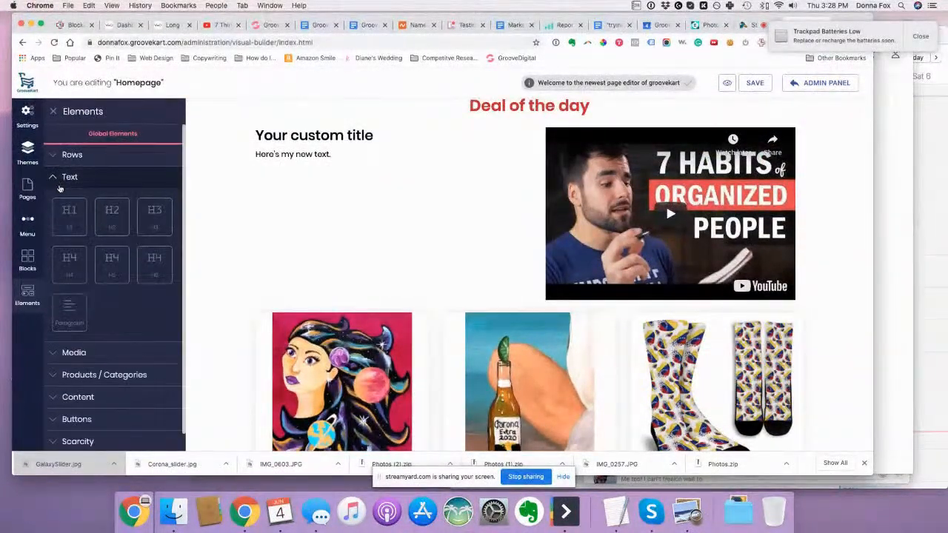
pyautogui.moveTo(69, 223); pyautogui.dragTo(407, 331)
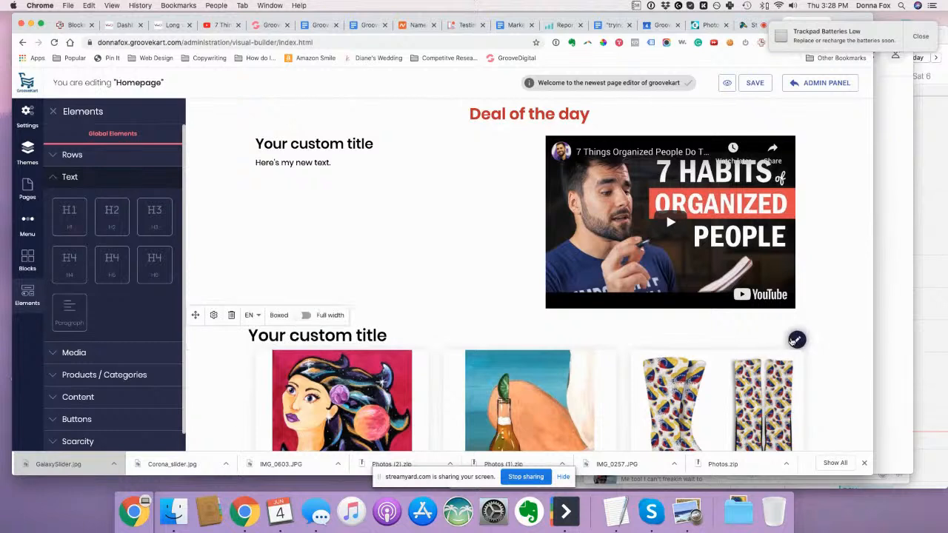
# - Make the new H1 heading full width, center its text and set the font size to 40px
pyautogui.click(797, 340)
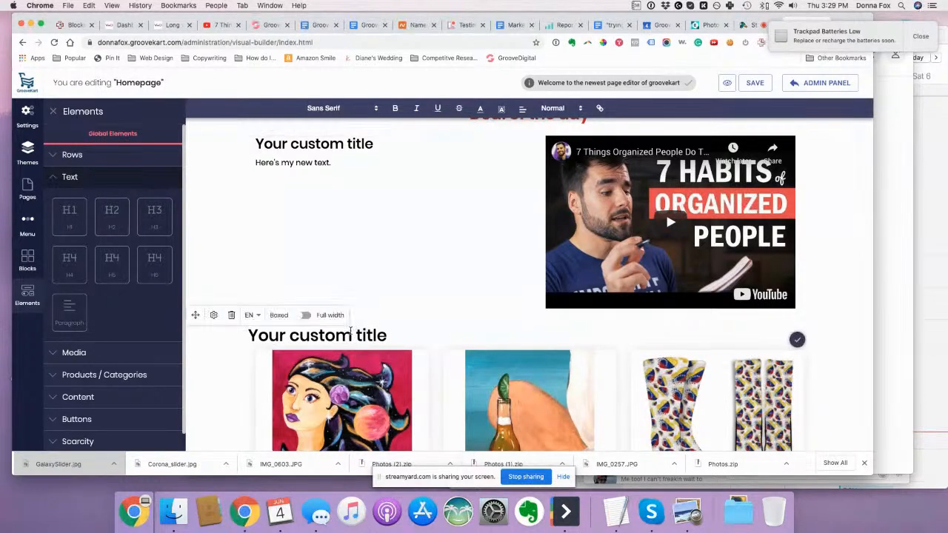
pyautogui.tripleClick(351, 336)
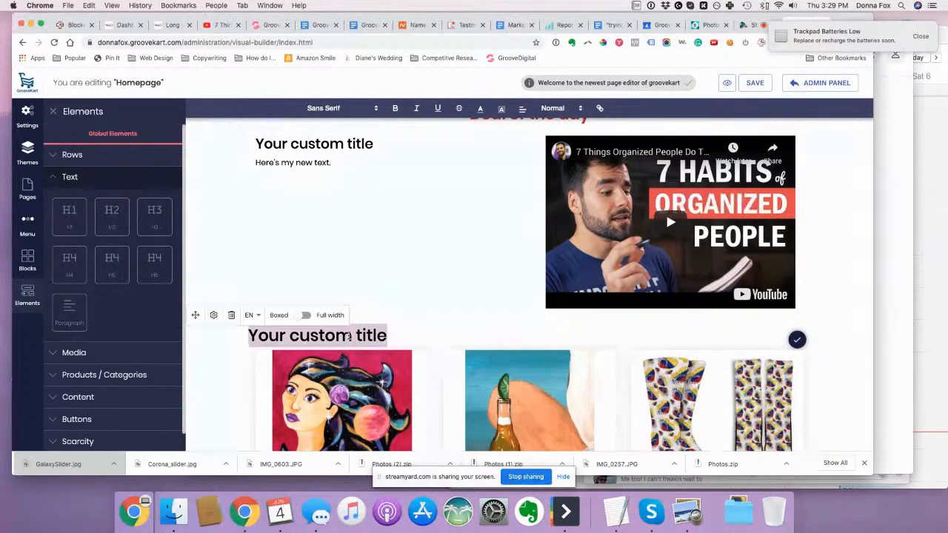
pyautogui.click(305, 315)
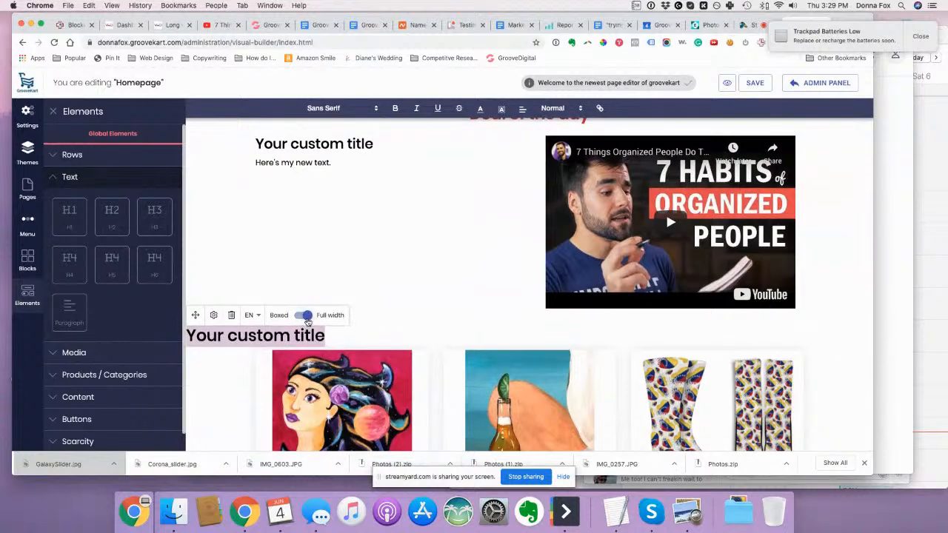
pyautogui.click(524, 110)
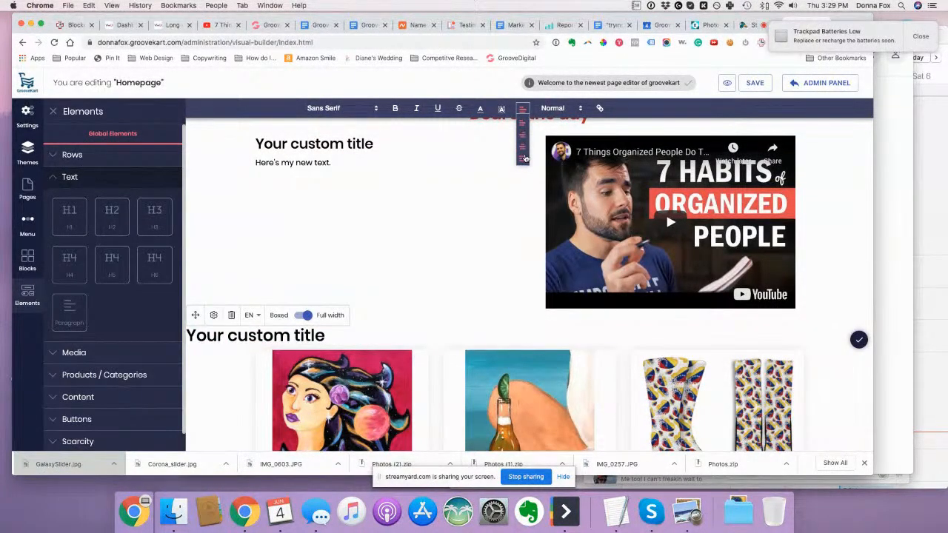
pyautogui.click(524, 147)
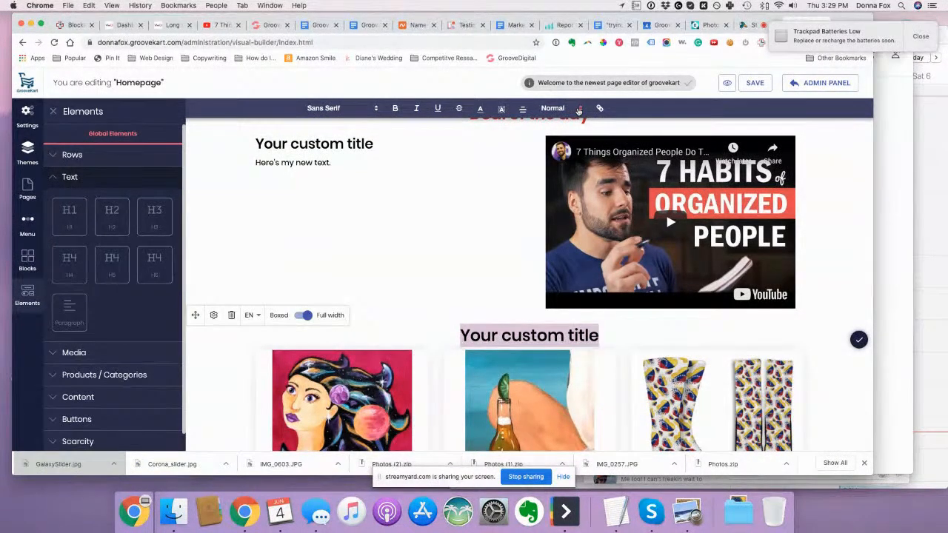
pyautogui.click(578, 110)
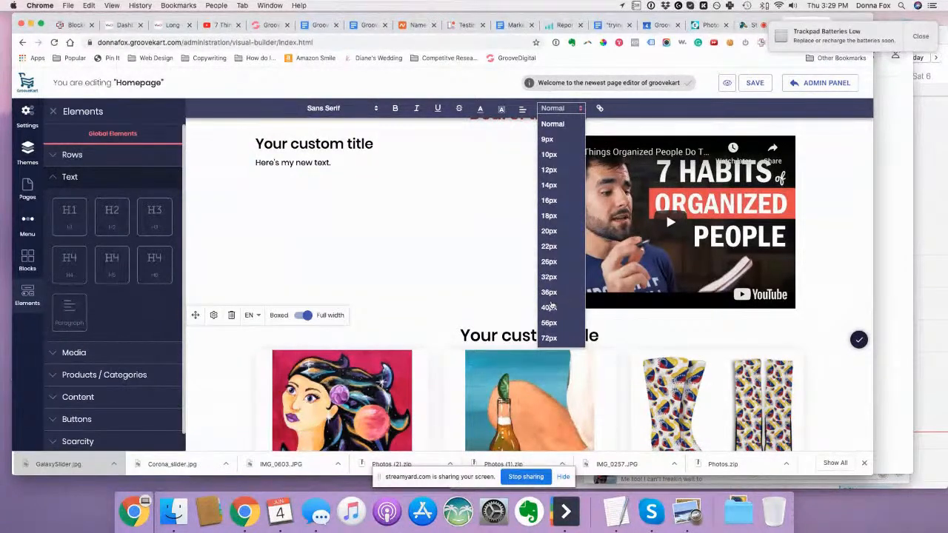
pyautogui.click(548, 306)
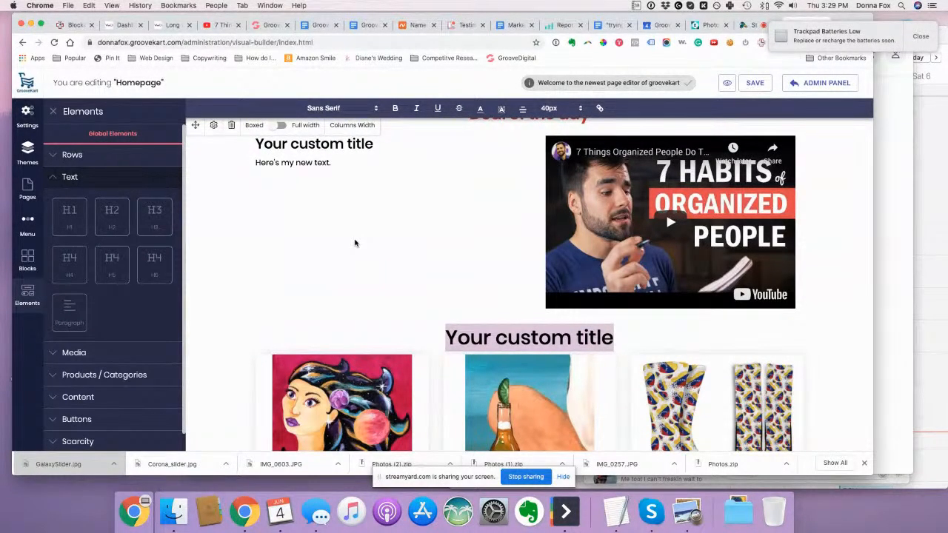
# - Replace the H1 heading's placeholder text with "Original Artwork" and finish editing it
pyautogui.tripleClick(503, 338)
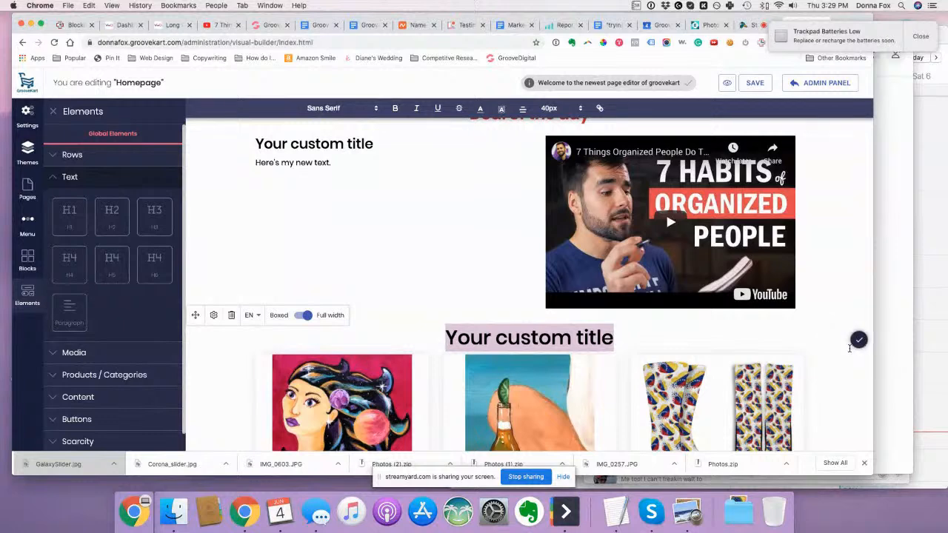
pyautogui.write('Origi')
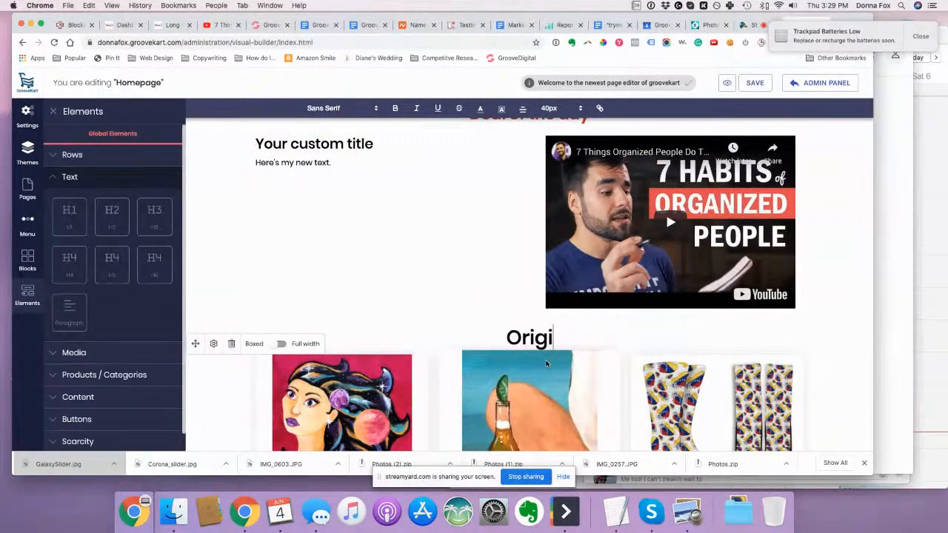
pyautogui.write('nal Artwork')
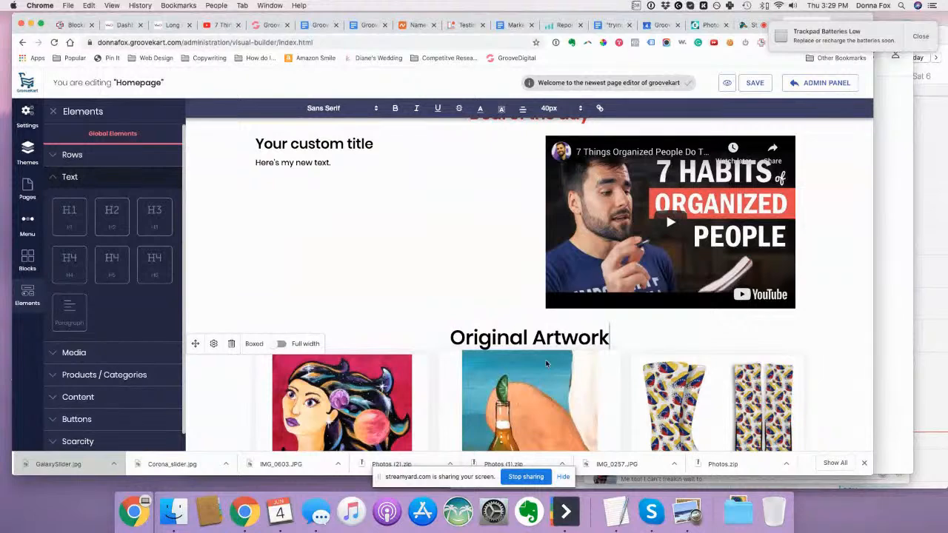
pyautogui.click(547, 363)
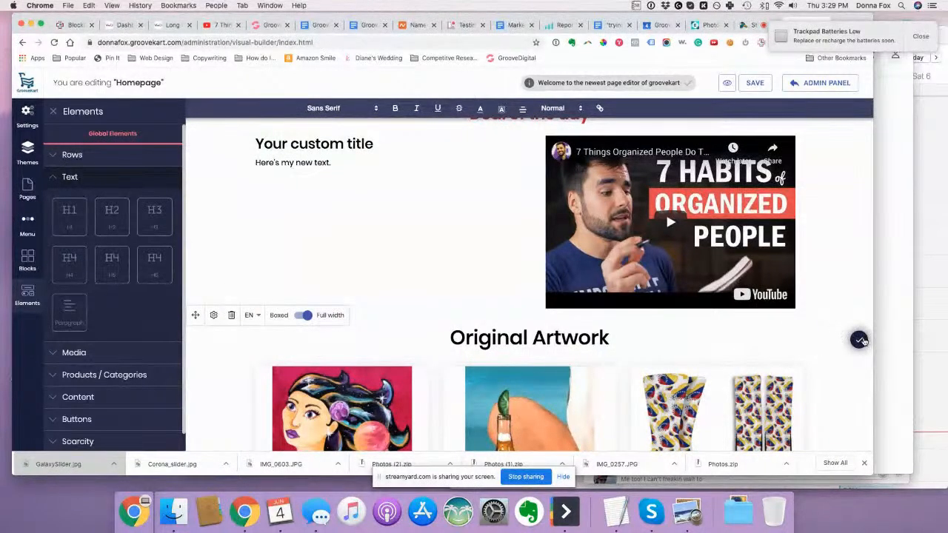
pyautogui.click(860, 340)
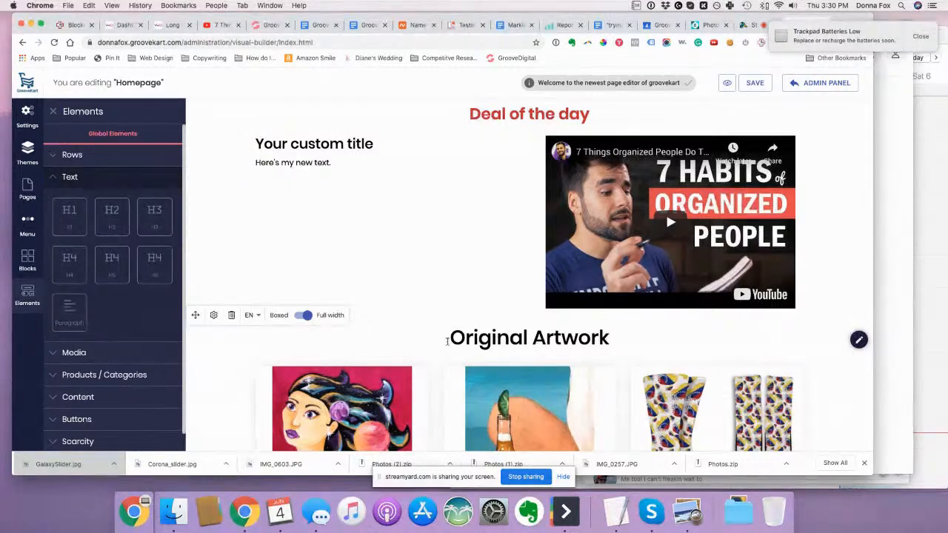
# - Set the "Original Artwork" heading's top and bottom padding to 10 px in its style settings
pyautogui.click(214, 315)
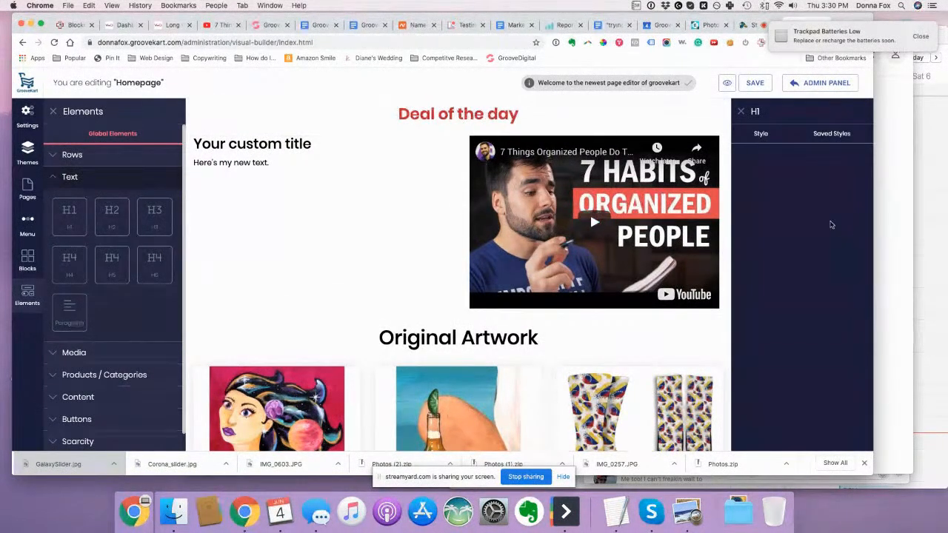
pyautogui.click(767, 133)
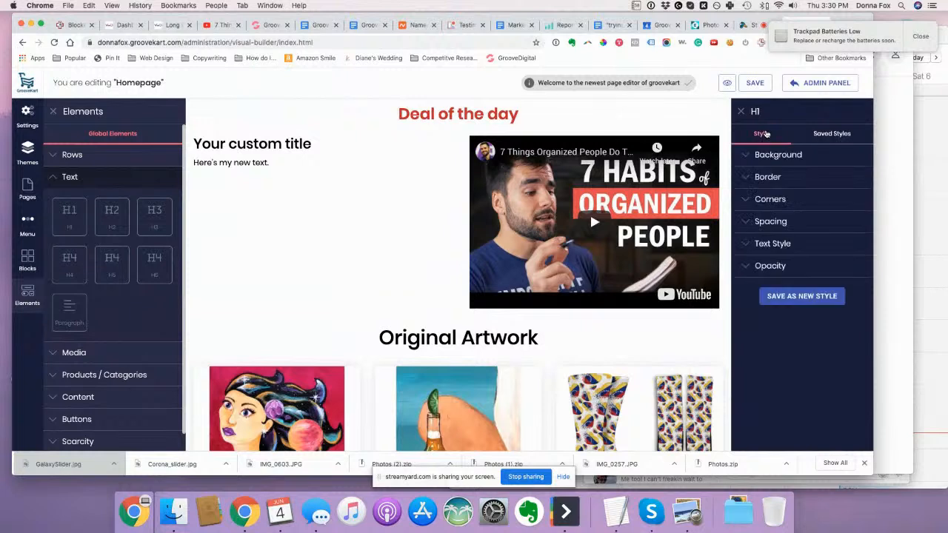
pyautogui.click(748, 222)
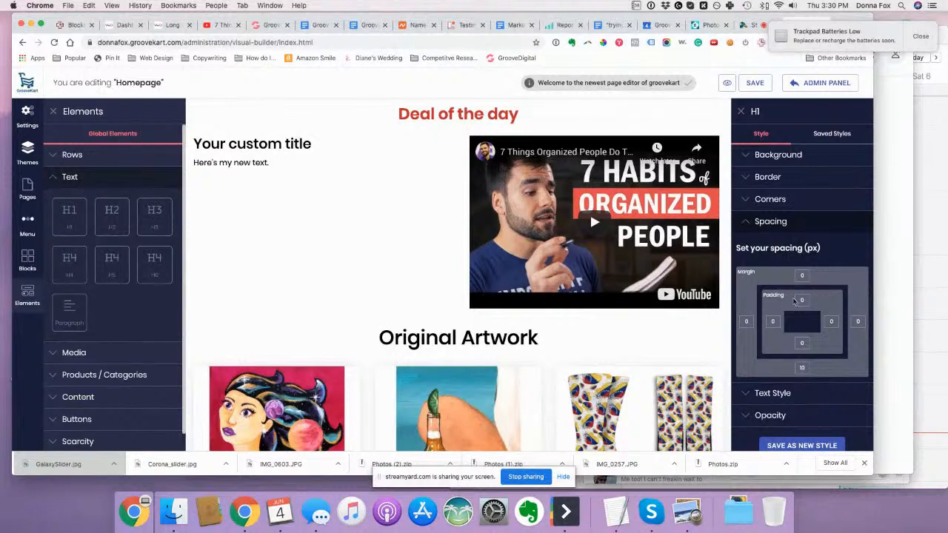
pyautogui.click(801, 300)
pyautogui.write('10')
pyautogui.click(801, 342)
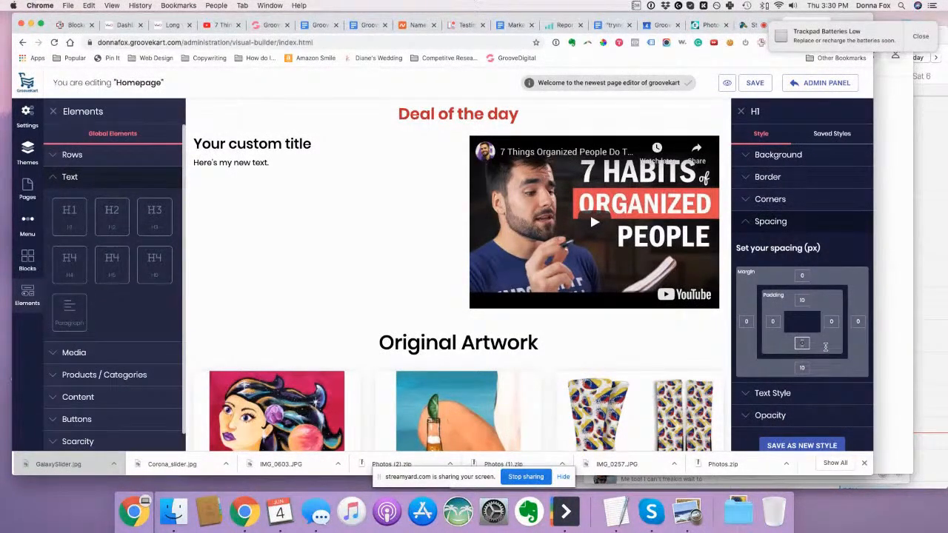
pyautogui.write('10')
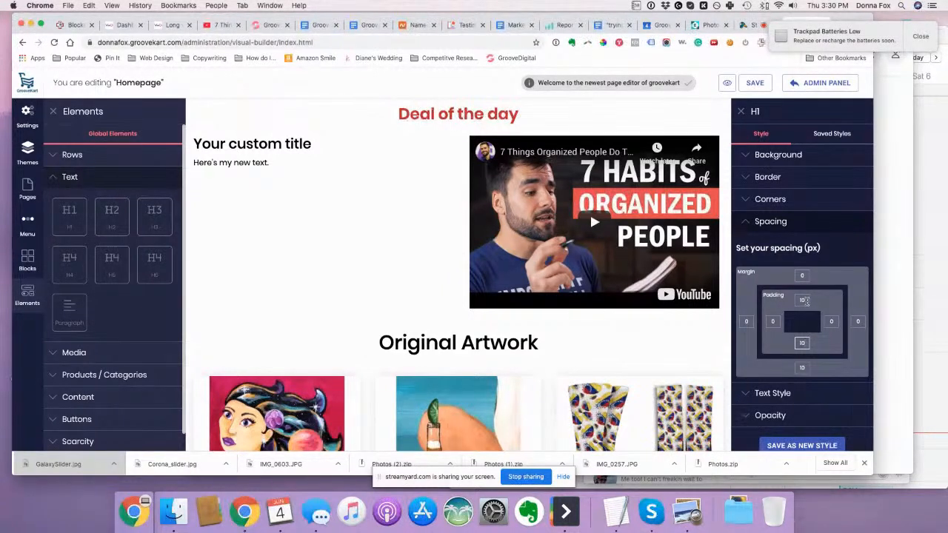
# - Apply the purple text color 5d2d86 to the "Original Artwork" heading
pyautogui.scroll(-1, 803, 370)
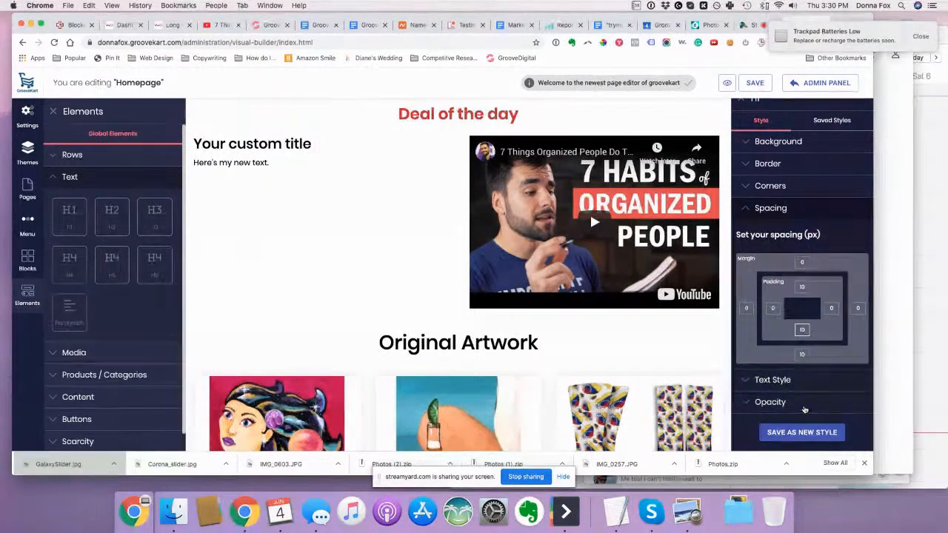
pyautogui.click(747, 379)
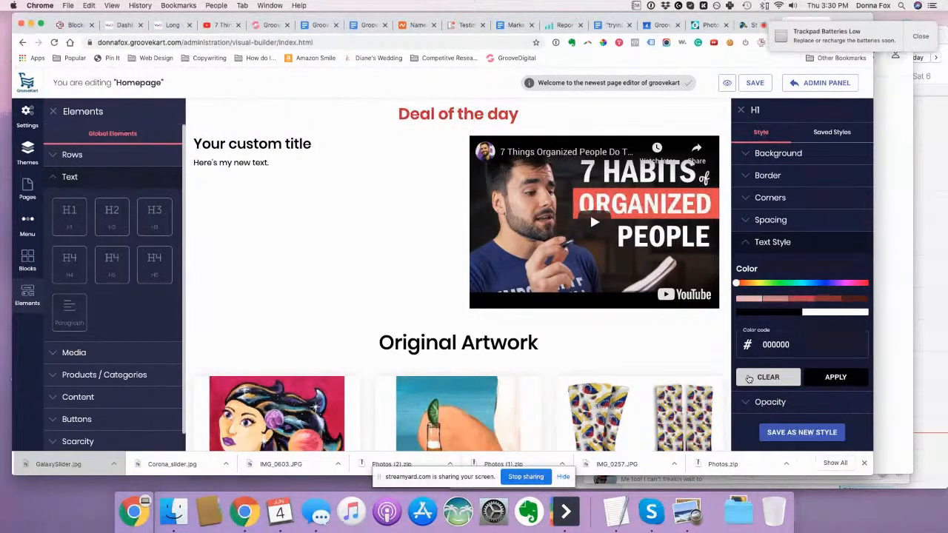
pyautogui.click(836, 284)
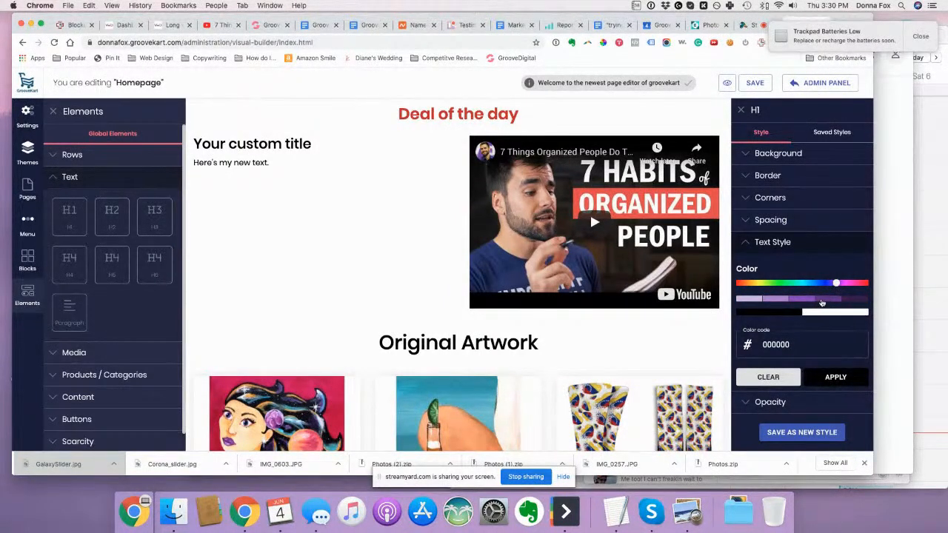
pyautogui.click(823, 300)
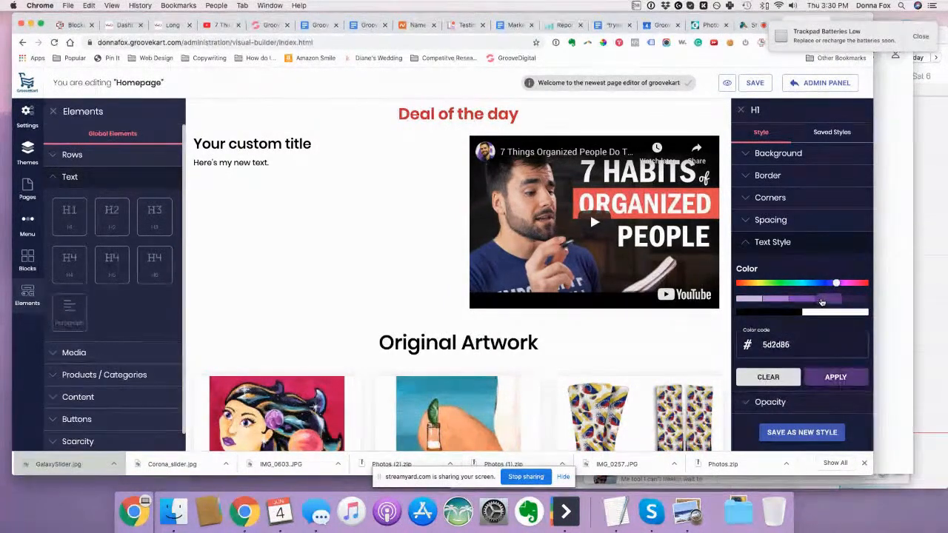
pyautogui.click(818, 381)
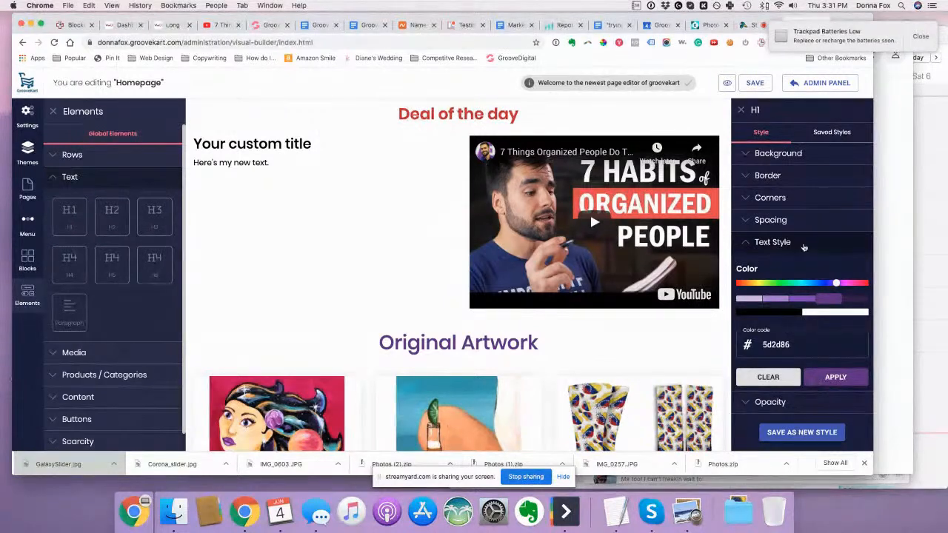
# - Close the heading's style settings, save the page layout and dismiss the trackpad battery notification
pyautogui.click(741, 110)
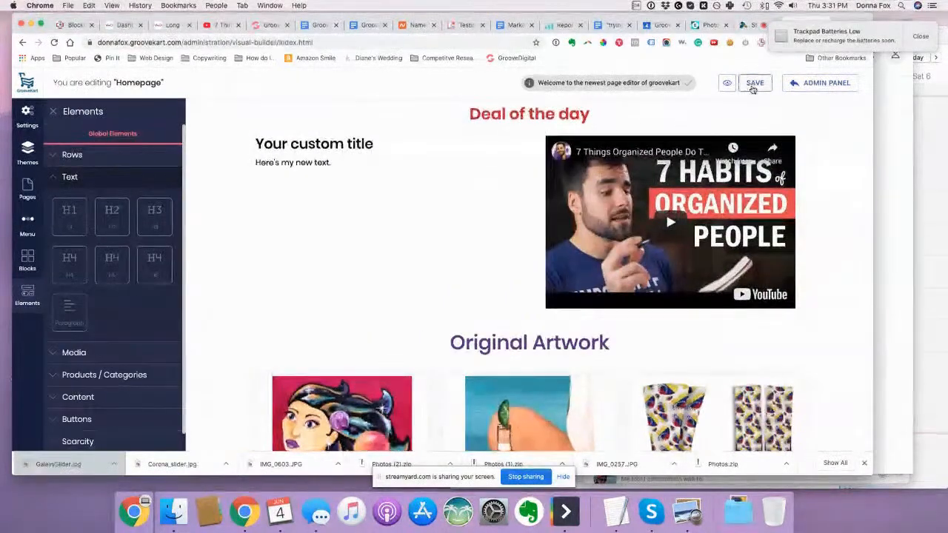
pyautogui.click(752, 86)
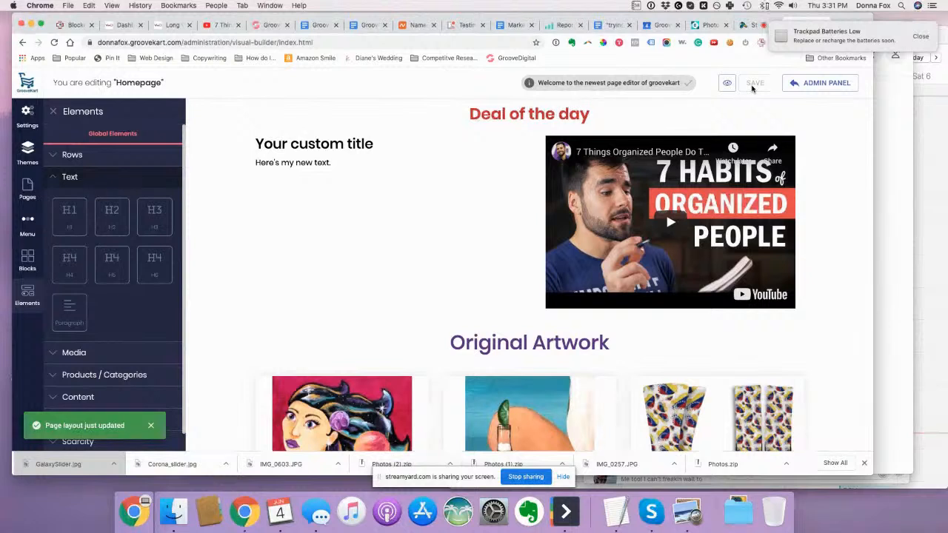
pyautogui.click(921, 38)
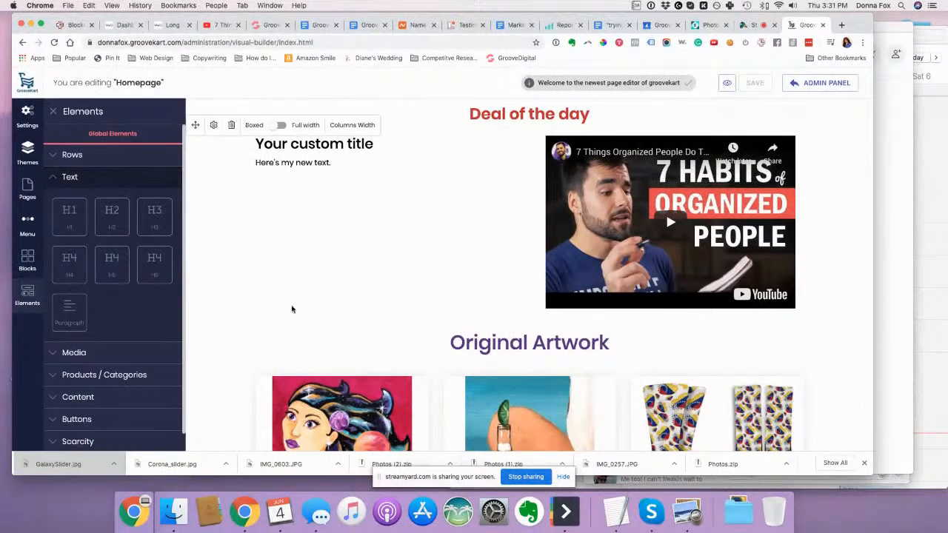
# - Try placing a products list beneath the custom text beside the video, and remove it again
pyautogui.click(54, 178)
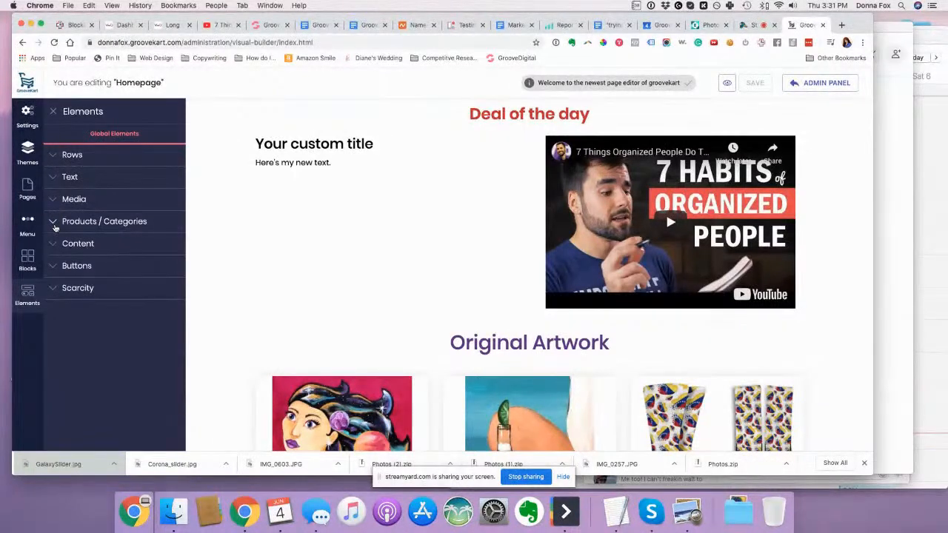
pyautogui.click(54, 228)
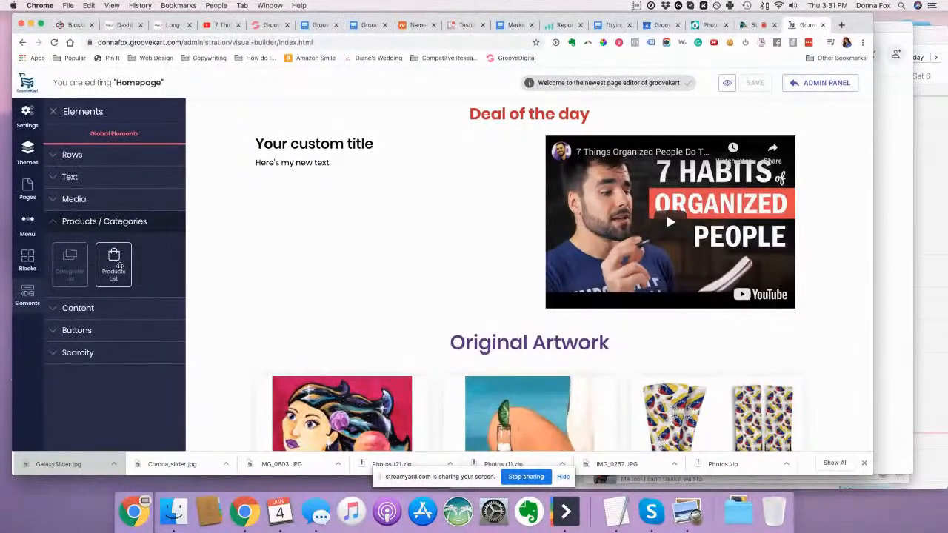
pyautogui.moveTo(119, 266); pyautogui.dragTo(296, 191)
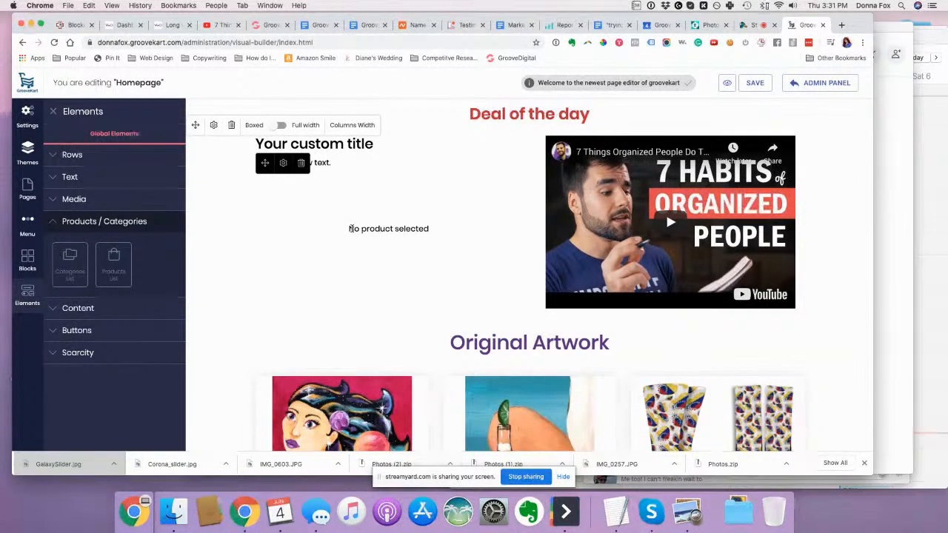
pyautogui.click(310, 169)
pyautogui.click(303, 165)
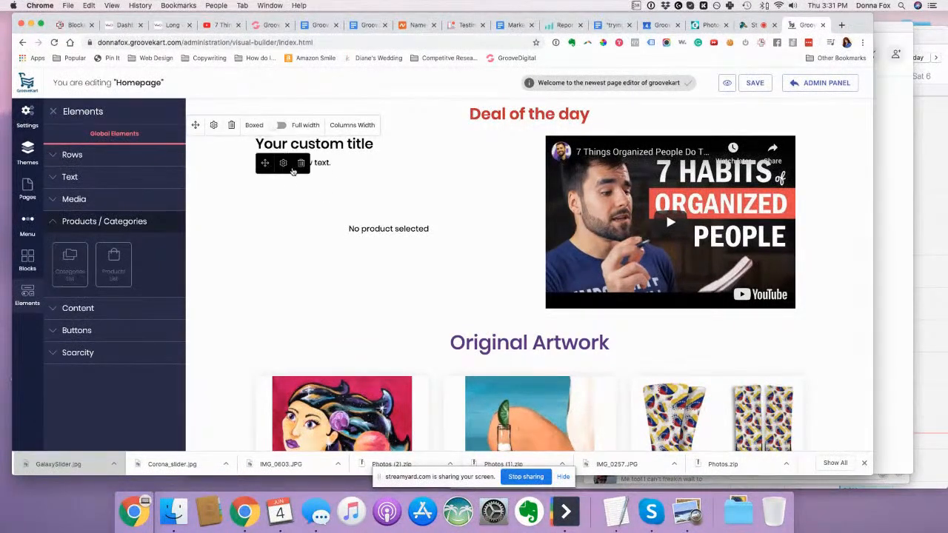
pyautogui.click(299, 164)
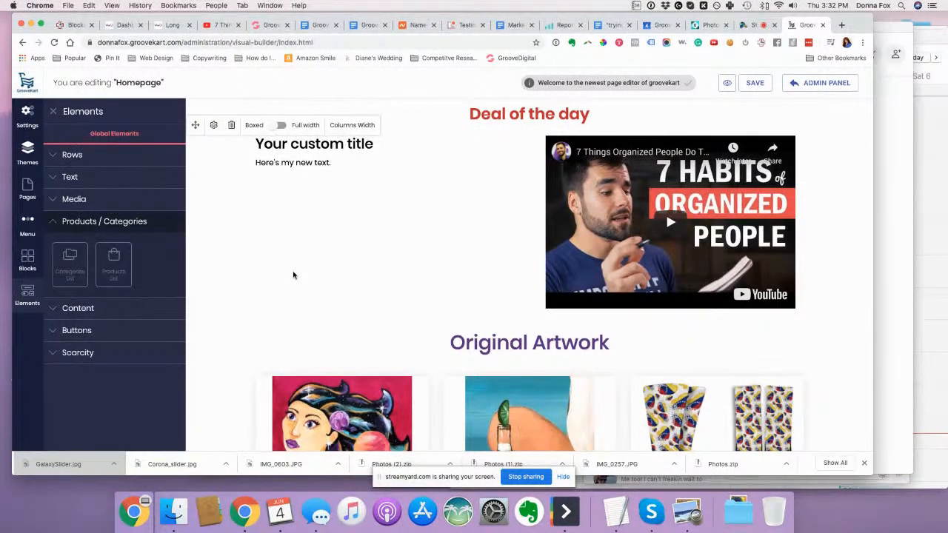
# - Add a products list between the "Original Artwork" heading and the existing product listing
pyautogui.scroll(-3, 293, 275)
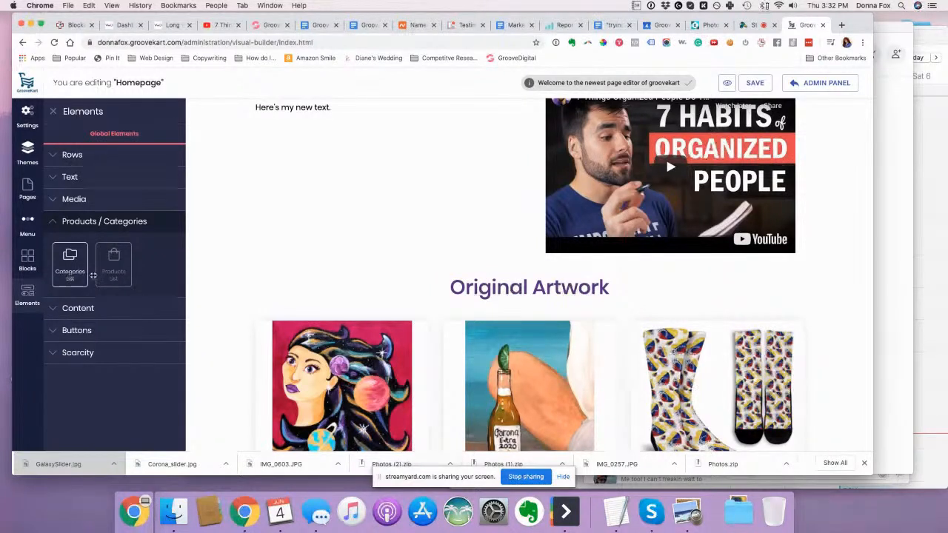
pyautogui.moveTo(109, 273); pyautogui.dragTo(306, 335)
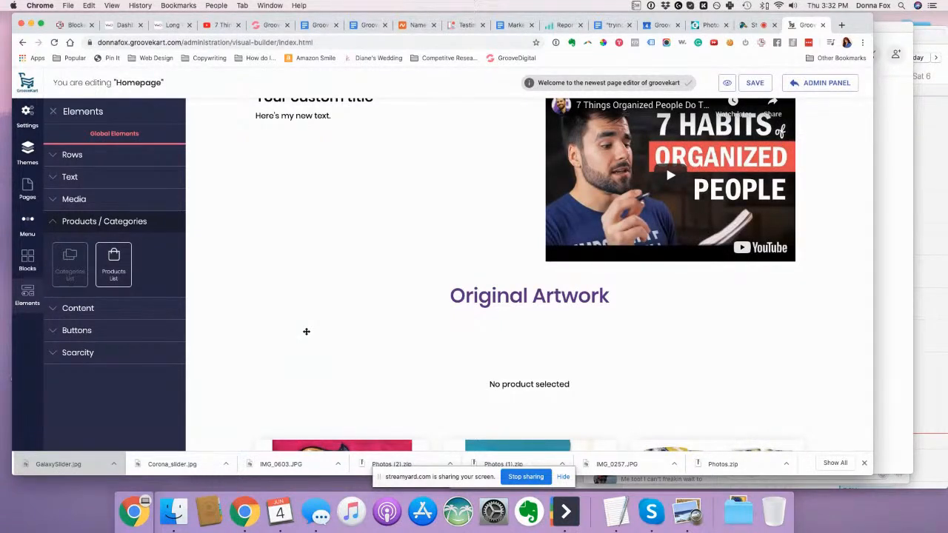
# - Open the settings of the empty products list under "Original Artwork" and set its category to Original Paintings
pyautogui.scroll(-2, 306, 331)
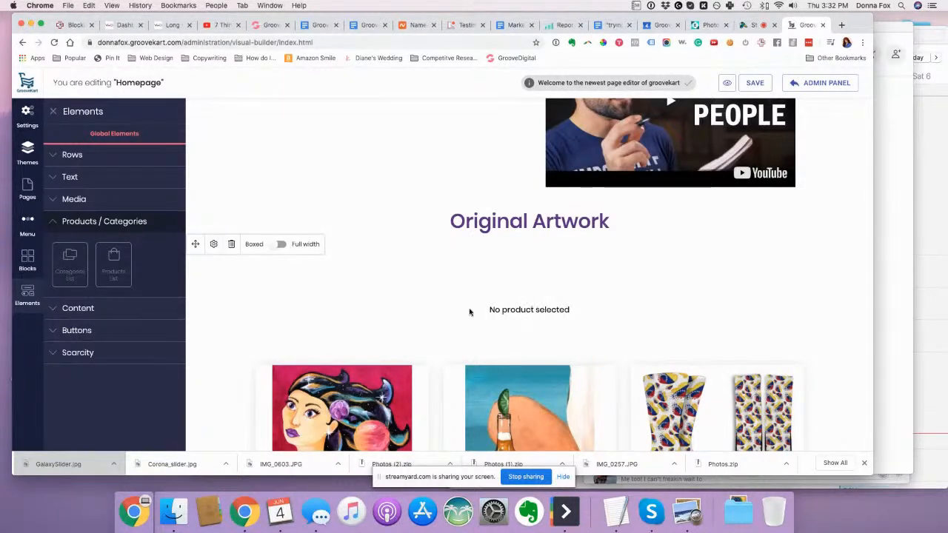
pyautogui.click(214, 244)
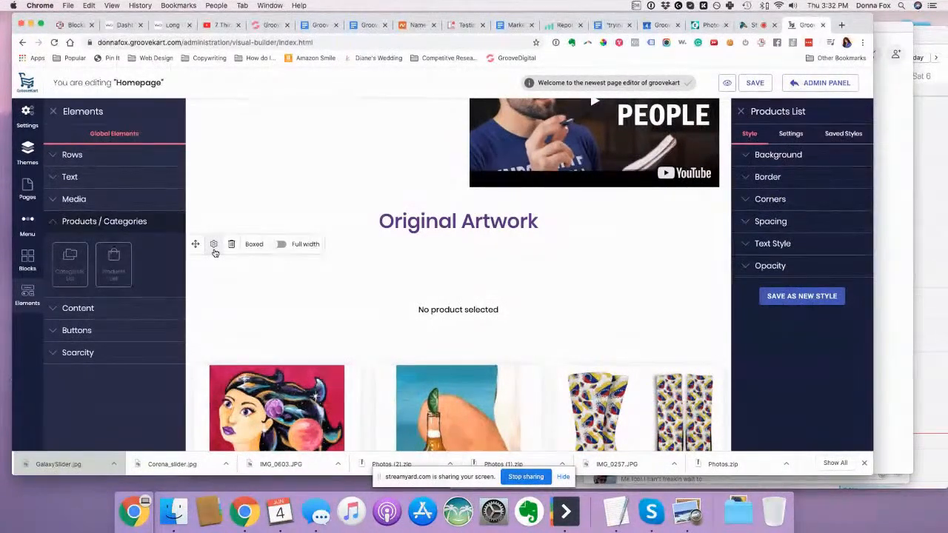
pyautogui.click(790, 134)
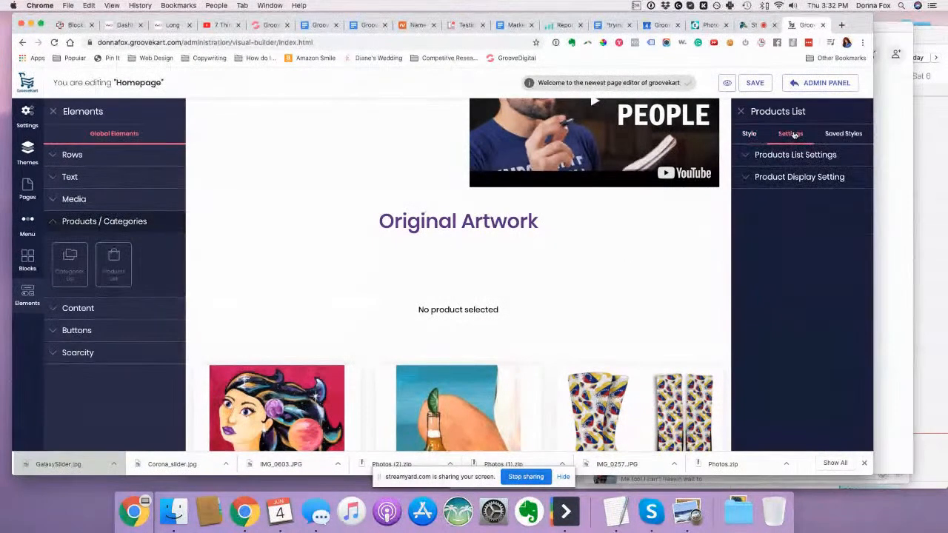
pyautogui.click(748, 155)
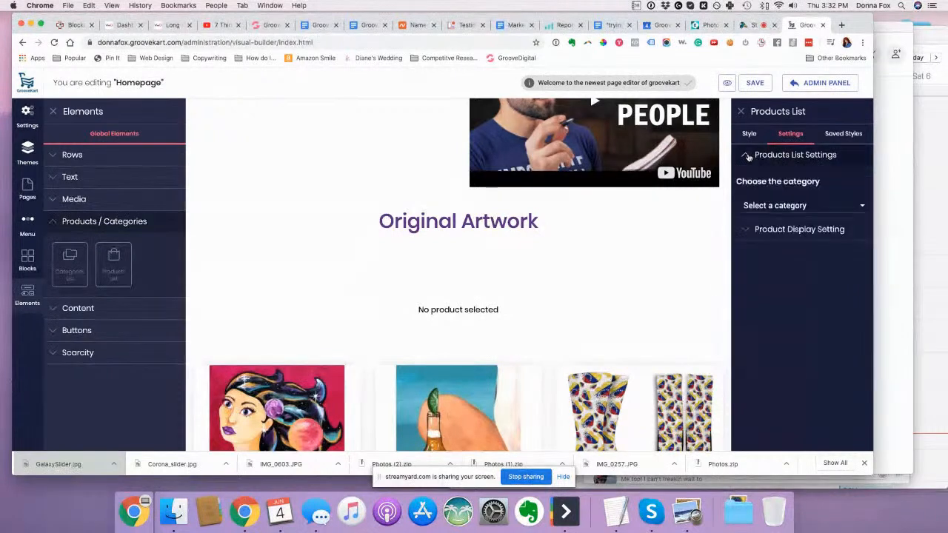
pyautogui.click(778, 208)
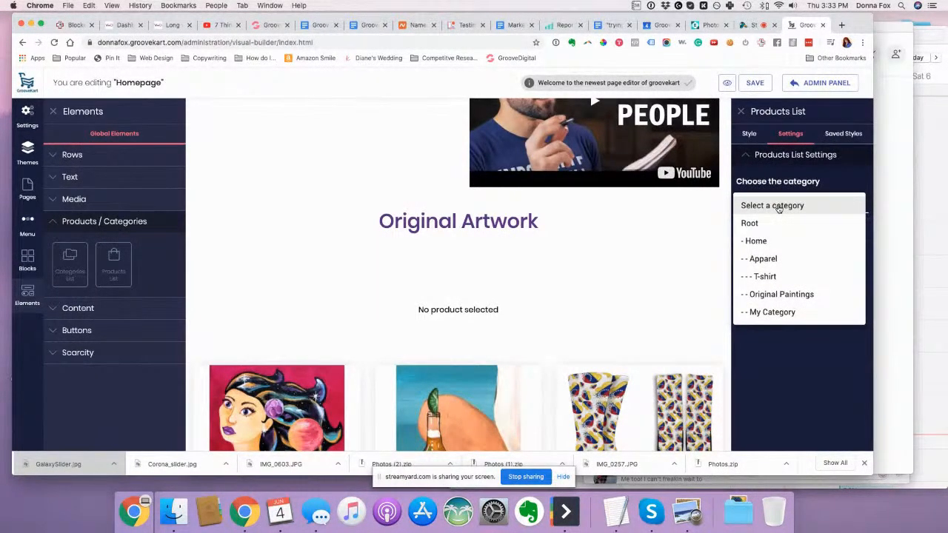
pyautogui.click(783, 295)
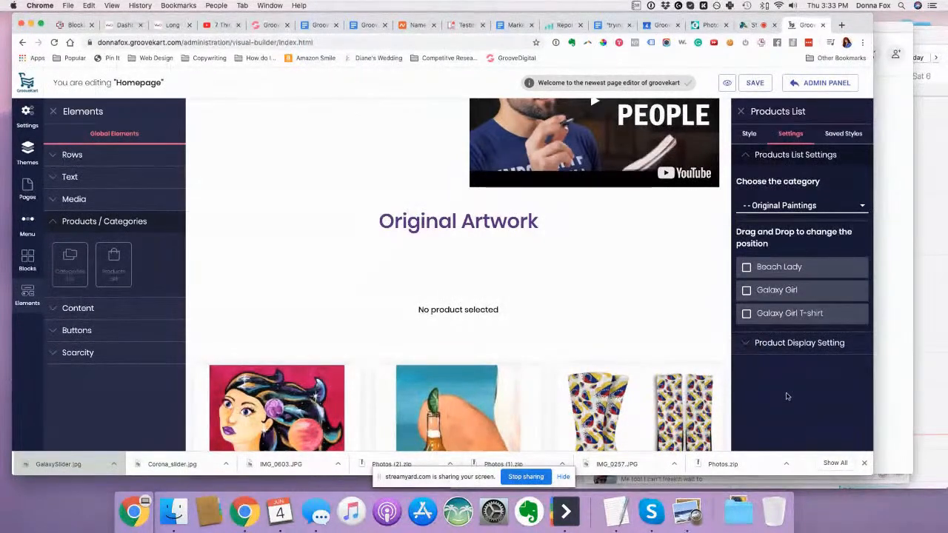
# - Include Beach Lady, Galaxy Girl and Galaxy Girl T-shirt in the products list
pyautogui.click(746, 268)
pyautogui.click(746, 290)
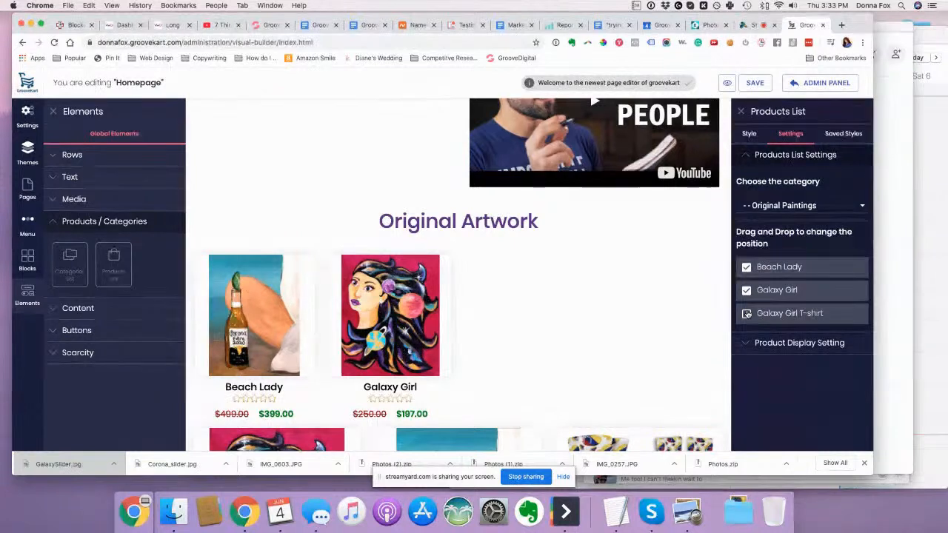
pyautogui.click(746, 313)
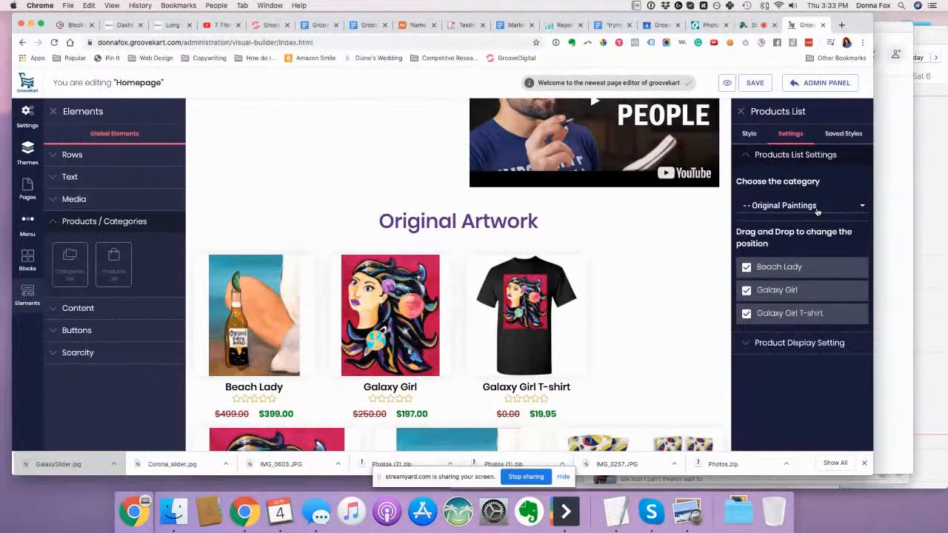
# - Set the products list's display to 3 products per row on desktop
pyautogui.click(780, 342)
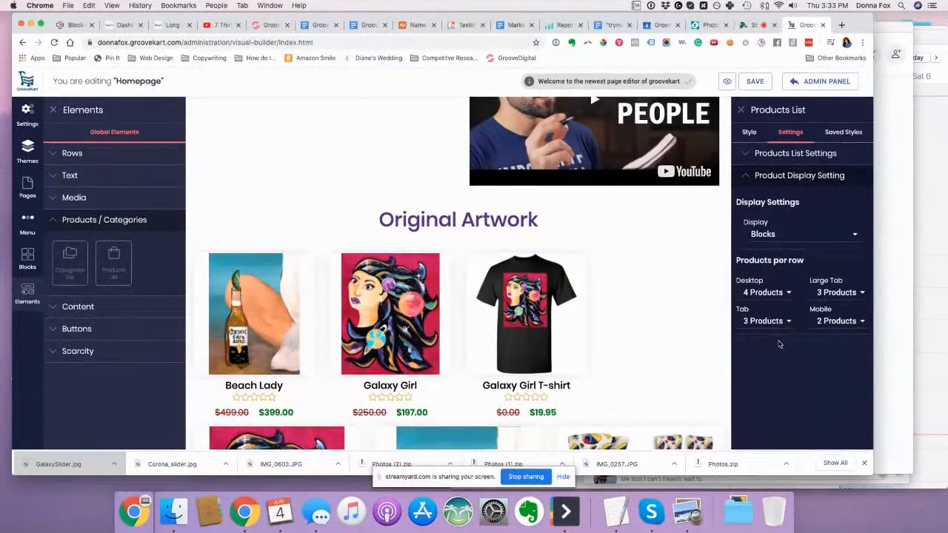
pyautogui.click(784, 295)
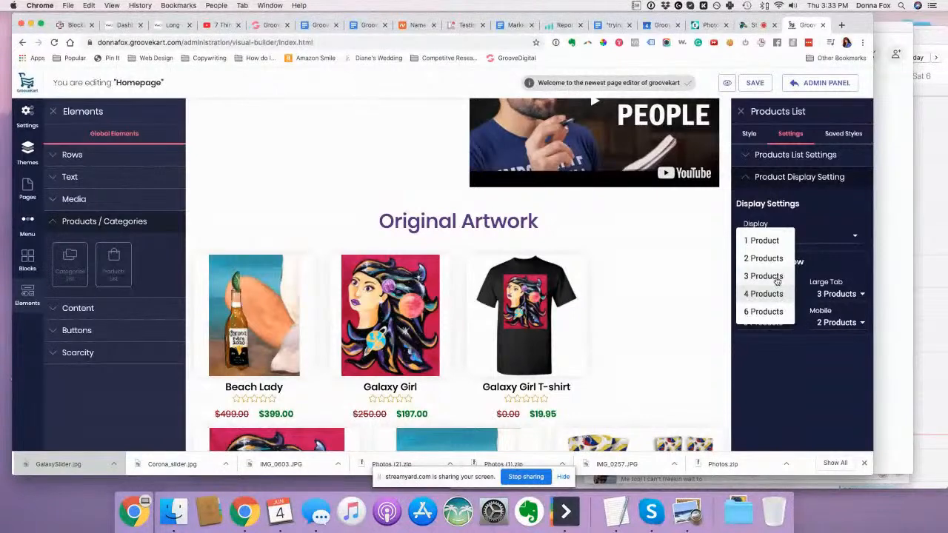
pyautogui.click(776, 279)
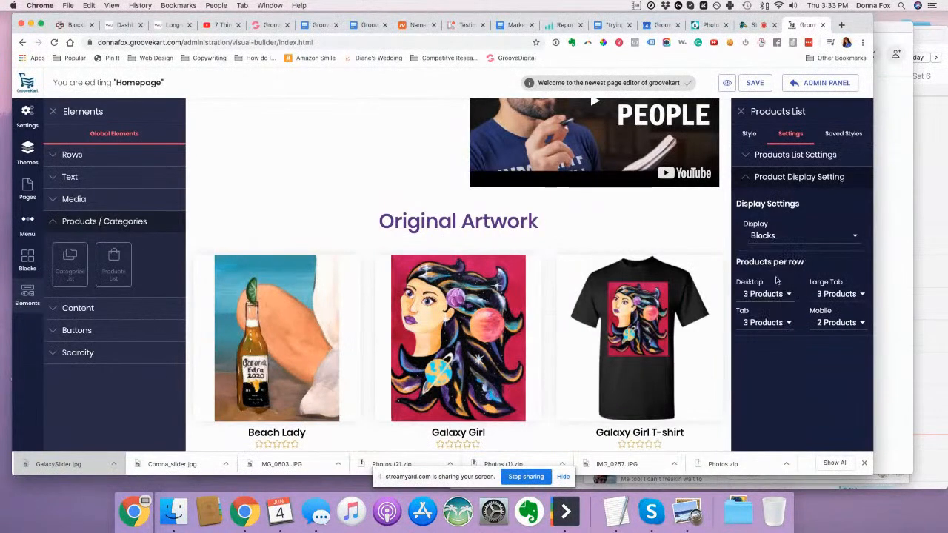
# - Try showing 1 product per row on mobile for the products list
pyautogui.click(830, 328)
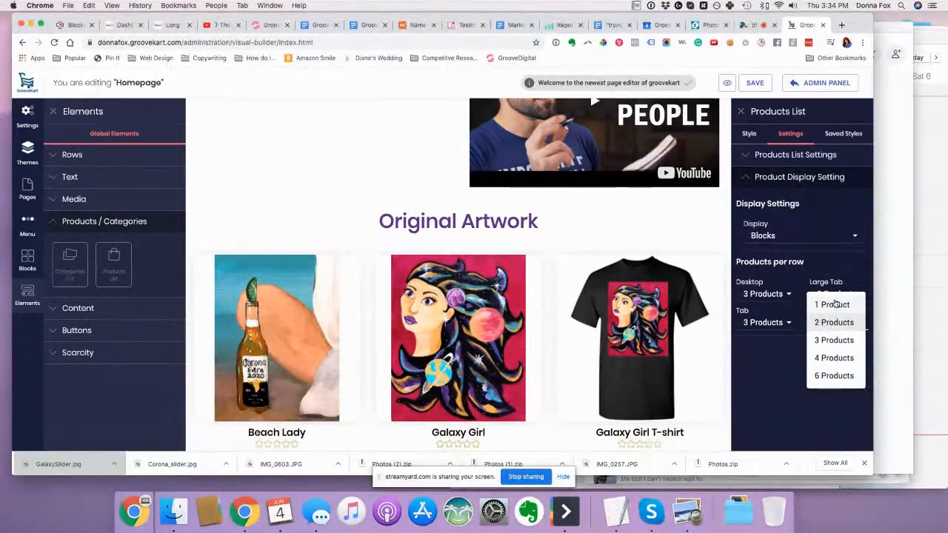
pyautogui.click(835, 304)
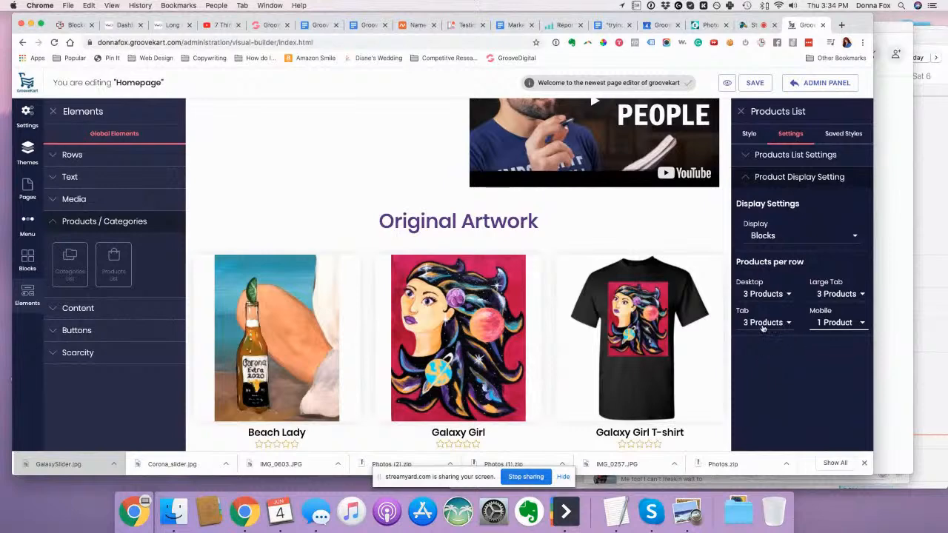
pyautogui.click(834, 322)
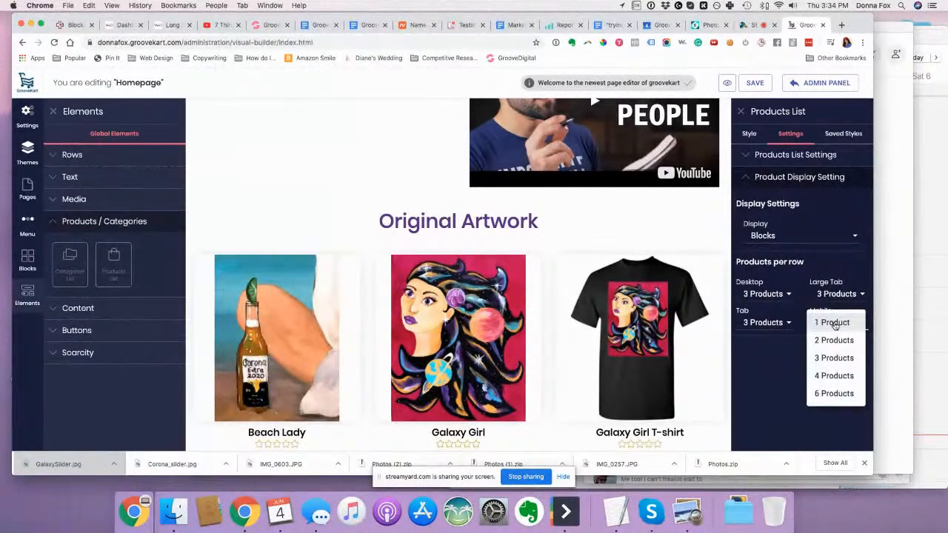
pyautogui.click(754, 350)
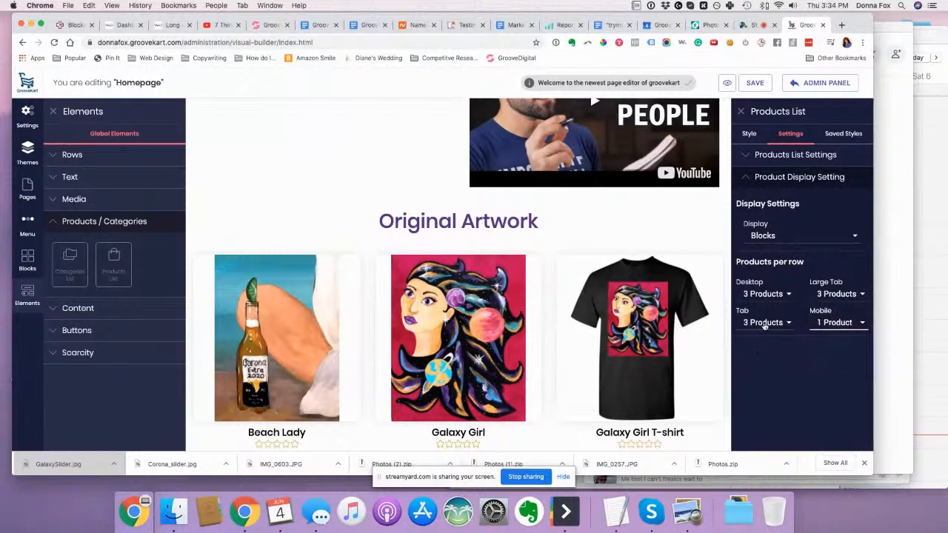
# - Set the products list to 2 products per row for both Tab and Mobile, and save the page
pyautogui.click(764, 323)
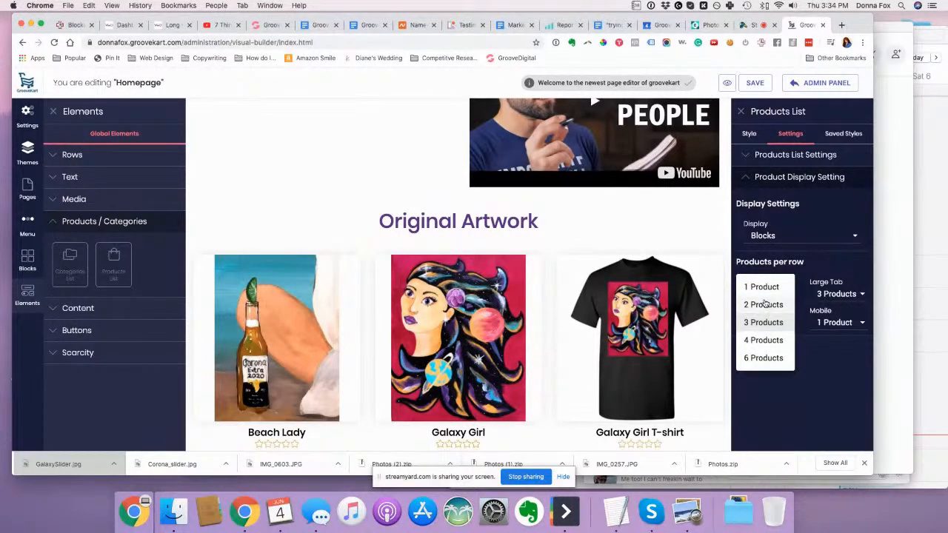
pyautogui.click(766, 304)
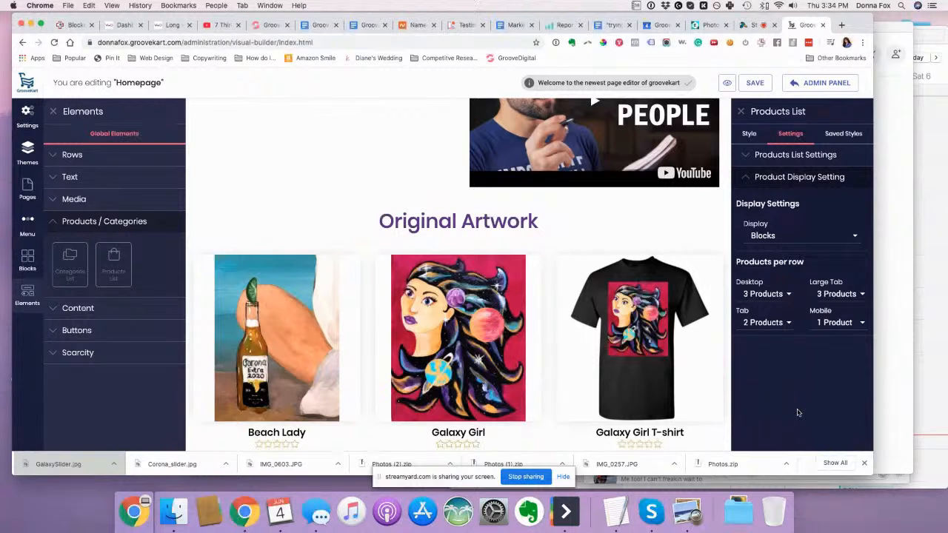
pyautogui.click(836, 324)
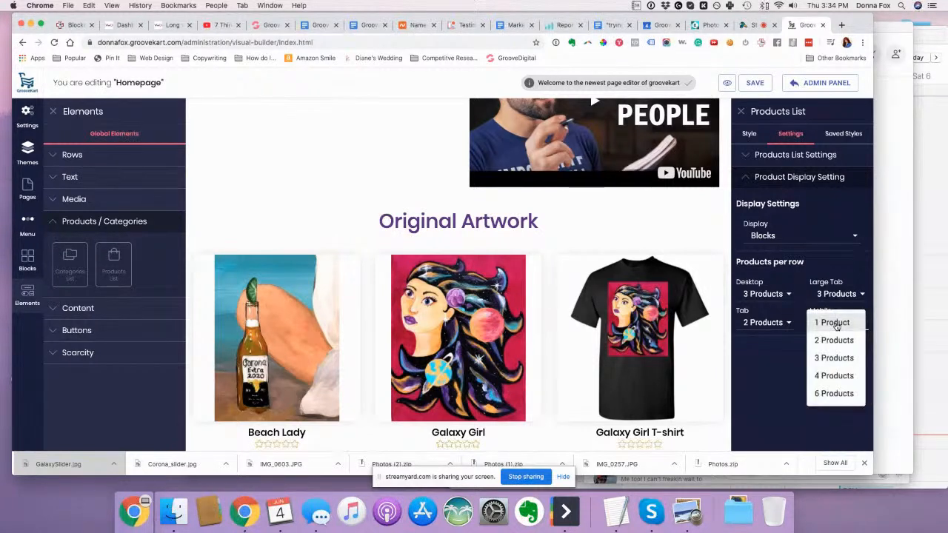
pyautogui.click(830, 342)
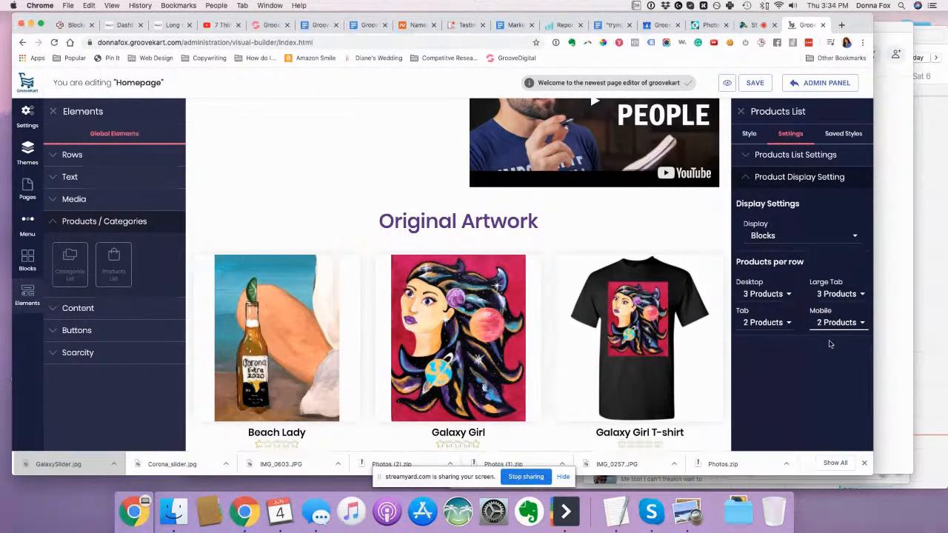
pyautogui.scroll(-1, 799, 386)
pyautogui.scroll(1, 800, 386)
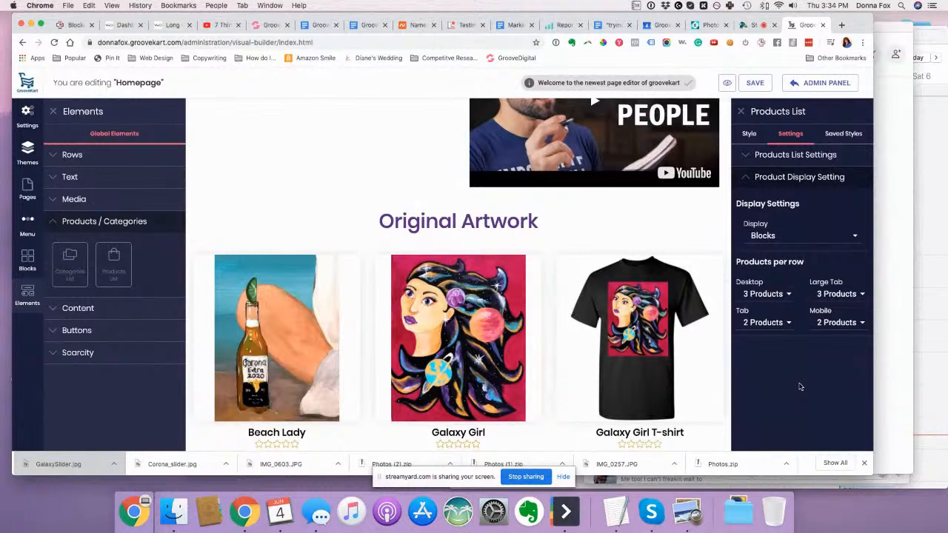
pyautogui.click(759, 83)
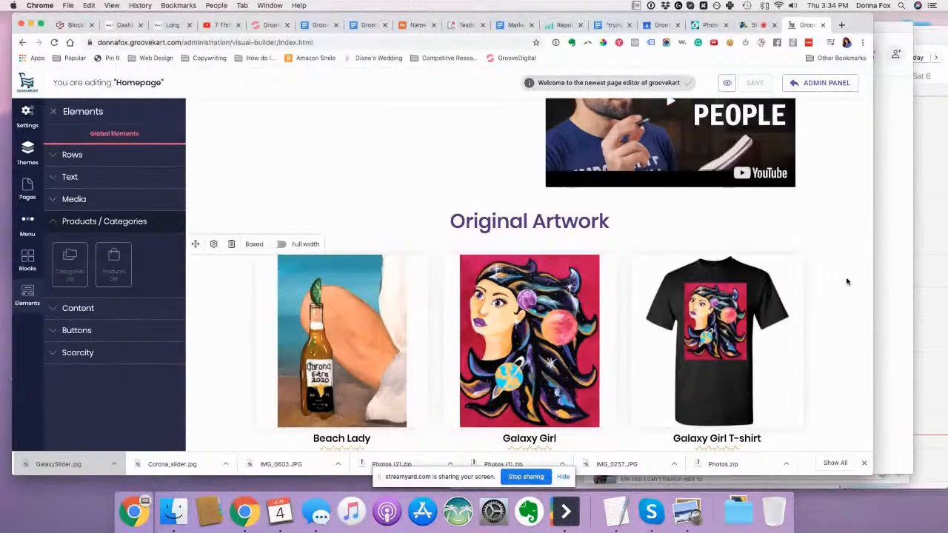
# - Delete the older product listing beneath the "Original Artwork" products and save the page
pyautogui.scroll(-5, 847, 281)
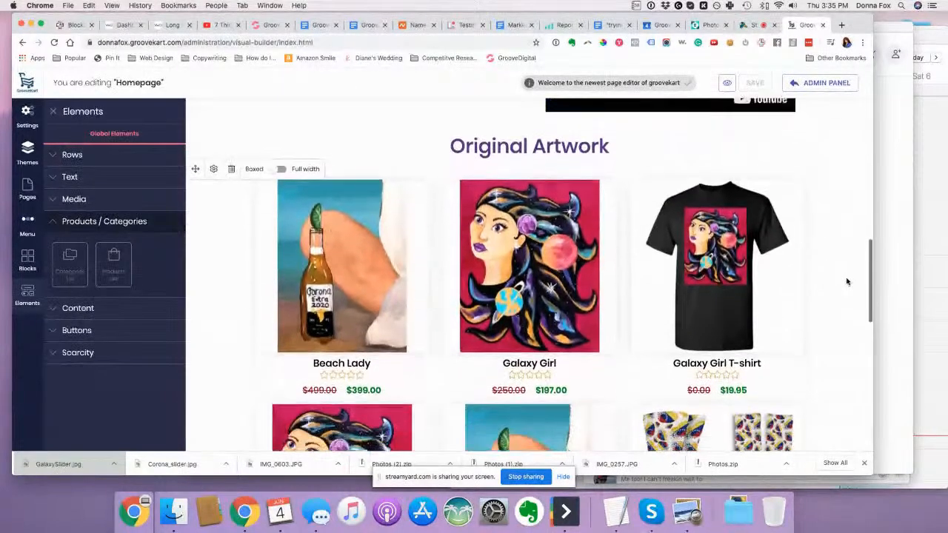
pyautogui.scroll(-4, 847, 282)
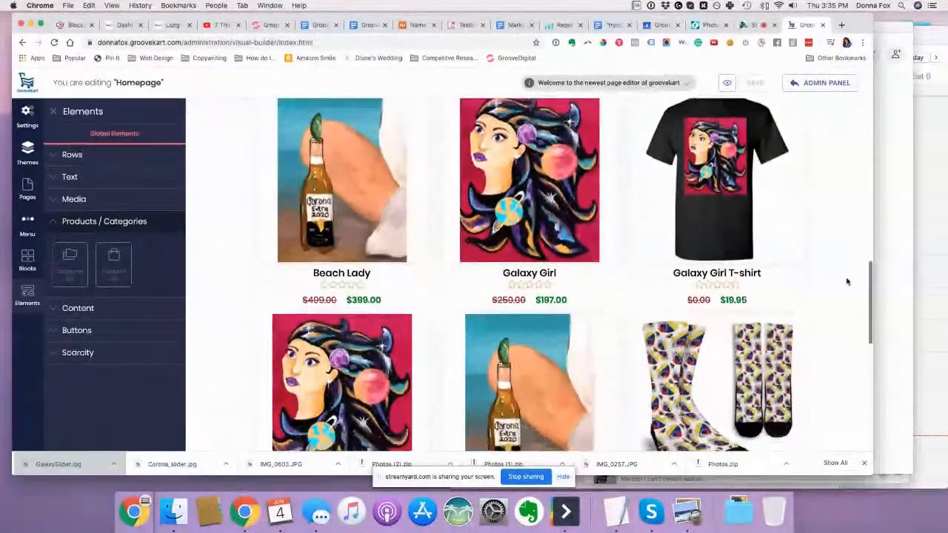
pyautogui.scroll(-4, 847, 282)
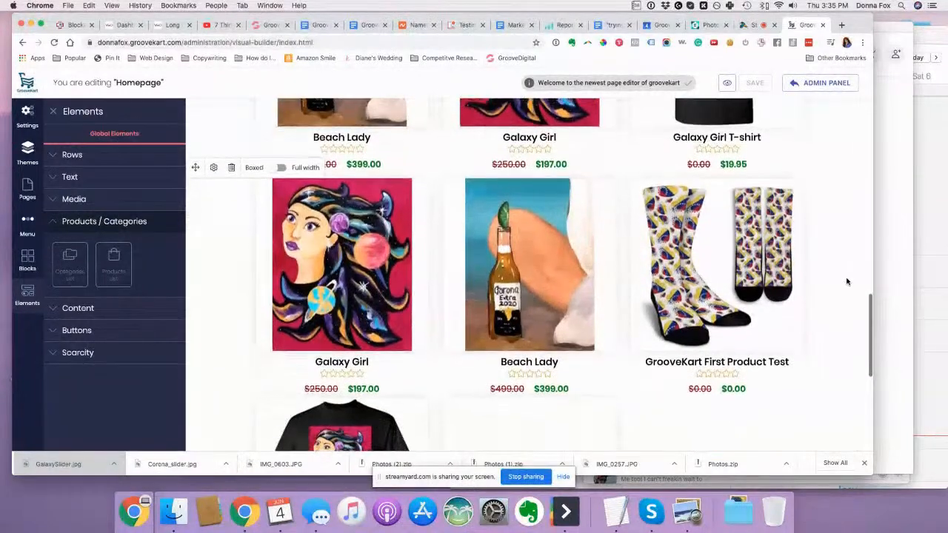
pyautogui.scroll(3, 847, 282)
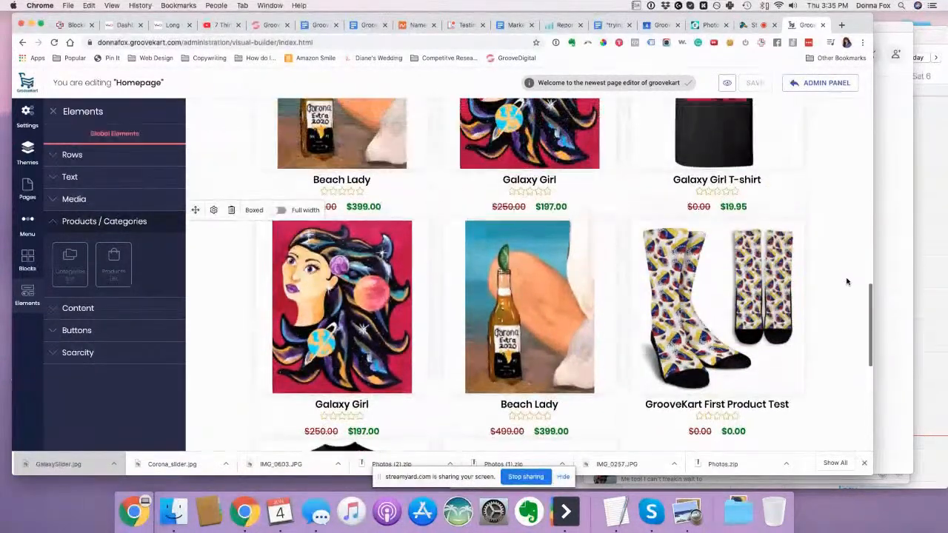
pyautogui.scroll(5, 847, 282)
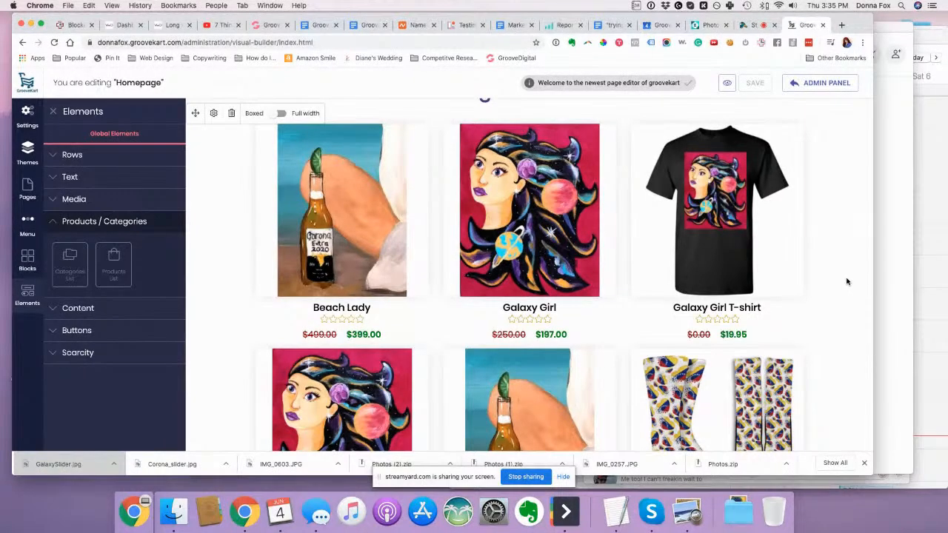
pyautogui.scroll(-5, 847, 282)
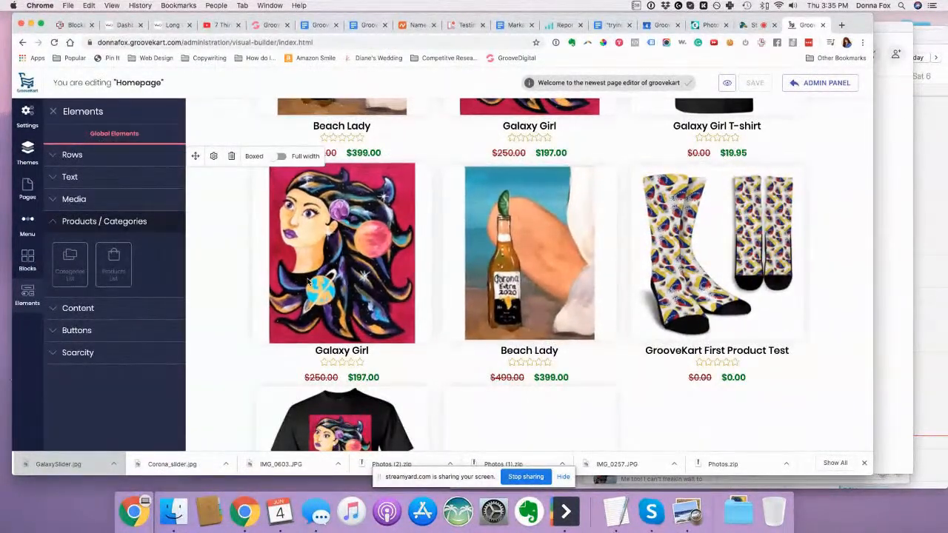
pyautogui.click(232, 156)
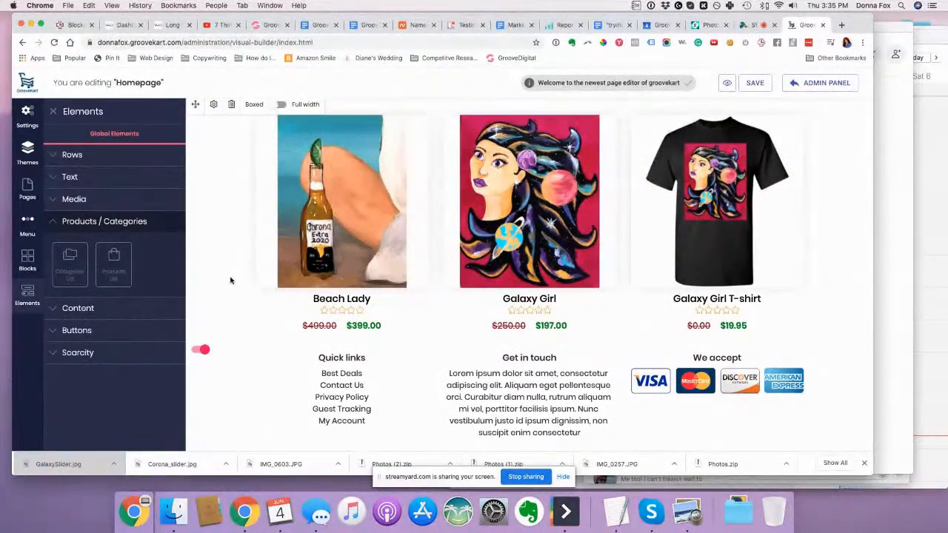
pyautogui.scroll(3, 230, 280)
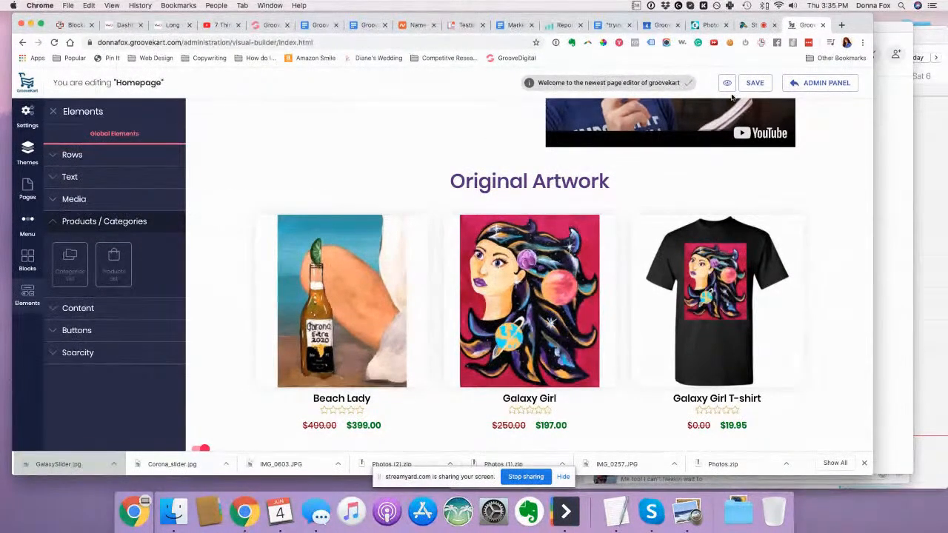
pyautogui.click(751, 84)
pyautogui.scroll(-3, 369, 146)
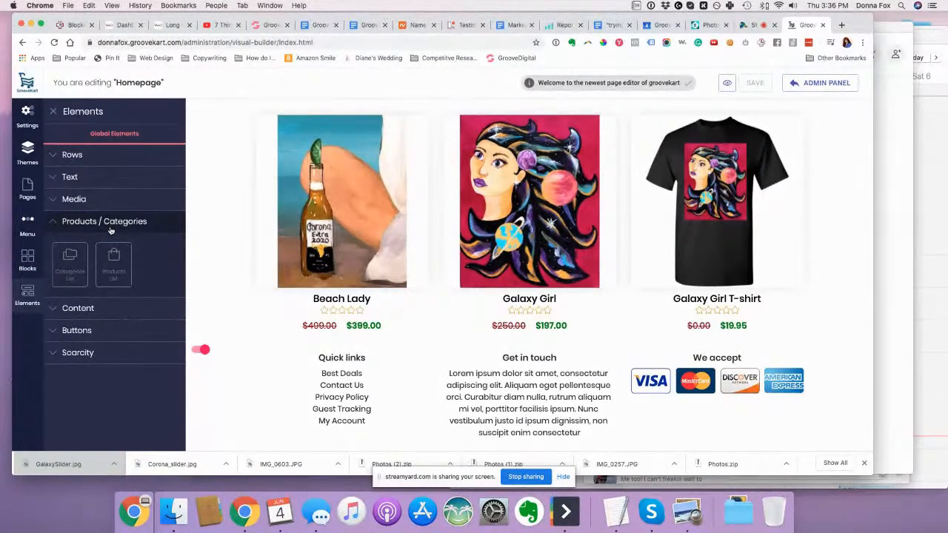
# - Add a Testimonials element between the "Original Artwork" products list and the footer
pyautogui.click(77, 309)
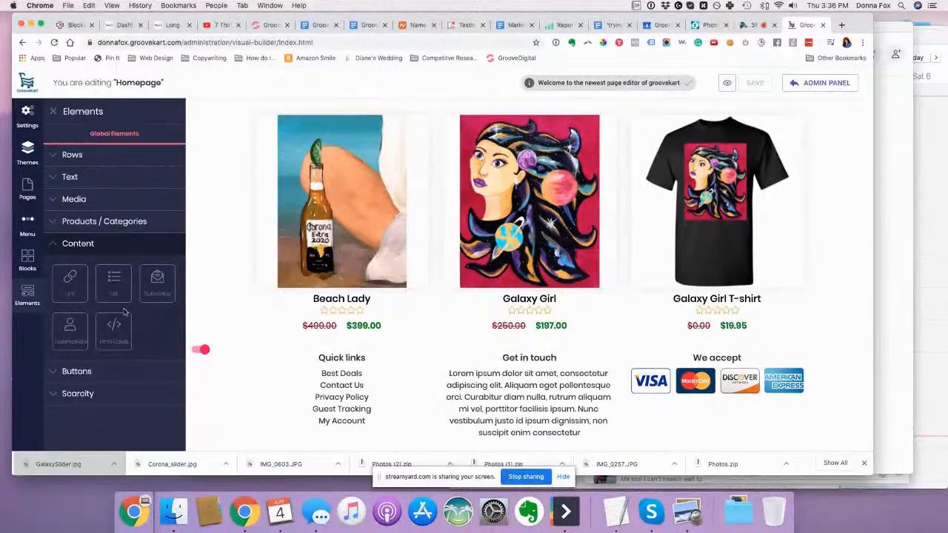
pyautogui.scroll(-1, 156, 353)
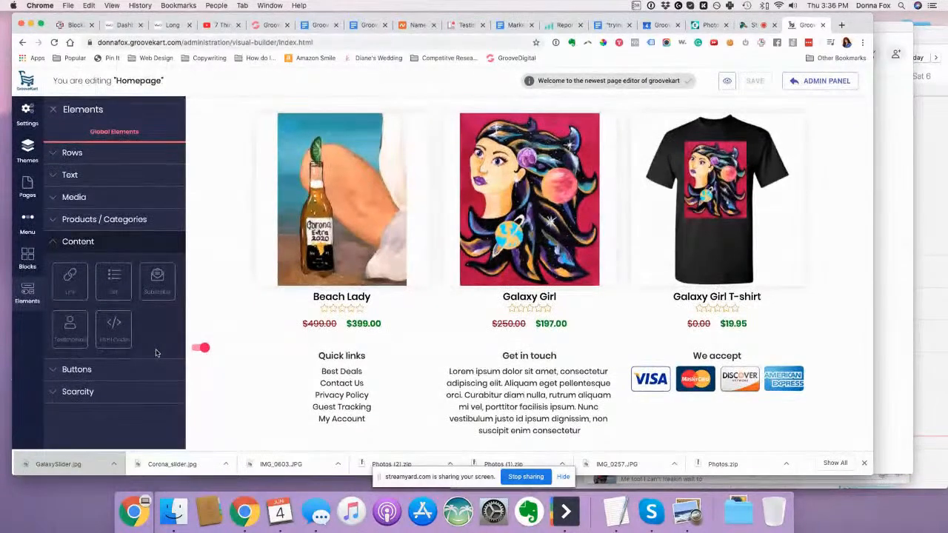
pyautogui.scroll(1, 155, 353)
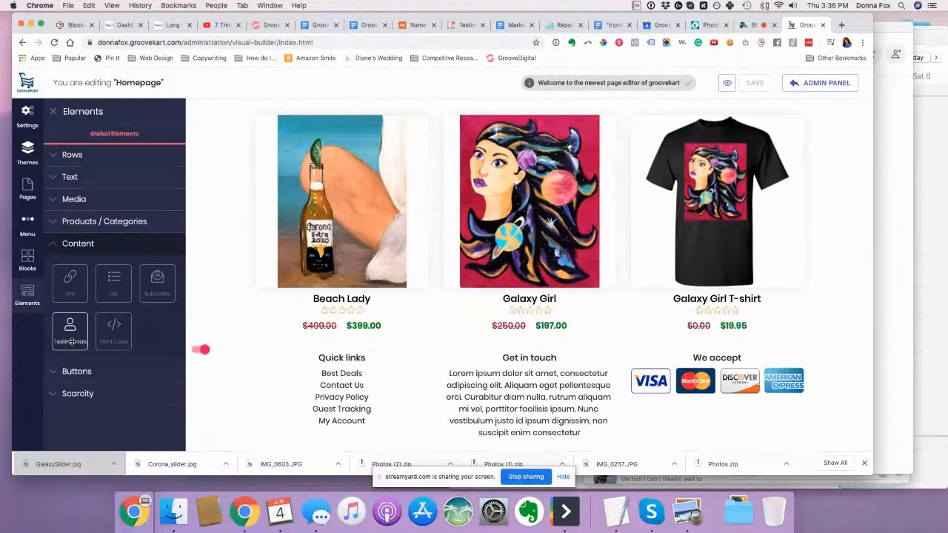
pyautogui.moveTo(72, 341); pyautogui.dragTo(65, 330)
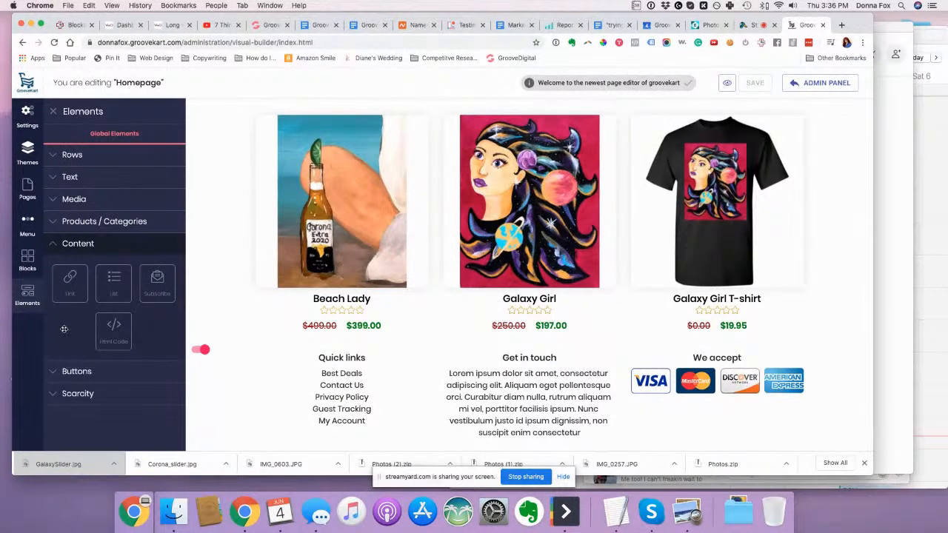
pyautogui.moveTo(64, 329)
pyautogui.mouseDown()
pyautogui.moveTo(159, 348)
pyautogui.moveTo(269, 339)
pyautogui.moveTo(307, 353)
pyautogui.mouseUp()
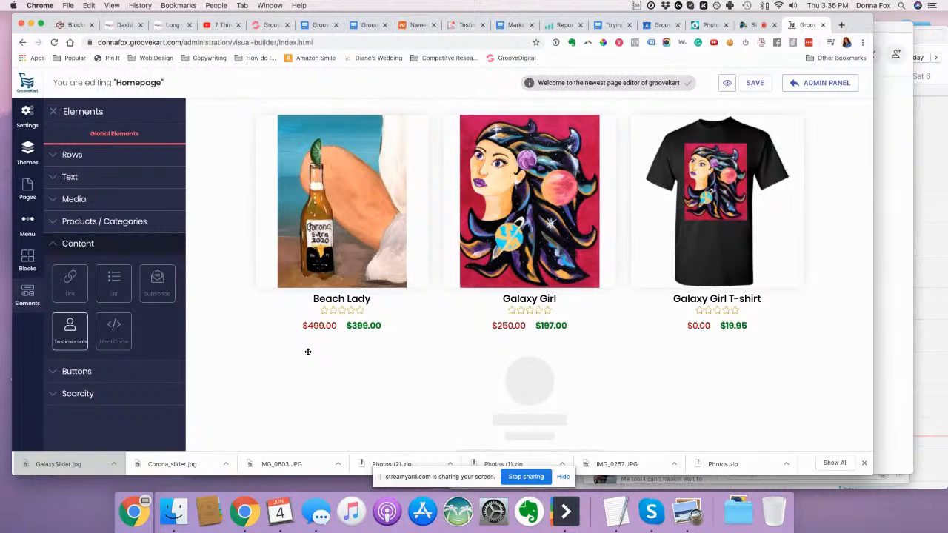
pyautogui.scroll(-3, 307, 353)
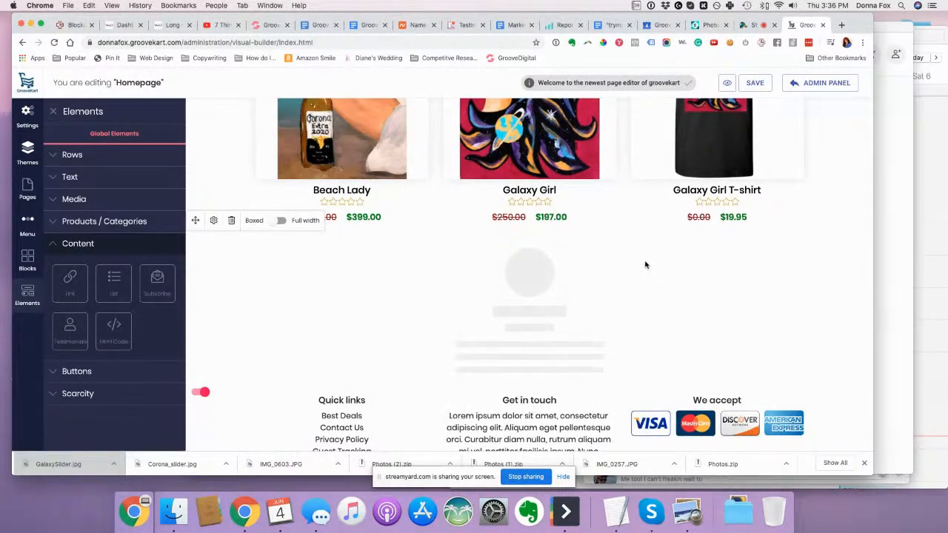
pyautogui.click(214, 222)
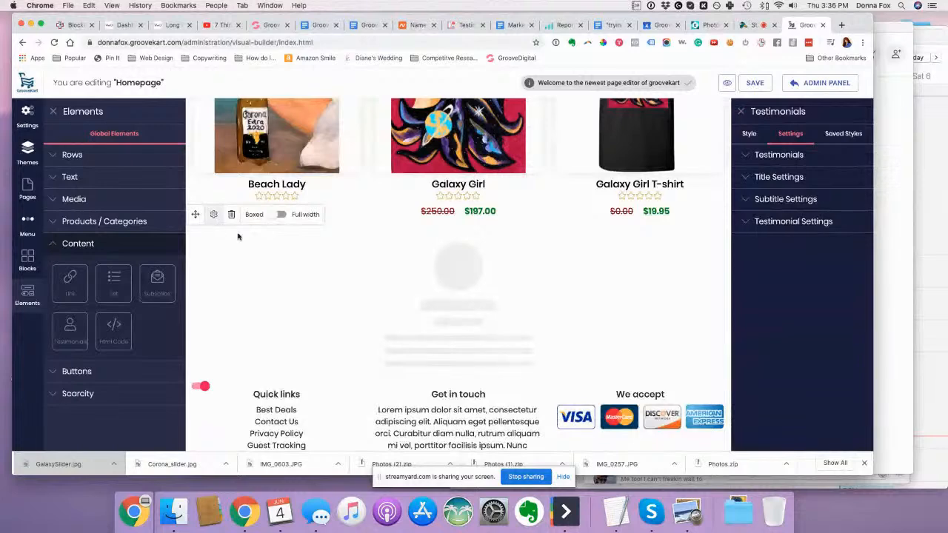
pyautogui.click(745, 155)
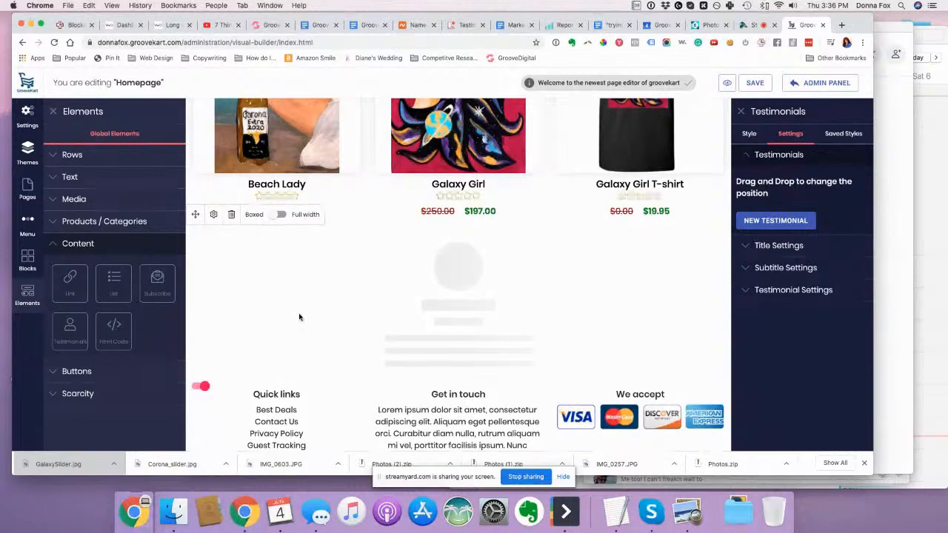
pyautogui.click(741, 112)
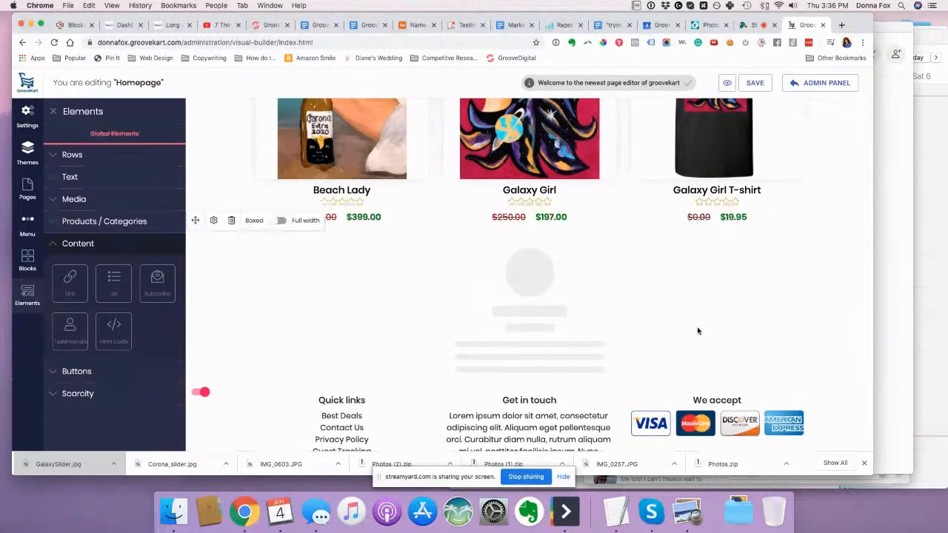
# - Delete the Testimonials element between the "Original Artwork" products list and the footer
pyautogui.scroll(2, 266, 315)
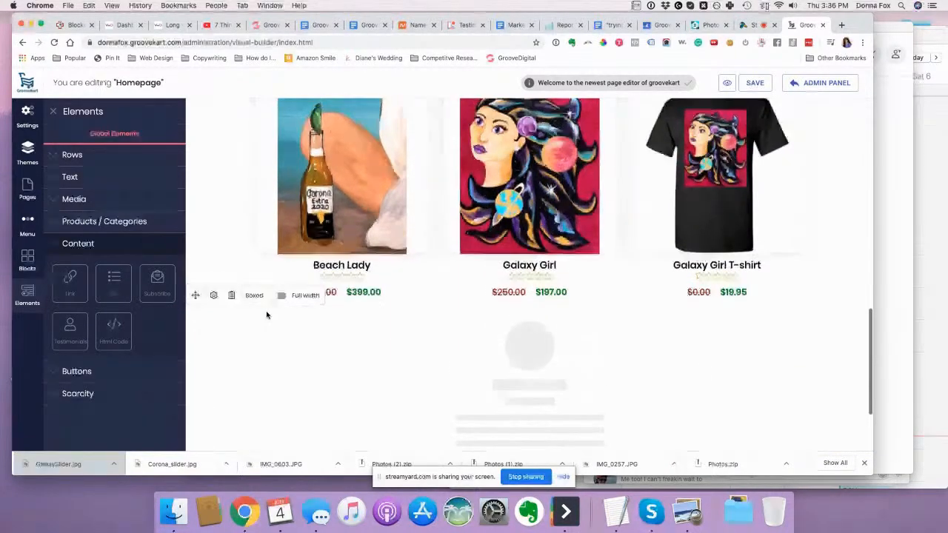
pyautogui.scroll(-2, 266, 315)
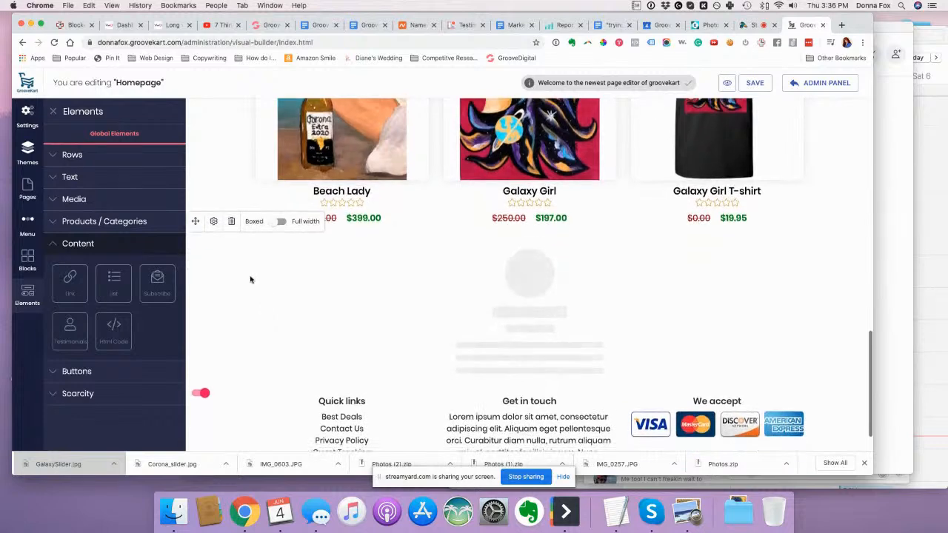
pyautogui.click(232, 223)
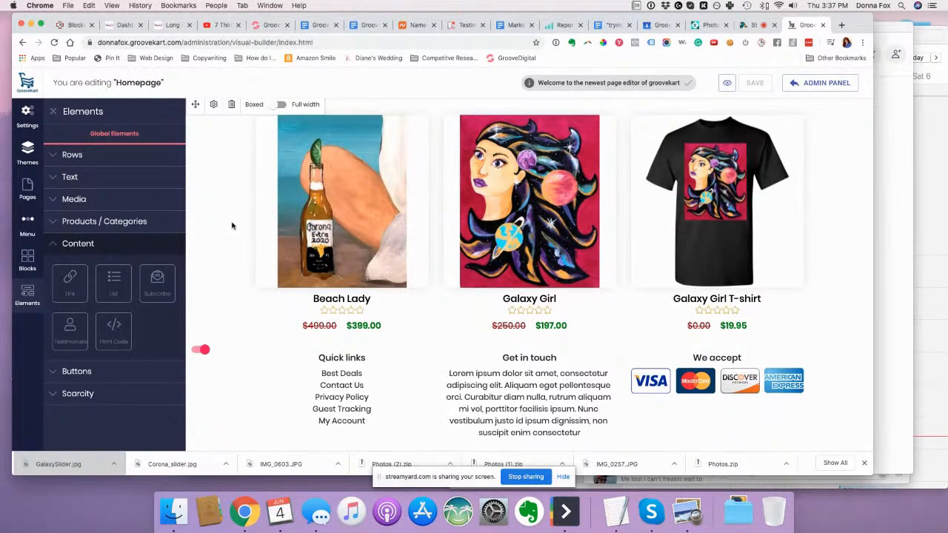
# - Add a 2-column row between the "Original Artwork" products list and the footer
pyautogui.click(113, 154)
pyautogui.scroll(-2, 113, 153)
pyautogui.scroll(1, 113, 154)
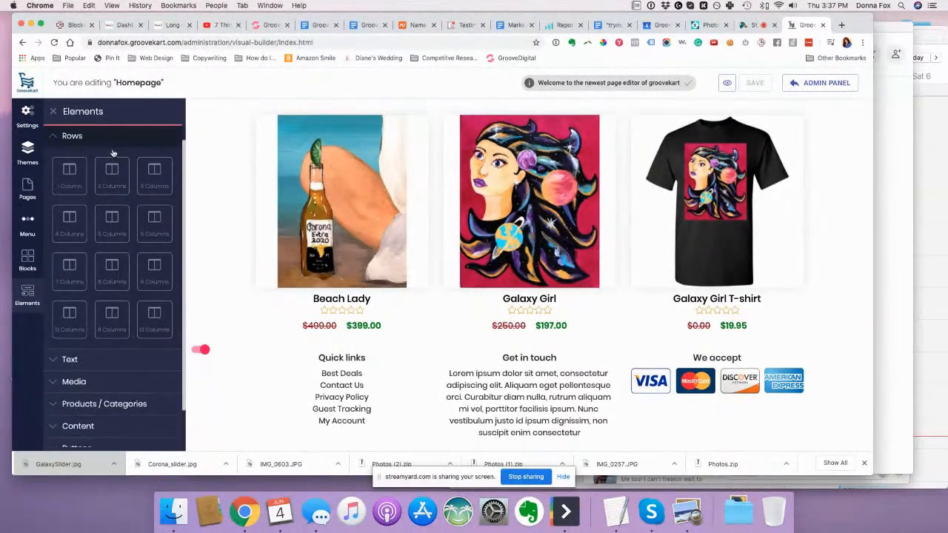
pyautogui.scroll(1, 113, 154)
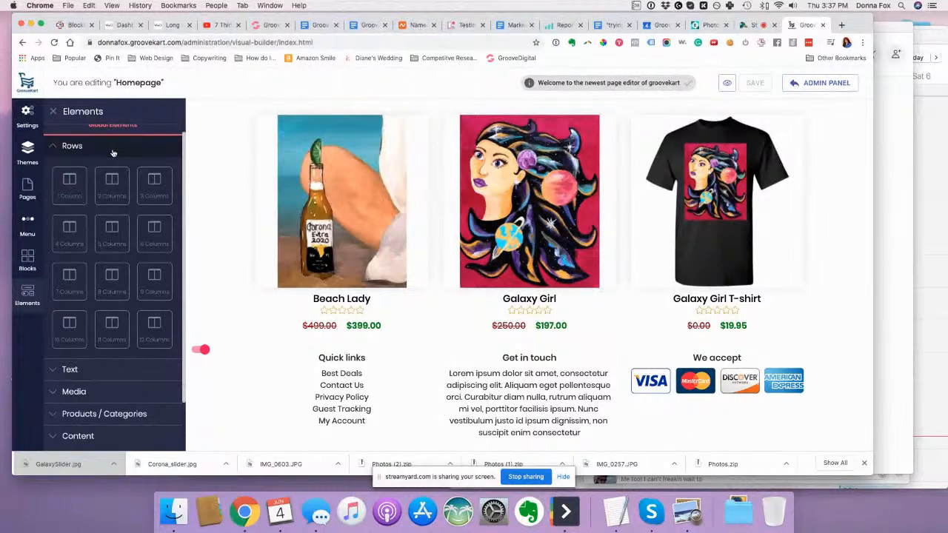
pyautogui.moveTo(108, 185); pyautogui.dragTo(363, 330)
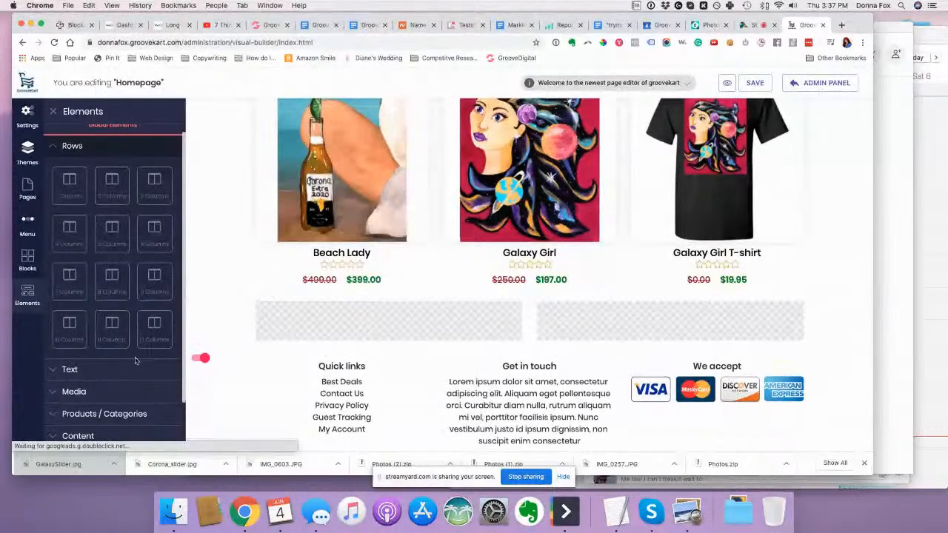
# - Place a Testimonials element in each of the two columns of the empty row above the footer
pyautogui.scroll(-3, 102, 380)
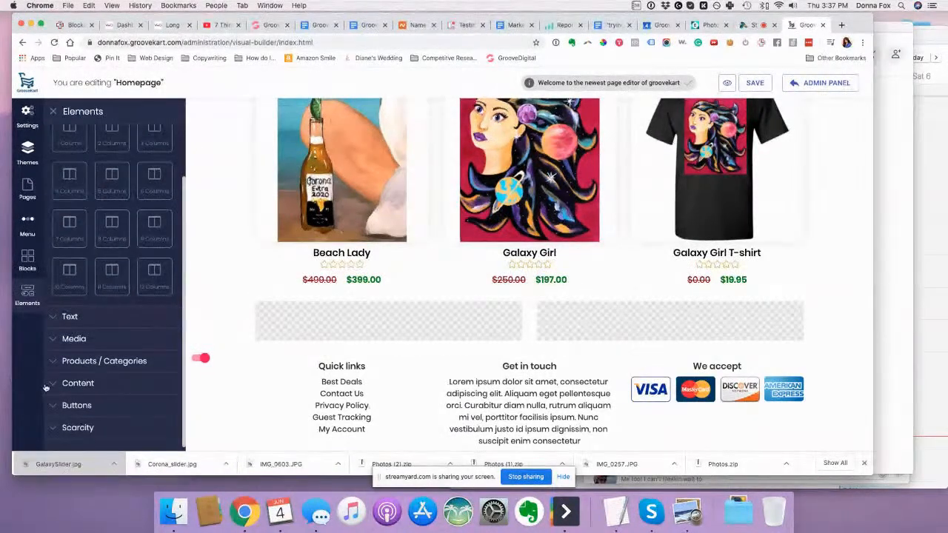
pyautogui.click(51, 382)
pyautogui.moveTo(66, 335); pyautogui.dragTo(326, 324)
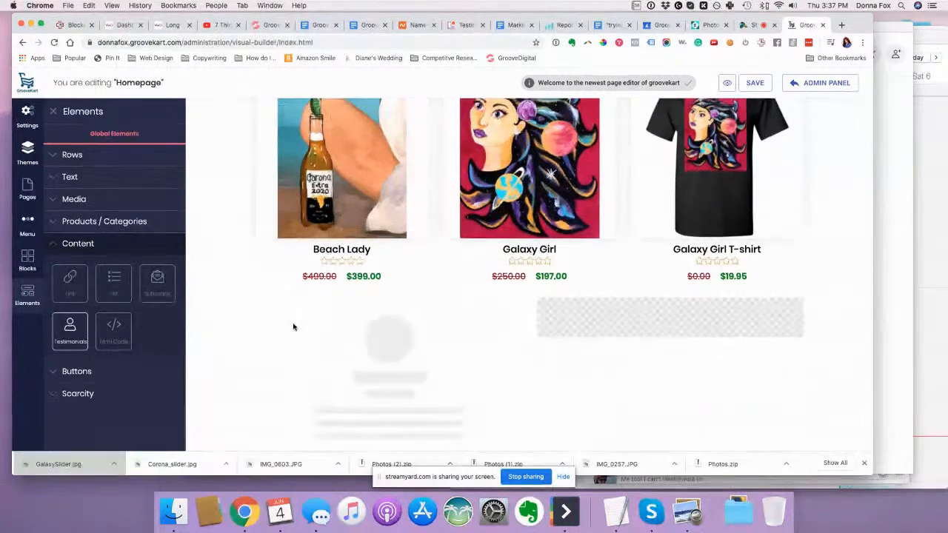
pyautogui.moveTo(69, 331); pyautogui.dragTo(617, 314)
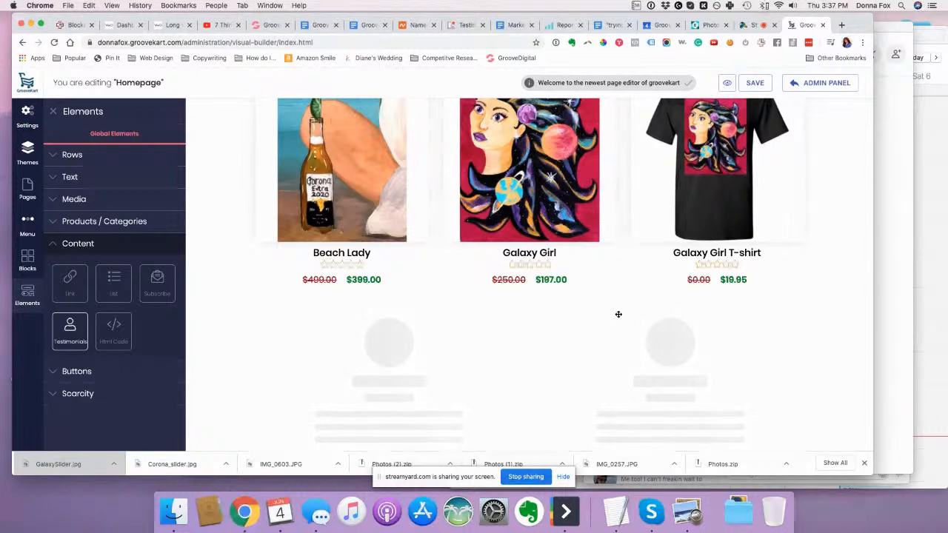
# - Create a new testimonial in the first column's Testimonials element
pyautogui.scroll(-3, 618, 314)
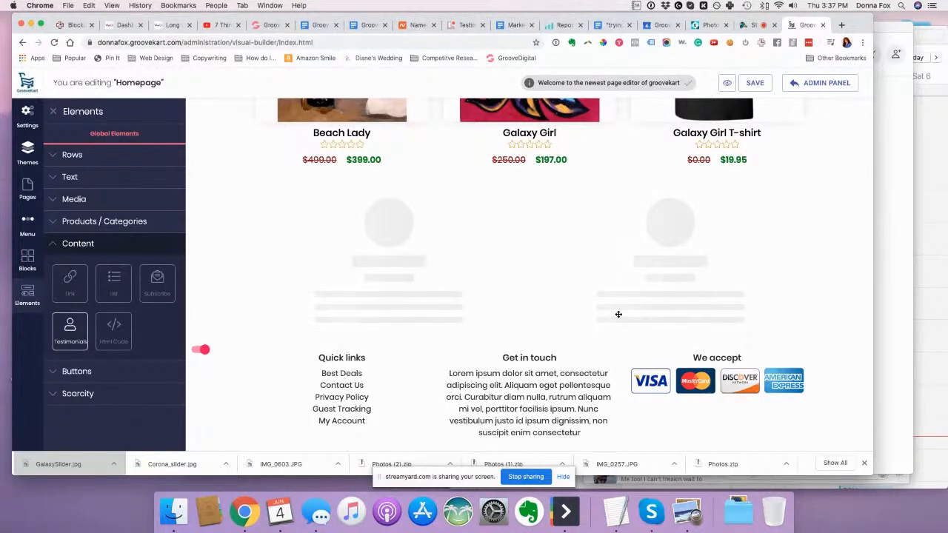
pyautogui.moveTo(376, 241)
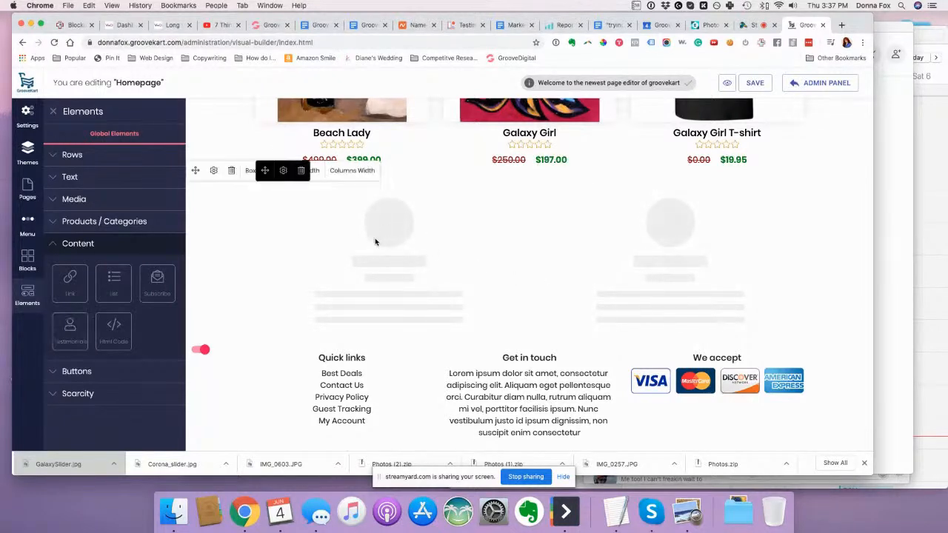
pyautogui.click(284, 175)
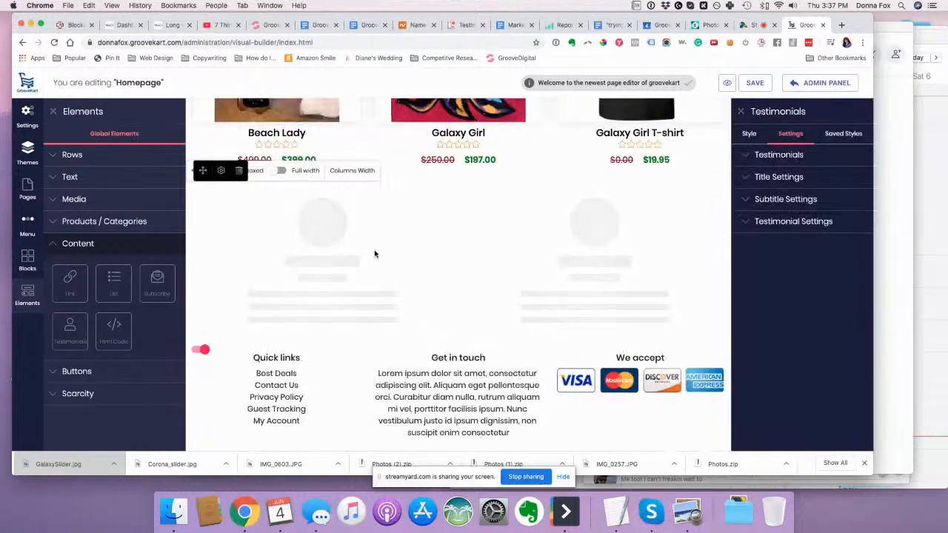
pyautogui.click(774, 155)
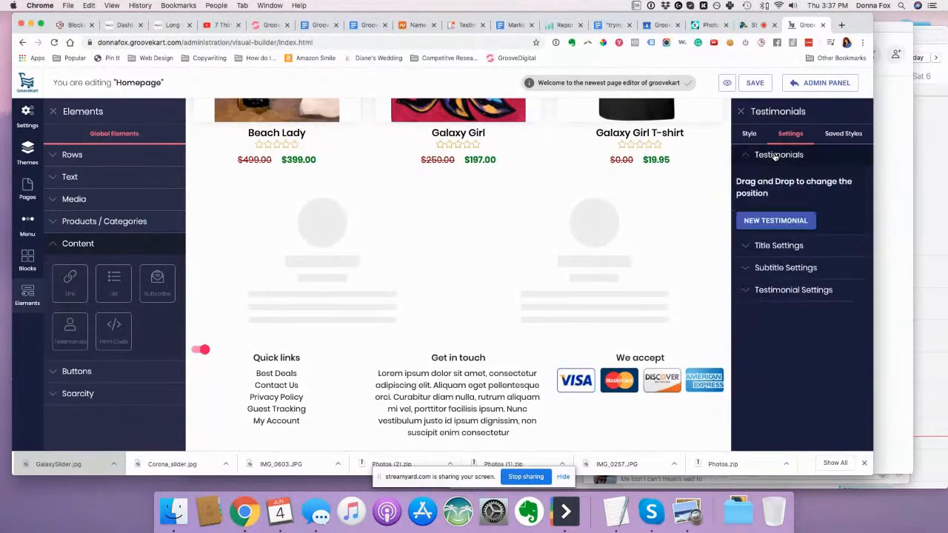
pyautogui.click(810, 222)
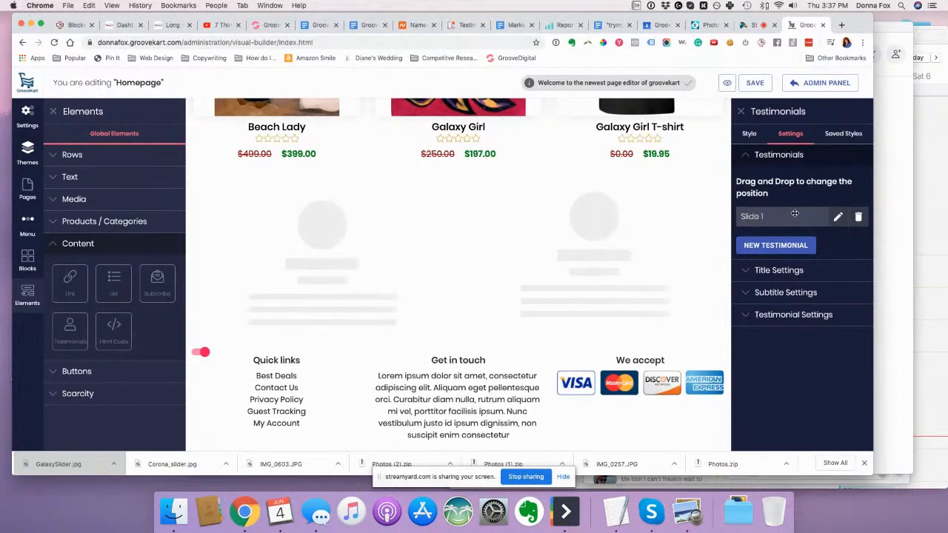
# - Fill in the first testimonial with the artist's name plus "Rocks" as title, "She's really awesome" as subtitle and "and she paints good too!" as text
pyautogui.click(839, 220)
pyautogui.click(513, 261)
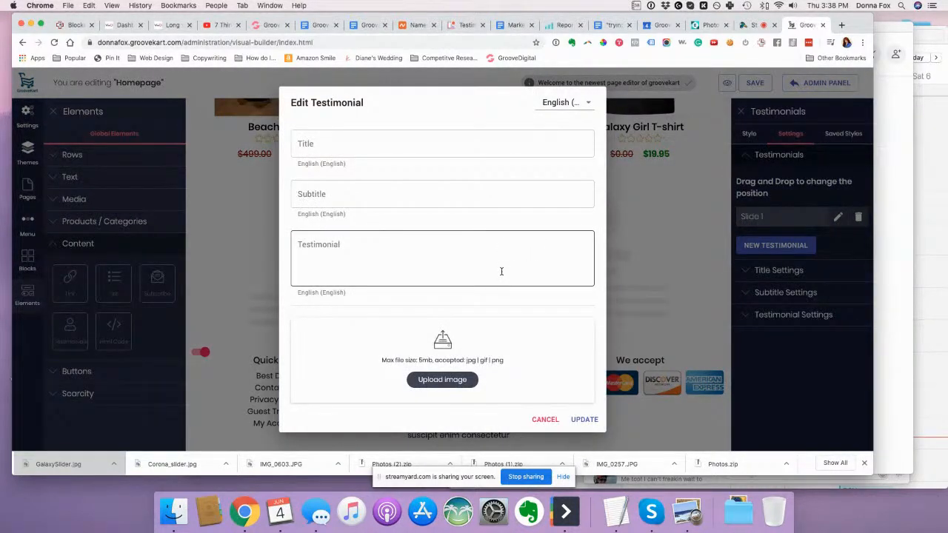
pyautogui.click(404, 144)
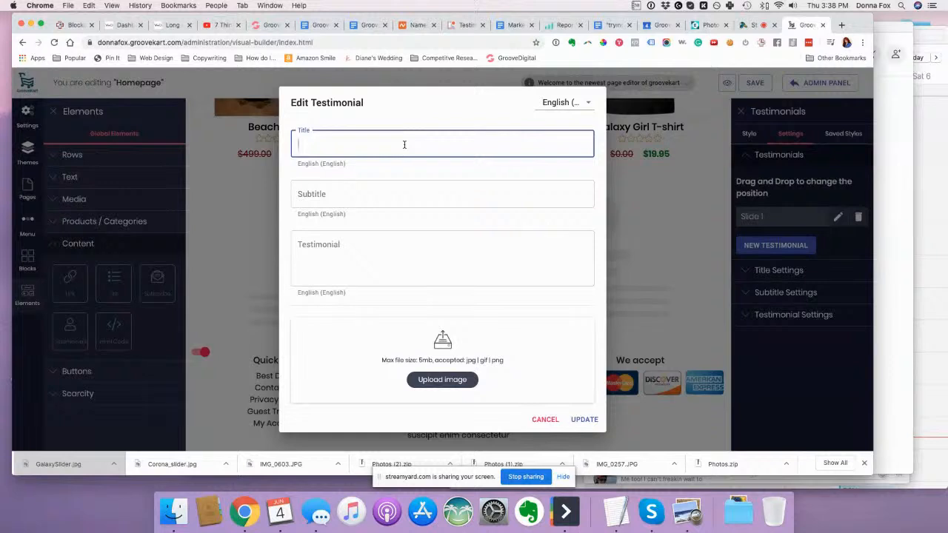
pyautogui.write('Dona')
pyautogui.press('BackSpace')
pyautogui.write('na Fox Rocks')
pyautogui.press('Tab')
pyautogui.write("She's ")
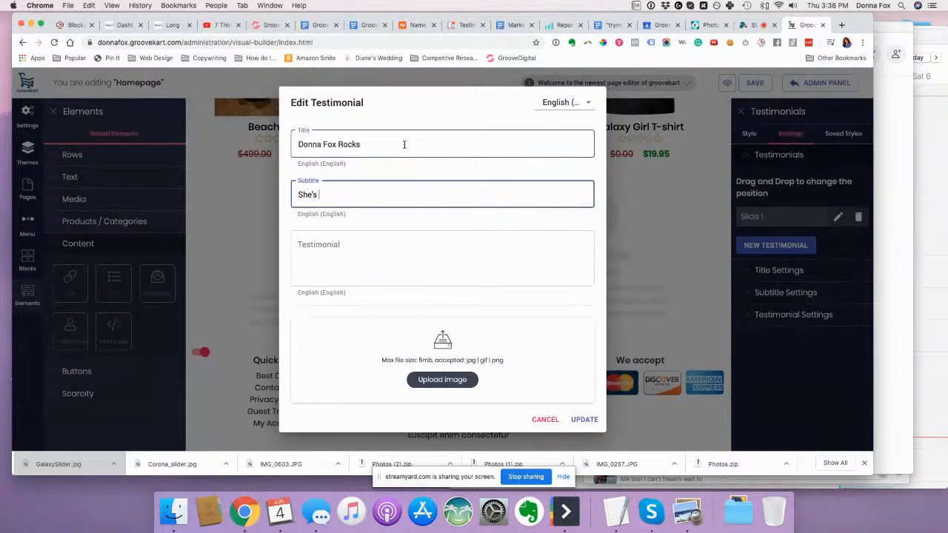
pyautogui.write('really awesome')
pyautogui.press('Tab')
pyautogui.write('and she ')
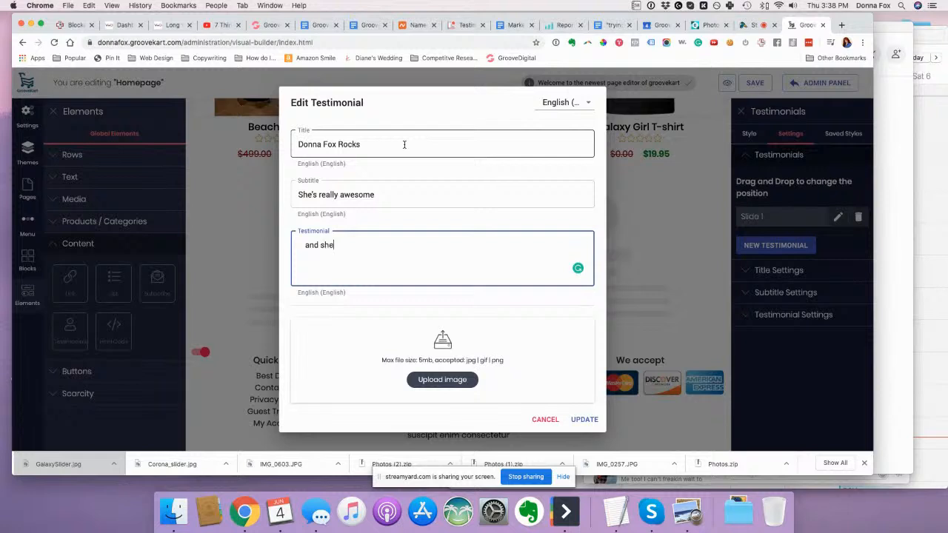
pyautogui.write('paints good too!')
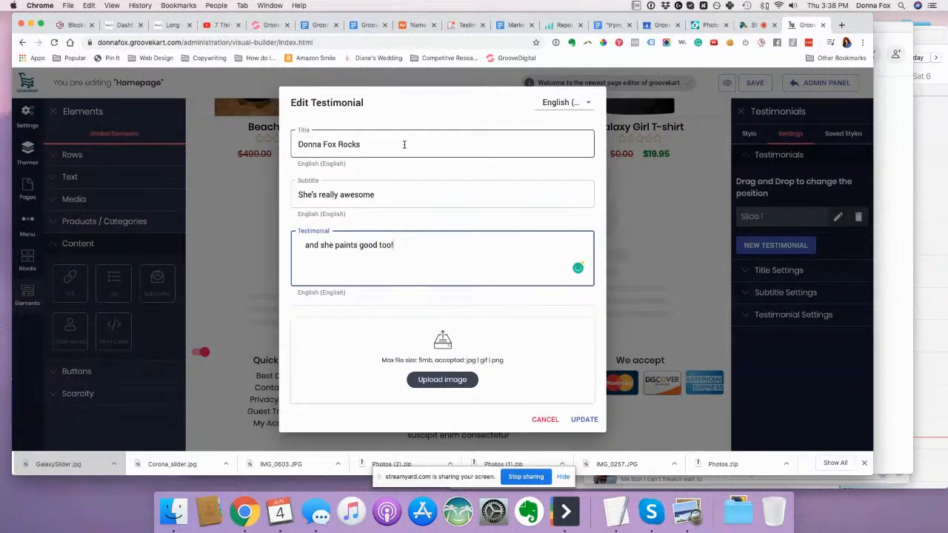
pyautogui.click(582, 419)
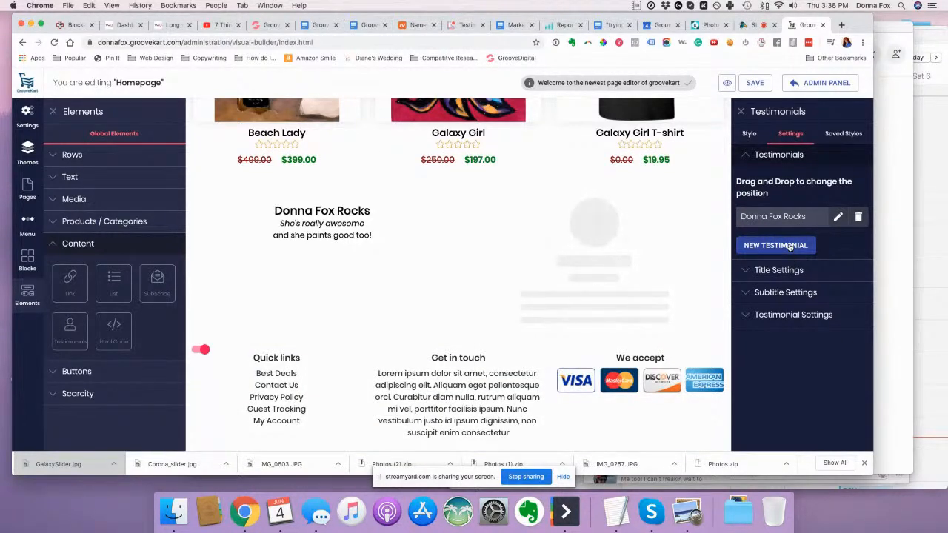
# - Add a second testimonial to the same element with title "Seriously!", subtitle "She really rocks" and text "You should buy her stuff."
pyautogui.click(789, 247)
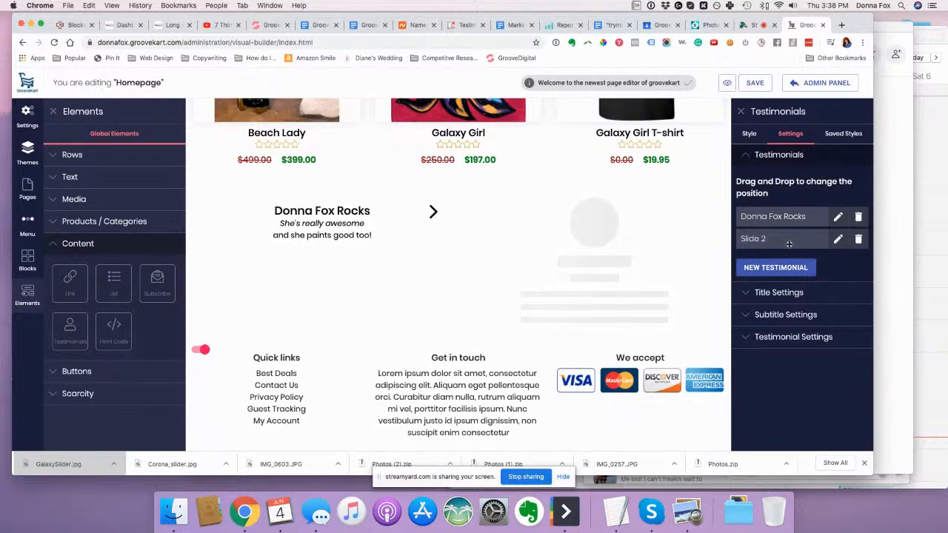
pyautogui.click(838, 238)
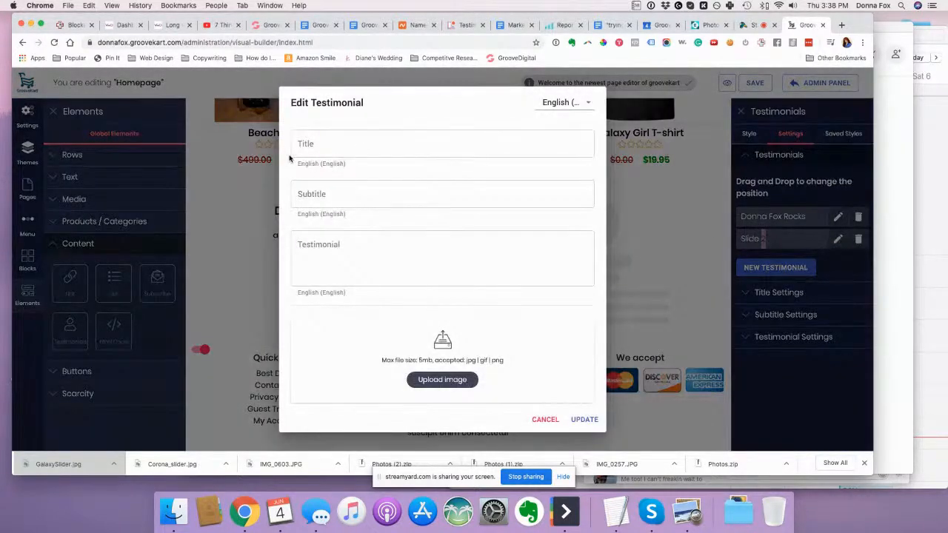
pyautogui.click(313, 142)
pyautogui.write('Seriously!')
pyautogui.press('Tab')
pyautogui.write('She really rao')
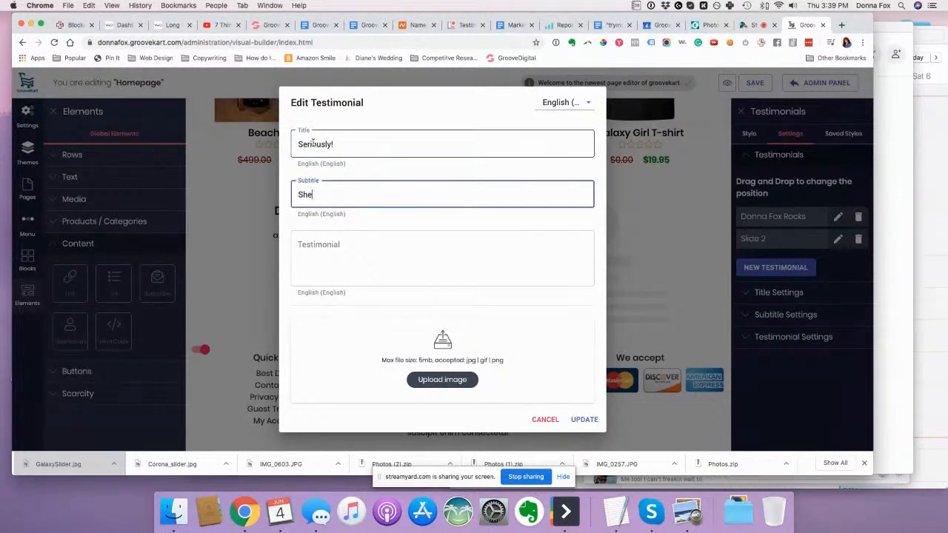
pyautogui.press('BackSpace')
pyautogui.press('BackSpace')
pyautogui.write('ocks')
pyautogui.press('Tab')
pyautogui.write('You should ')
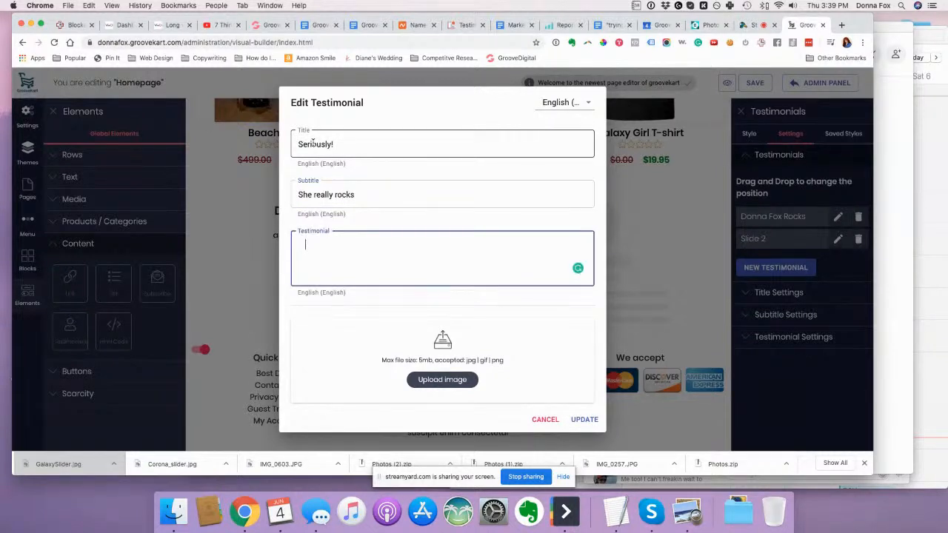
pyautogui.write('buy her stuff.')
pyautogui.click(572, 417)
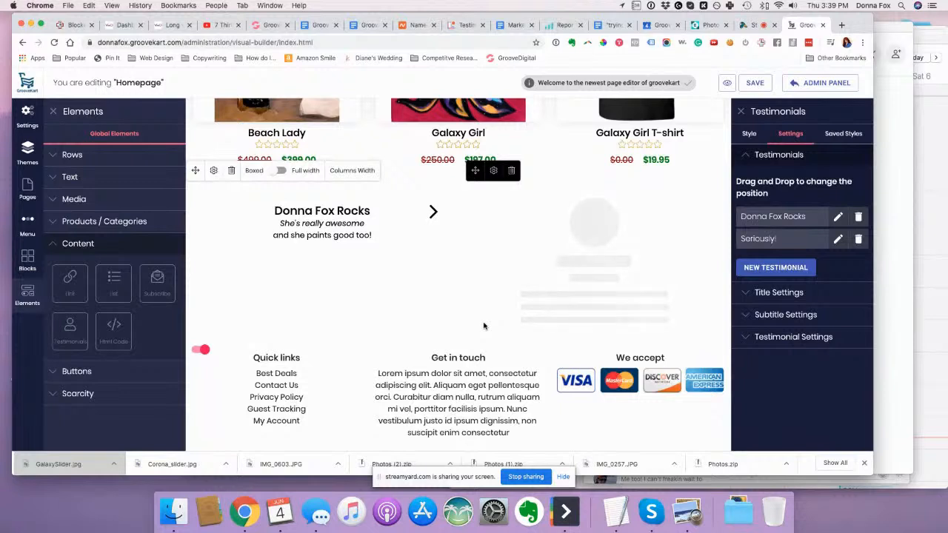
# - Save the homepage with the two testimonials in the first column
pyautogui.scroll(1, 484, 325)
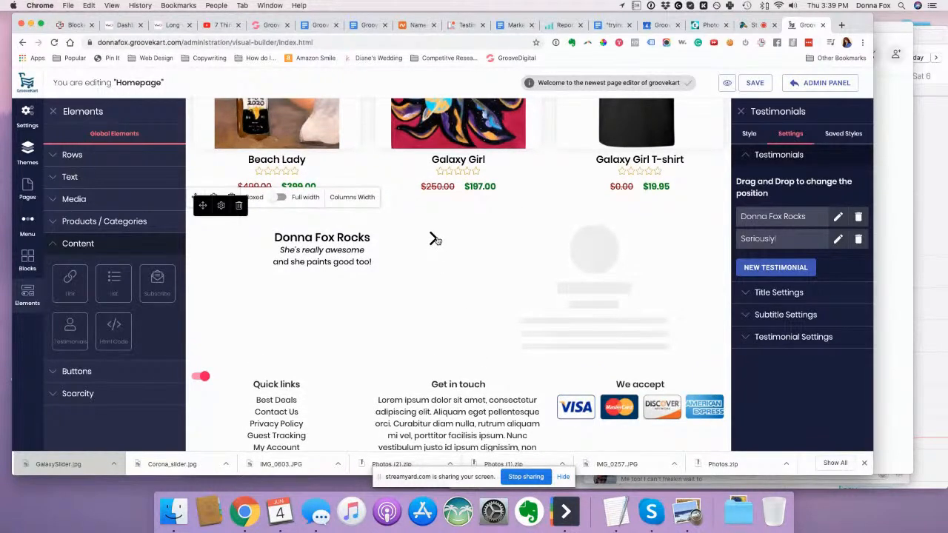
pyautogui.click(754, 83)
pyautogui.click(748, 88)
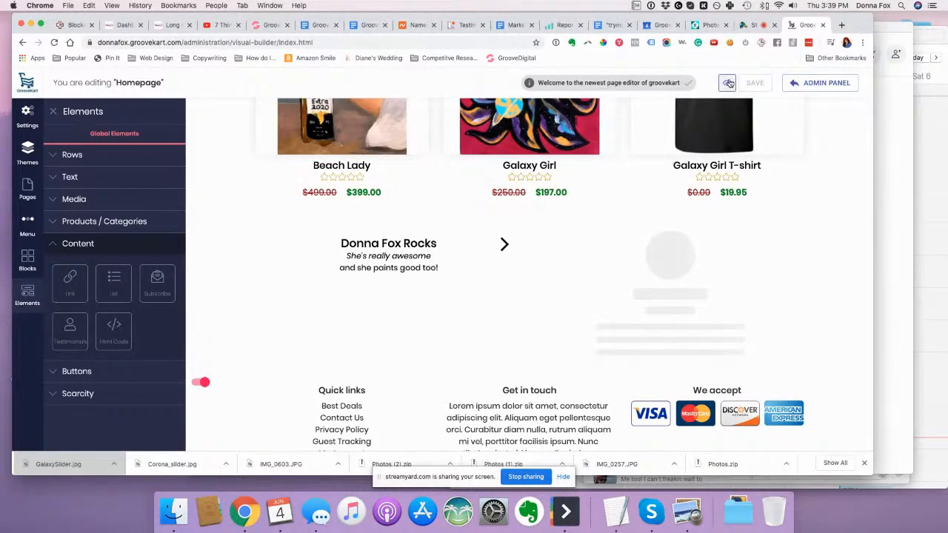
# - Preview the homepage, check how the testimonials look above the footer, and return to editing
pyautogui.click(728, 83)
pyautogui.scroll(-5, 605, 278)
pyautogui.scroll(-6, 605, 279)
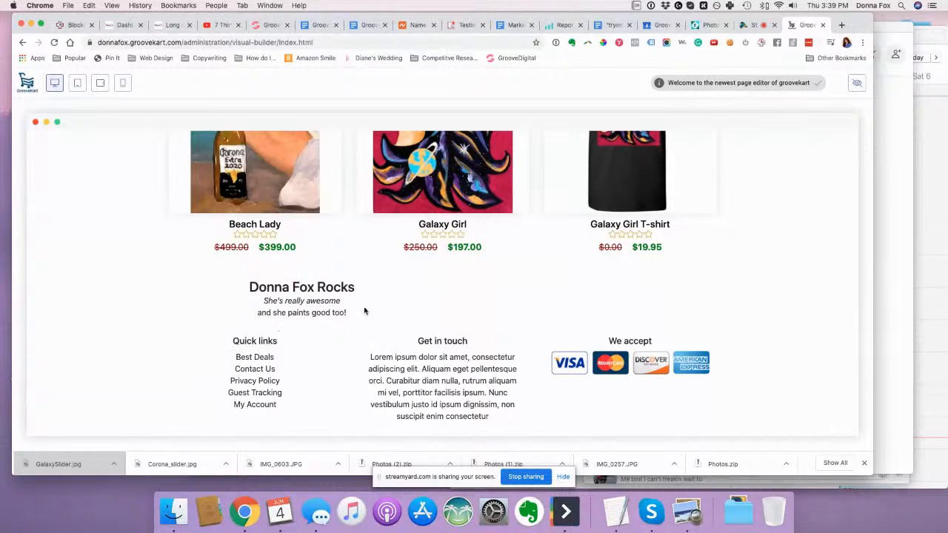
pyautogui.click(855, 83)
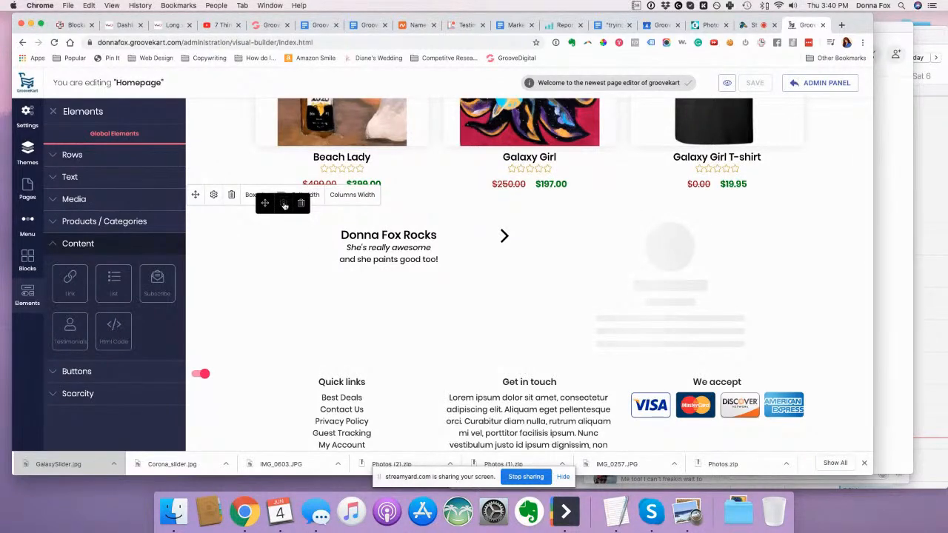
# - Review the style and settings options available for the first-column testimonials element
pyautogui.click(284, 204)
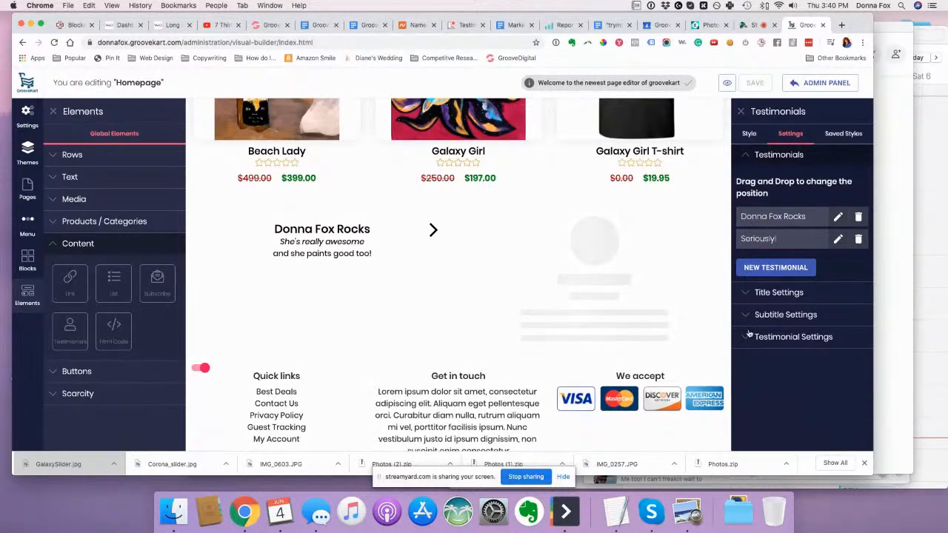
pyautogui.click(749, 134)
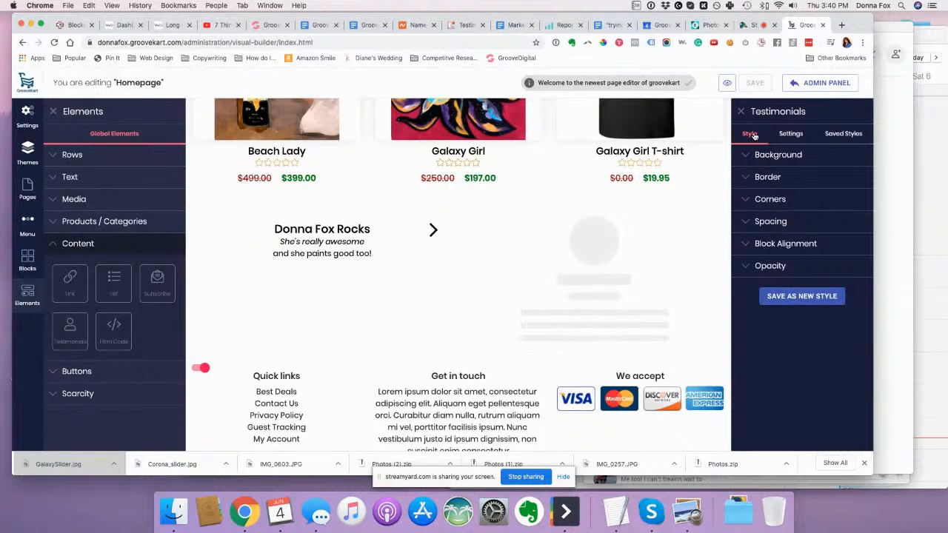
pyautogui.click(792, 135)
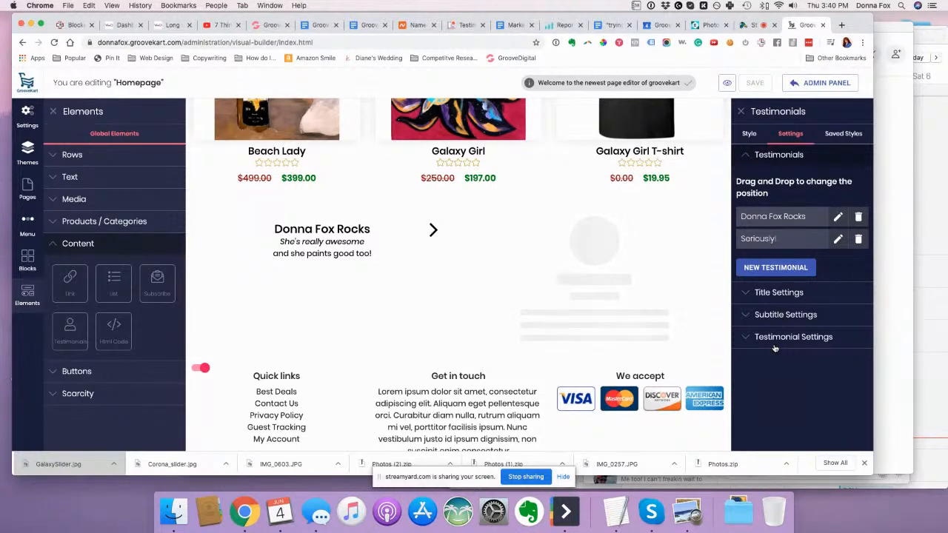
pyautogui.click(740, 111)
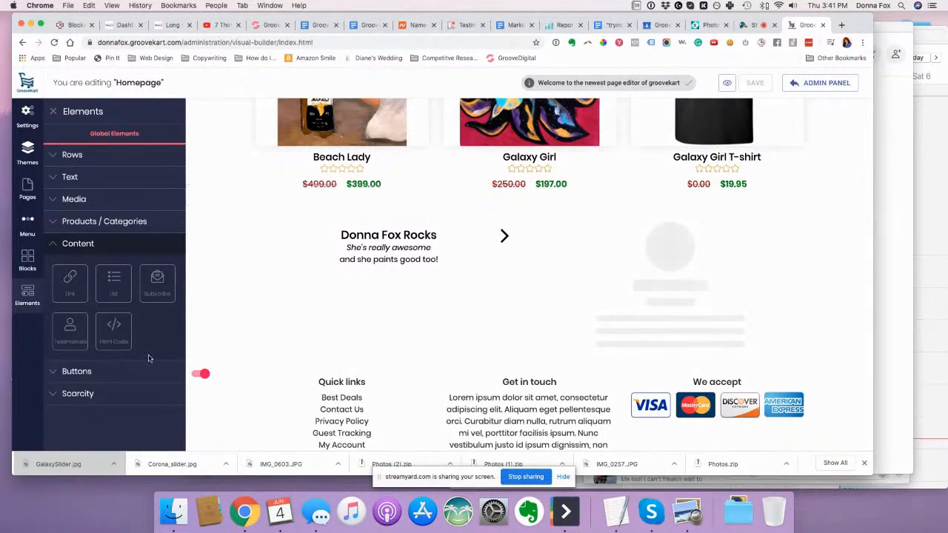
# - Look through the ready-made button designs available for the page
pyautogui.click(61, 373)
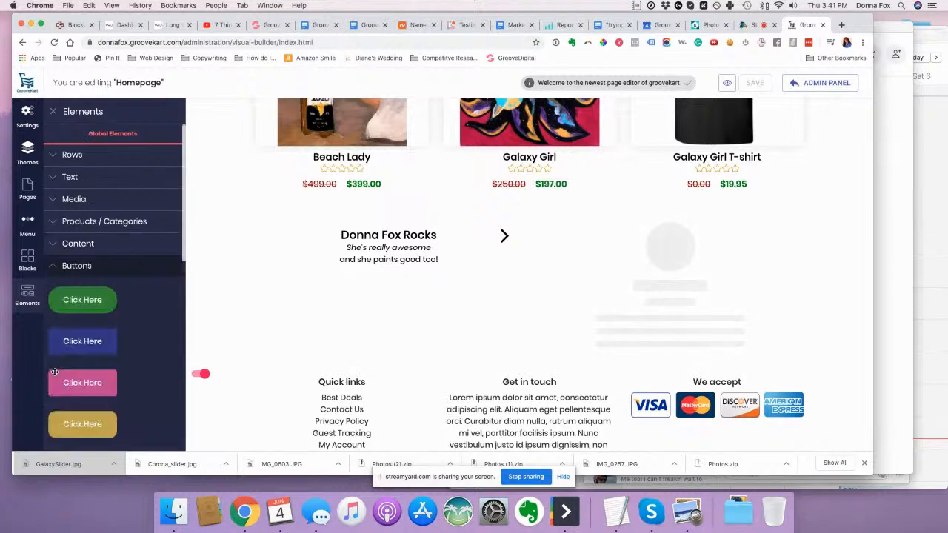
pyautogui.scroll(-5, 154, 383)
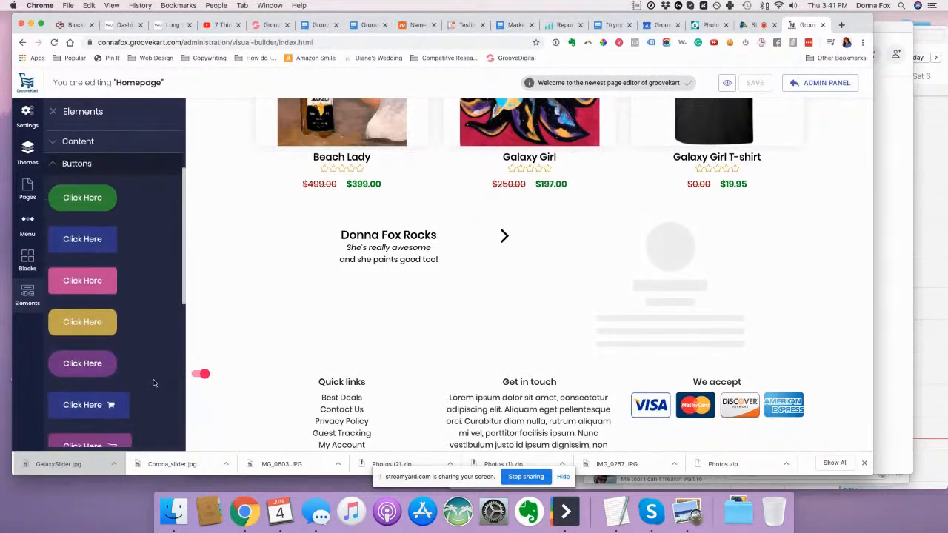
pyautogui.scroll(-2, 154, 383)
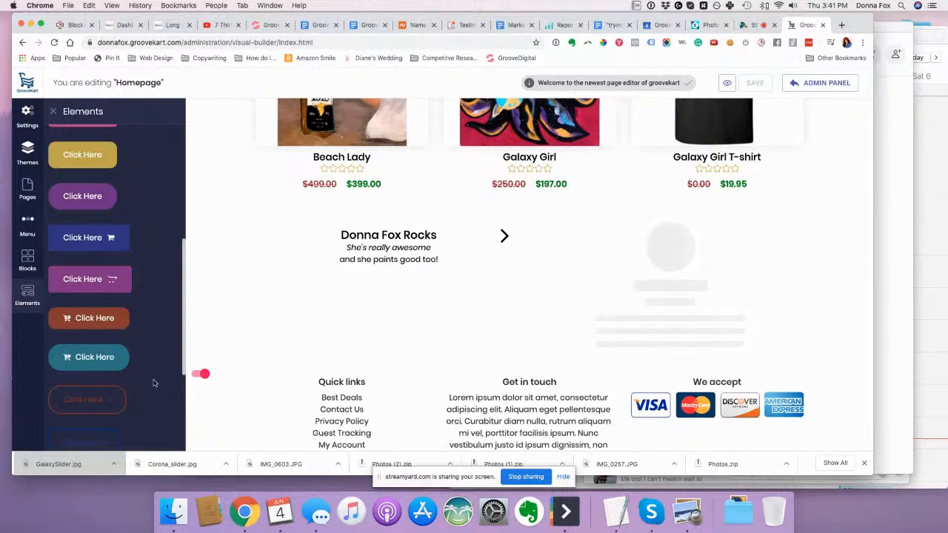
pyautogui.scroll(-3, 154, 383)
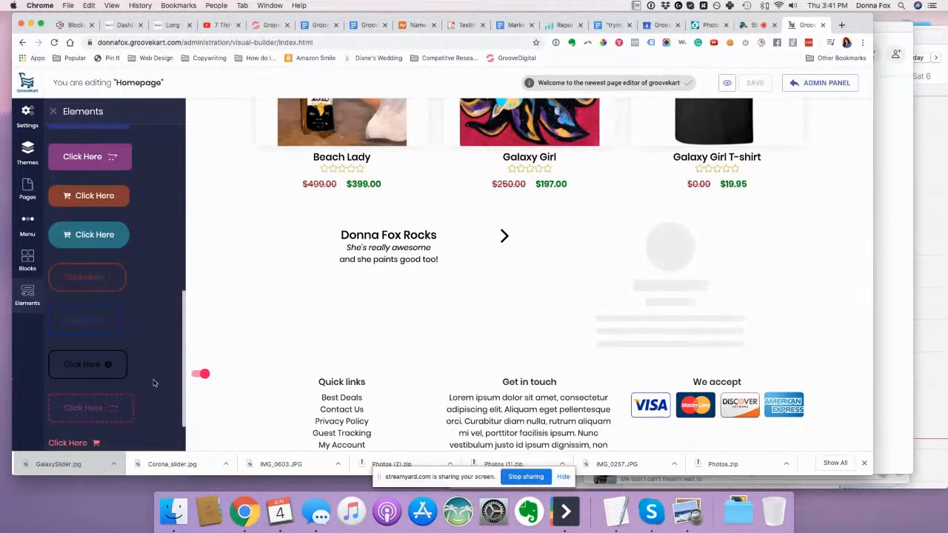
pyautogui.scroll(-1, 154, 382)
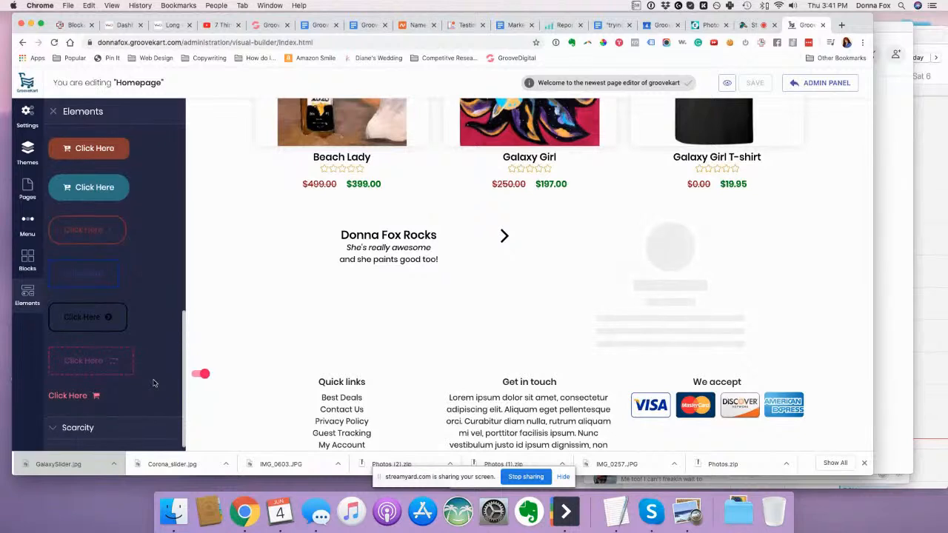
pyautogui.scroll(4, 154, 383)
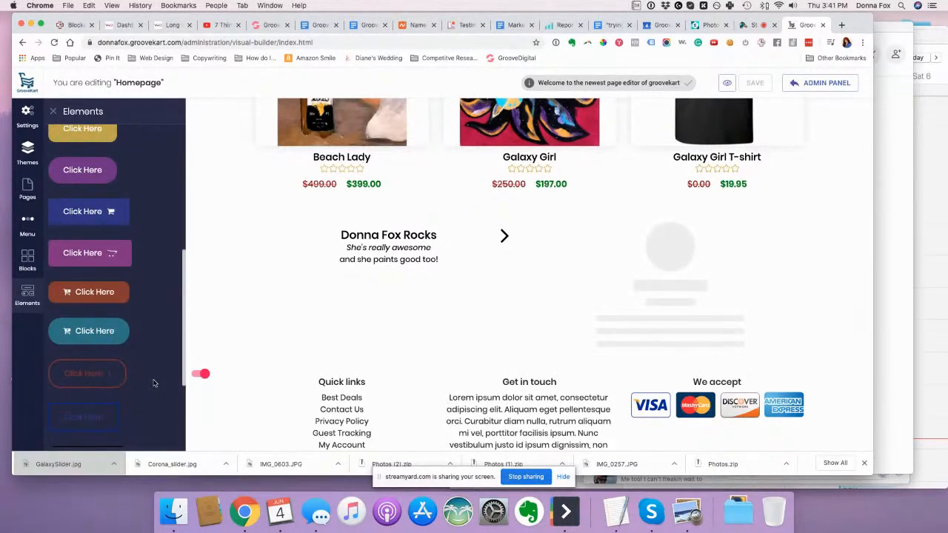
pyautogui.scroll(2, 154, 383)
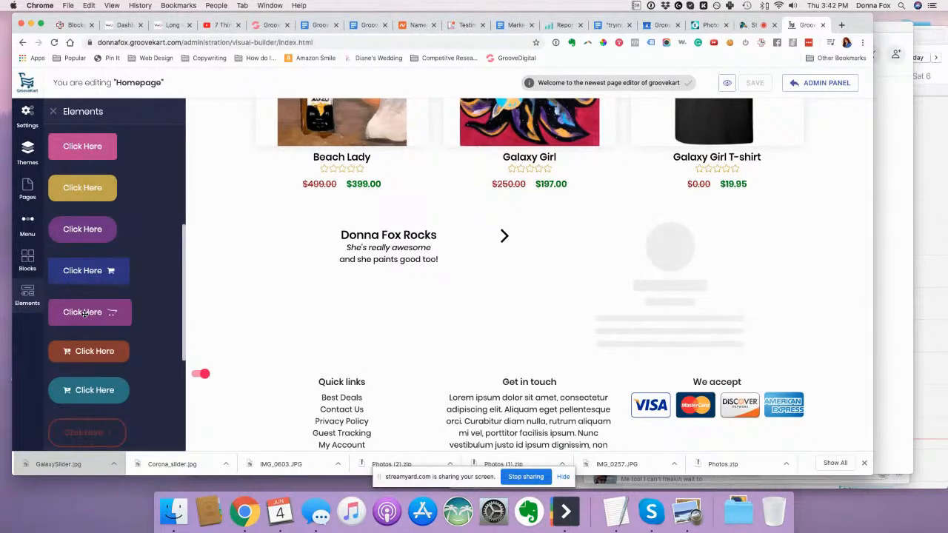
pyautogui.scroll(3, 84, 313)
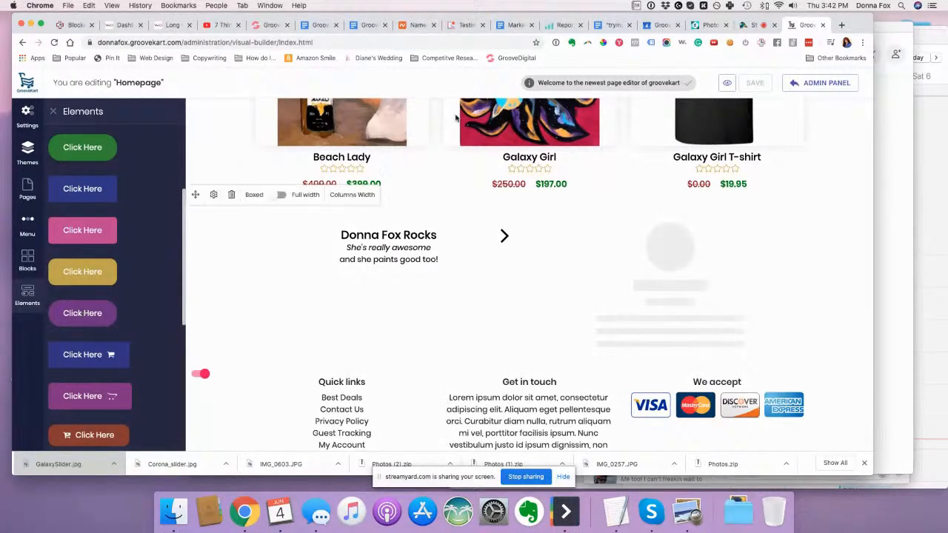
# - Replace the empty testimonials element in the second column with the plain purple rounded button
pyautogui.scroll(3, 509, 193)
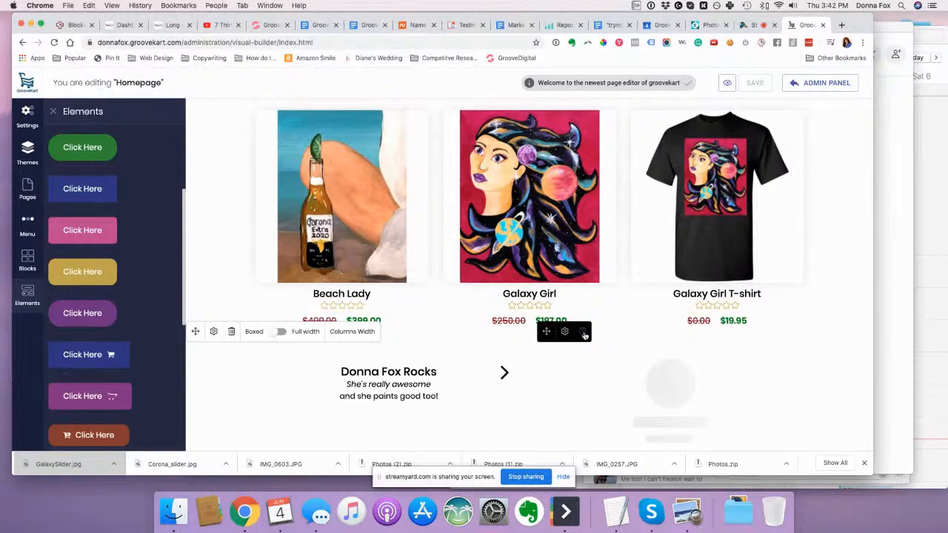
pyautogui.click(584, 333)
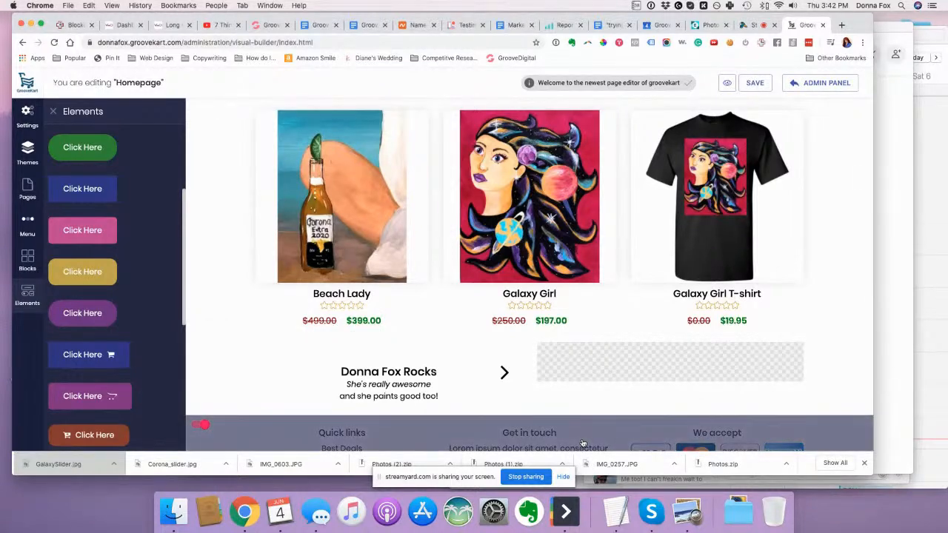
pyautogui.scroll(-2, 284, 416)
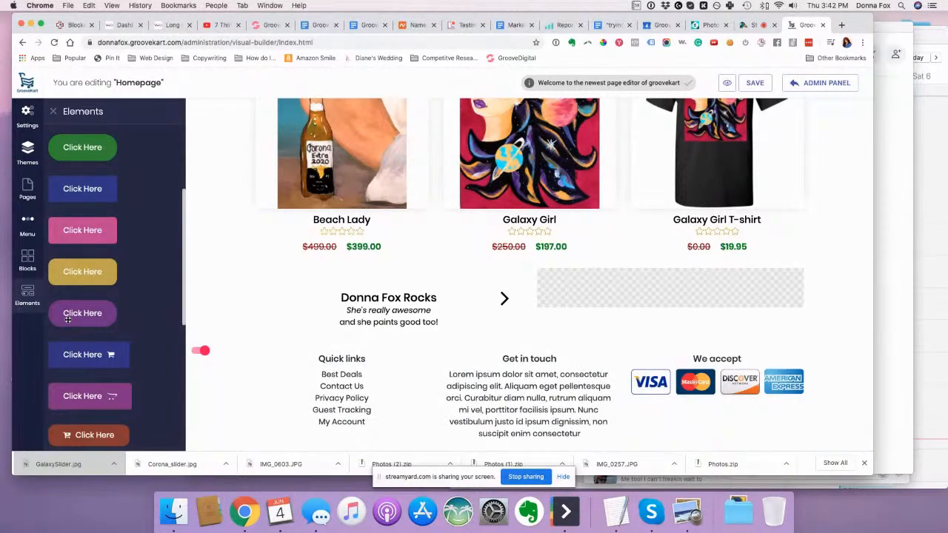
pyautogui.moveTo(67, 318); pyautogui.dragTo(628, 277)
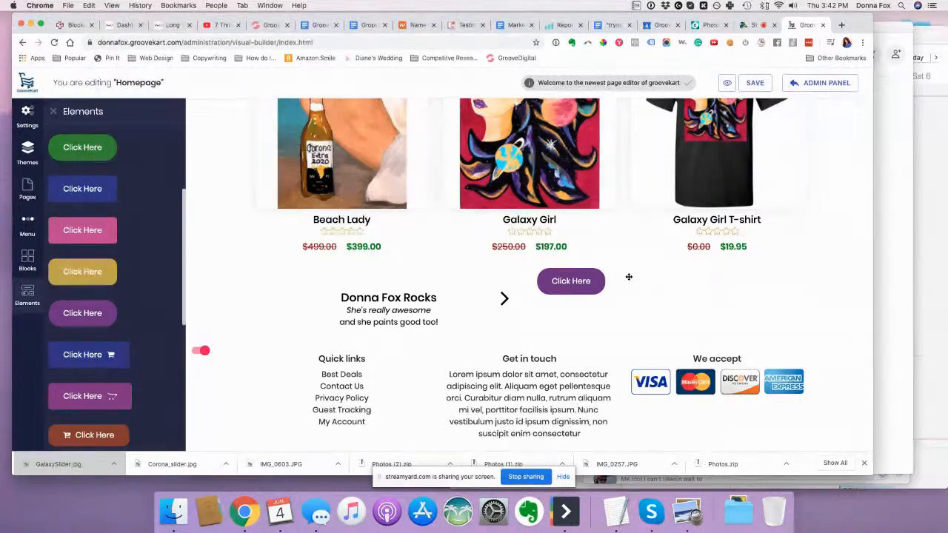
# - Change the purple button's label to "You Really Want this"
pyautogui.moveTo(581, 280)
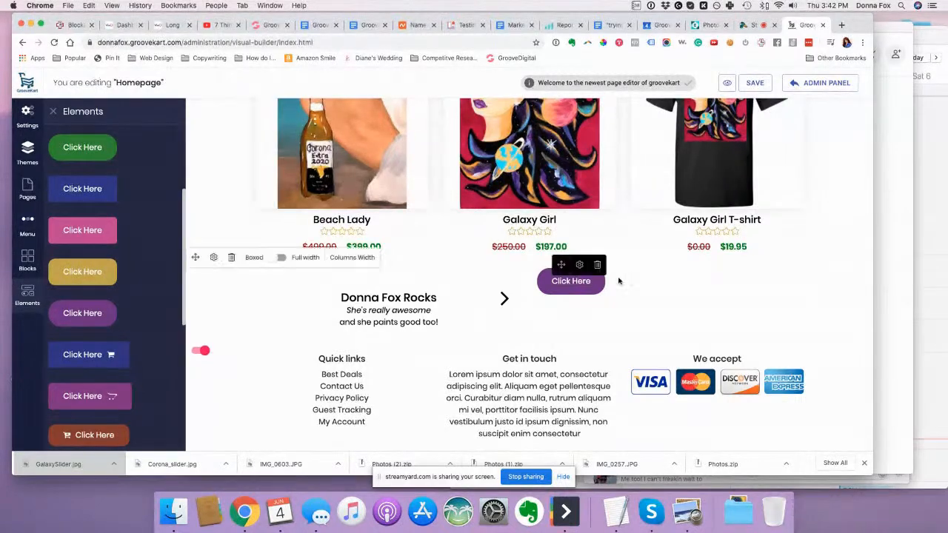
pyautogui.click(580, 265)
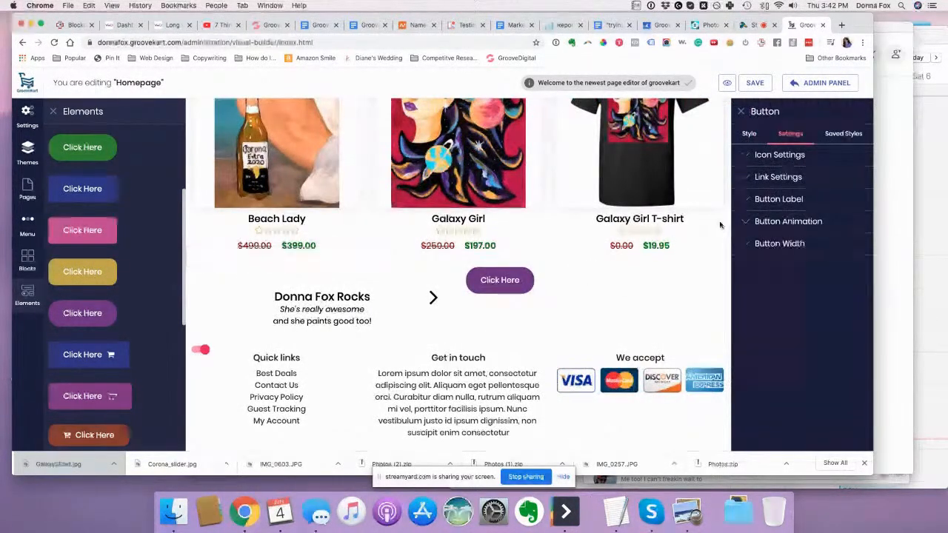
pyautogui.click(776, 198)
pyautogui.tripleClick(766, 255)
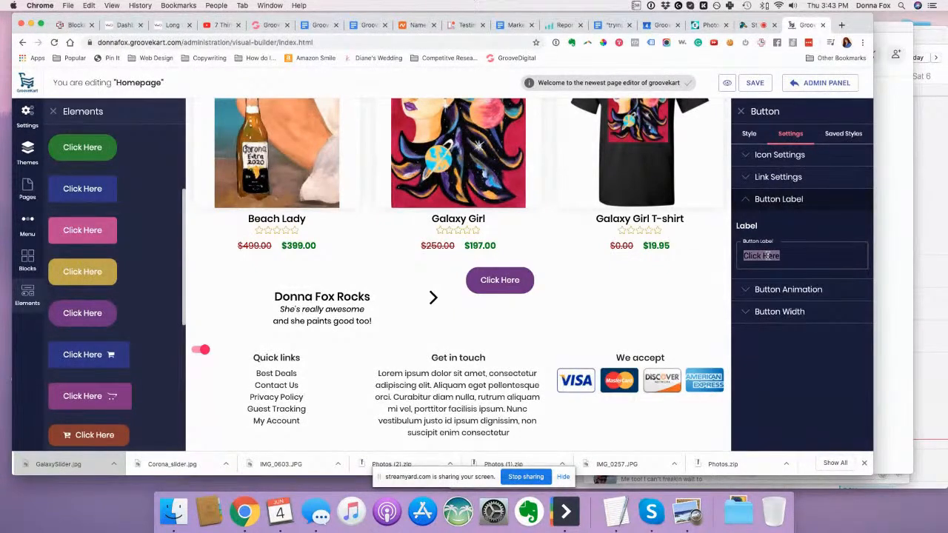
pyautogui.write('You Really Wna')
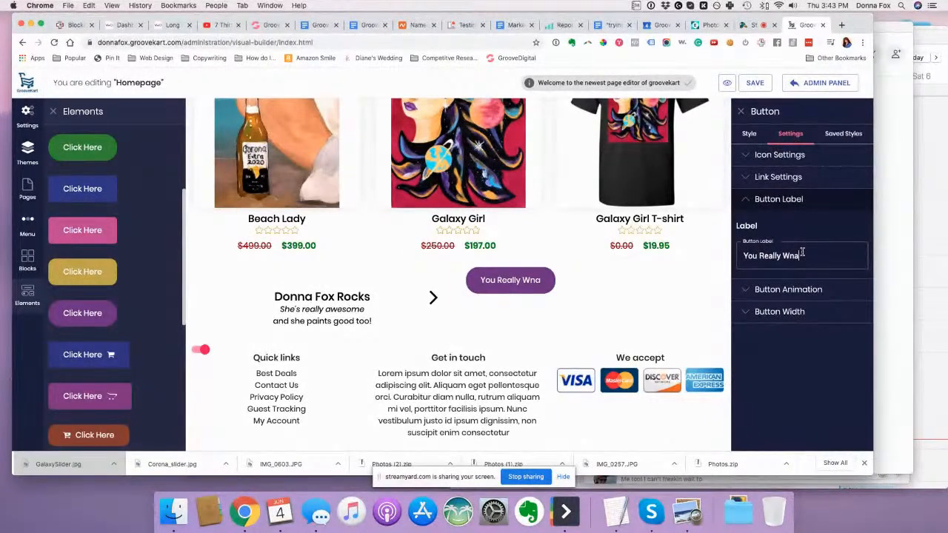
pyautogui.press('BackSpace')
pyautogui.press('BackSpace')
pyautogui.write('ant this')
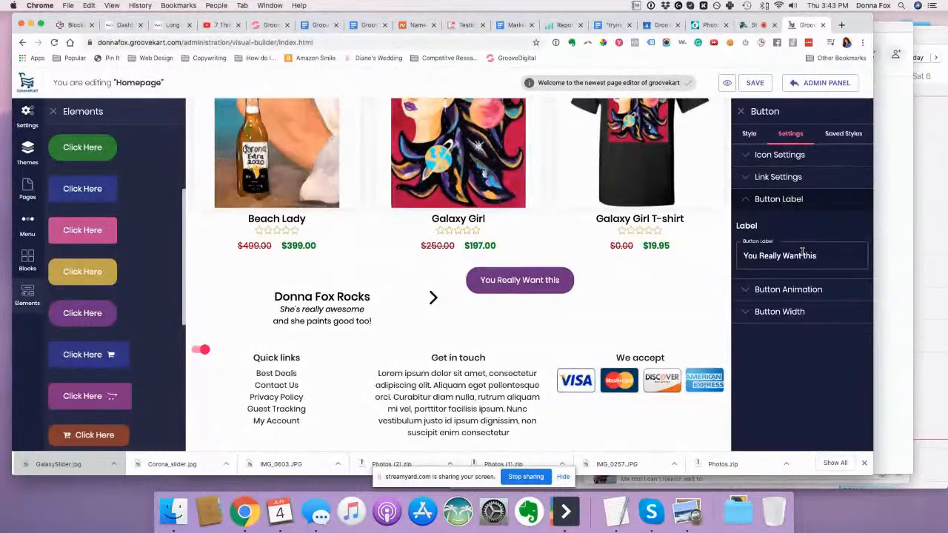
pyautogui.click(740, 112)
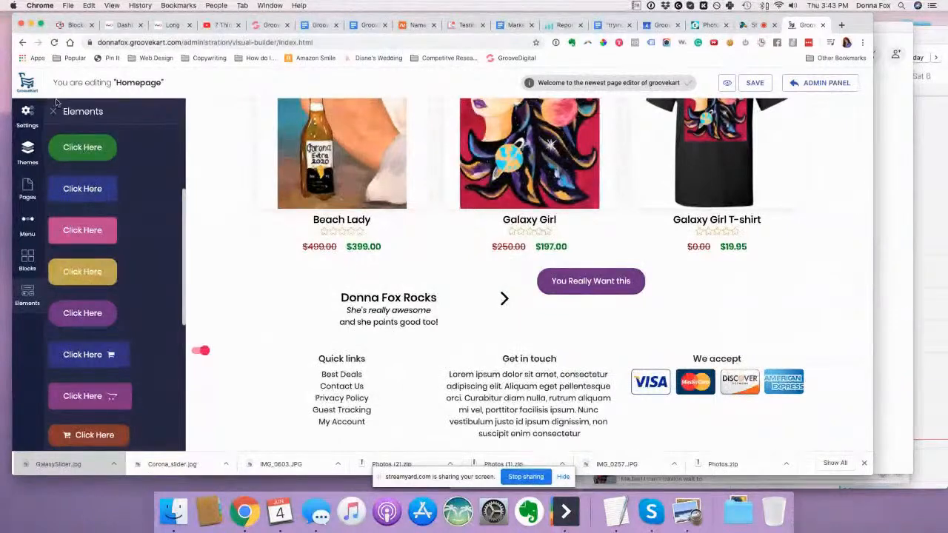
pyautogui.click(53, 114)
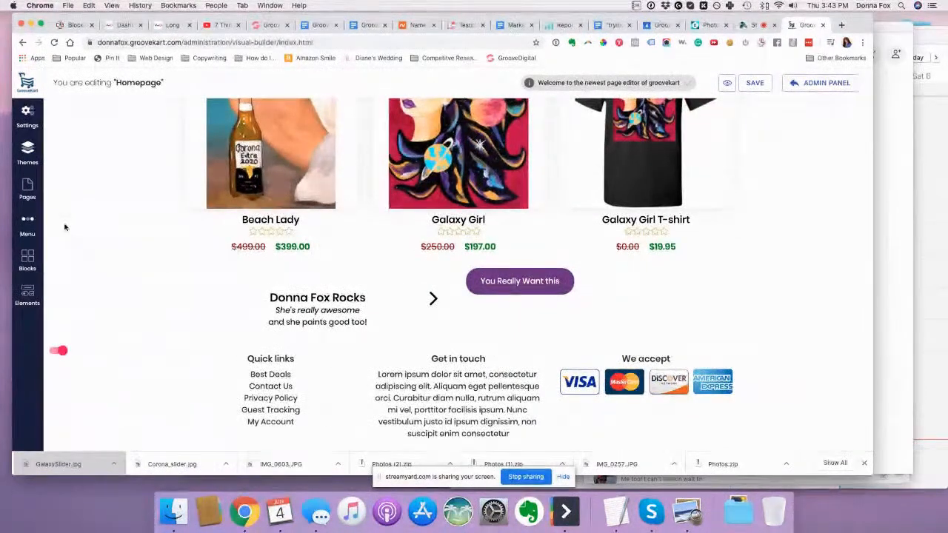
pyautogui.click(32, 294)
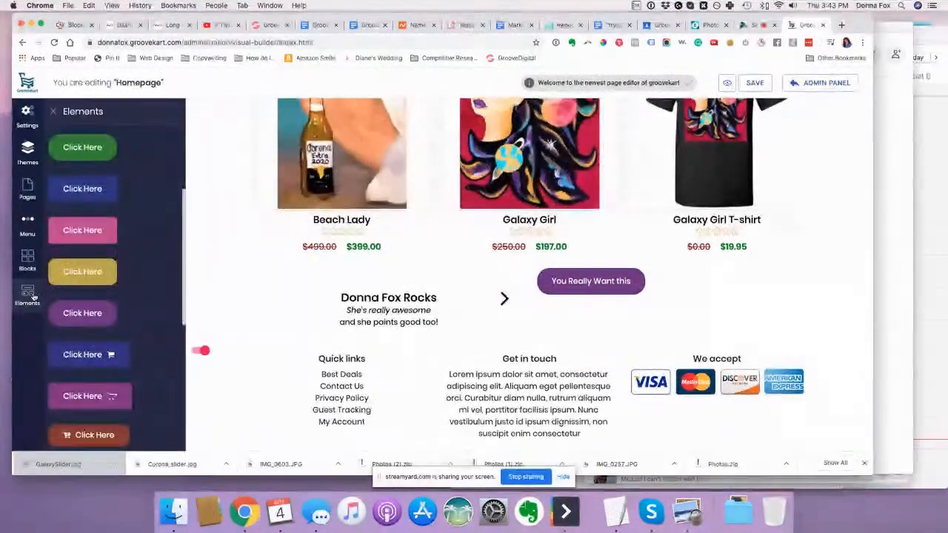
pyautogui.click(52, 114)
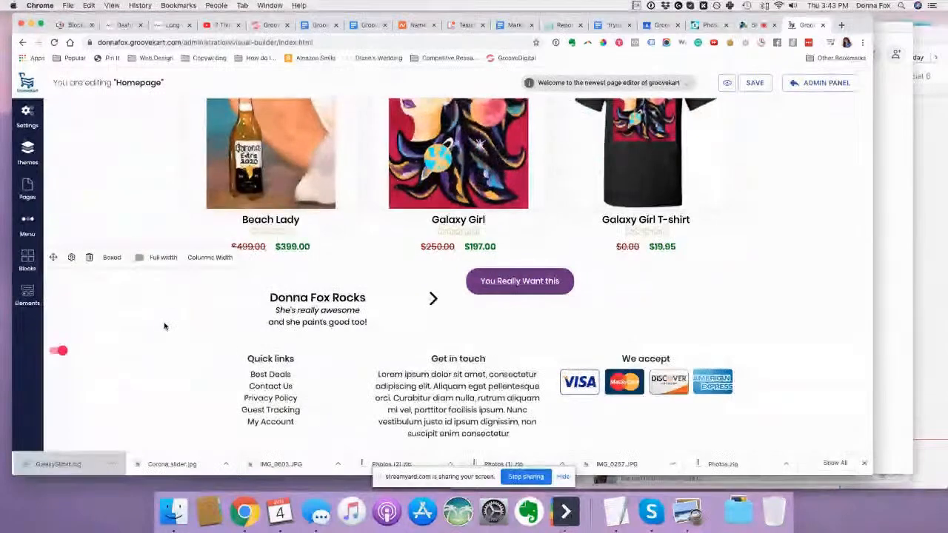
pyautogui.click(28, 292)
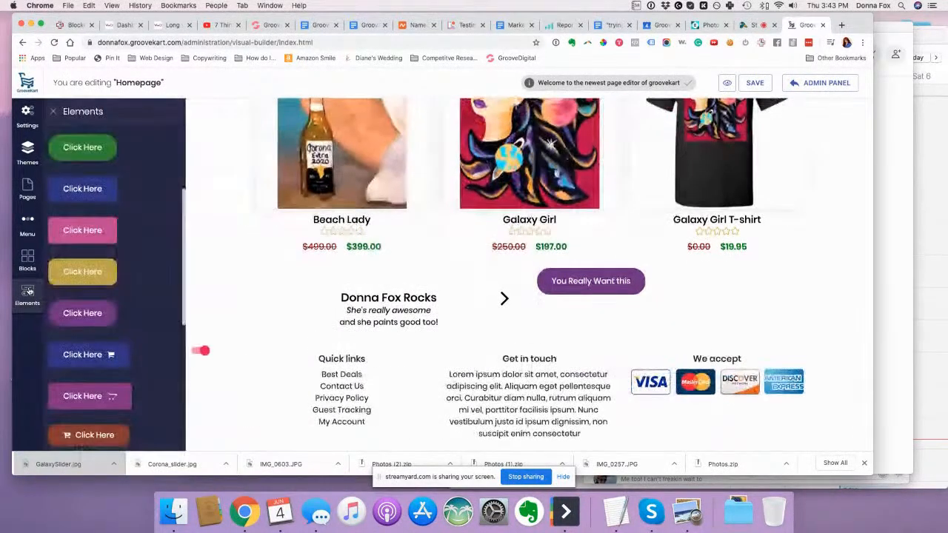
# - Add an image element above the purple button in the second column
pyautogui.scroll(5, 138, 220)
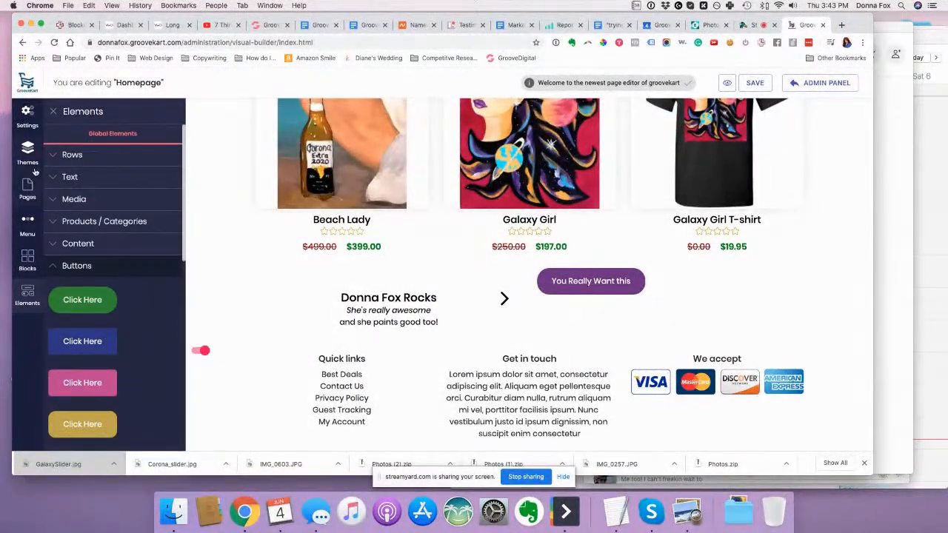
pyautogui.click(52, 200)
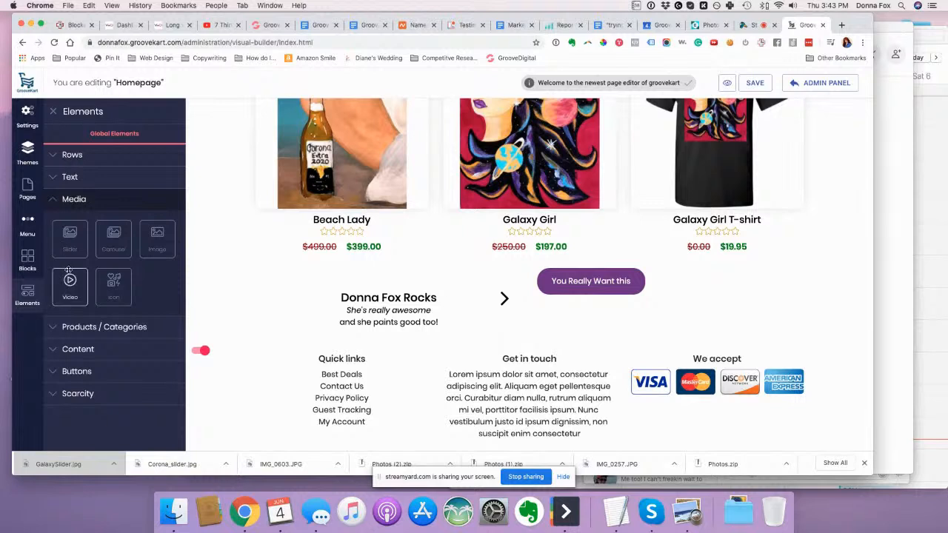
pyautogui.moveTo(153, 243); pyautogui.dragTo(566, 280)
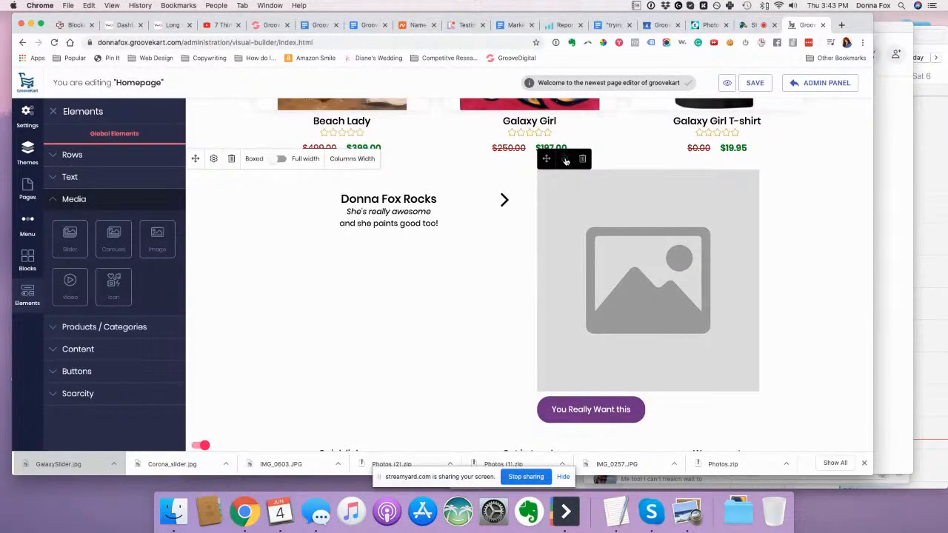
# - Upload Galaxy Girl.jpg from the GrooveStore folder into the new image element and save the homepage
pyautogui.click(565, 160)
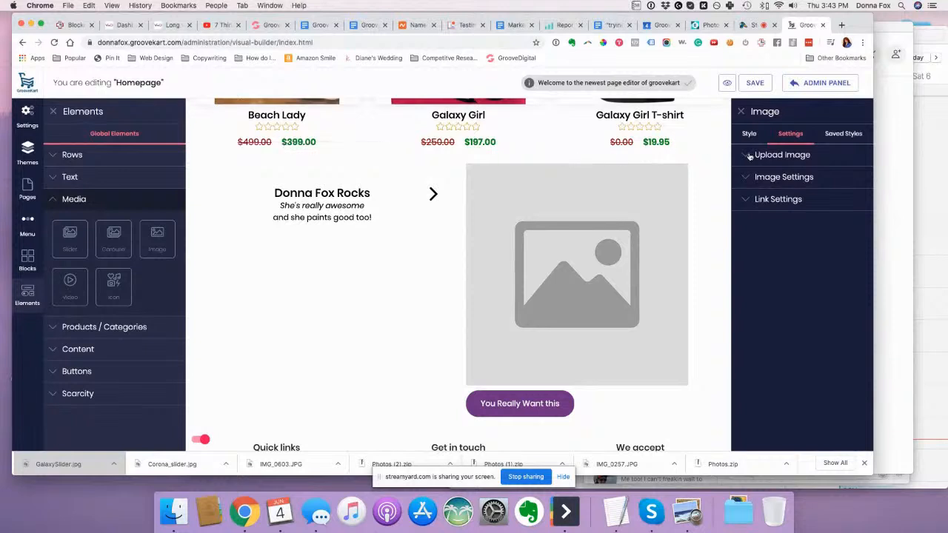
pyautogui.click(780, 156)
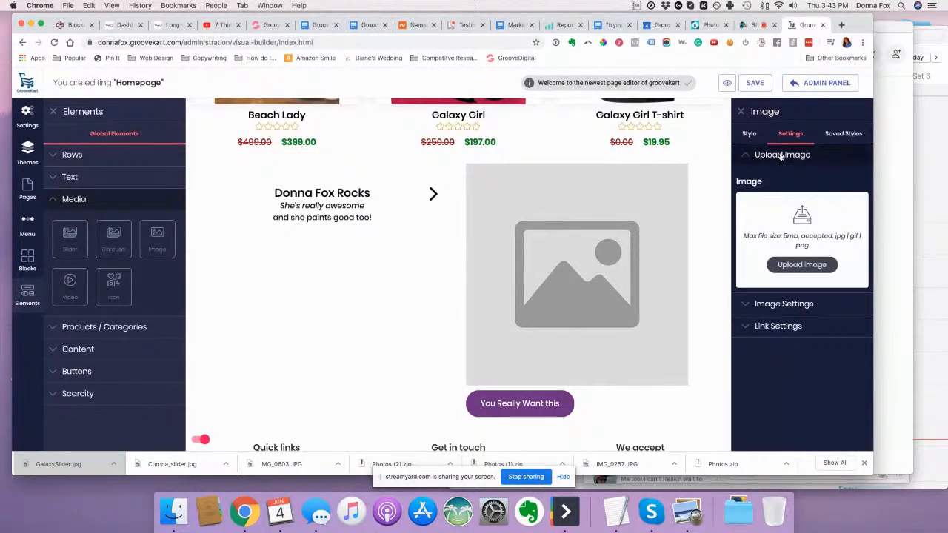
pyautogui.click(801, 265)
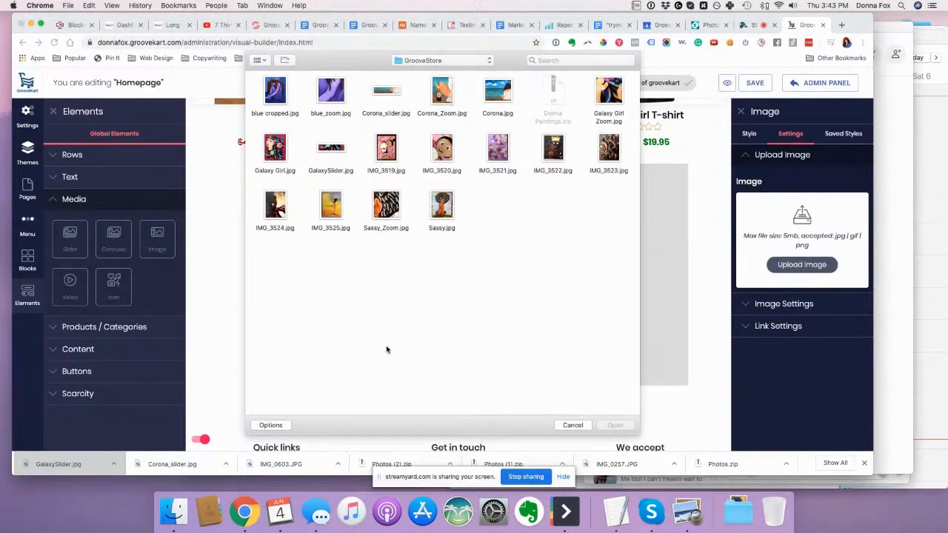
pyautogui.click(265, 144)
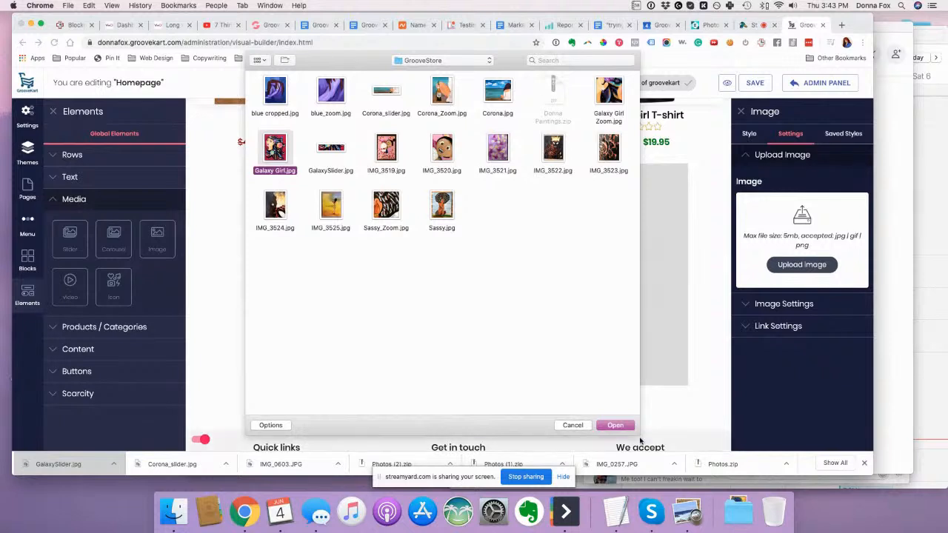
pyautogui.click(614, 425)
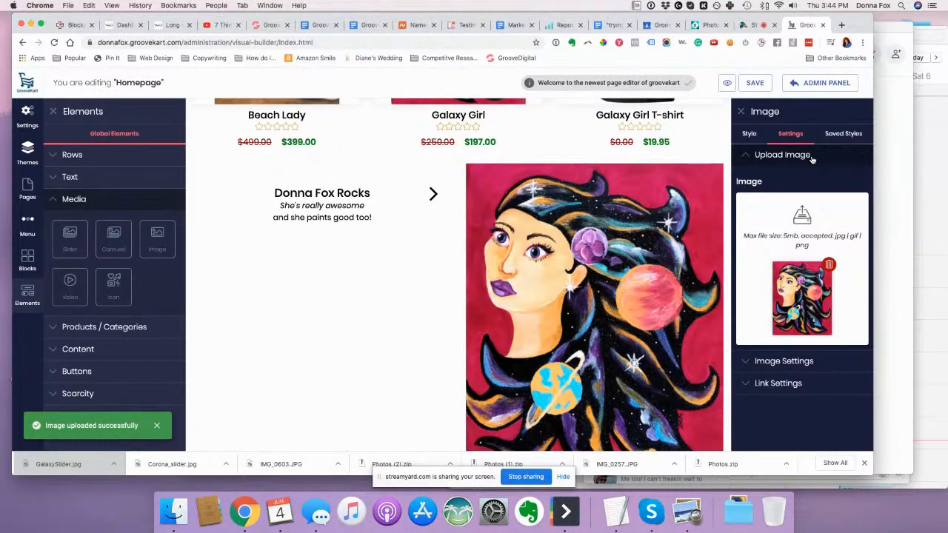
pyautogui.click(756, 83)
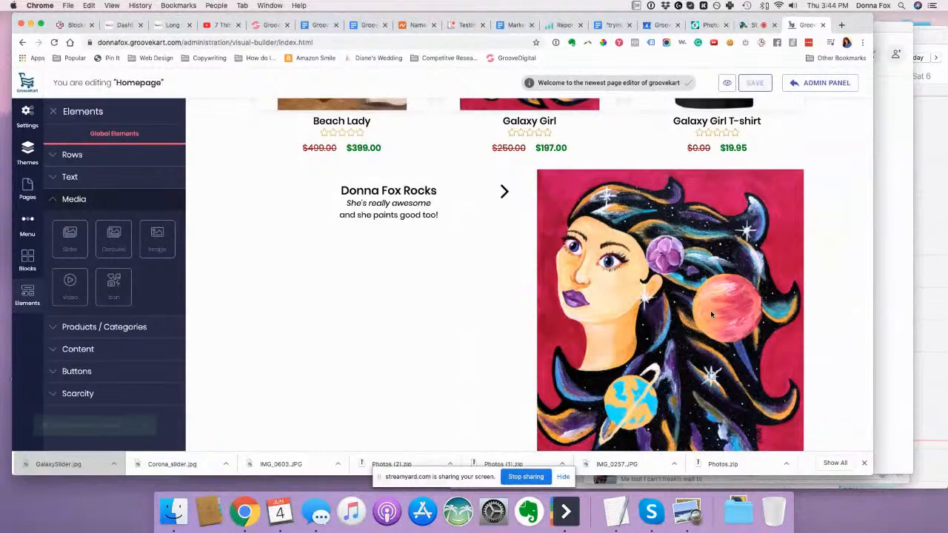
# - Change the purple button's label to "You Really Want This- Galaxy Girl" and save the homepage
pyautogui.scroll(-3, 710, 326)
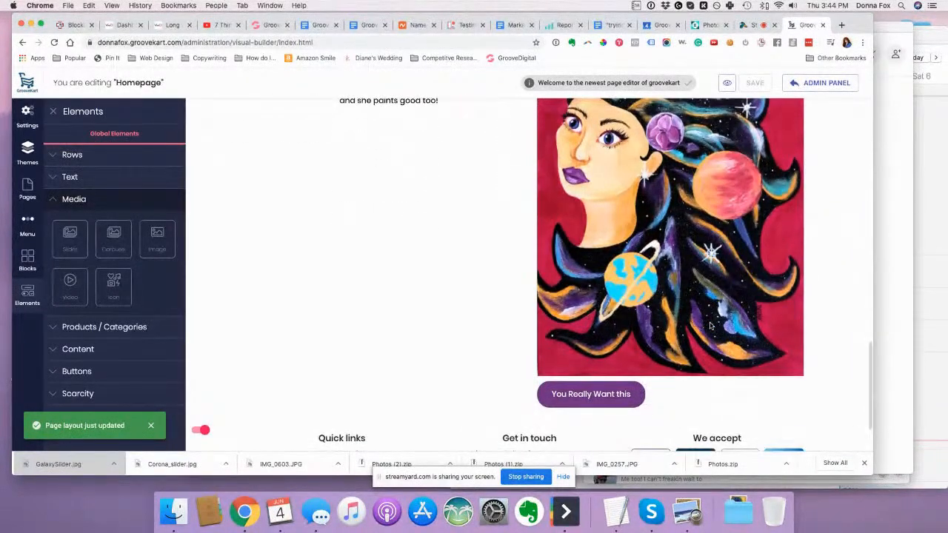
pyautogui.moveTo(692, 410)
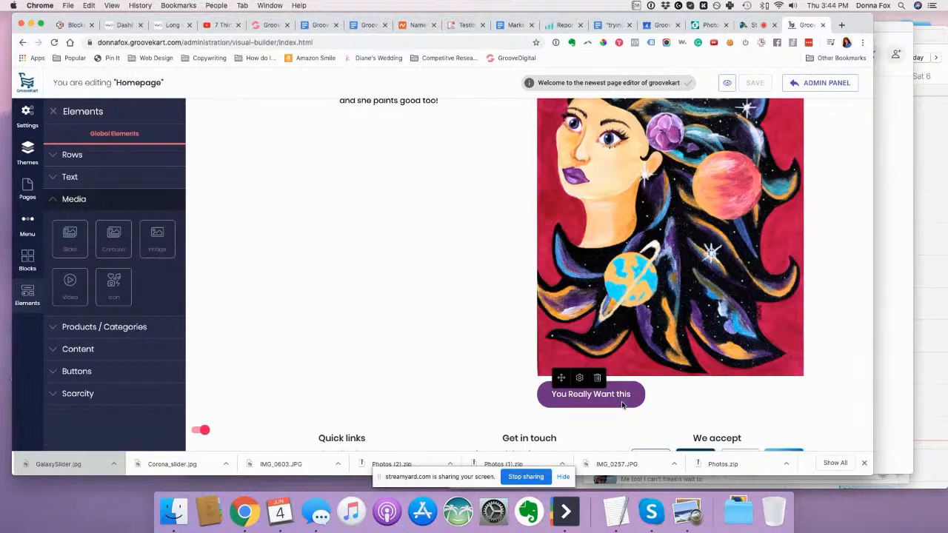
pyautogui.click(581, 378)
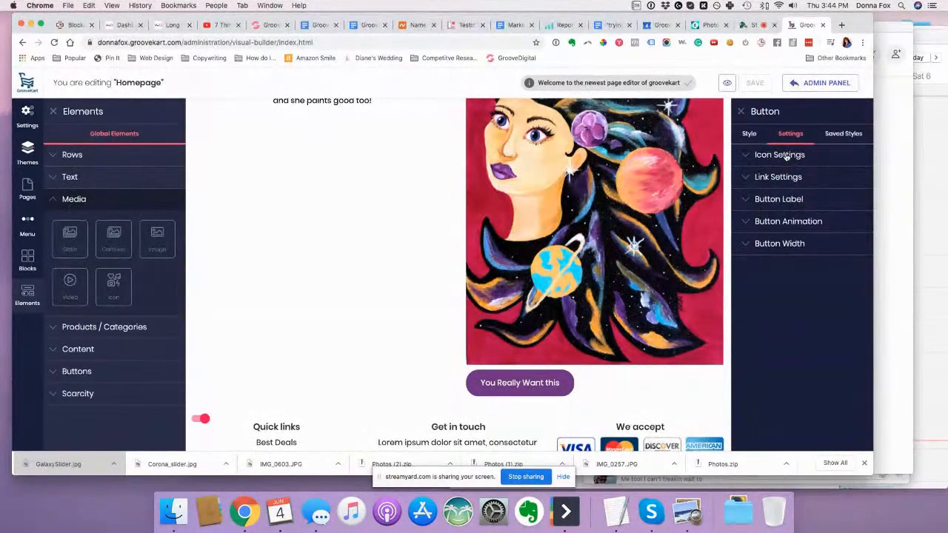
pyautogui.click(787, 198)
pyautogui.click(826, 256)
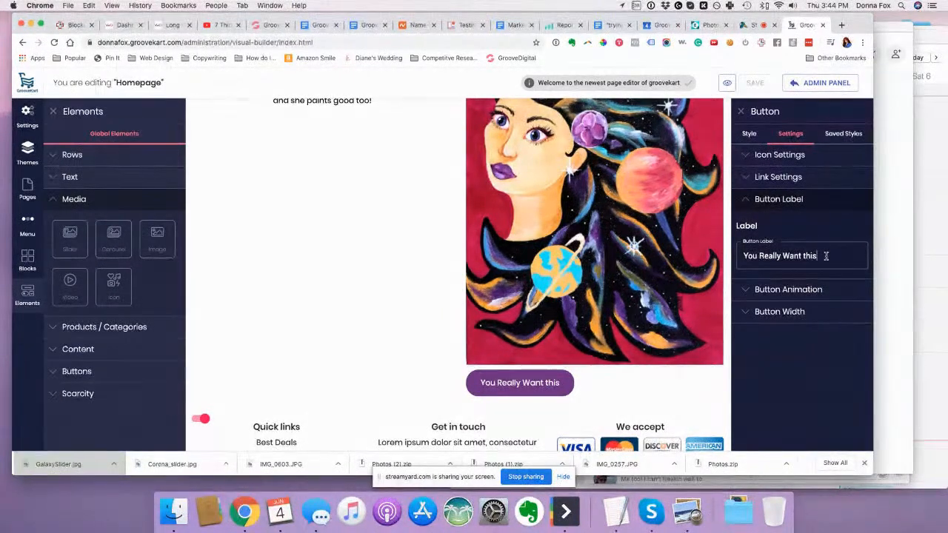
pyautogui.press('BackSpace')
pyautogui.press('BackSpace')
pyautogui.press('BackSpace')
pyautogui.press('BackSpace')
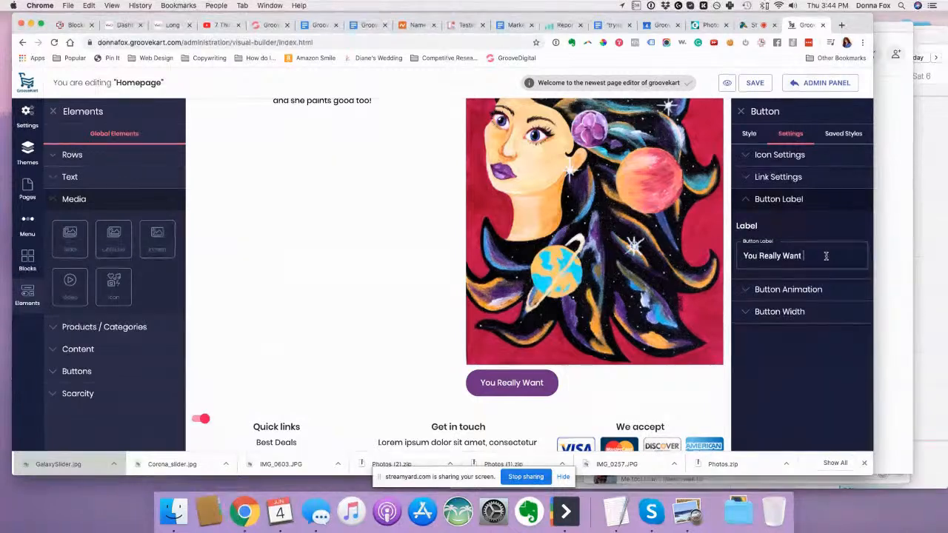
pyautogui.write('This- GAla')
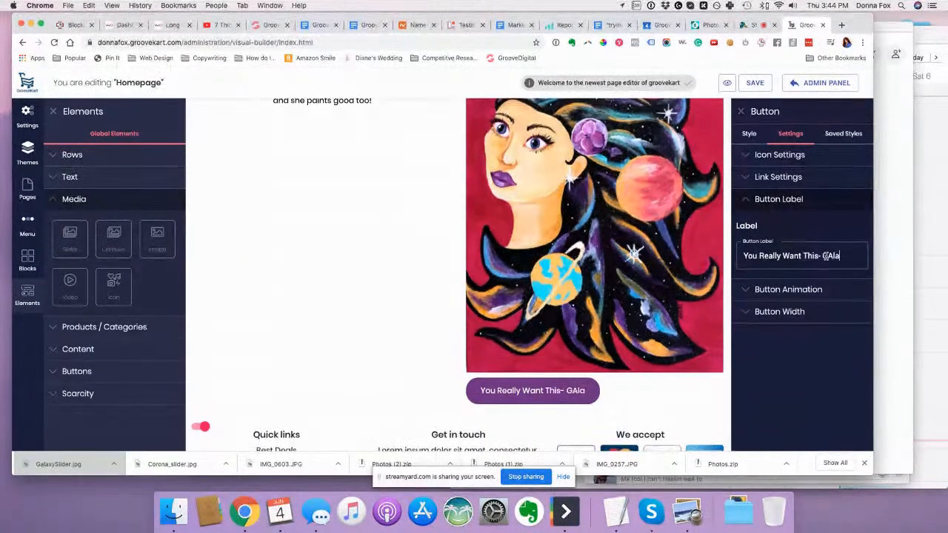
pyautogui.press('BackSpace')
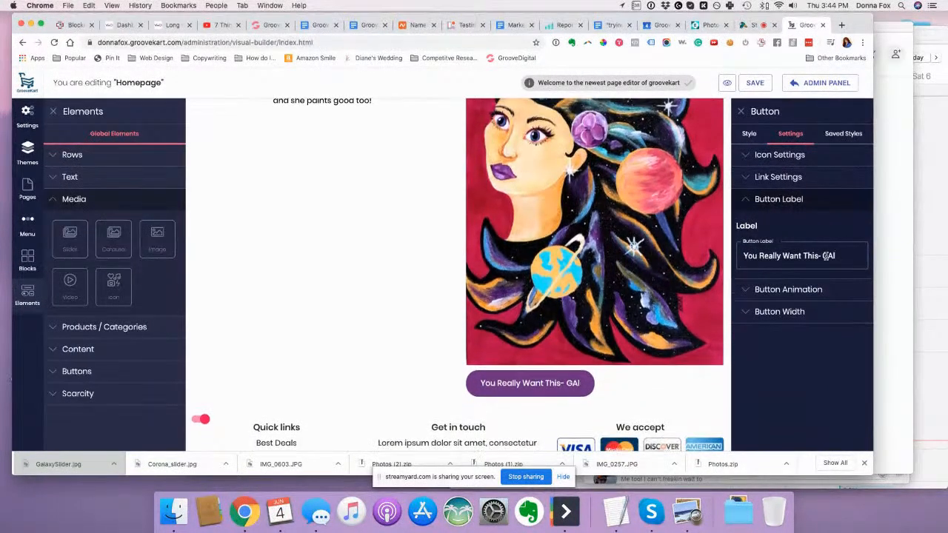
pyautogui.press('BackSpace')
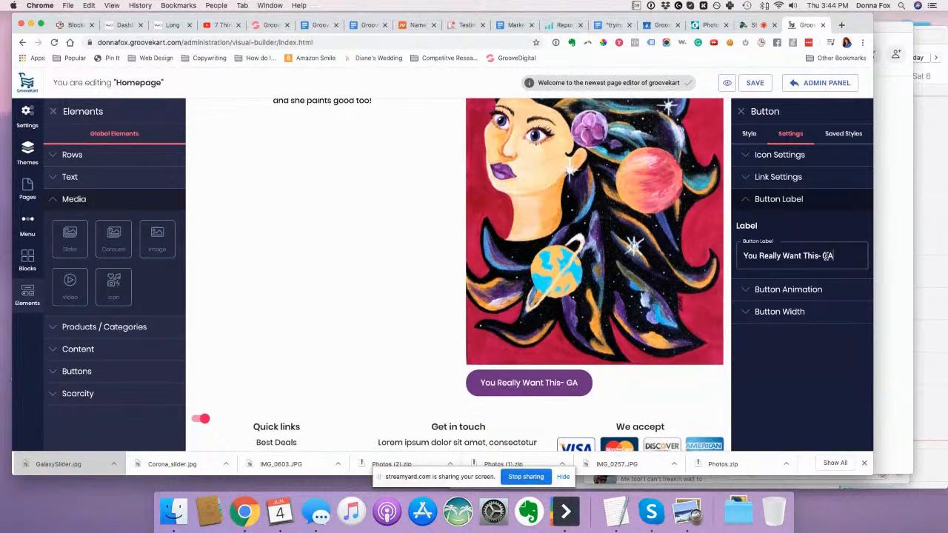
pyautogui.press('BackSpace')
pyautogui.write('alaxy Girl')
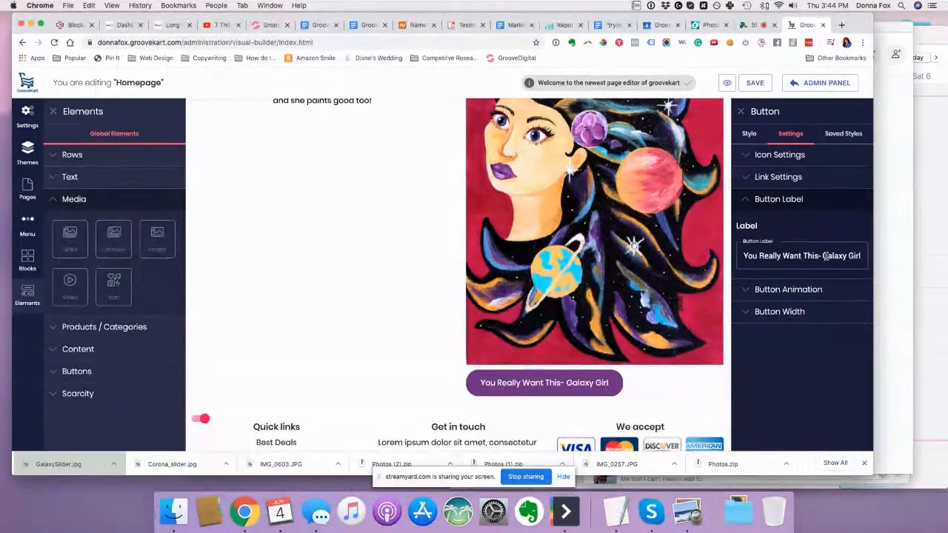
pyautogui.click(741, 111)
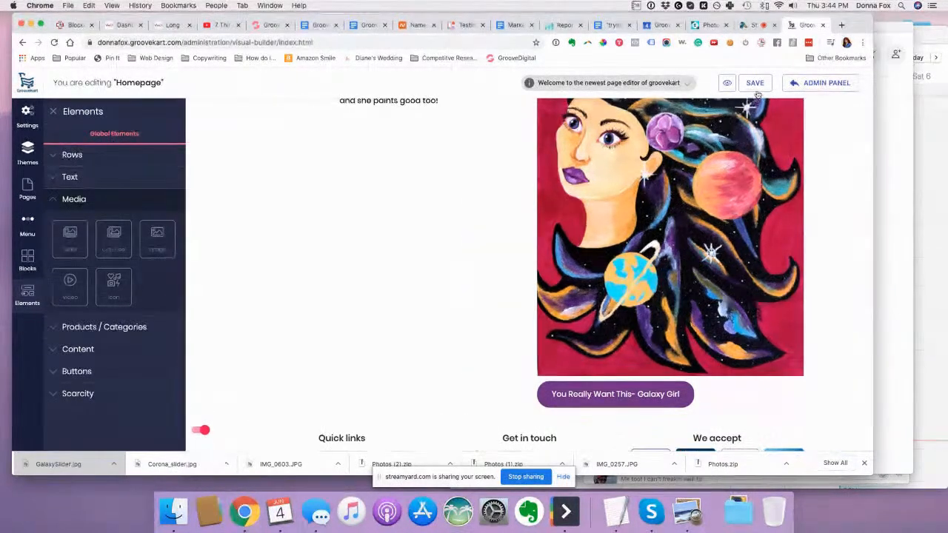
pyautogui.click(754, 84)
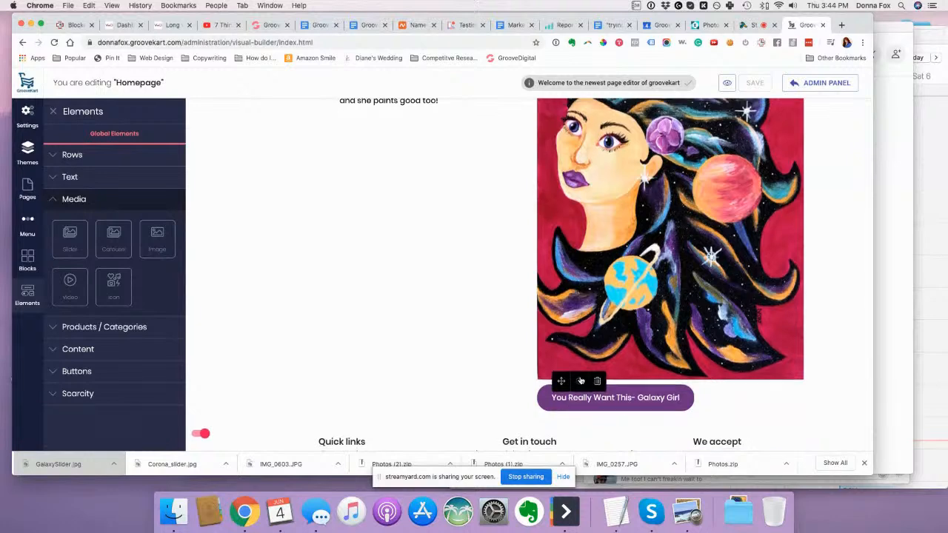
# - Set the purple button's block position to Center and save the homepage
pyautogui.click(581, 379)
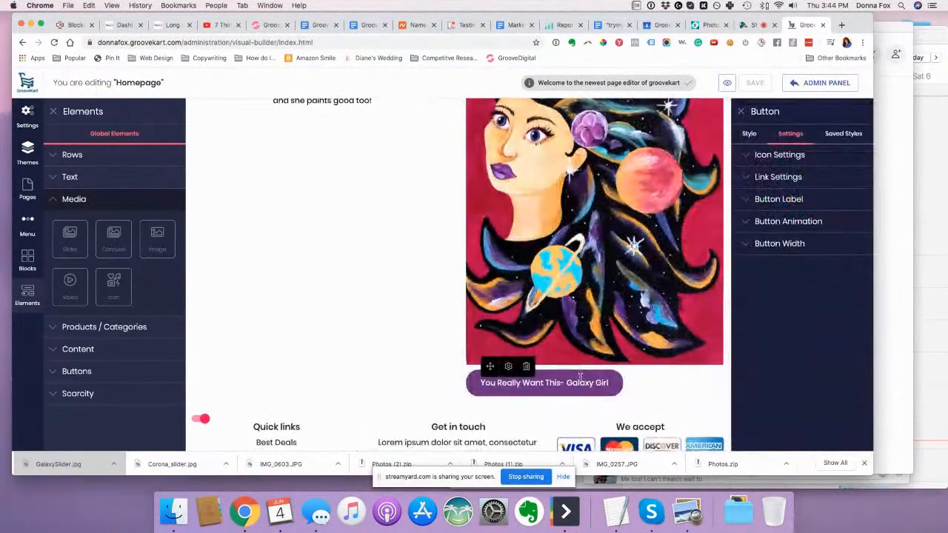
pyautogui.click(747, 245)
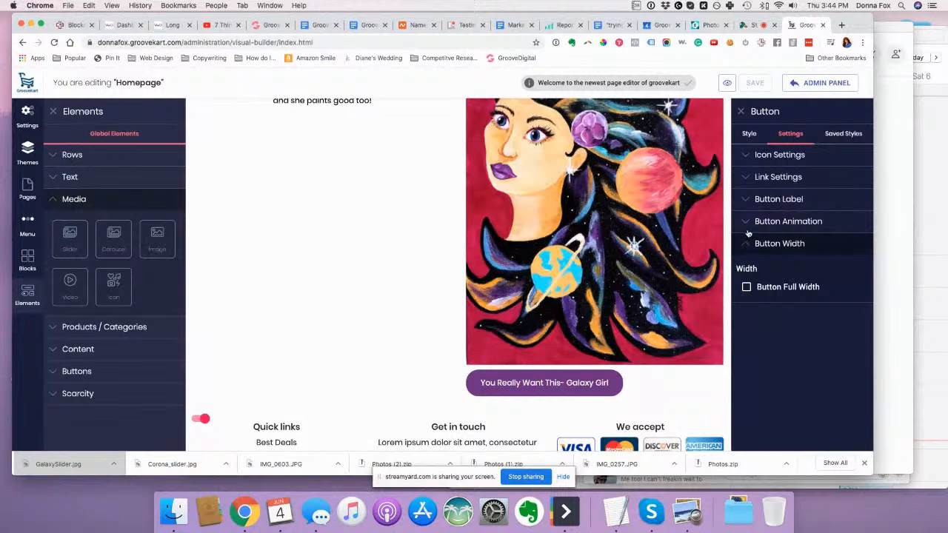
pyautogui.click(746, 222)
pyautogui.click(746, 205)
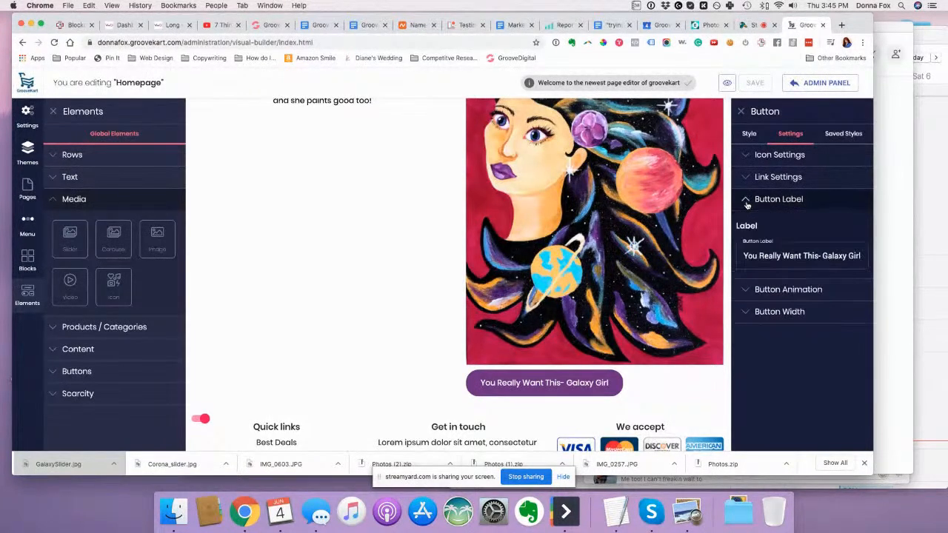
pyautogui.click(745, 138)
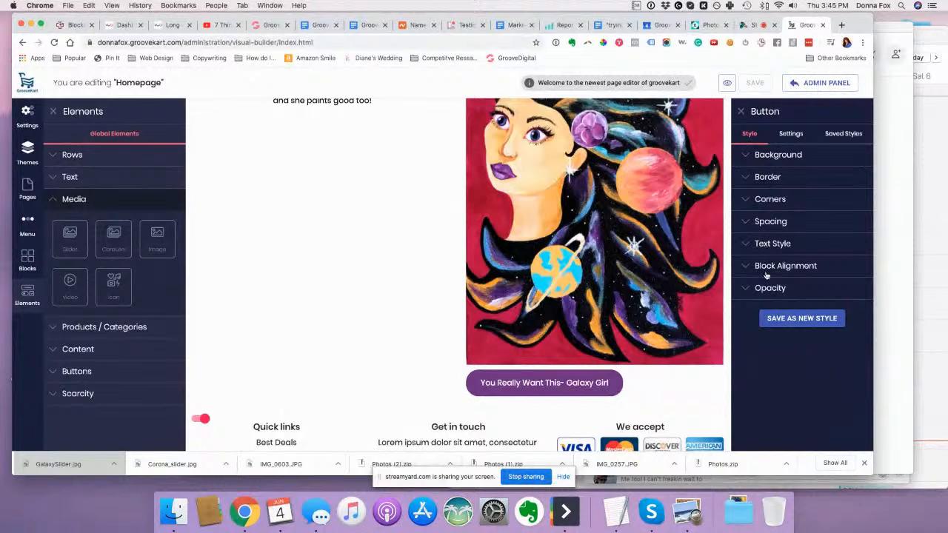
pyautogui.click(770, 225)
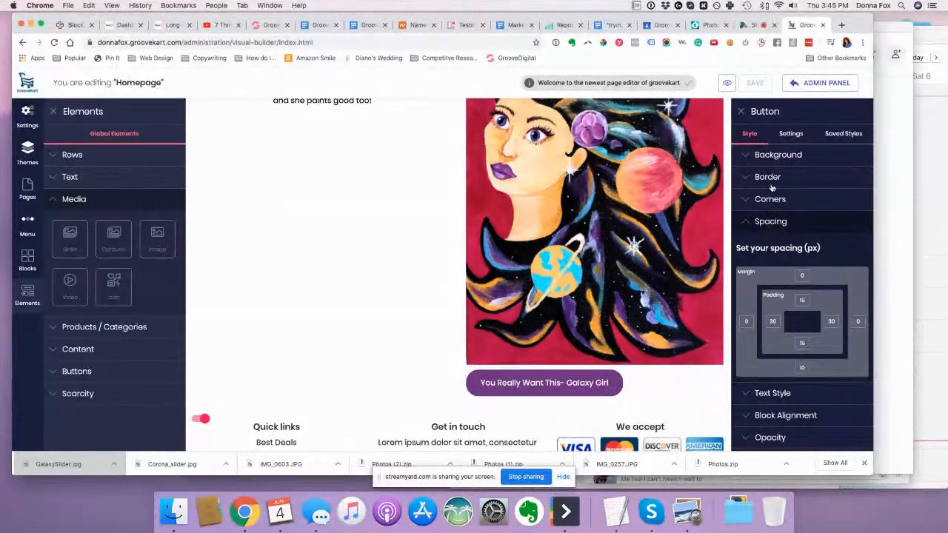
pyautogui.scroll(-2, 781, 337)
pyautogui.click(775, 381)
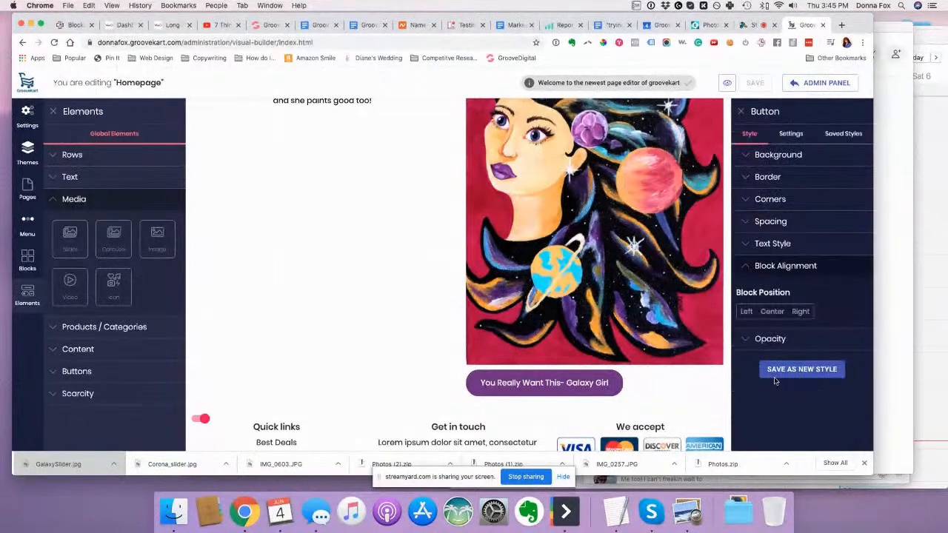
pyautogui.click(772, 311)
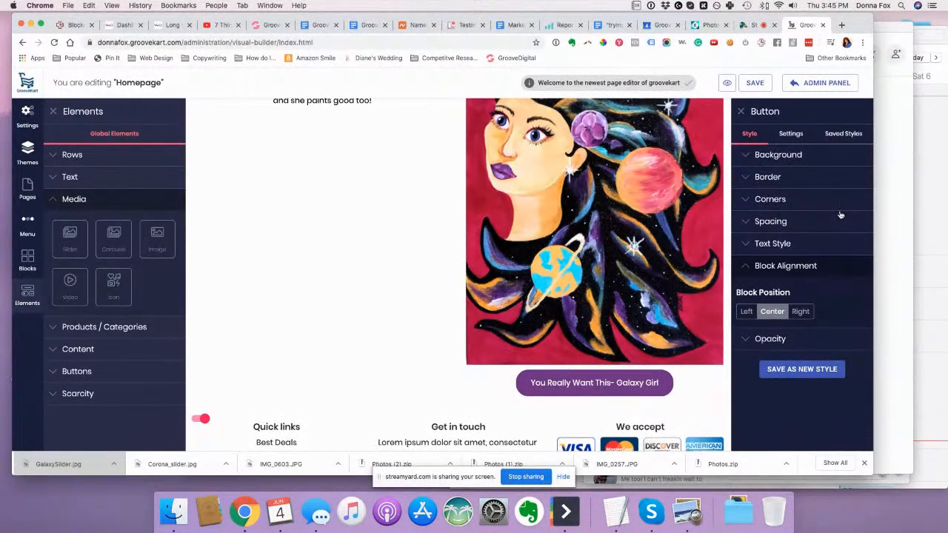
pyautogui.click(790, 134)
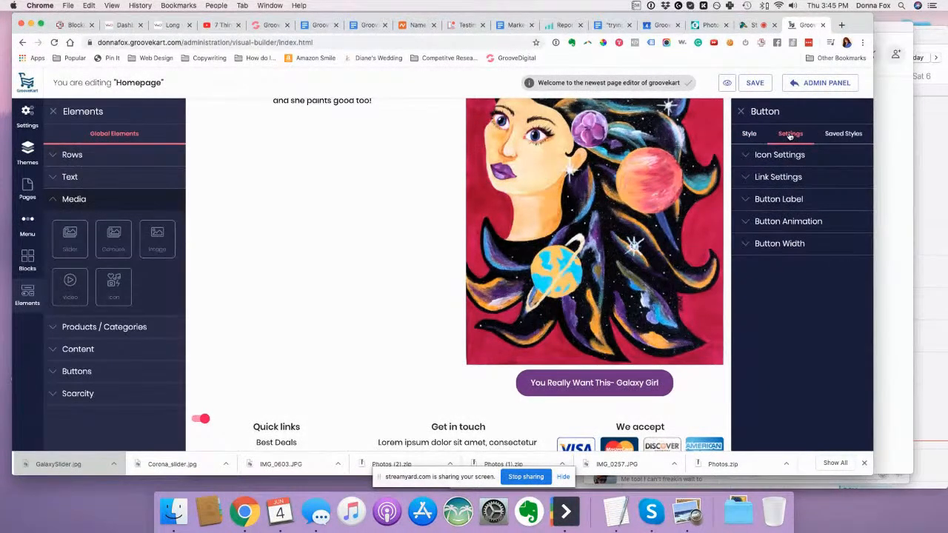
pyautogui.click(755, 82)
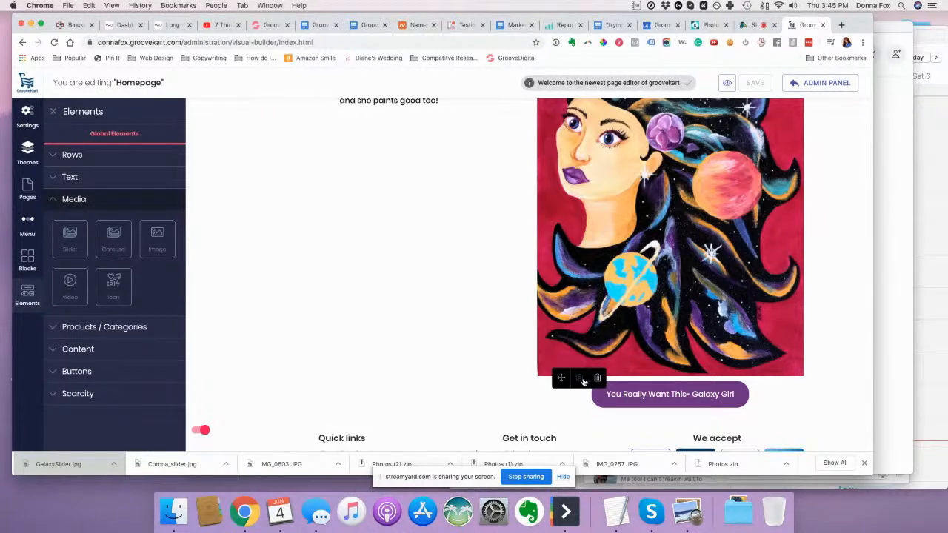
# - Open the live store's website in a new browser tab and review the homepage down to the product image and button
pyautogui.click(841, 26)
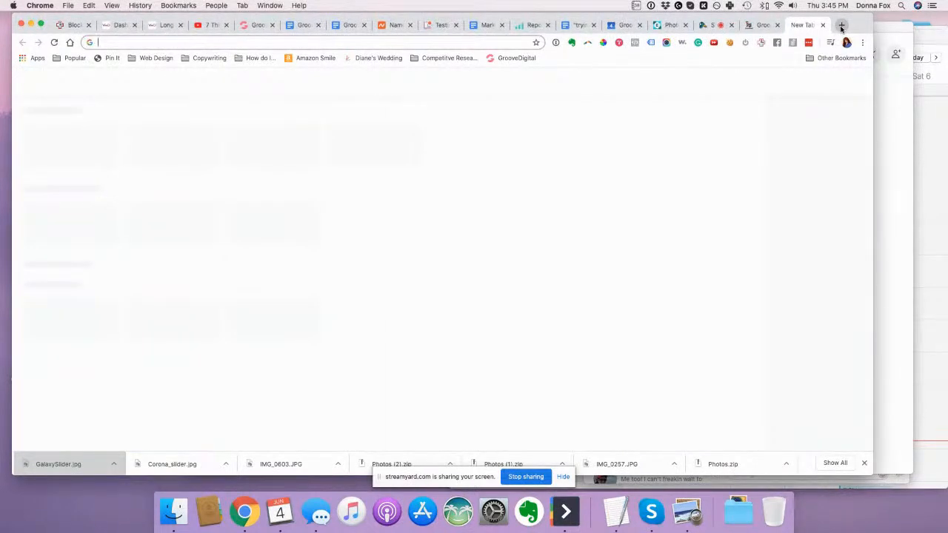
pyautogui.write('donnafoxart.com')
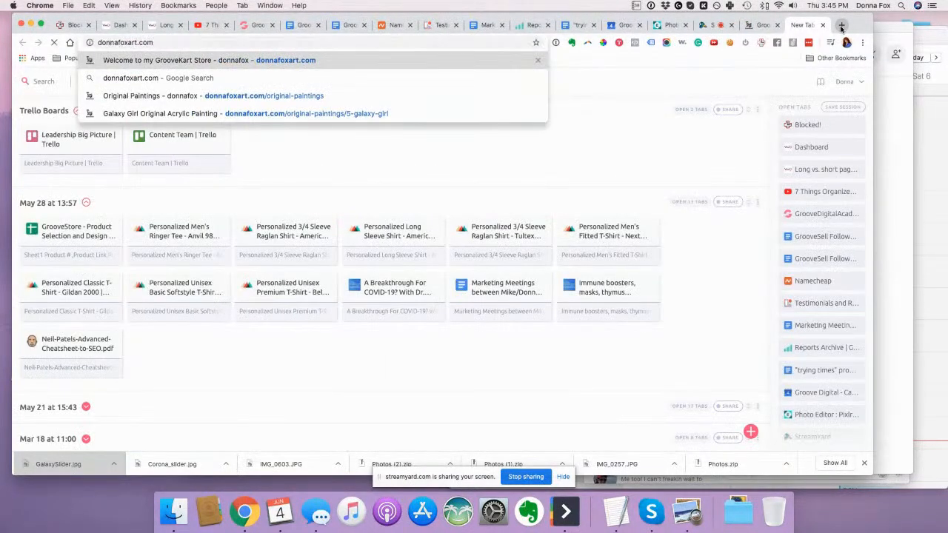
pyautogui.press('Return')
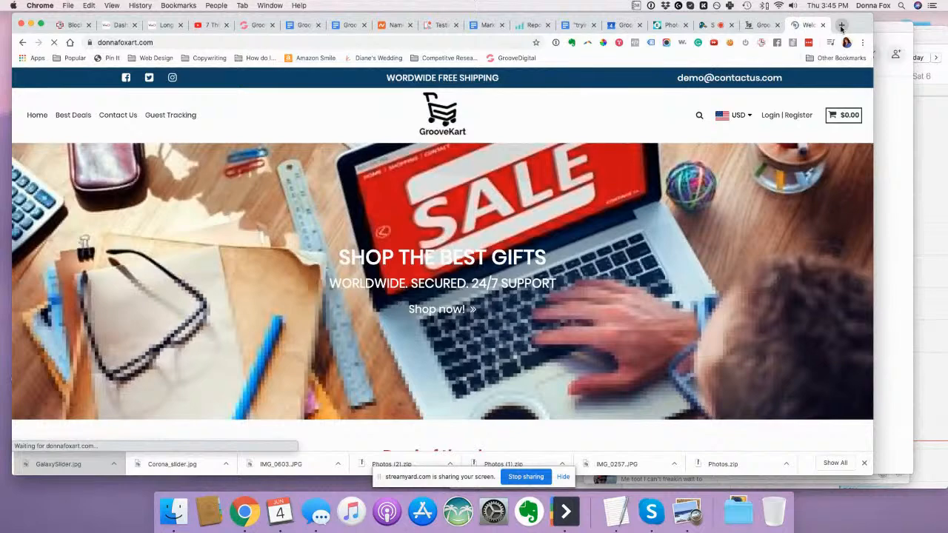
pyautogui.scroll(-5, 574, 292)
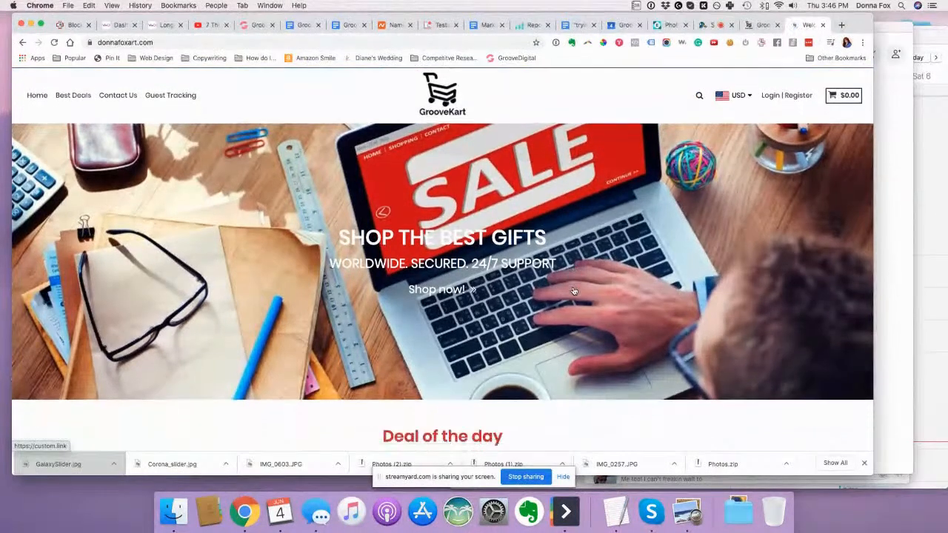
pyautogui.scroll(-3, 574, 293)
pyautogui.scroll(-5, 578, 201)
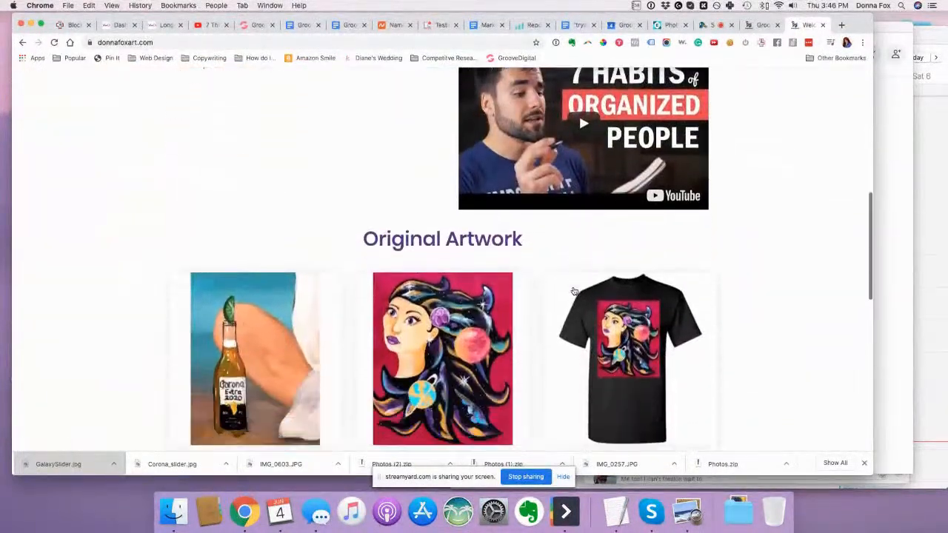
pyautogui.scroll(-5, 574, 291)
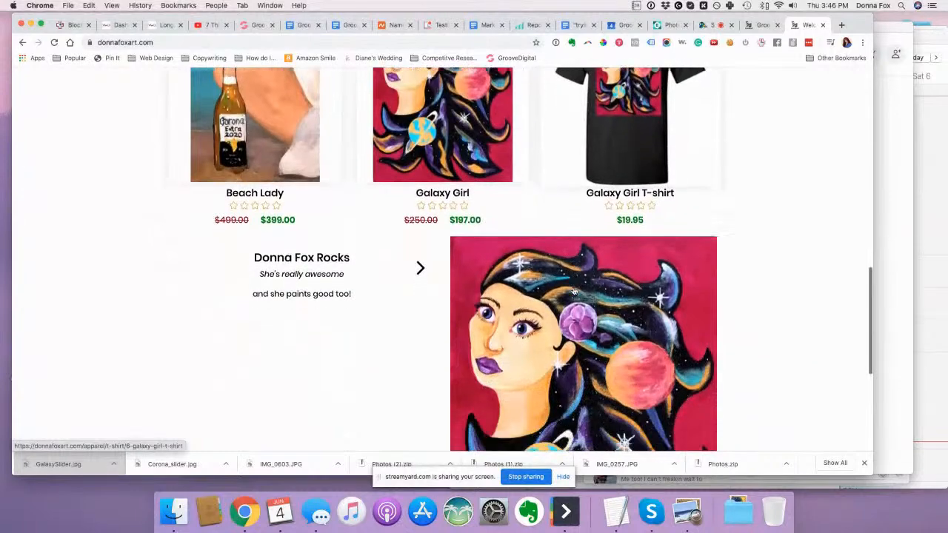
pyautogui.scroll(-4, 574, 291)
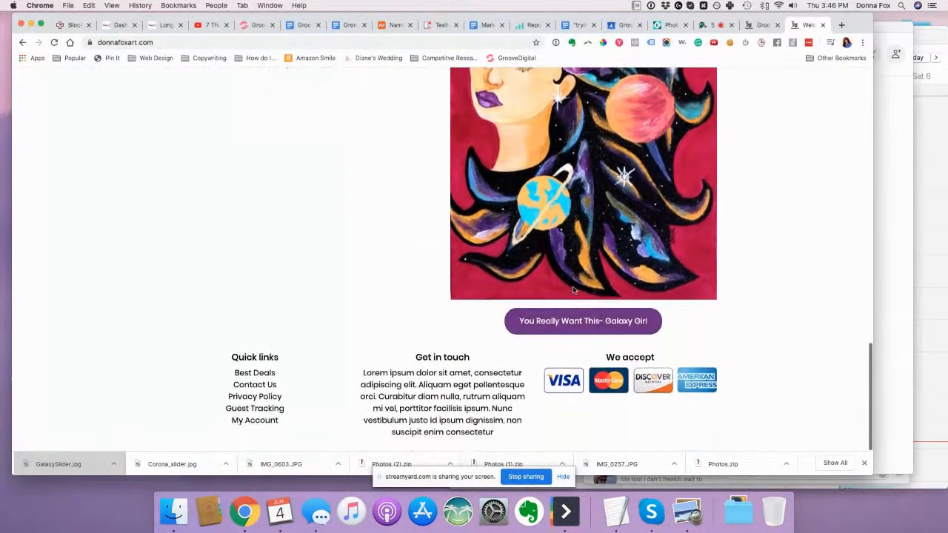
pyautogui.scroll(5, 574, 291)
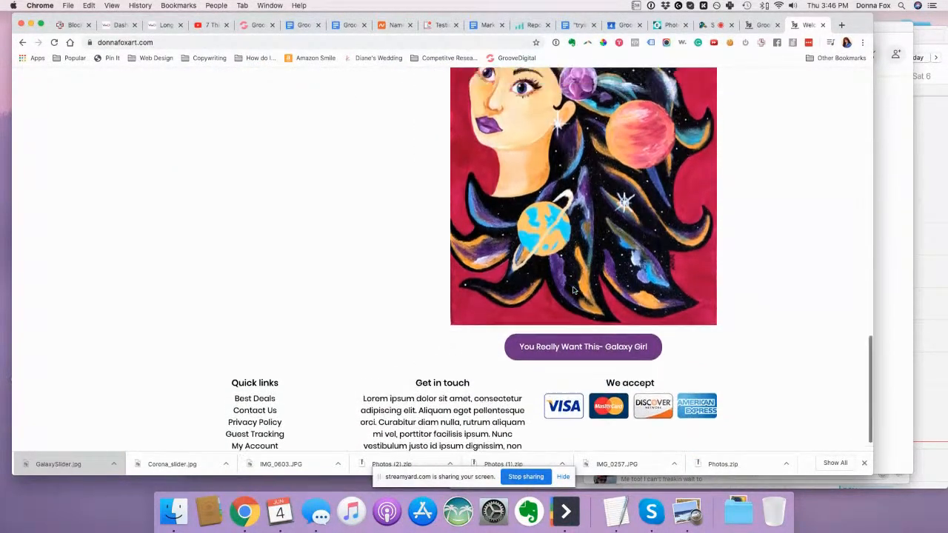
pyautogui.scroll(-4, 574, 291)
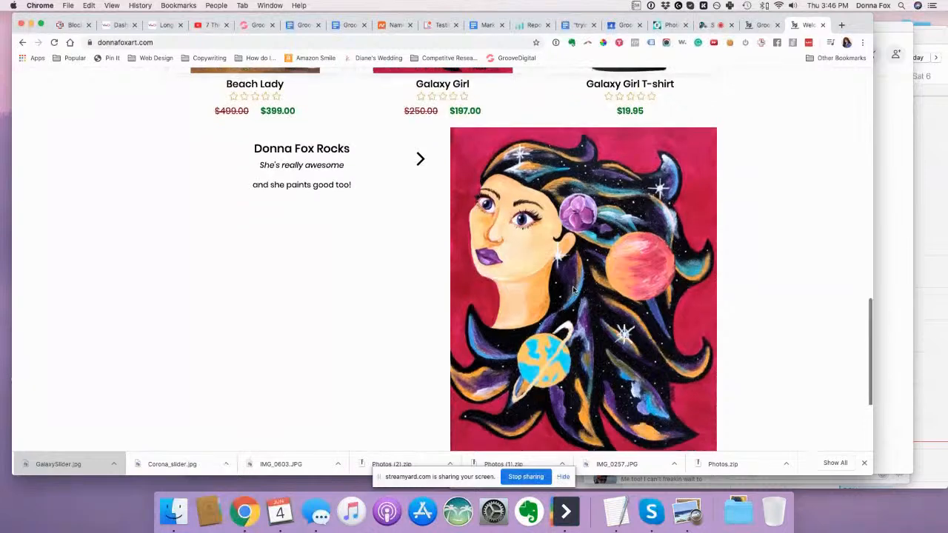
pyautogui.scroll(6, 576, 359)
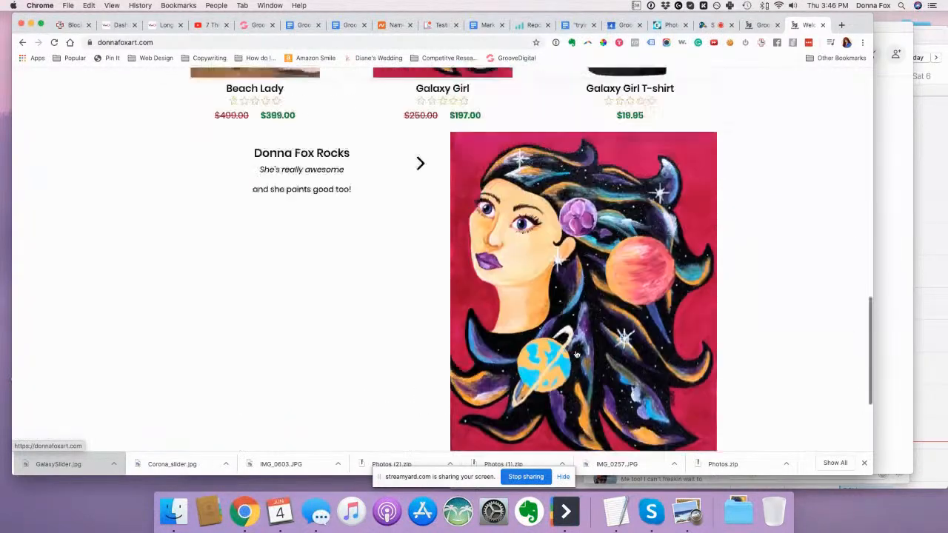
# - Open the Galaxy Girl product page on the live store, copy its web address, and return to the homepage editor
pyautogui.click(397, 100)
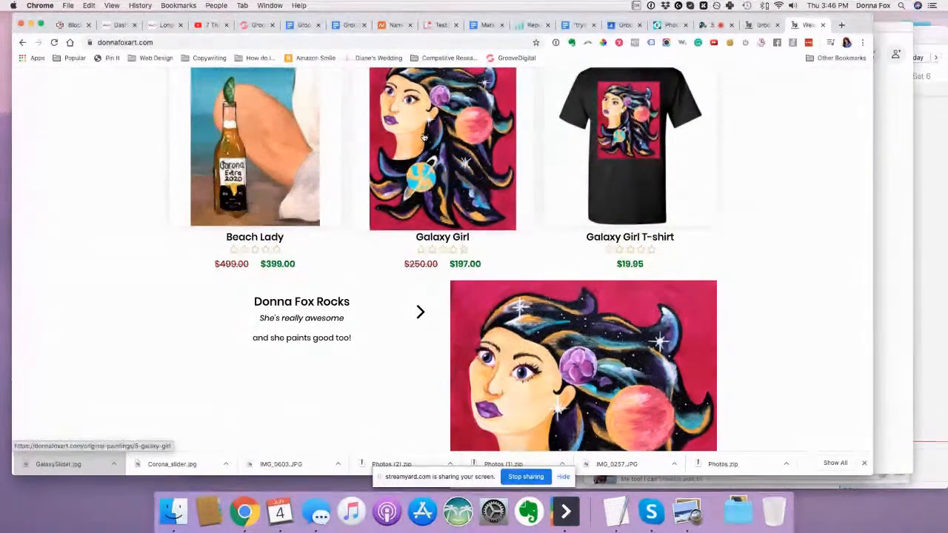
pyautogui.click(250, 44)
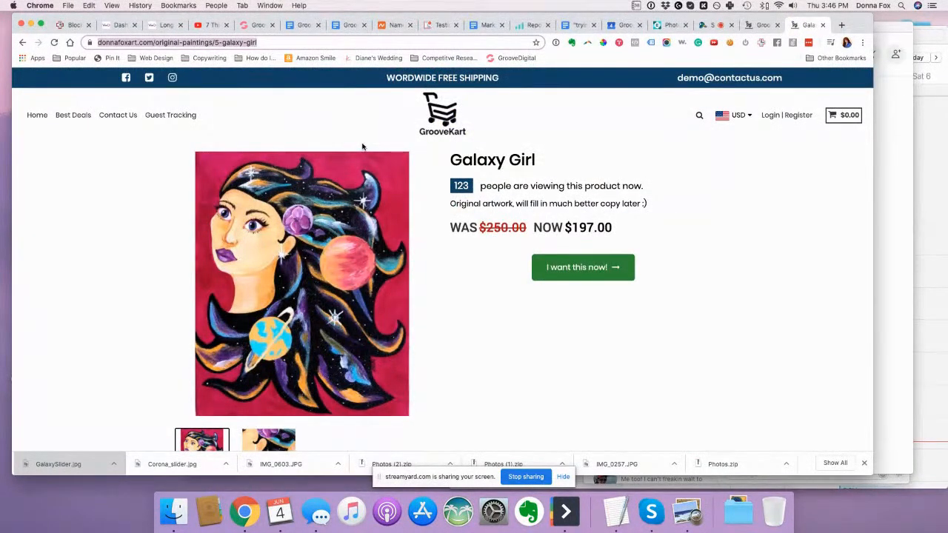
pyautogui.click(767, 26)
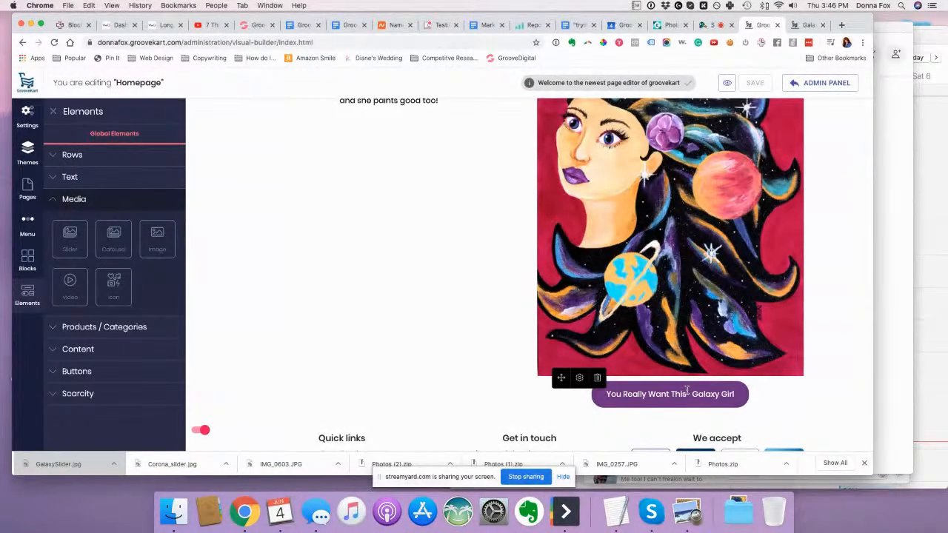
# - Open the purple Galaxy Girl button's link settings and keep Same Window as the link target
pyautogui.click(580, 379)
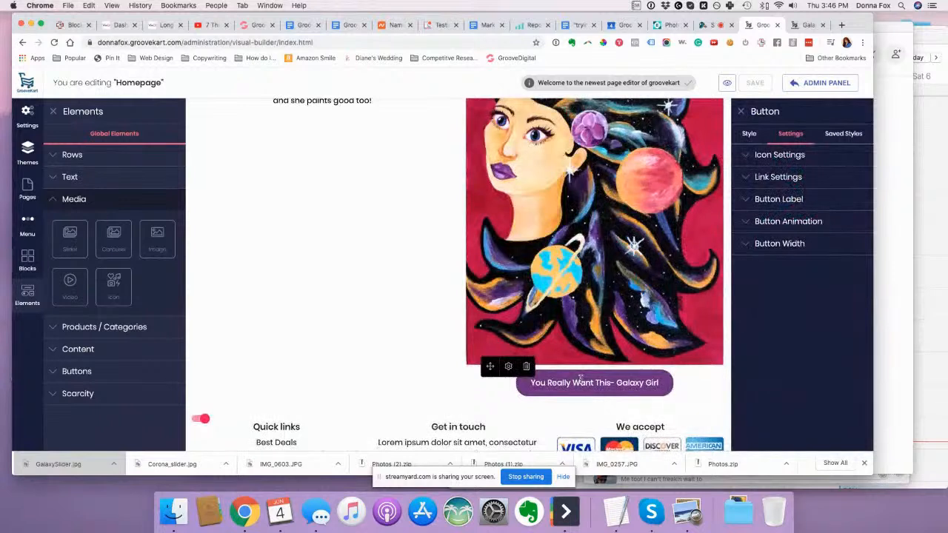
pyautogui.click(747, 178)
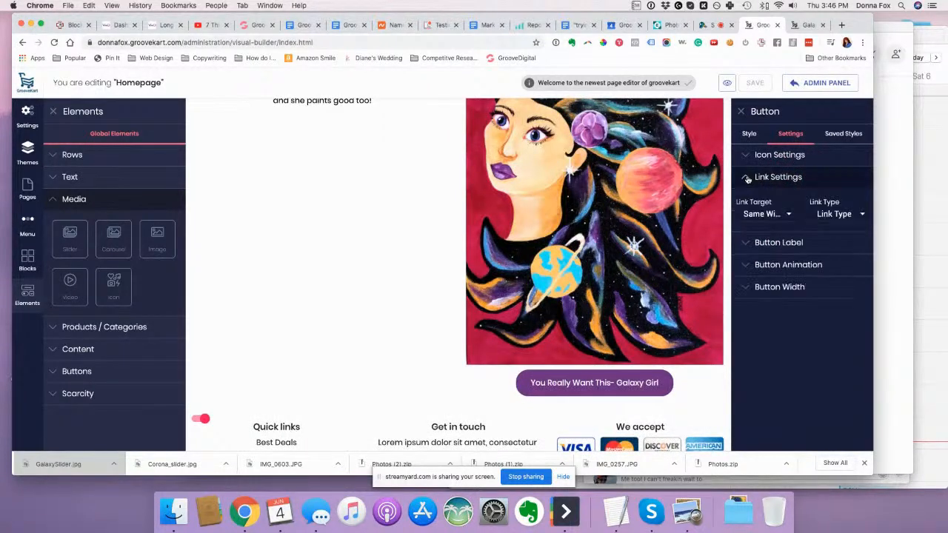
pyautogui.click(770, 214)
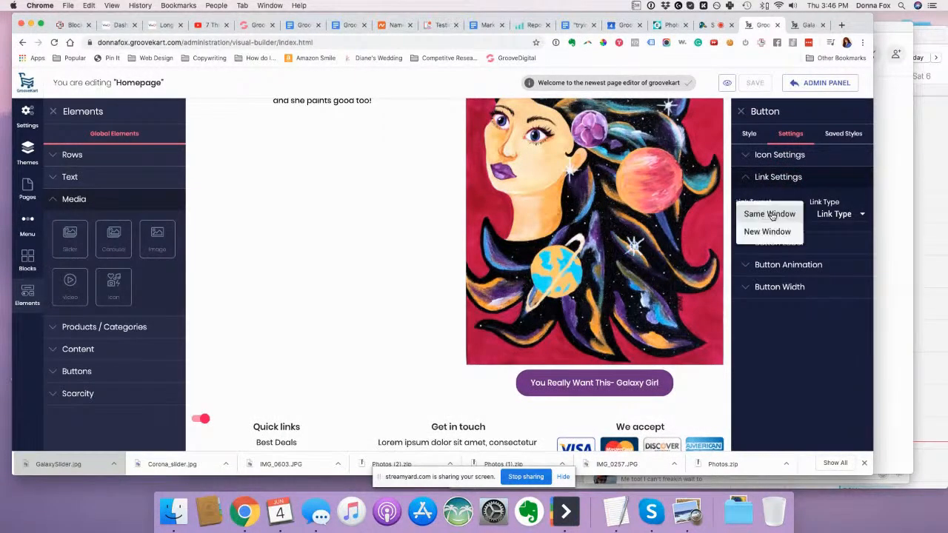
pyautogui.click(770, 214)
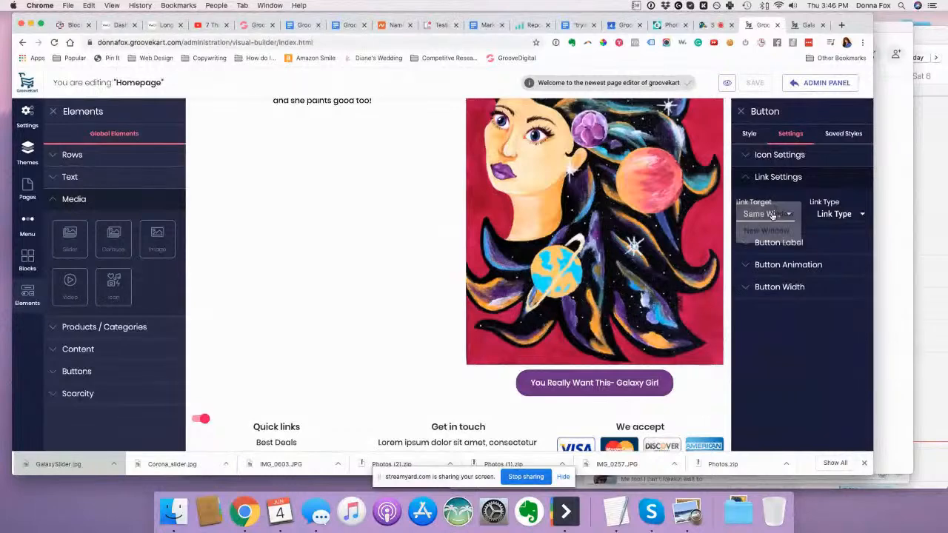
# - Set the purple button's link type to Custom, paste the copied 5-galaxy-girl product page address as its link, and save the homepage
pyautogui.click(826, 214)
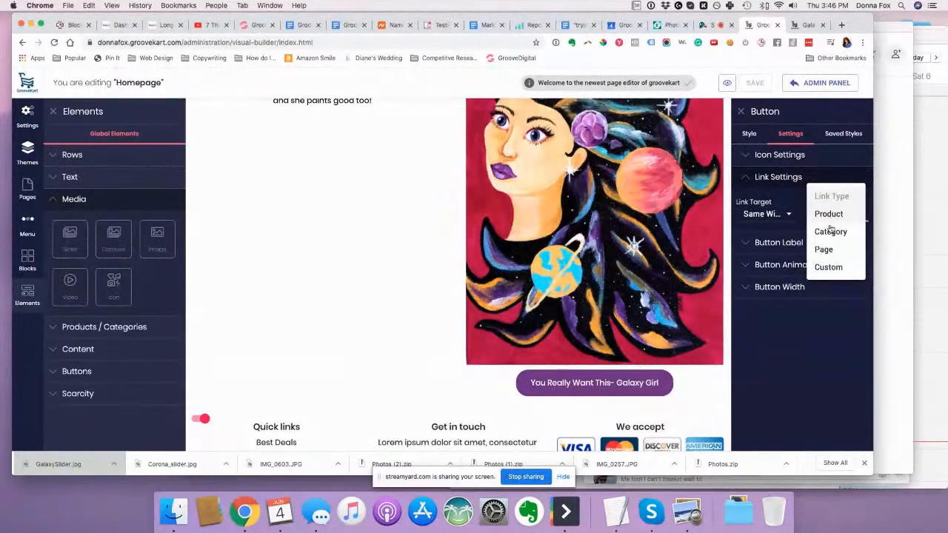
pyautogui.click(835, 268)
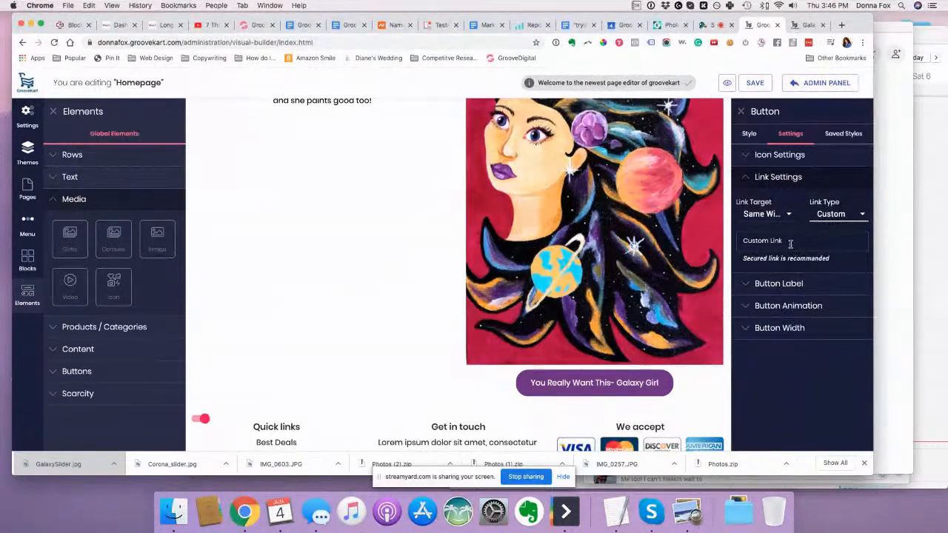
pyautogui.click(789, 239)
pyautogui.press('super+v')
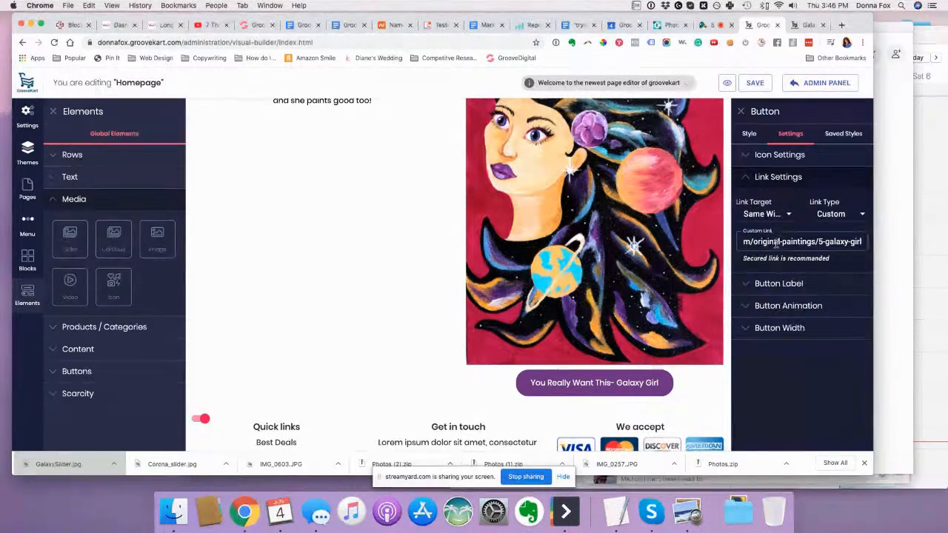
pyautogui.hscroll(-3, 776, 243)
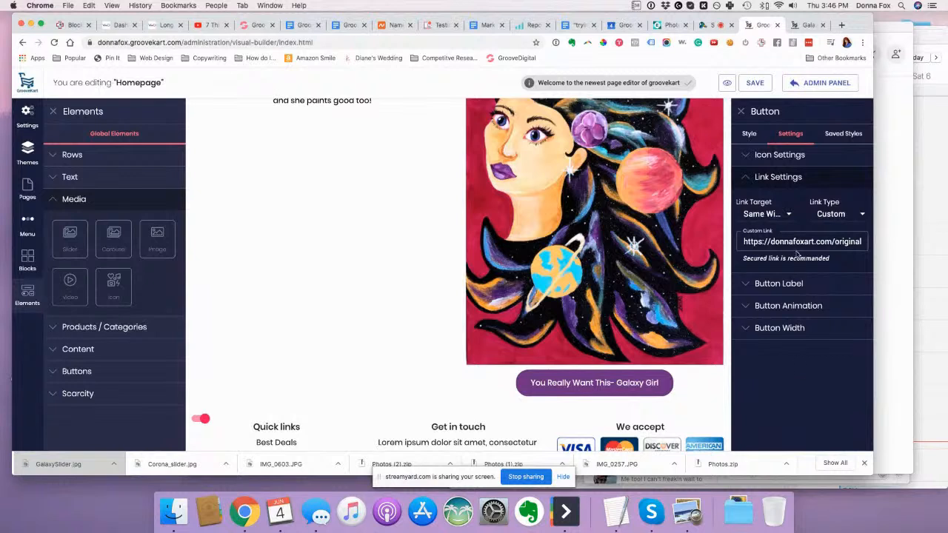
pyautogui.hscroll(3, 796, 244)
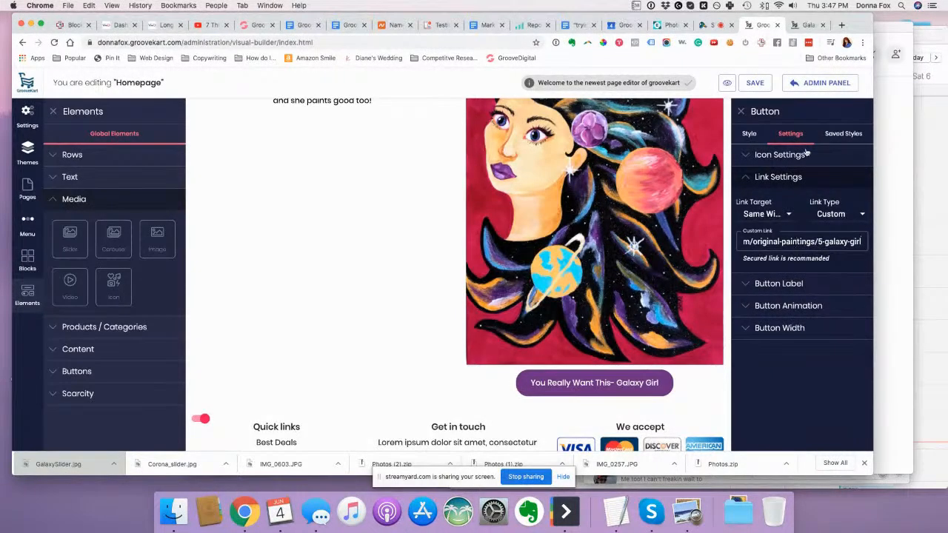
pyautogui.click(755, 83)
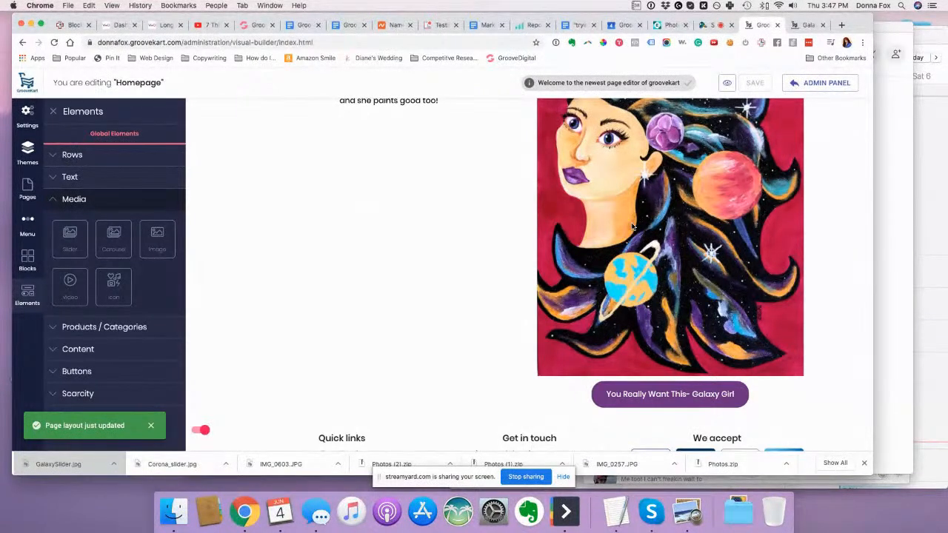
# - Change the purple button's link type to Product and open the list of products to link to
pyautogui.moveTo(610, 404)
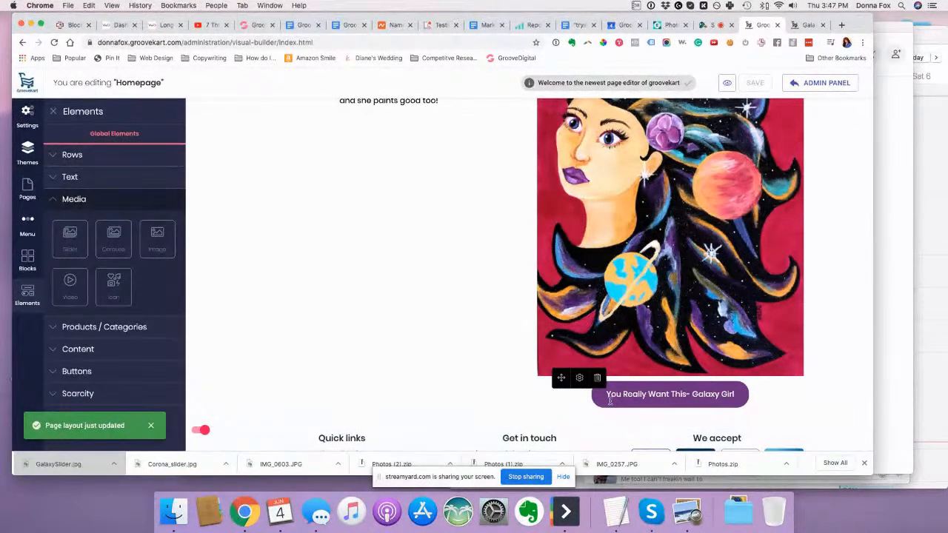
pyautogui.click(579, 377)
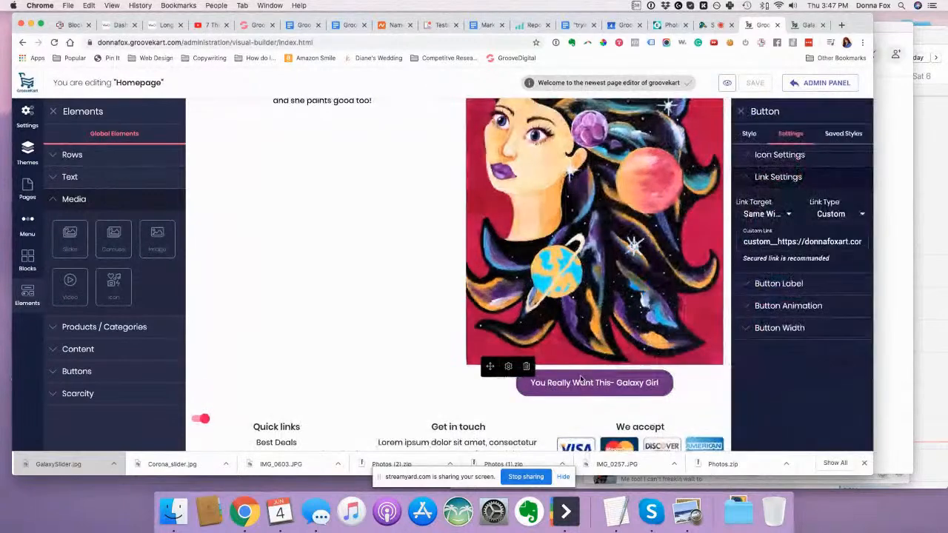
pyautogui.click(842, 215)
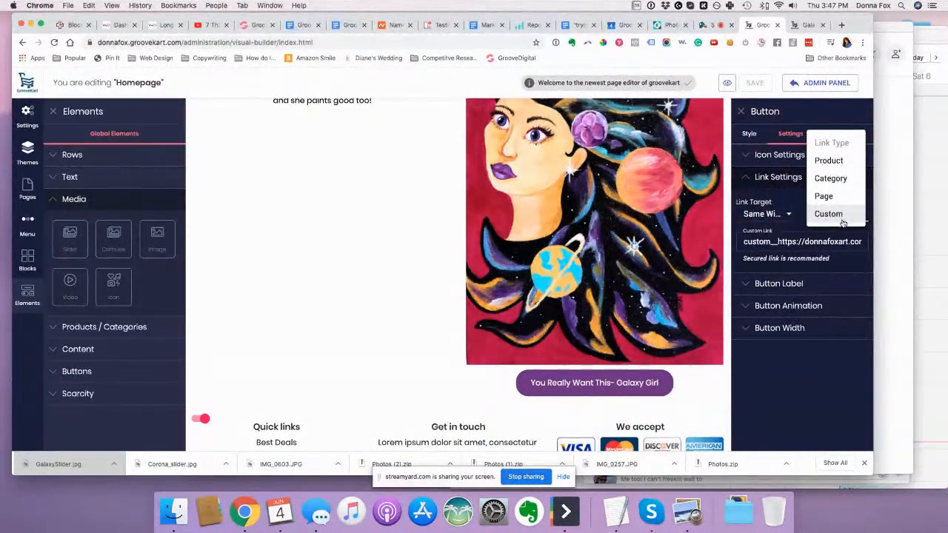
pyautogui.click(842, 162)
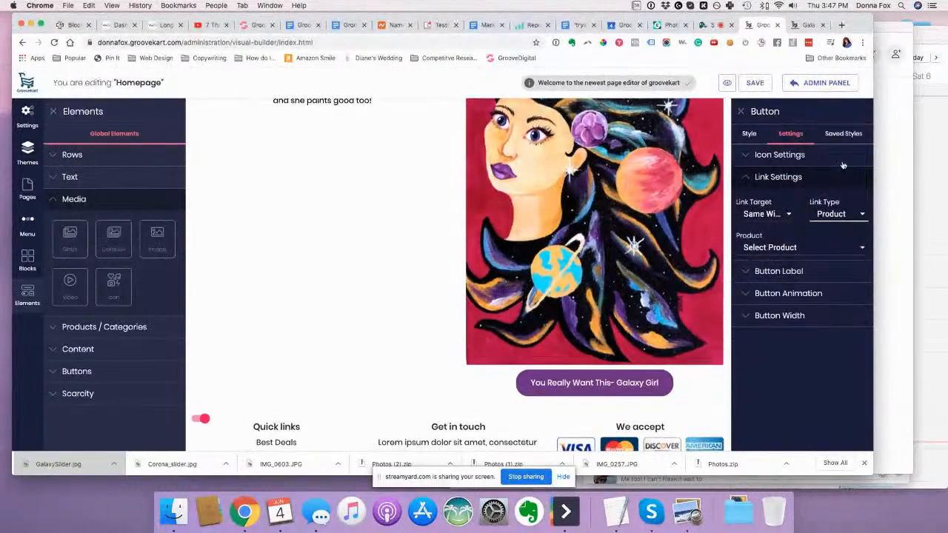
pyautogui.click(831, 249)
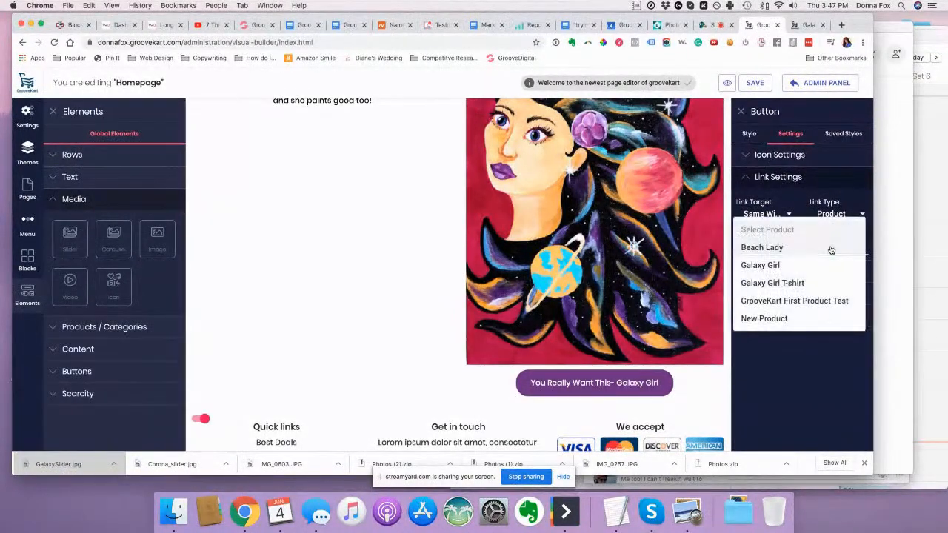
# - Choose Galaxy Girl as the button's linked product, but replace that with a Custom link using the pasted Galaxy Girl product page URL
pyautogui.click(791, 267)
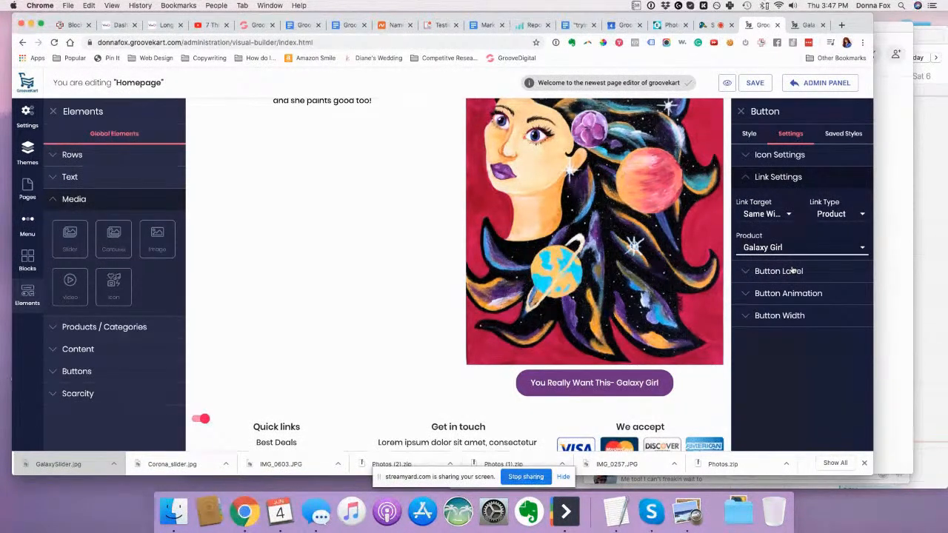
pyautogui.click(834, 212)
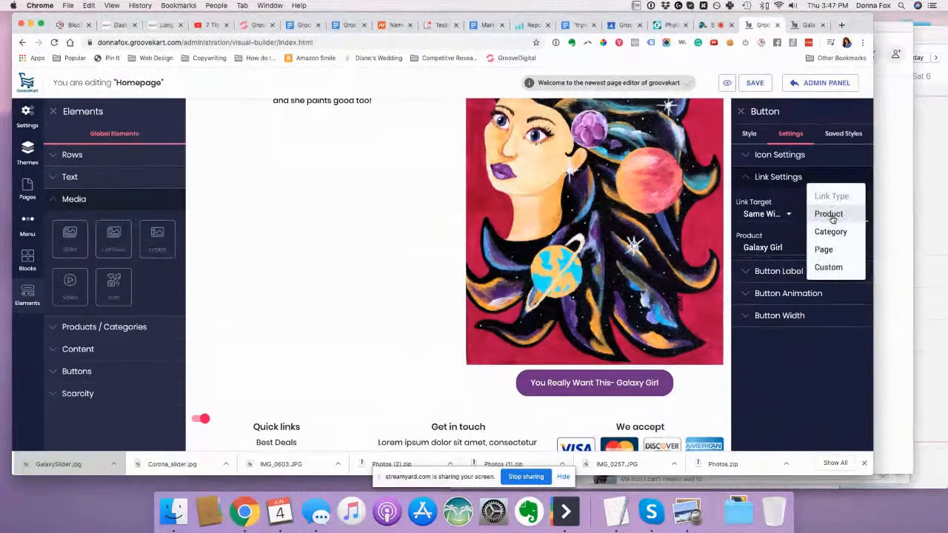
pyautogui.click(828, 267)
pyautogui.click(783, 242)
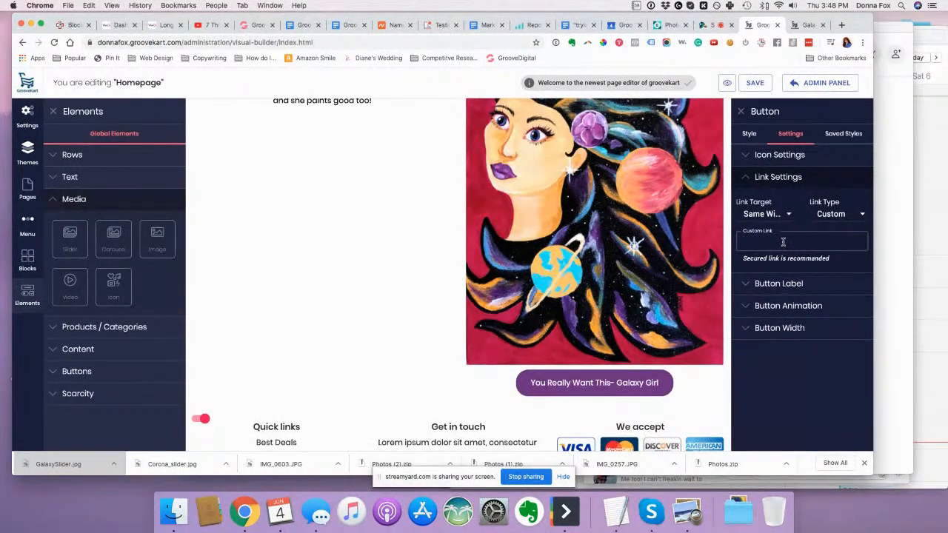
pyautogui.press('super+v')
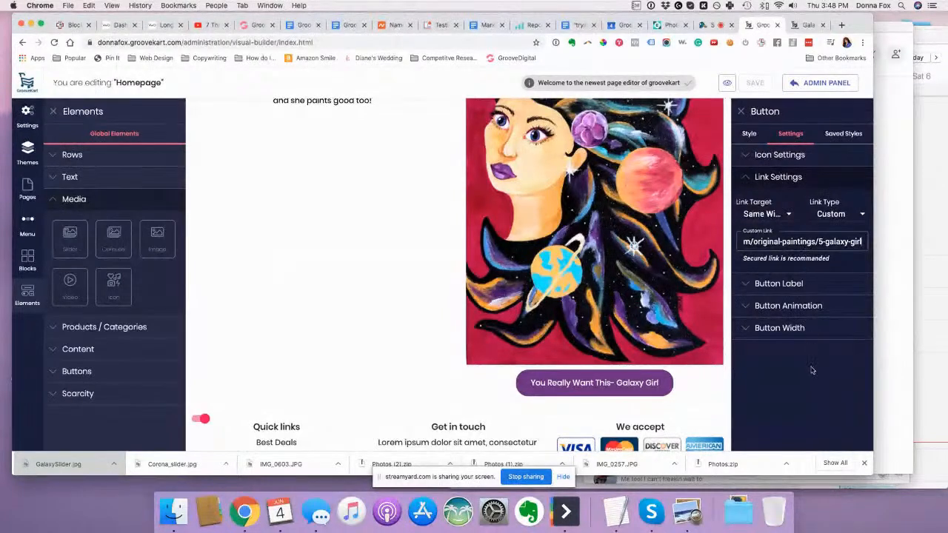
pyautogui.click(758, 242)
pyautogui.hscroll(-3, 758, 243)
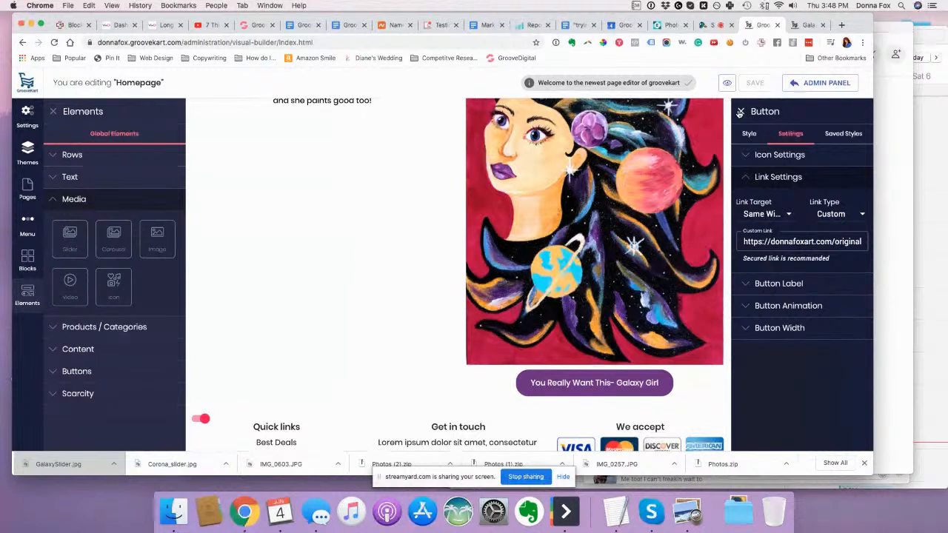
pyautogui.click(738, 112)
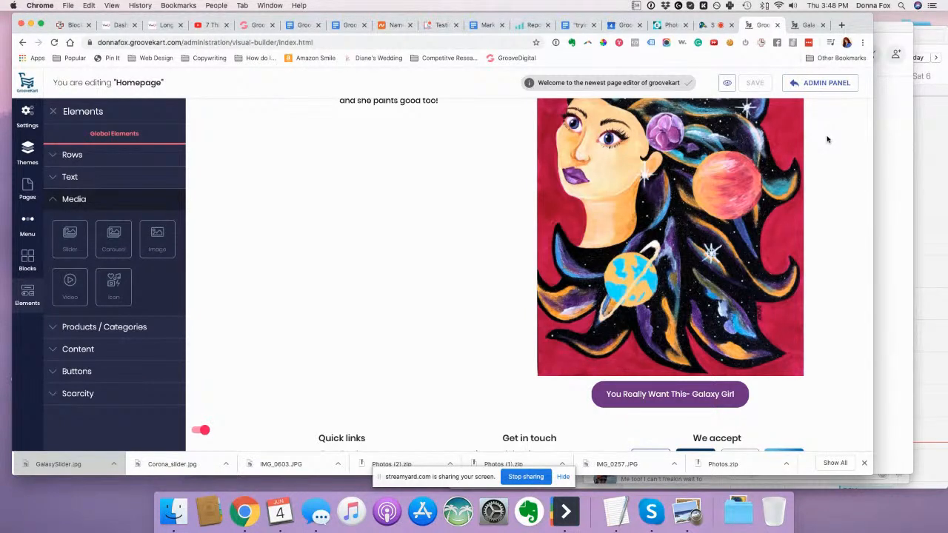
# - Preview the homepage, and try the "You Really Want This- Galaxy Girl" button on the live store's homepage
pyautogui.click(727, 84)
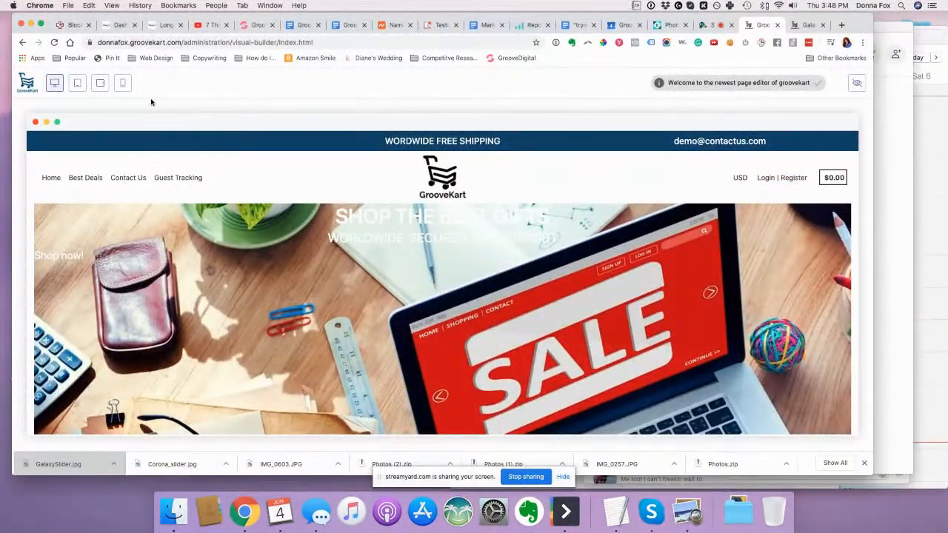
pyautogui.click(808, 26)
pyautogui.click(808, 26)
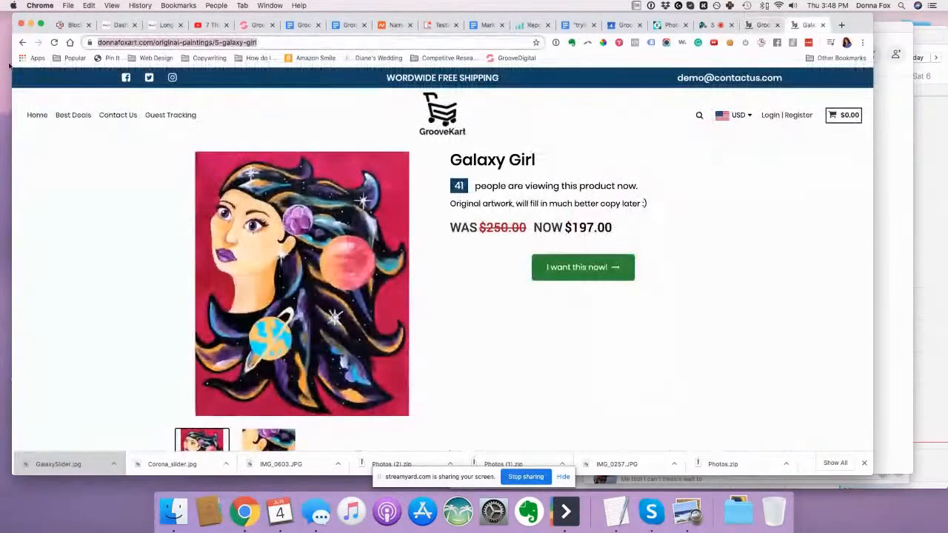
pyautogui.click(22, 43)
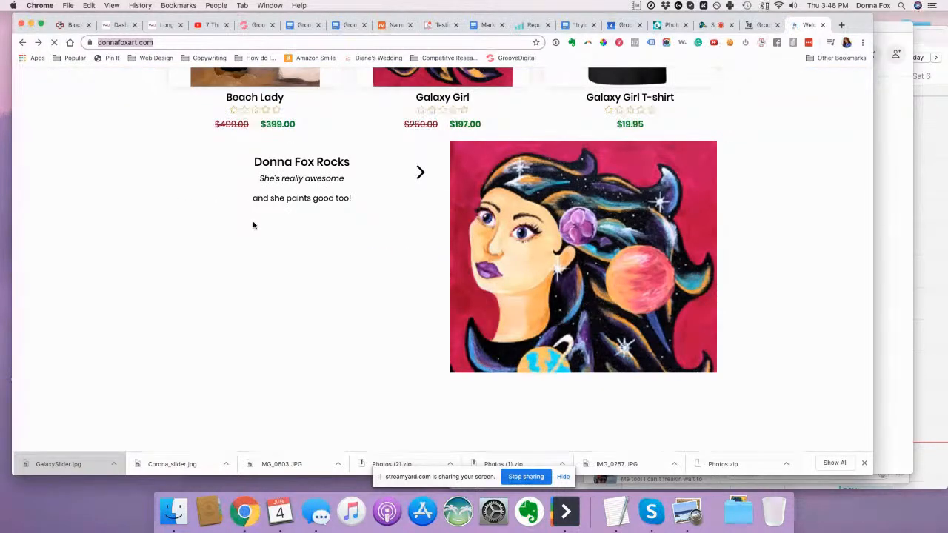
pyautogui.scroll(-2, 252, 225)
pyautogui.scroll(-1, 252, 225)
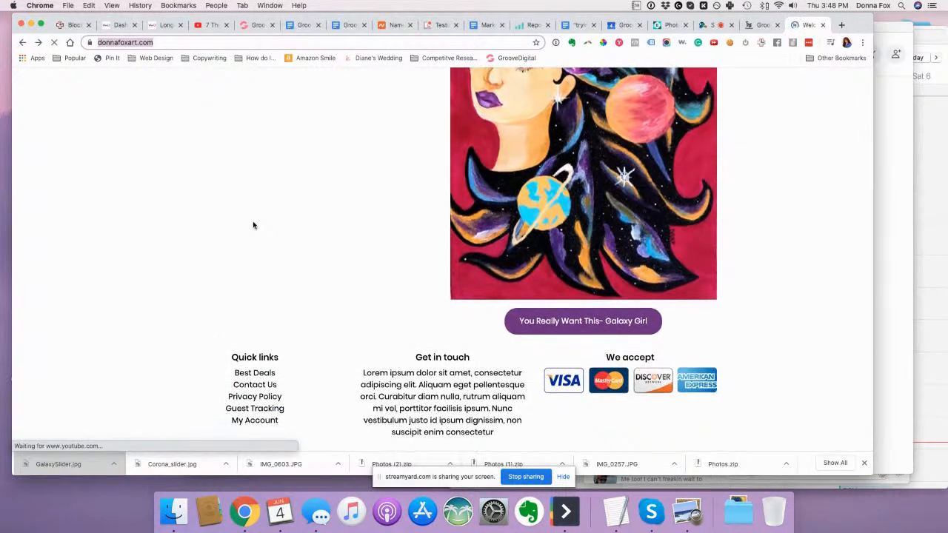
pyautogui.click(598, 323)
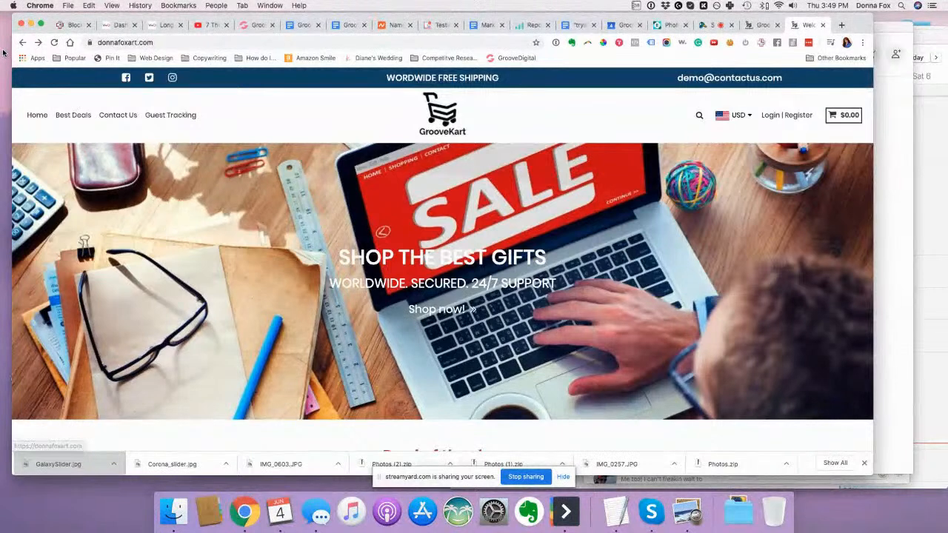
# - Reload the live store's homepage and test the Galaxy Girl button's link below the large painting again
pyautogui.click(53, 43)
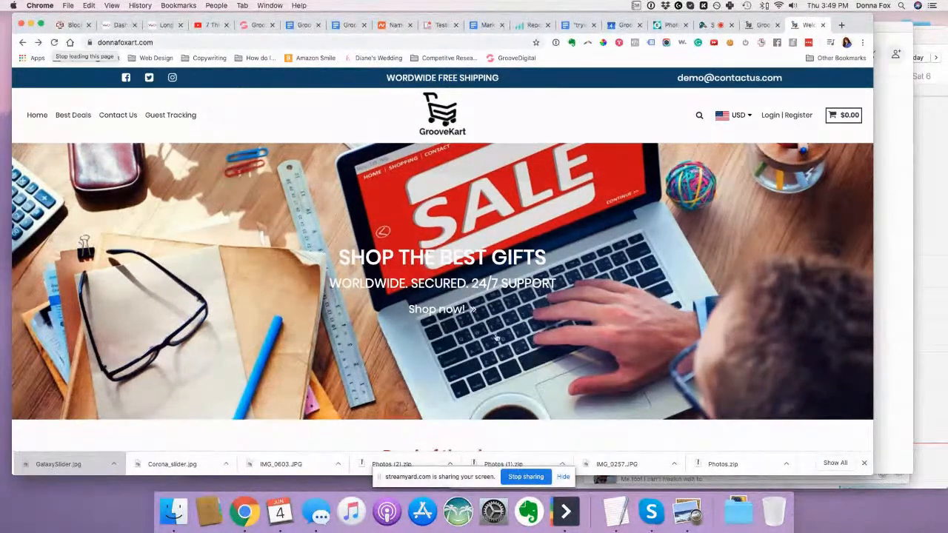
pyautogui.scroll(-10, 495, 338)
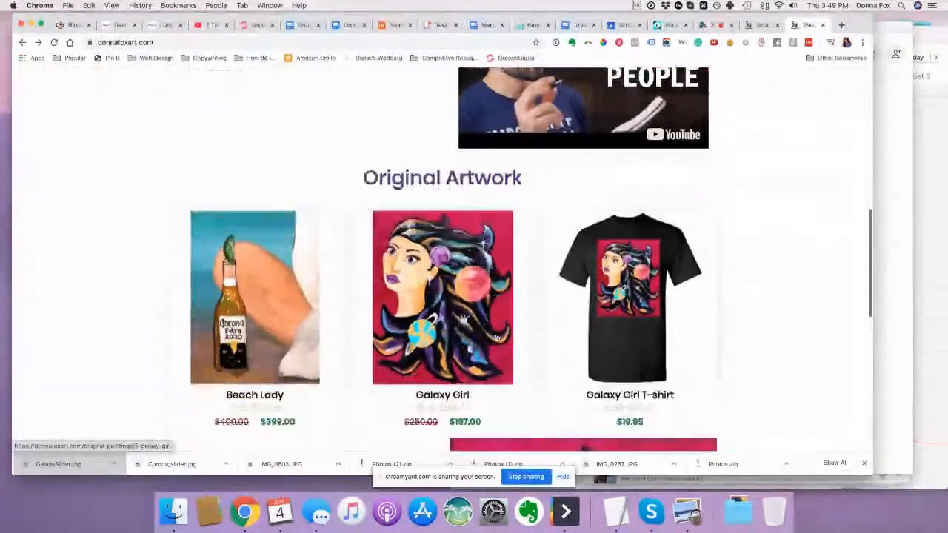
pyautogui.scroll(-5, 495, 337)
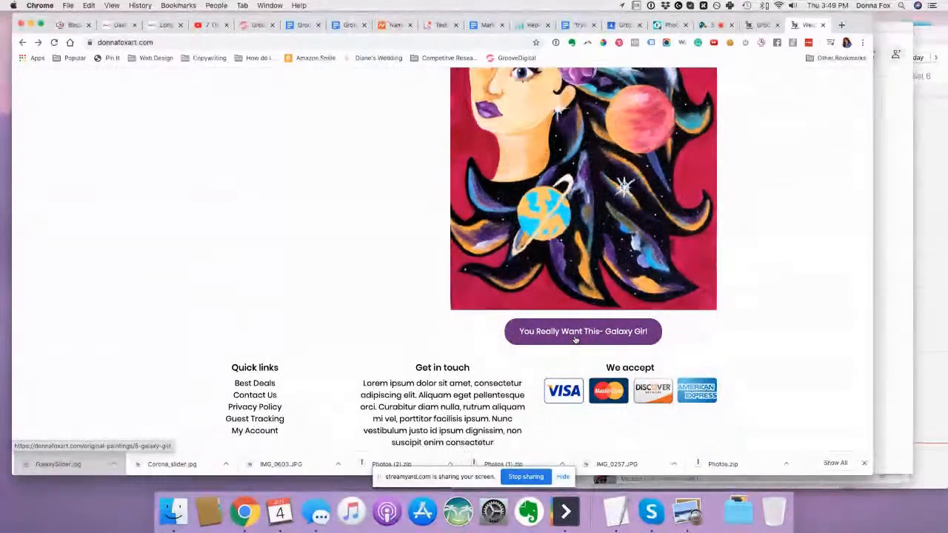
pyautogui.click(574, 331)
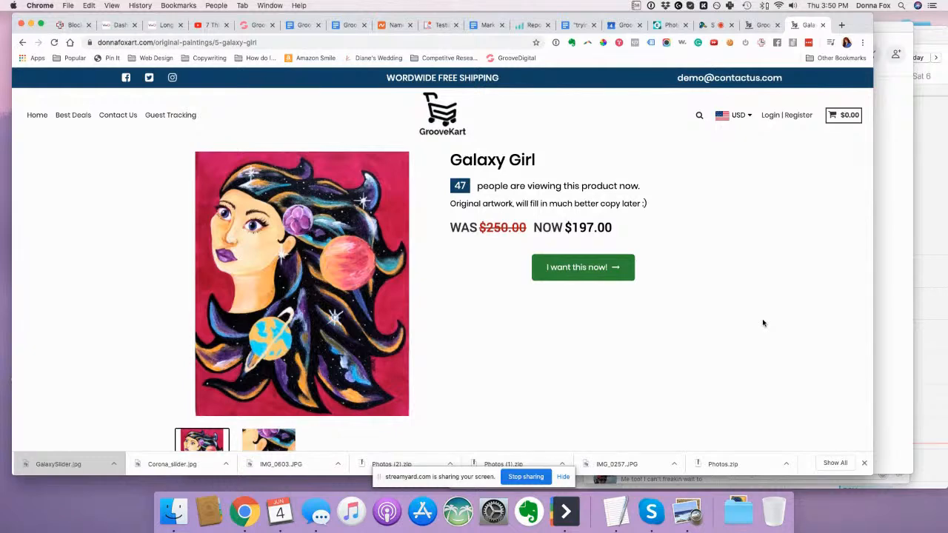
# - Return to the visual page editor and activate the store's Top Bar for editing
pyautogui.click(763, 24)
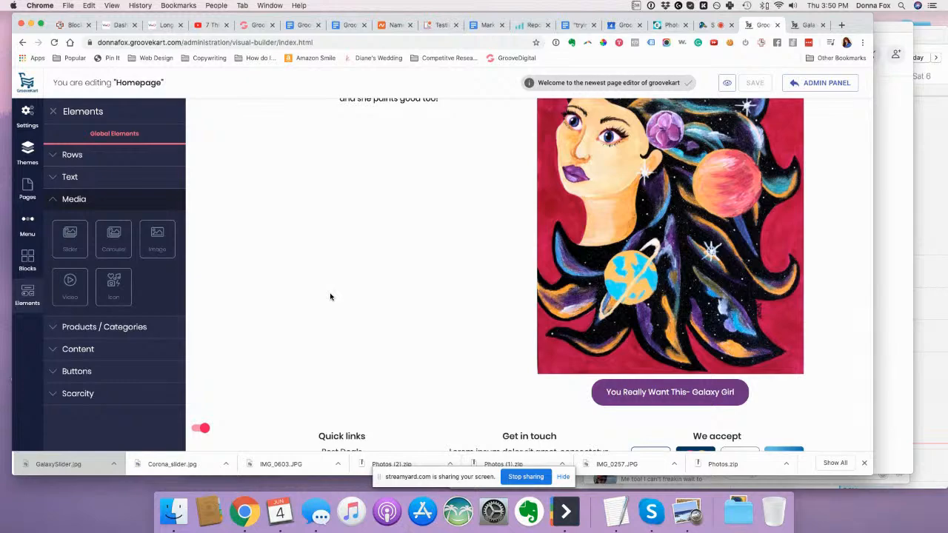
pyautogui.scroll(5, 330, 297)
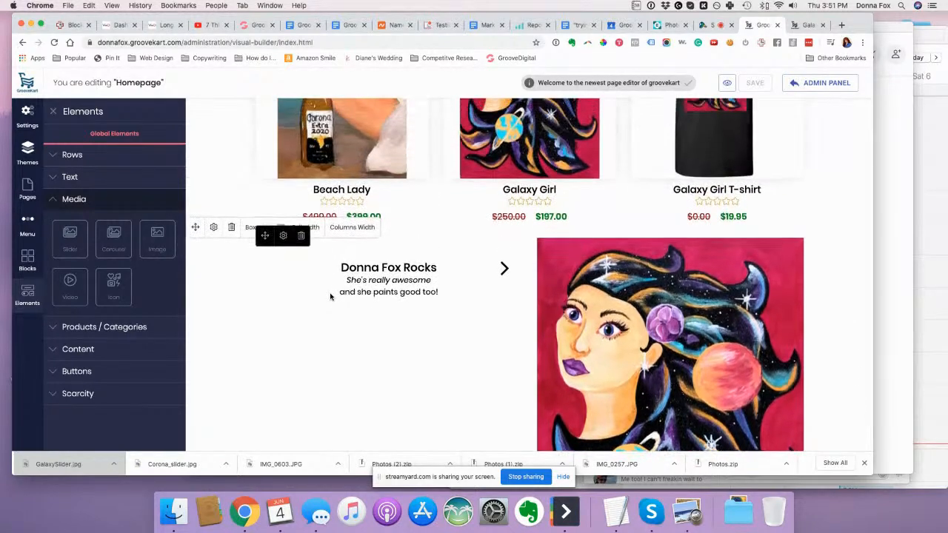
pyautogui.scroll(20, 330, 297)
pyautogui.scroll(1, 330, 297)
pyautogui.scroll(-1, 330, 297)
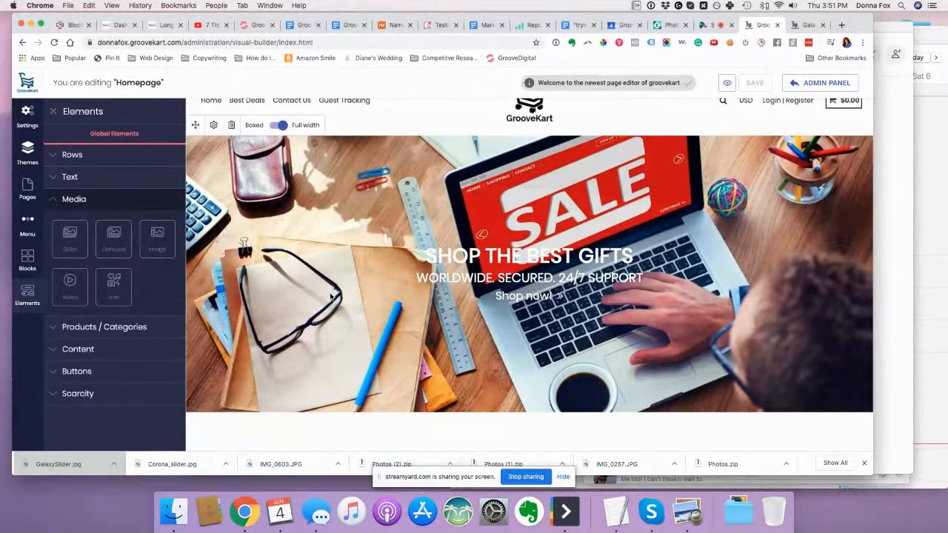
pyautogui.scroll(1, 330, 297)
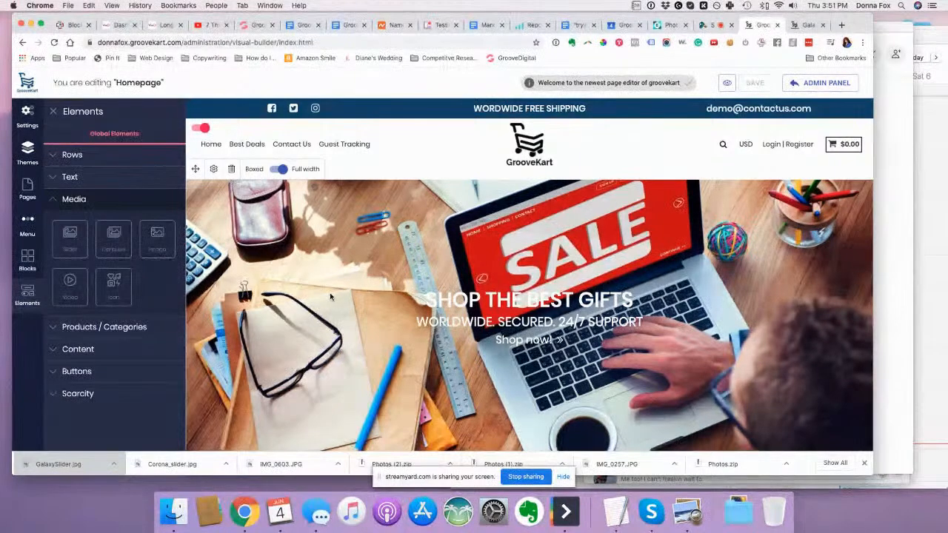
pyautogui.click(521, 110)
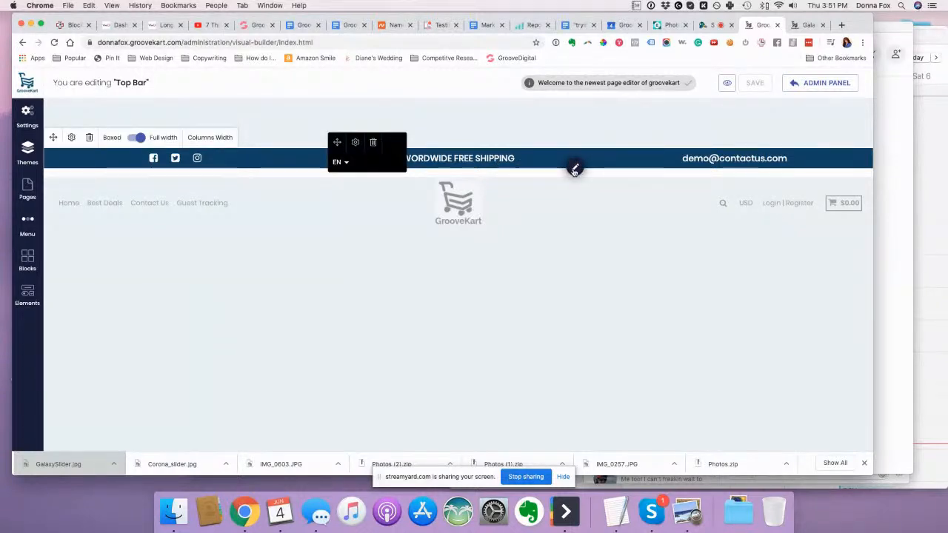
# - Replace the Top Bar's free-shipping text with the artist's name followed by "is very awesome- so buy something!" and save the layout
pyautogui.click(575, 170)
pyautogui.tripleClick(477, 157)
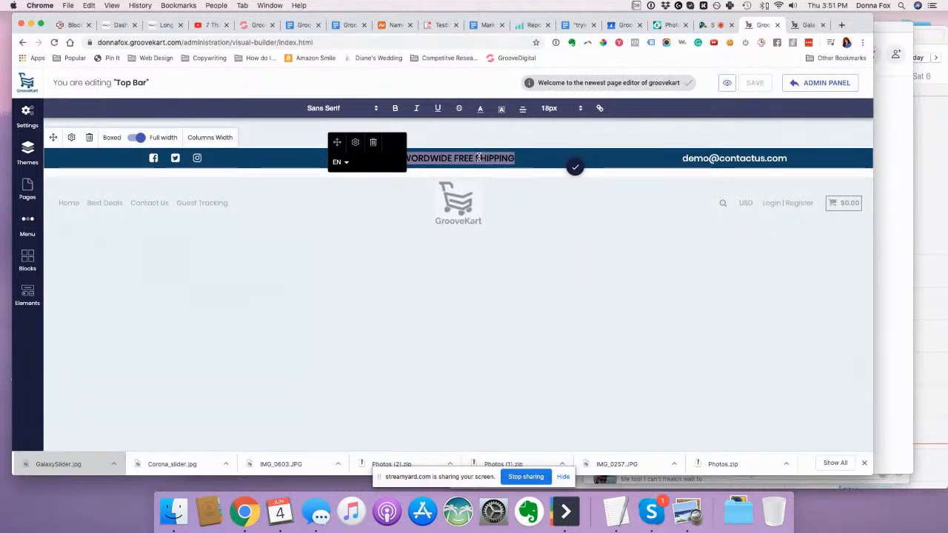
pyautogui.write("Donna Fox's")
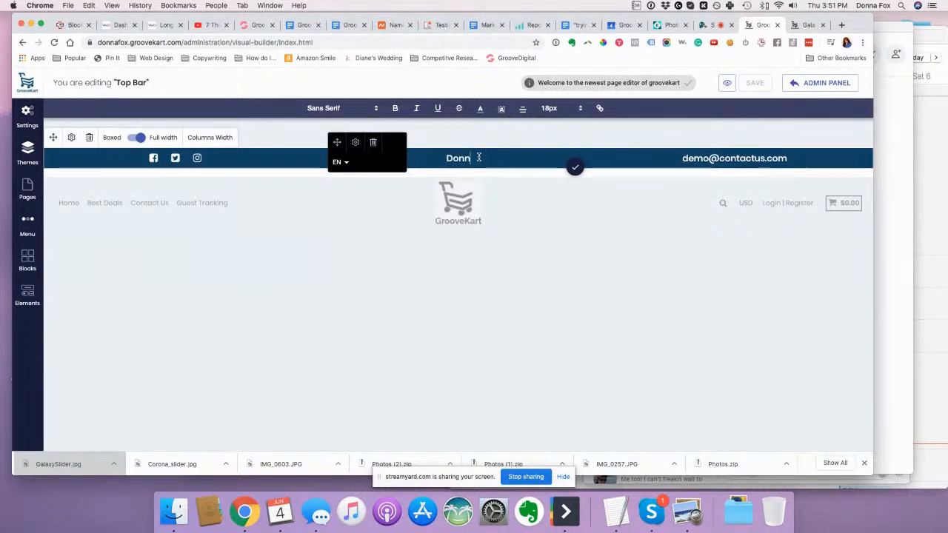
pyautogui.press('BackSpace')
pyautogui.press('BackSpace')
pyautogui.write('is ver')
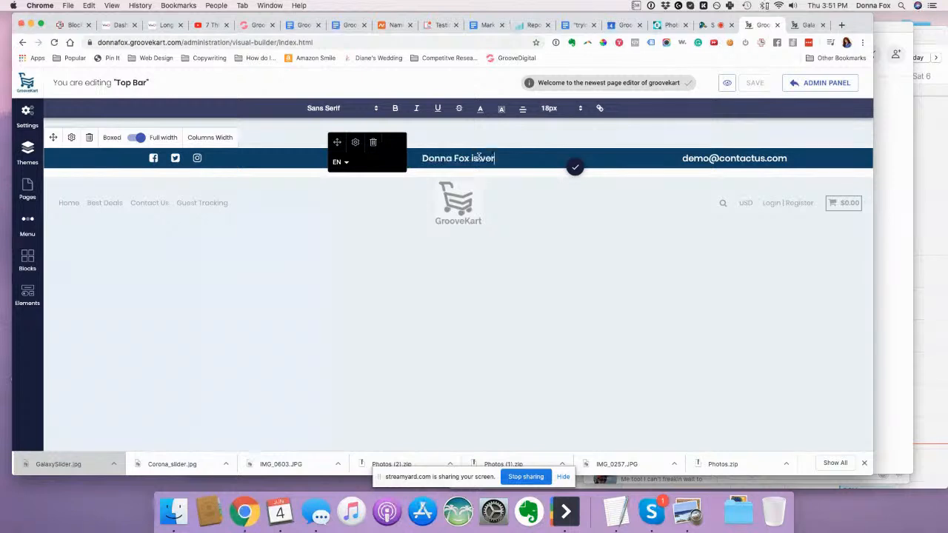
pyautogui.write('y awesome- s')
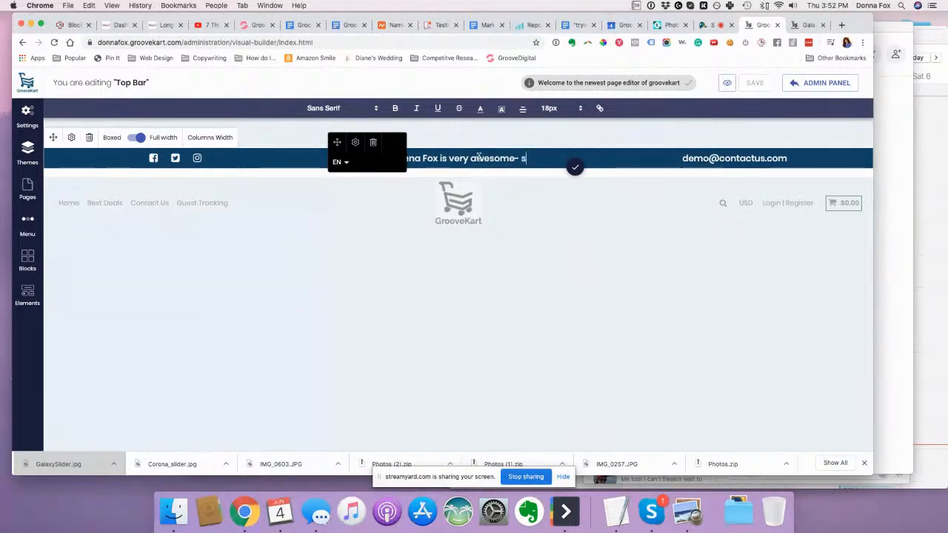
pyautogui.write('o buy something')
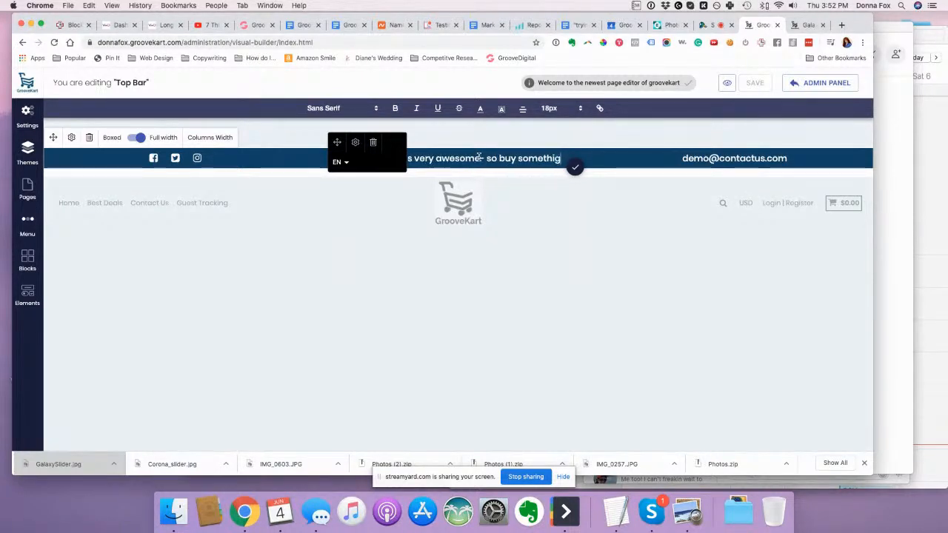
pyautogui.write('!')
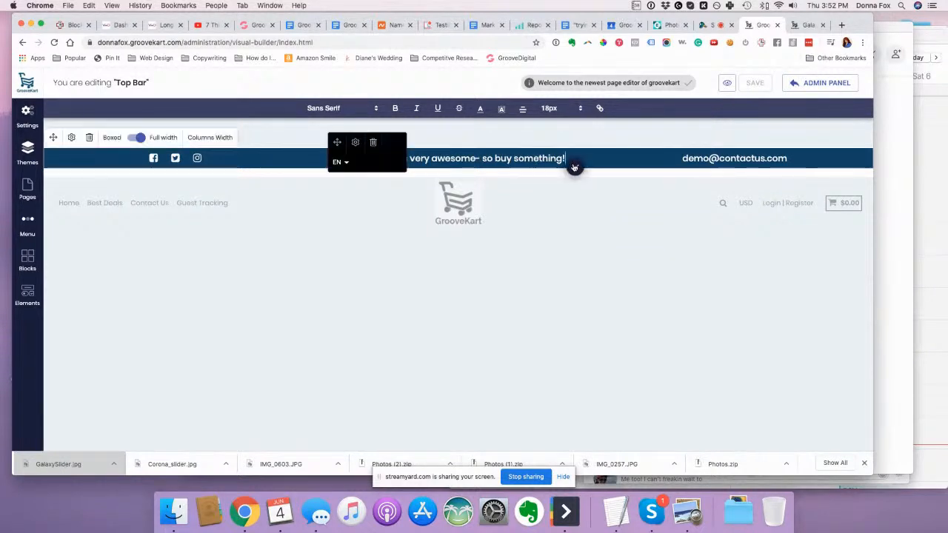
pyautogui.click(574, 167)
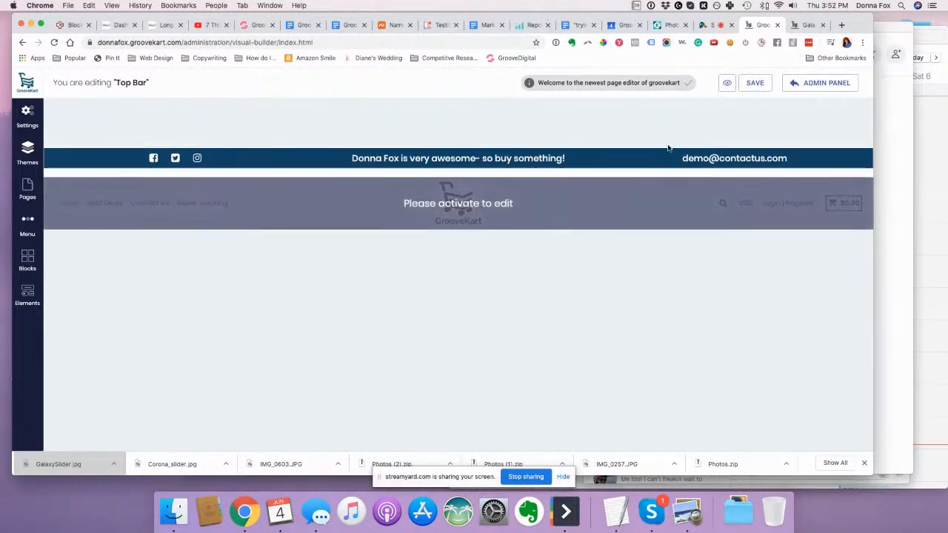
pyautogui.click(752, 83)
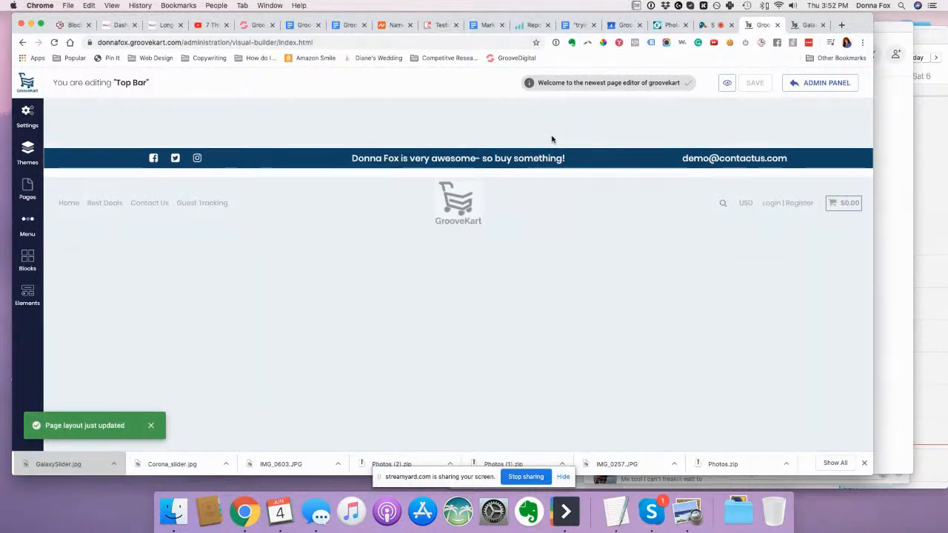
# - Delete the contact e-mail text element from the Top Bar and save the layout
pyautogui.moveTo(667, 156)
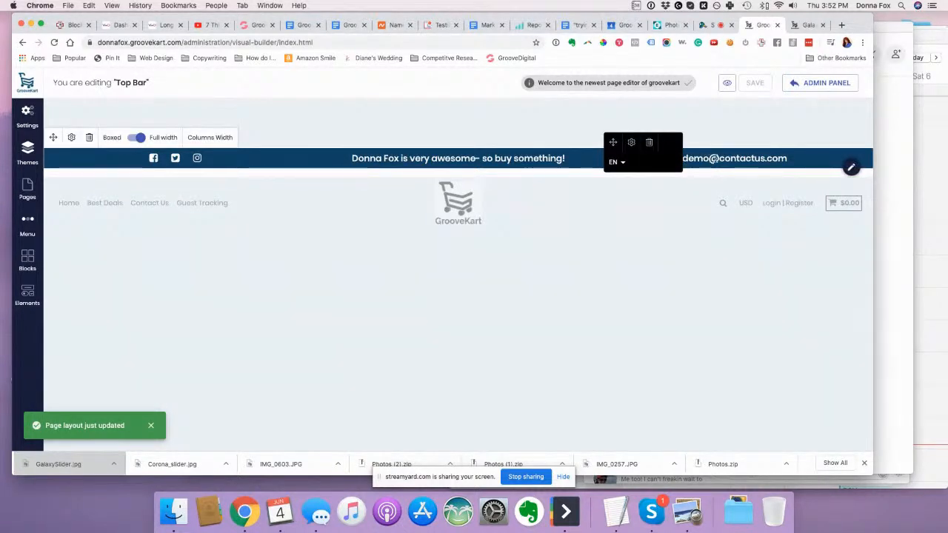
pyautogui.click(850, 167)
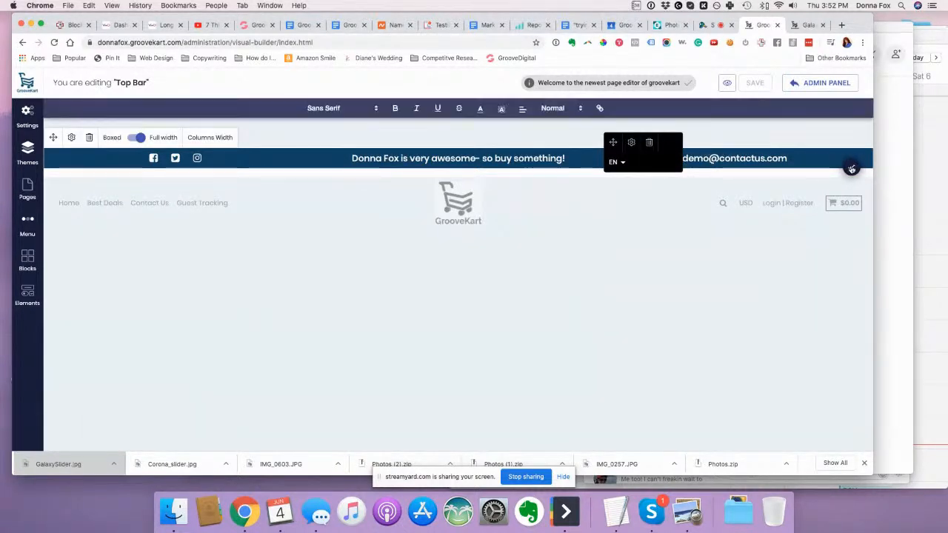
pyautogui.doubleClick(750, 157)
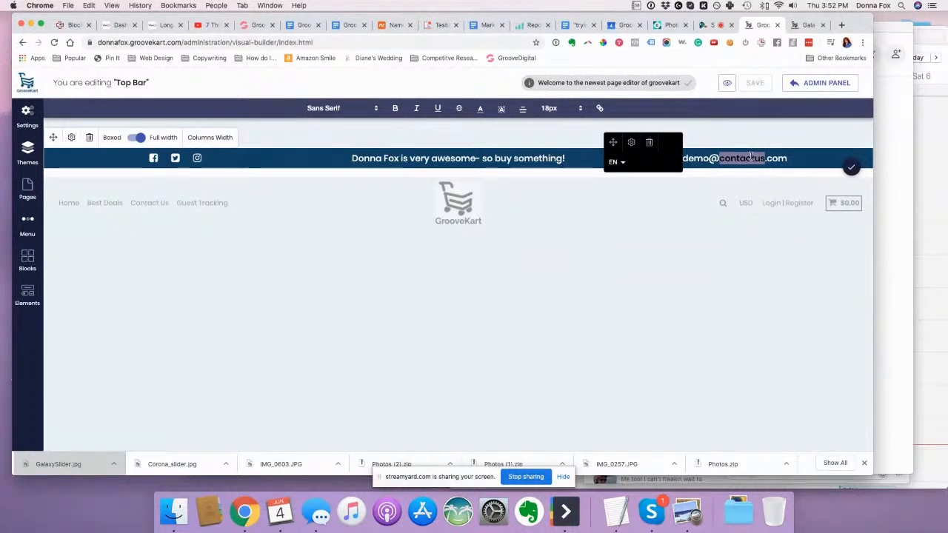
pyautogui.click(649, 141)
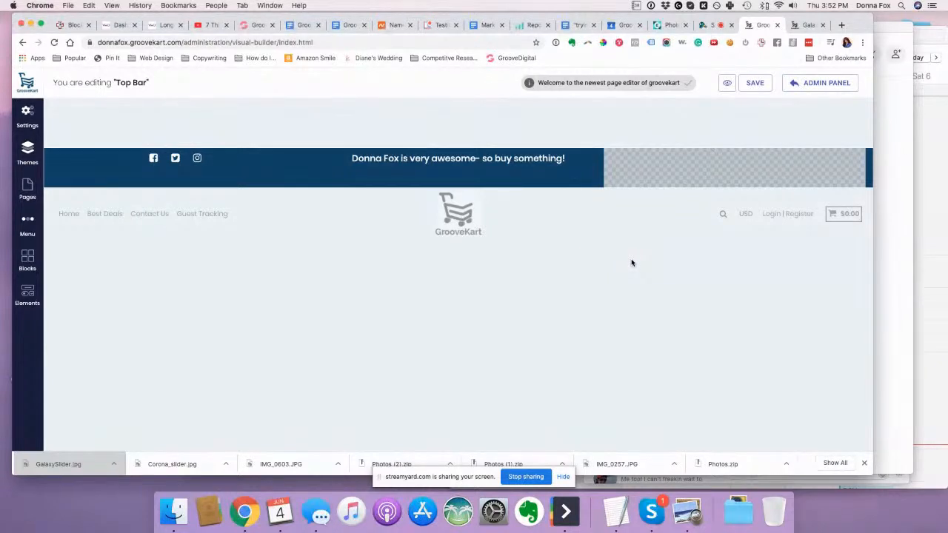
pyautogui.click(752, 83)
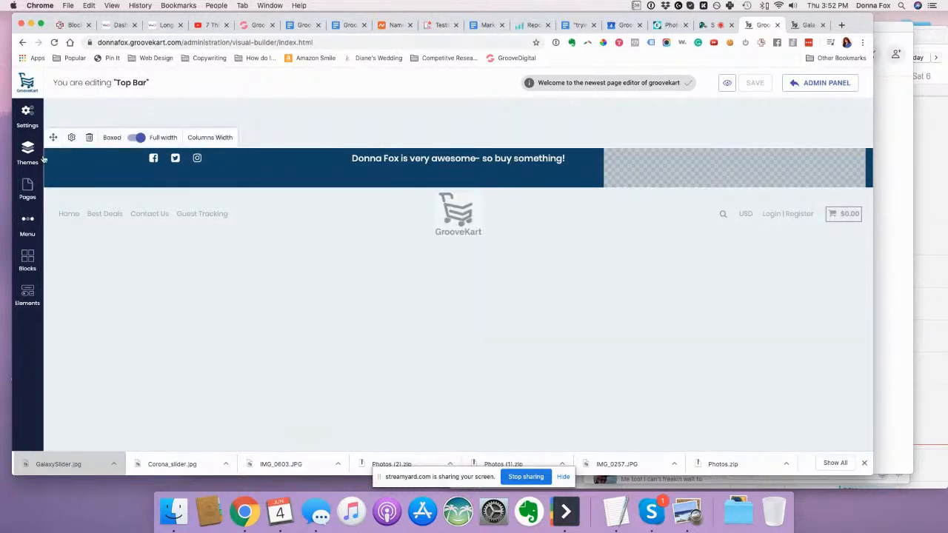
# - Apply the background color #124167 in the Homepage's page settings and save them
pyautogui.click(34, 200)
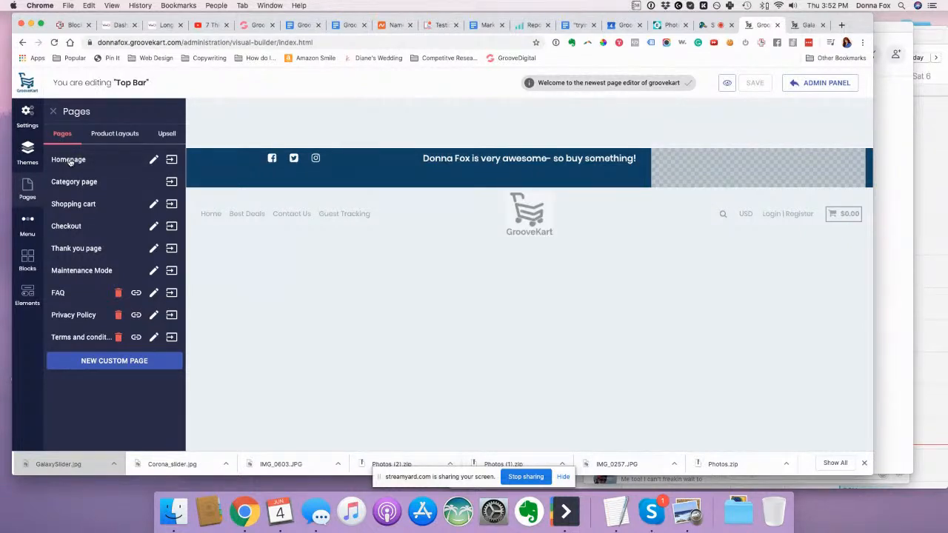
pyautogui.click(154, 159)
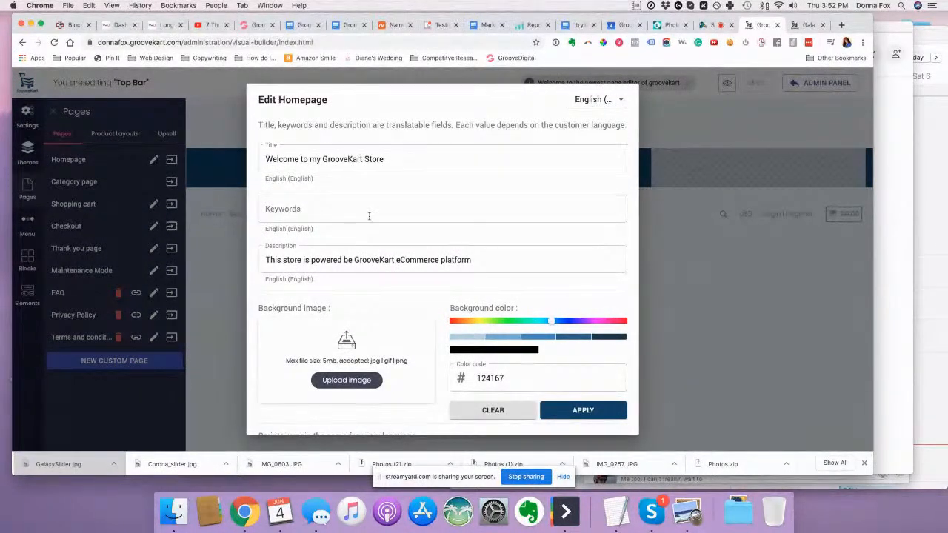
pyautogui.scroll(-3, 392, 418)
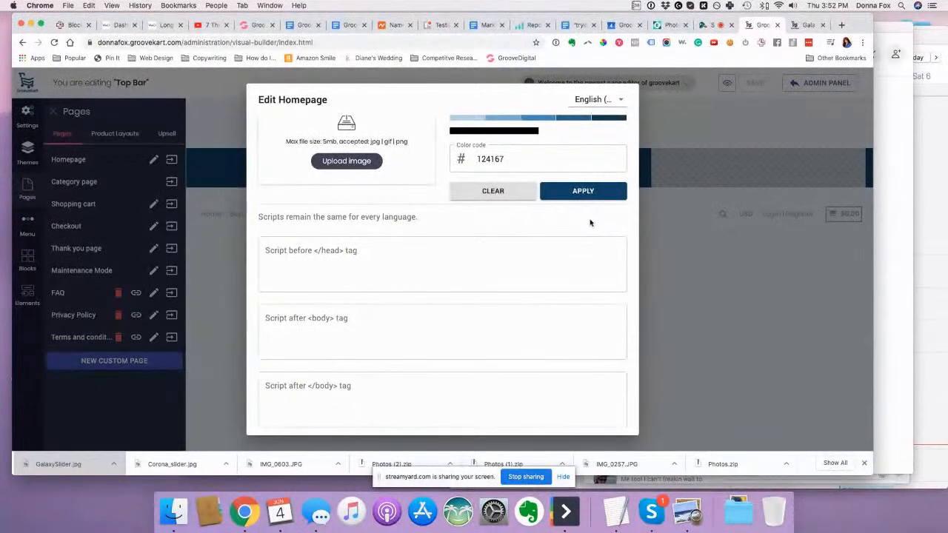
pyautogui.click(591, 194)
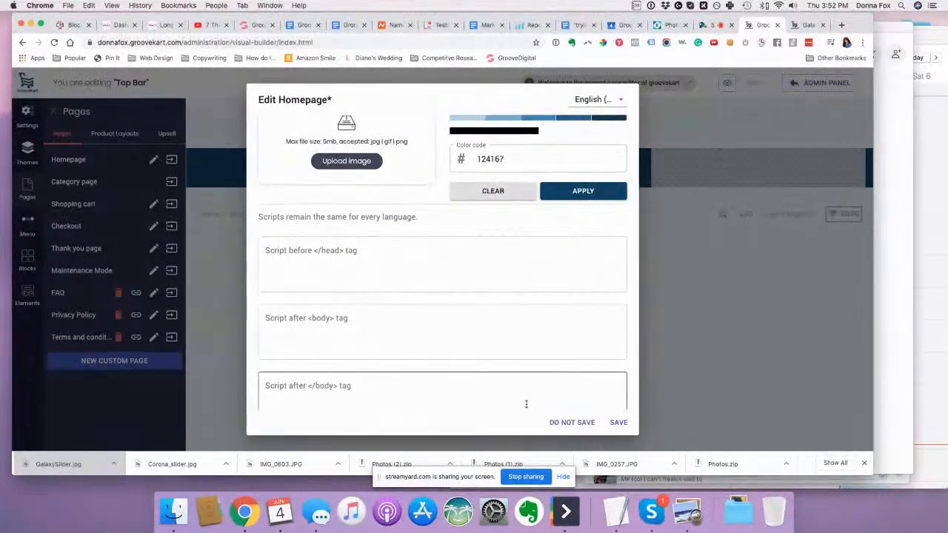
pyautogui.click(619, 423)
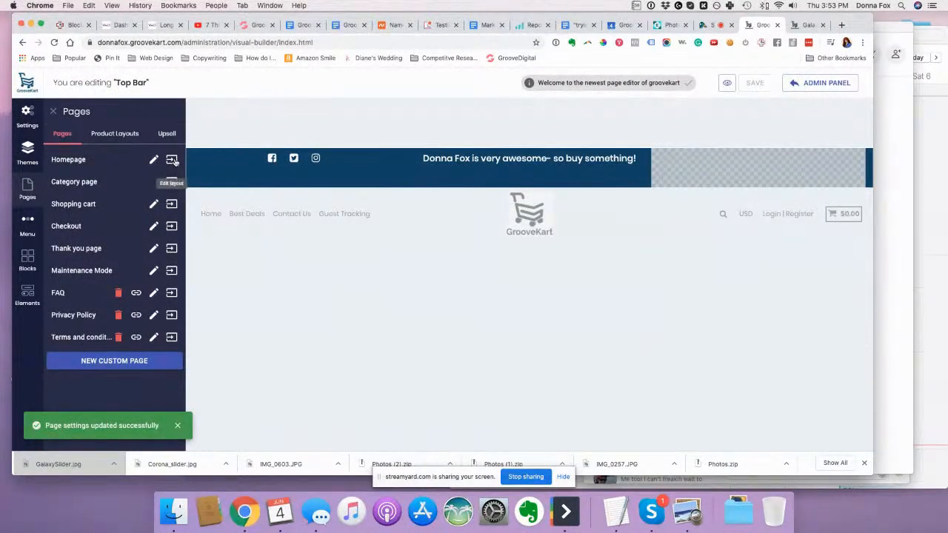
# - Open the Homepage layout and go from there into its Top Bar layout to check the edited content
pyautogui.click(172, 160)
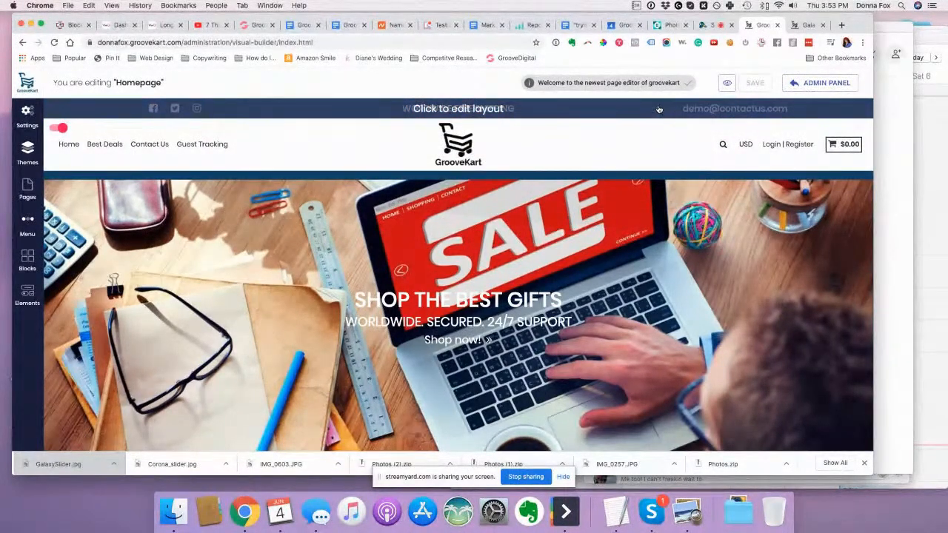
pyautogui.click(658, 109)
pyautogui.click(552, 126)
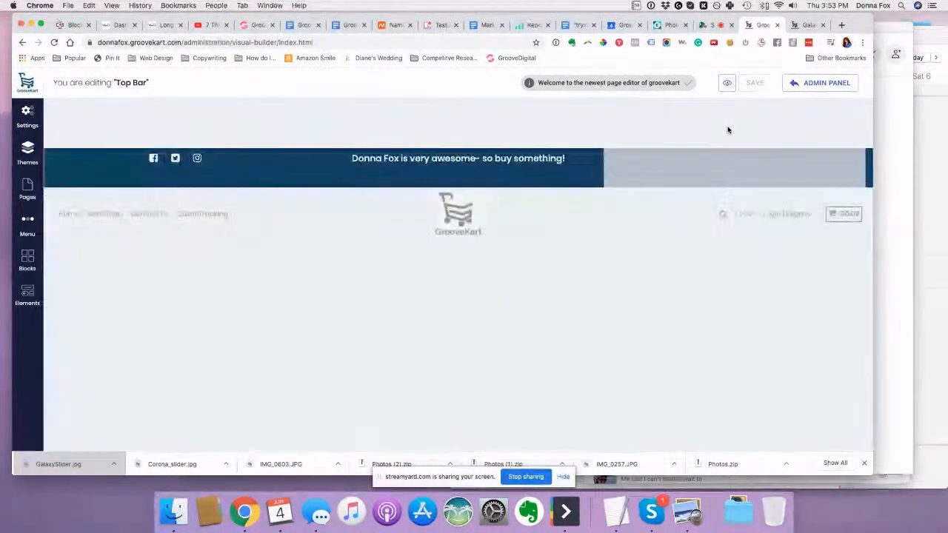
pyautogui.moveTo(710, 163)
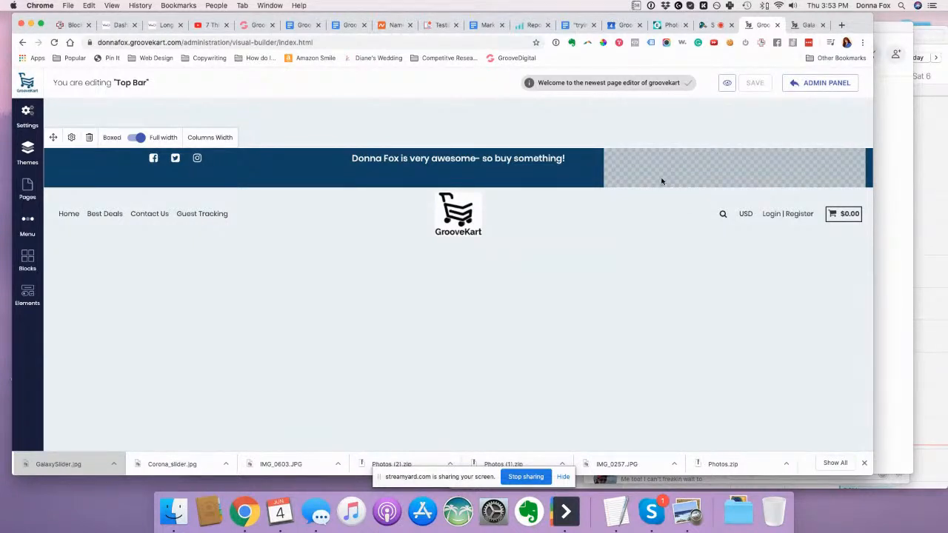
# - Reopen the Homepage layout for editing
pyautogui.click(28, 185)
pyautogui.click(171, 160)
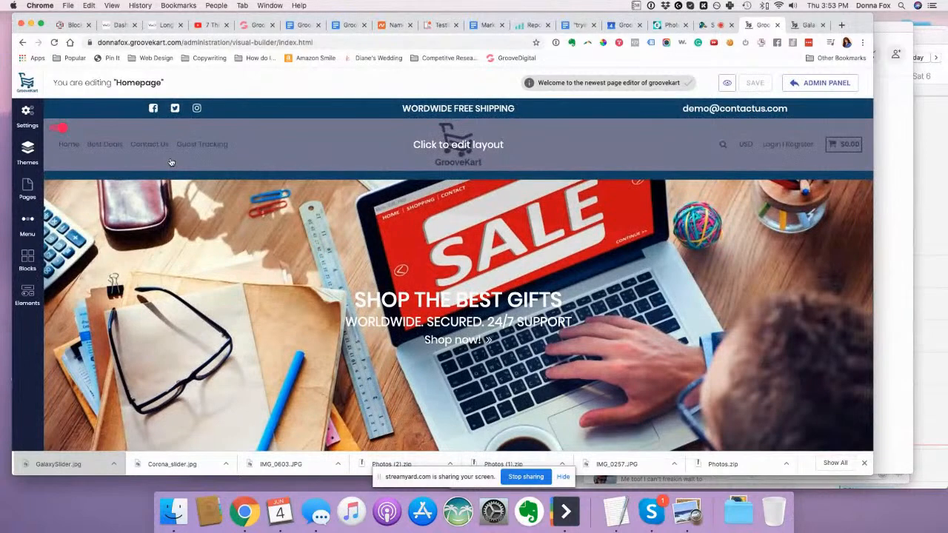
pyautogui.click(539, 153)
# - Go back from the live Galaxy Girl product page to the store's homepage and reload it to check the top bar
pyautogui.click(804, 25)
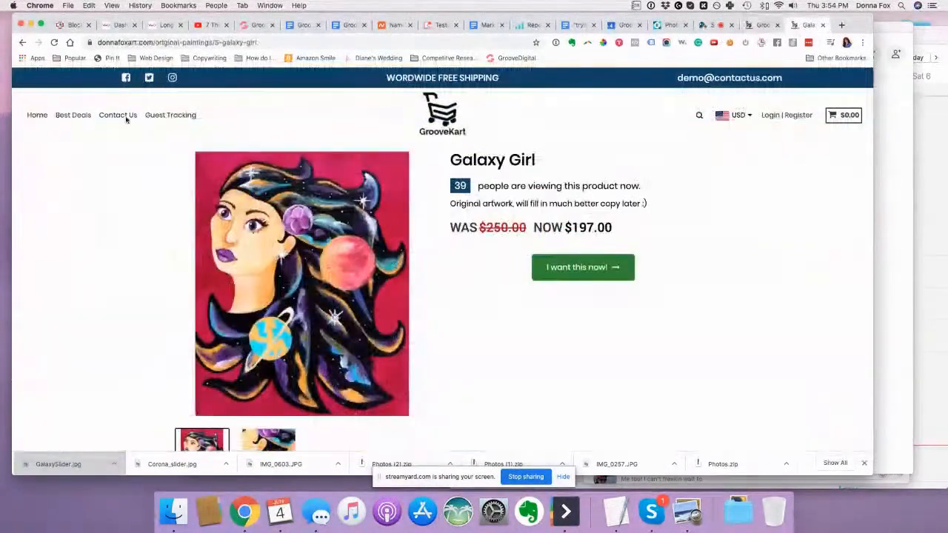
pyautogui.click(23, 42)
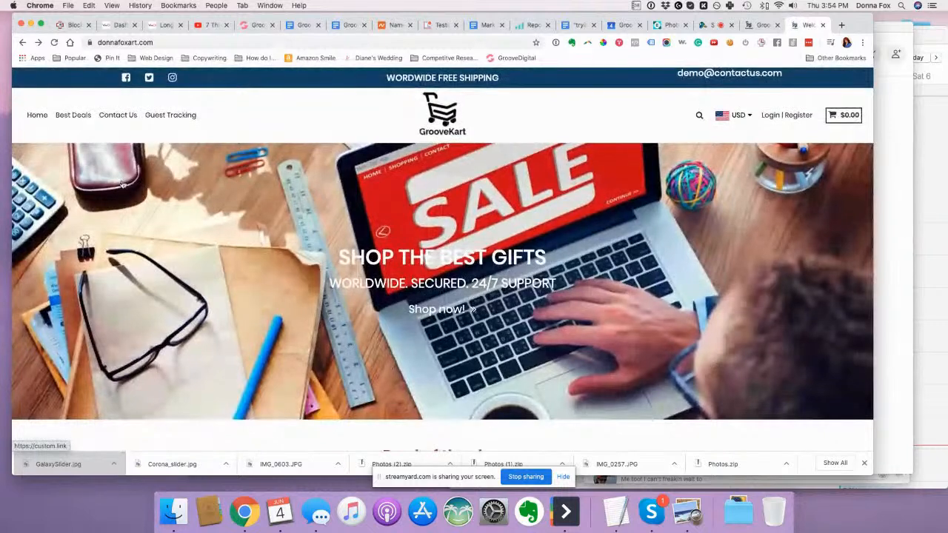
pyautogui.click(54, 43)
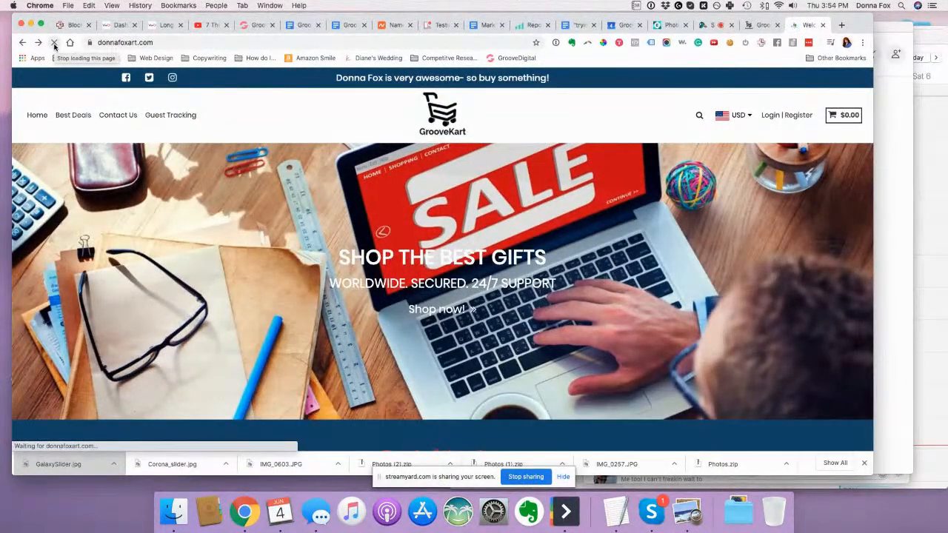
# - Return to the visual page editor and open the homepage slider's existing slide for editing
pyautogui.click(758, 25)
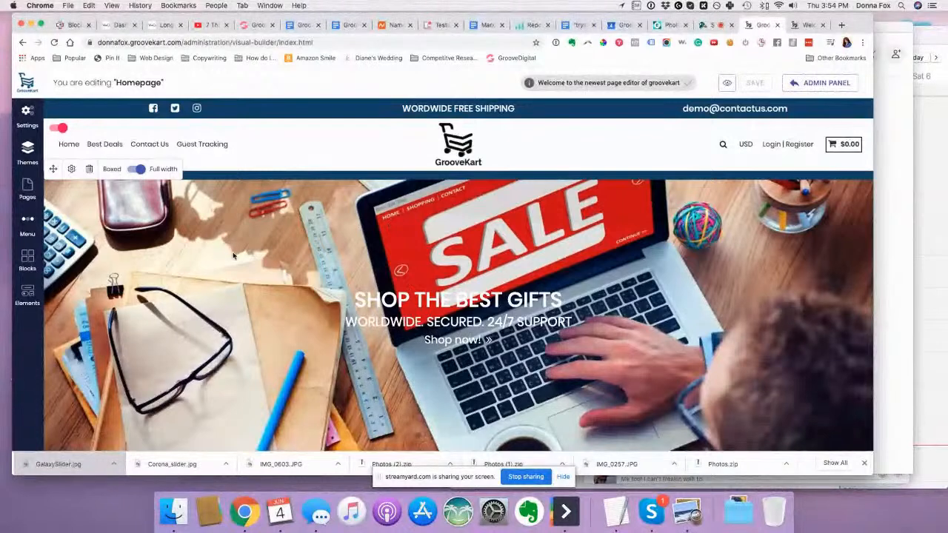
pyautogui.click(74, 169)
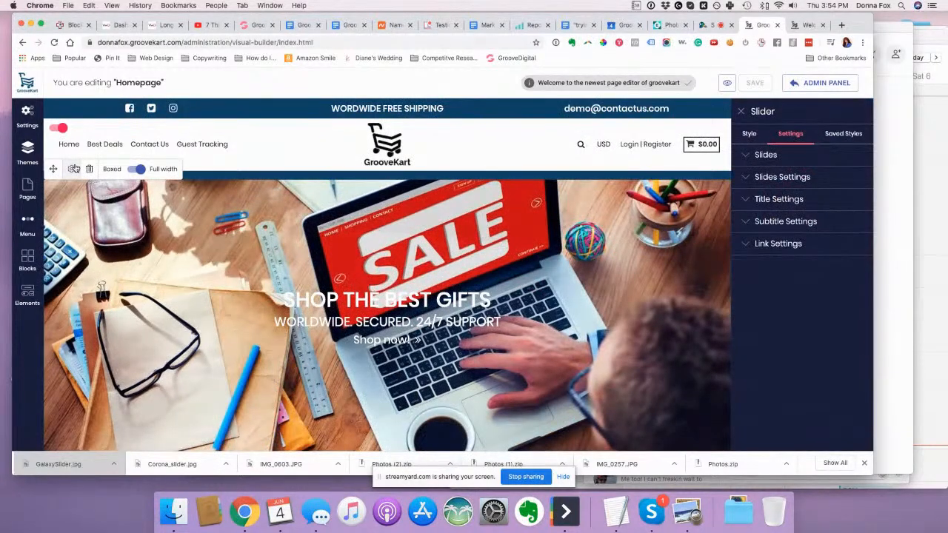
pyautogui.click(766, 155)
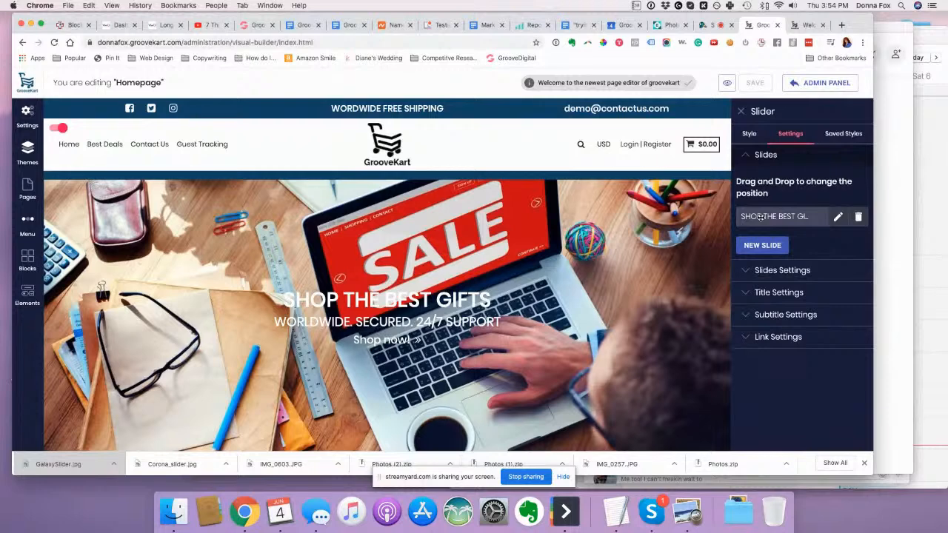
pyautogui.click(839, 217)
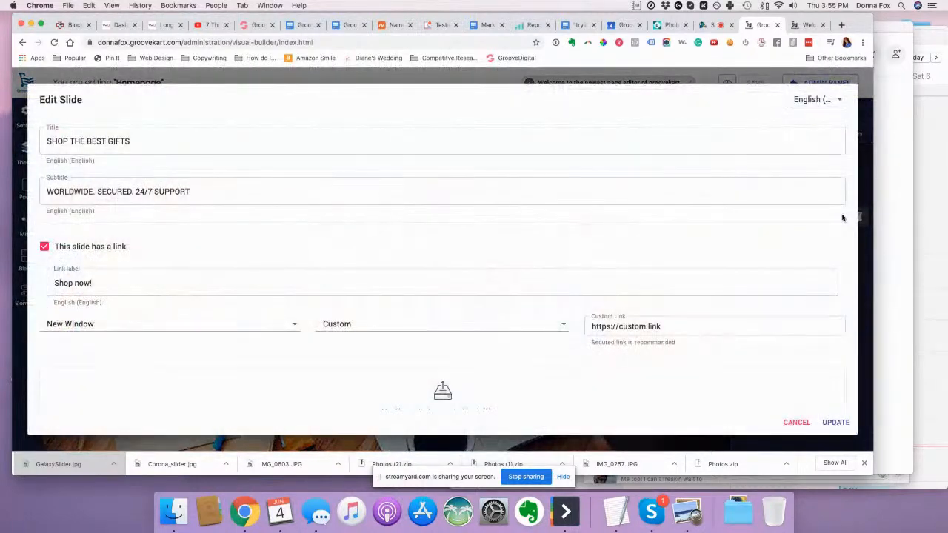
# - Clear the slide's title and subtitle
pyautogui.click(144, 136)
pyautogui.hotkey('alt', 'shift', 'Left')
pyautogui.hotkey('alt', 'shift', 'Left')
pyautogui.hotkey('alt', 'shift', 'Left')
pyautogui.hotkey('alt', 'shift', 'Left')
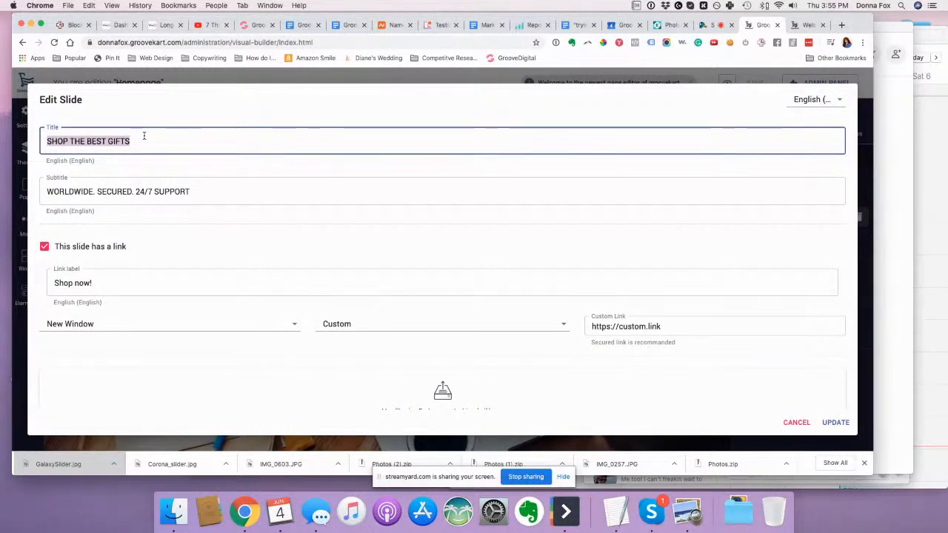
pyautogui.press('BackSpace')
pyautogui.click(122, 186)
pyautogui.hotkey('alt', 'shift', 'Left')
pyautogui.hotkey('alt', 'shift', 'Left')
pyautogui.hotkey('alt', 'shift', 'Left')
pyautogui.hotkey('alt', 'shift', 'Left')
pyautogui.press('BackSpace')
# - Clear the slide's link label
pyautogui.scroll(-2, 176, 255)
pyautogui.click(137, 222)
pyautogui.hotkey('alt', 'shift', 'Left')
pyautogui.hotkey('alt', 'shift', 'Left')
pyautogui.press('BackSpace')
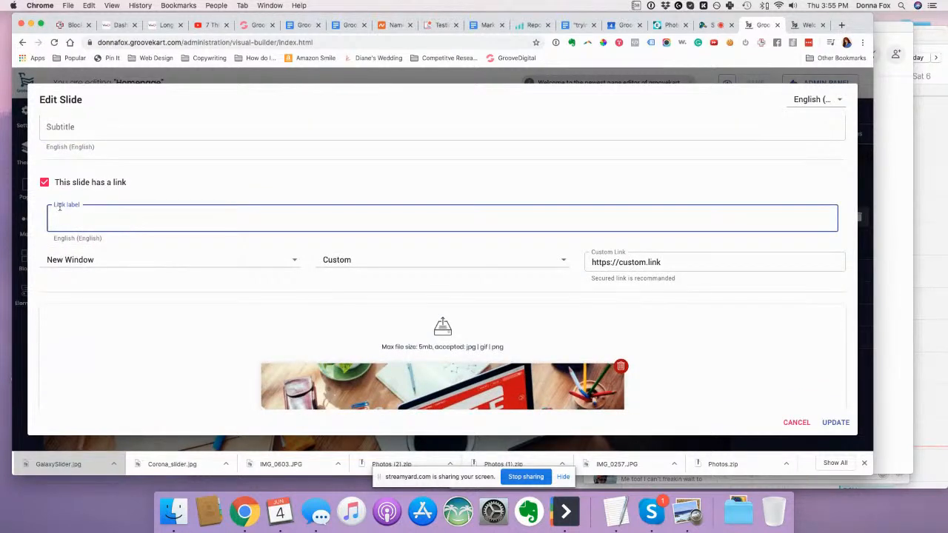
# - Set the slide's link type to Product and choose Beach Lady as the linked product
pyautogui.click(45, 184)
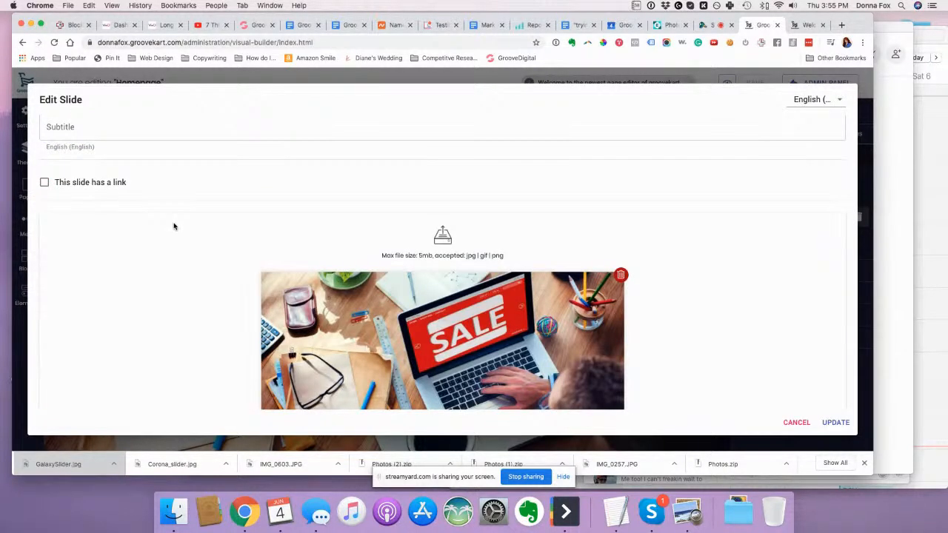
pyautogui.click(45, 184)
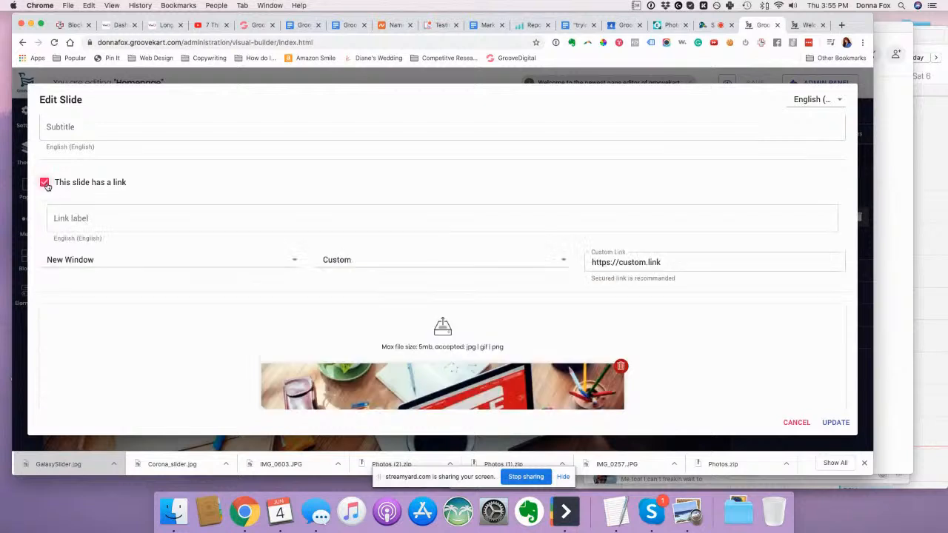
pyautogui.click(70, 259)
pyautogui.click(71, 259)
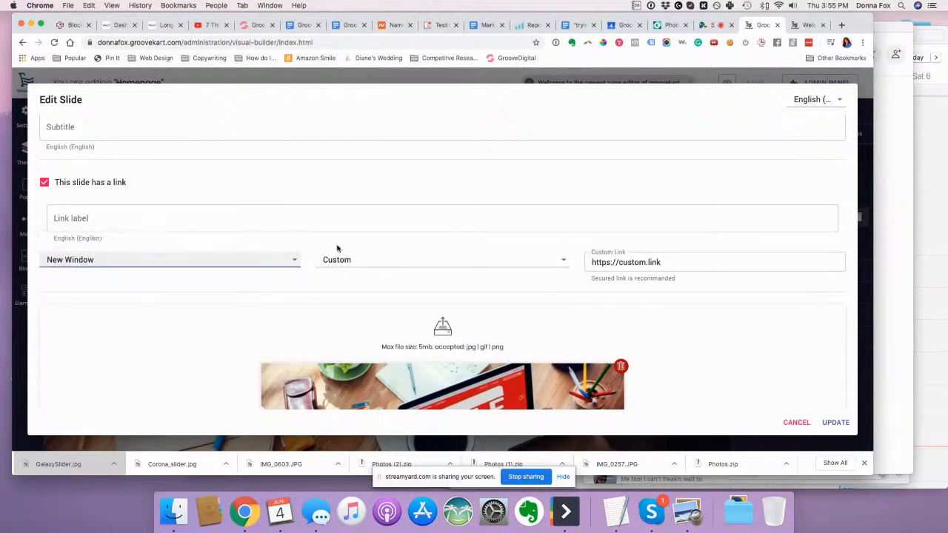
pyautogui.click(362, 262)
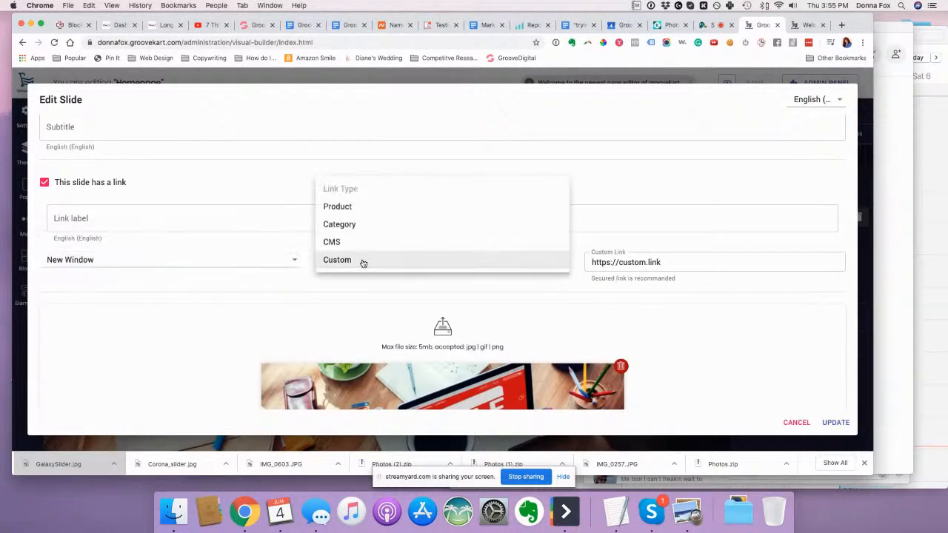
pyautogui.click(371, 207)
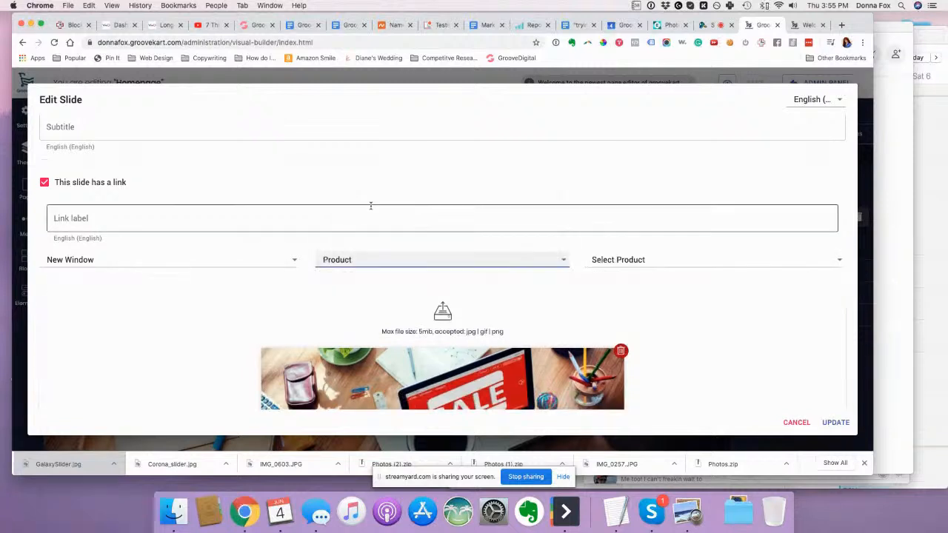
pyautogui.click(641, 259)
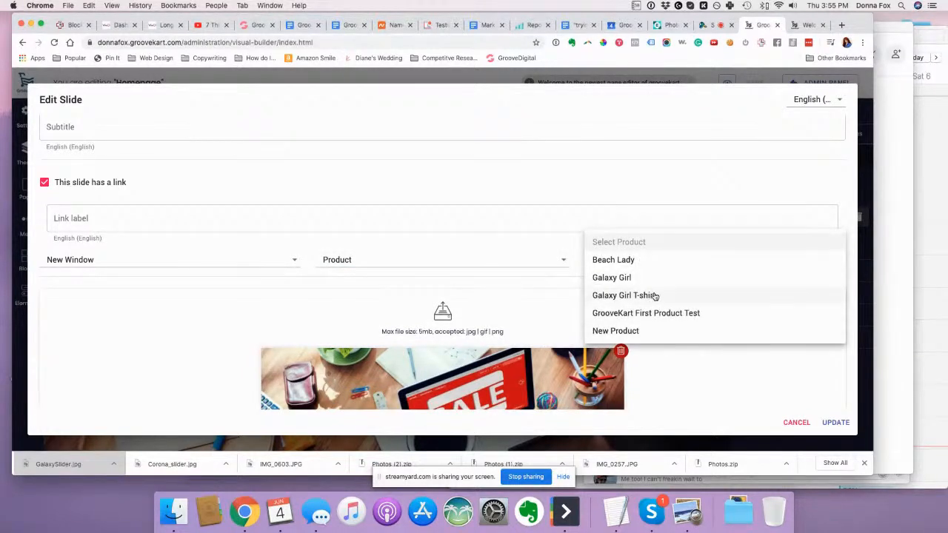
pyautogui.click(657, 260)
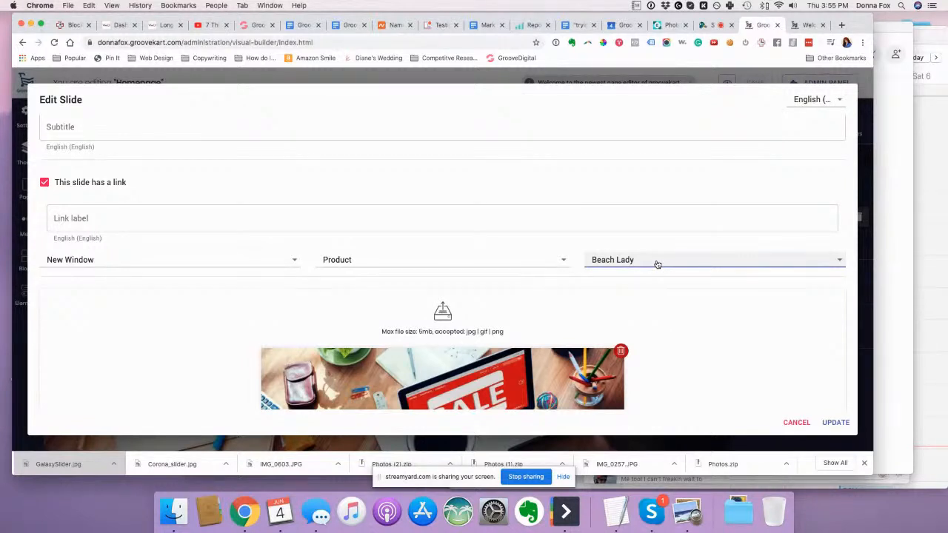
# - Turn off the slide's link and delete its current laptop sale image
pyautogui.scroll(-3, 718, 337)
pyautogui.scroll(-1, 719, 339)
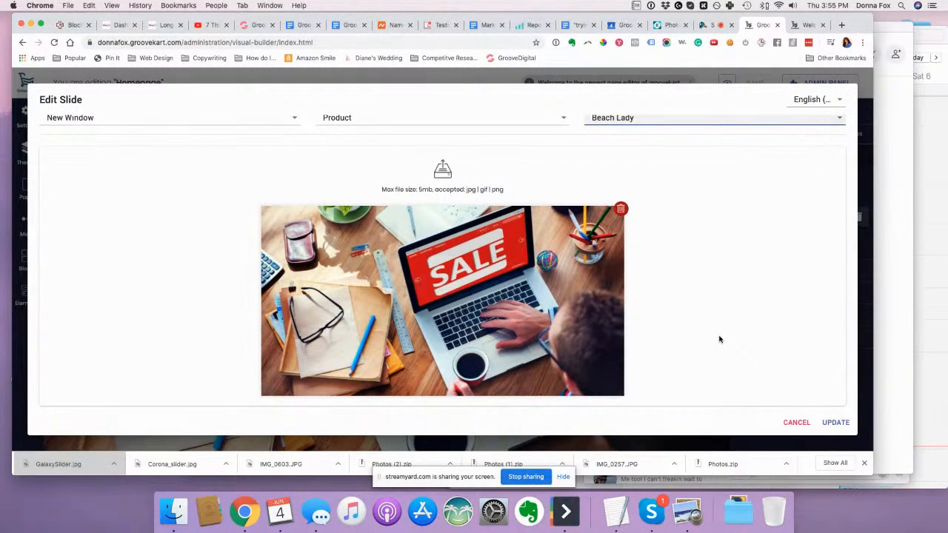
pyautogui.scroll(6, 598, 277)
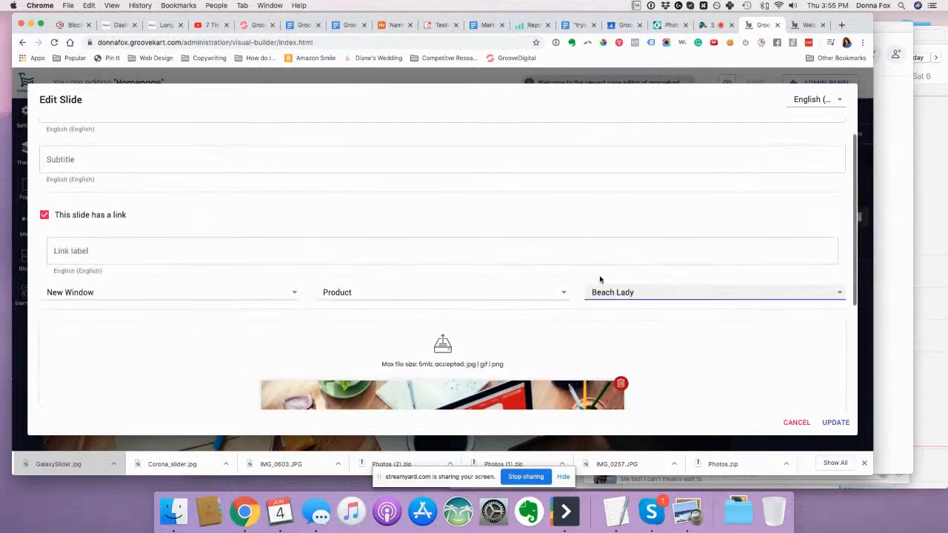
pyautogui.click(44, 247)
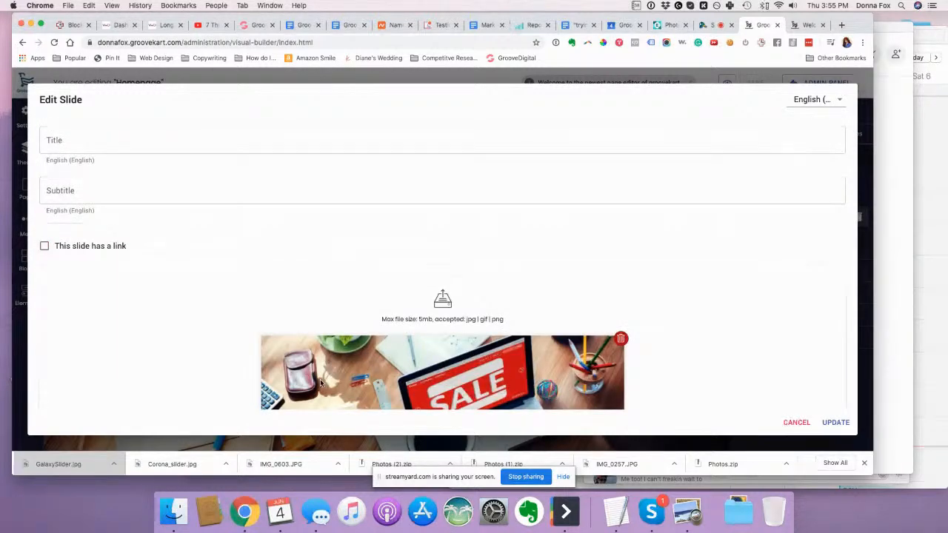
pyautogui.scroll(-4, 320, 379)
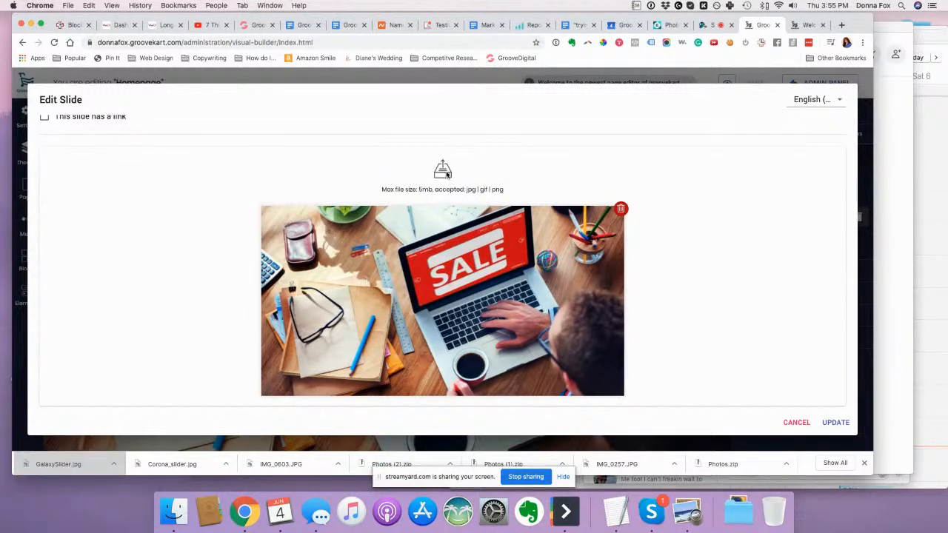
pyautogui.click(620, 209)
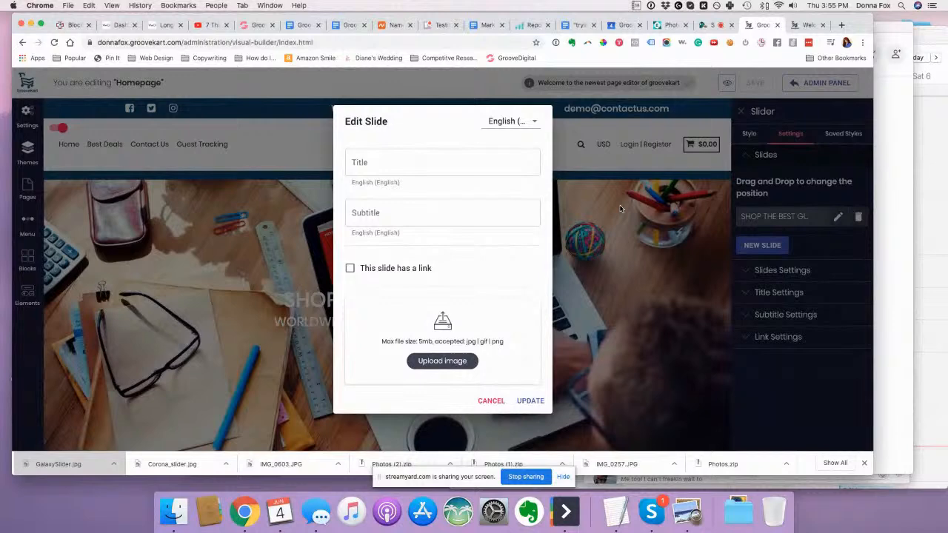
# - Upload Corona_slider.jpg from the GrooveStore folder as the slide's image and update the slide
pyautogui.click(442, 360)
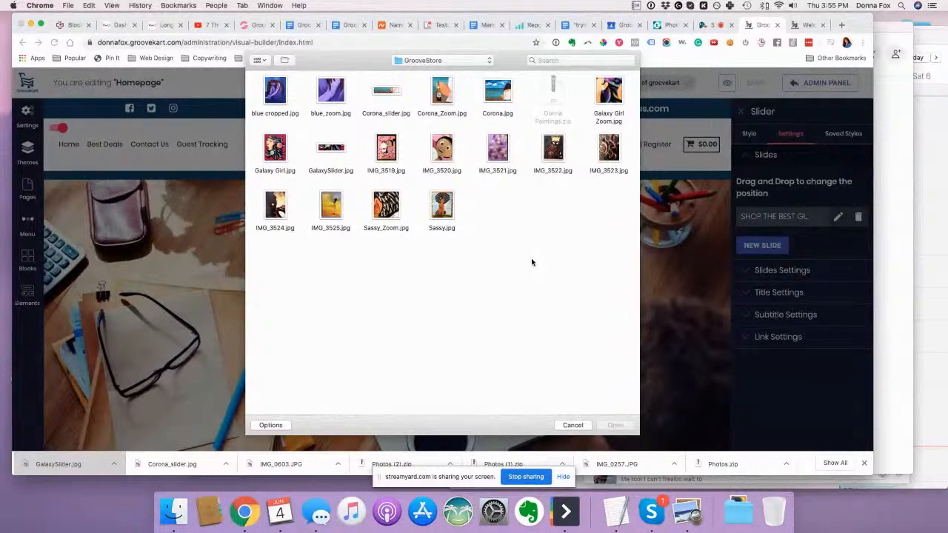
pyautogui.click(386, 100)
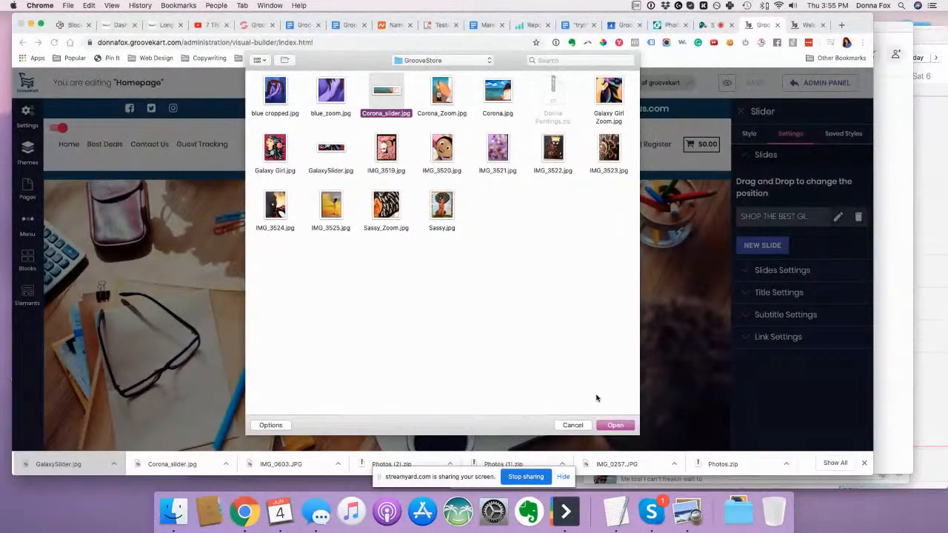
pyautogui.click(615, 425)
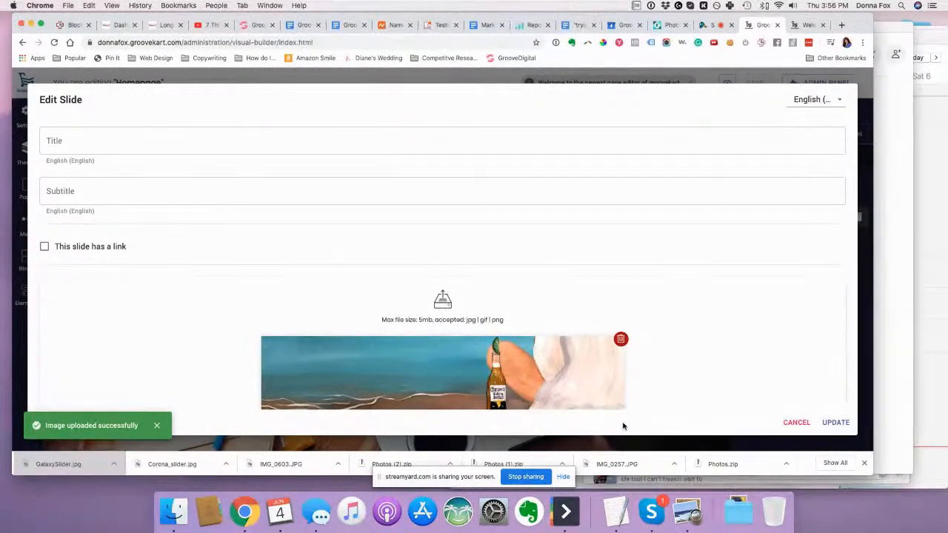
pyautogui.scroll(-1, 700, 389)
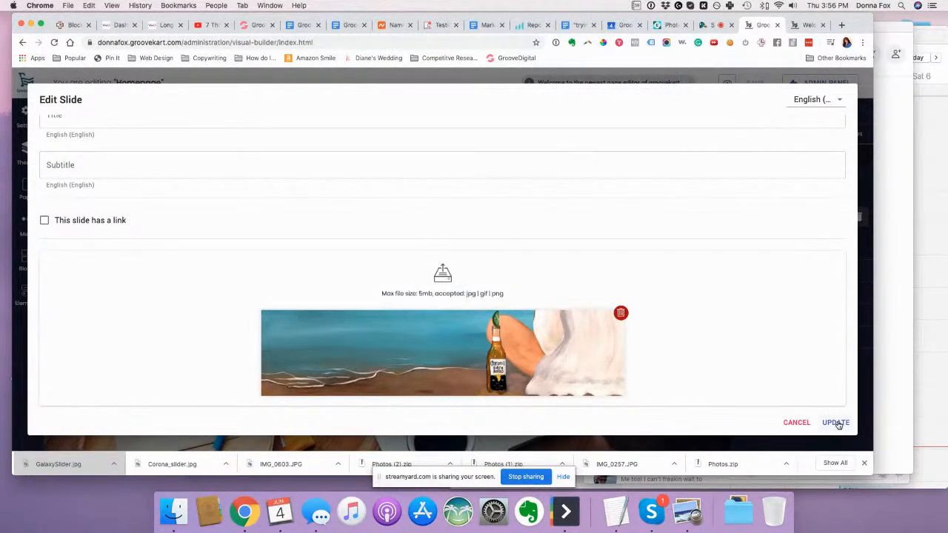
pyautogui.scroll(-1, 754, 307)
pyautogui.click(834, 423)
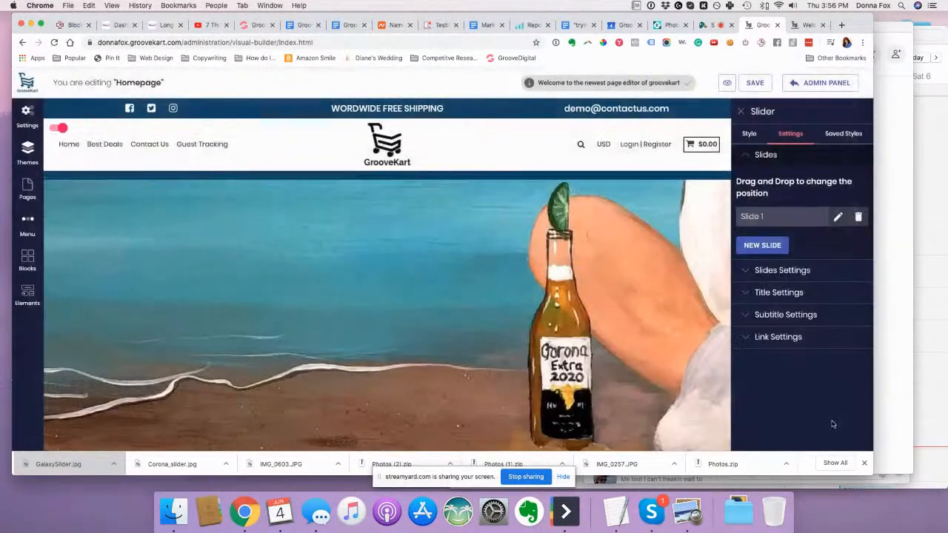
# - Add a second slide to the slider, upload GalaxySlider.jpg from the GrooveStore folder as its image and update it
pyautogui.click(761, 248)
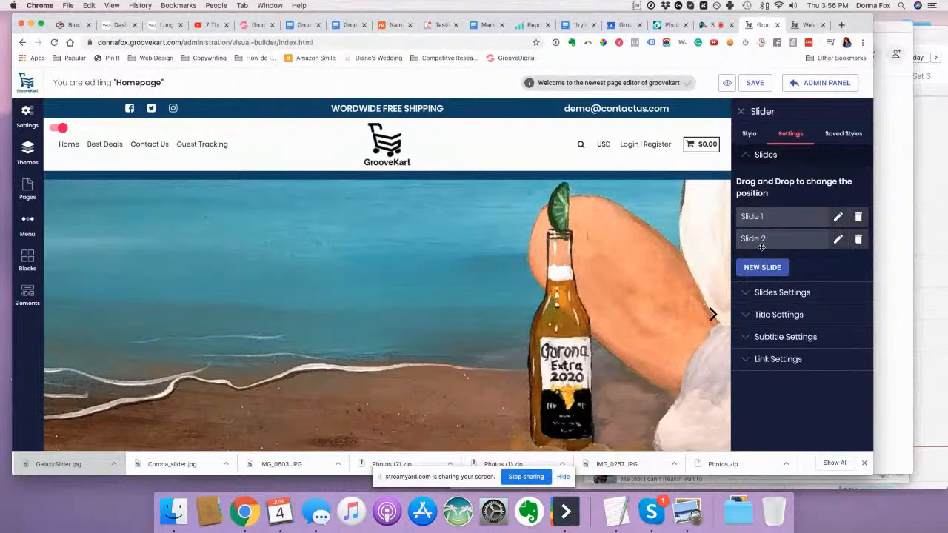
pyautogui.click(839, 238)
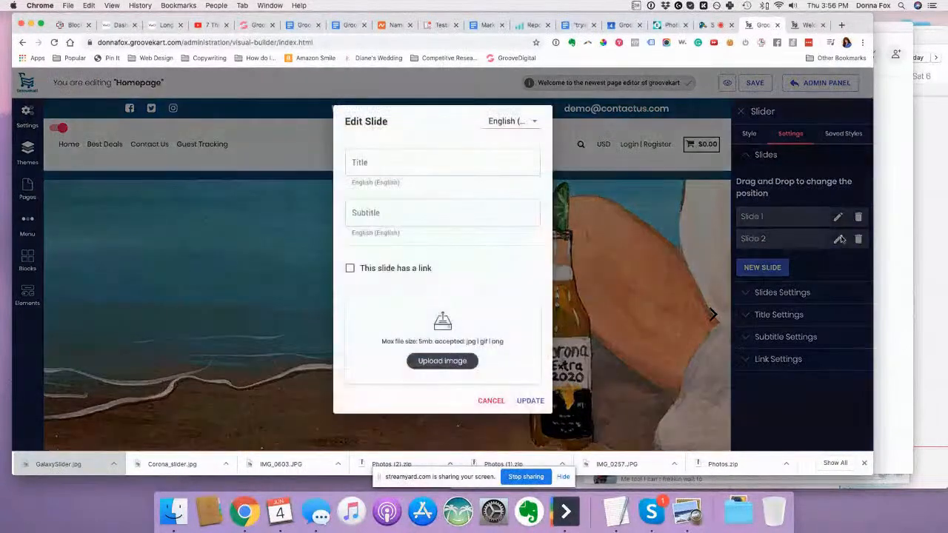
pyautogui.click(442, 361)
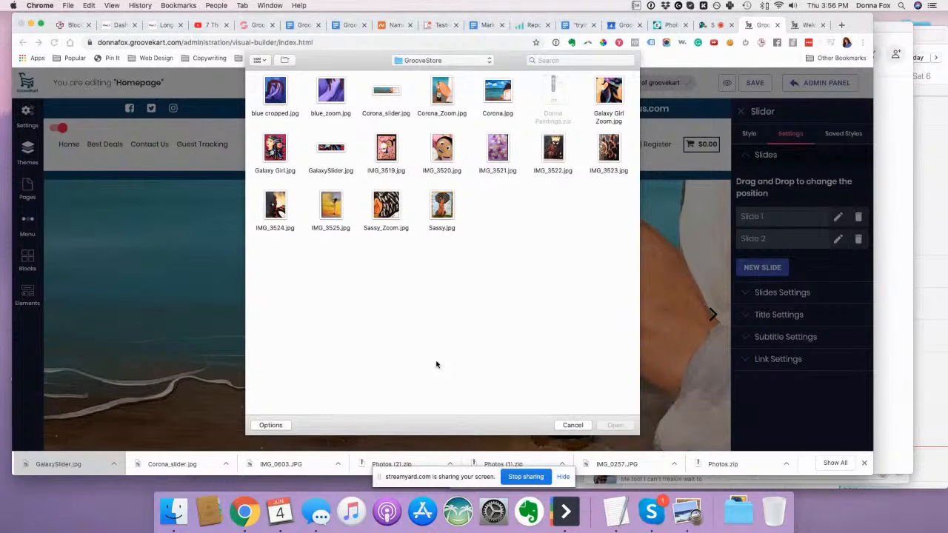
pyautogui.click(322, 150)
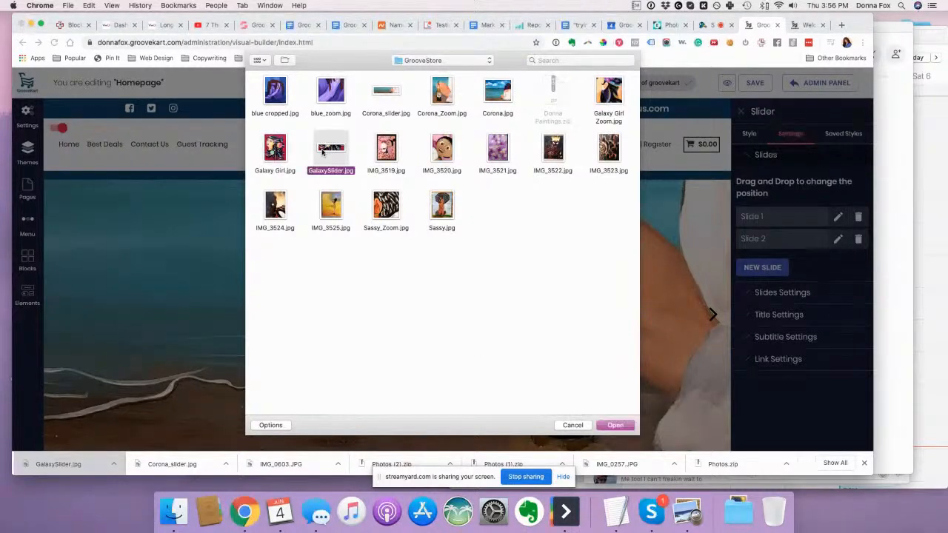
pyautogui.click(611, 426)
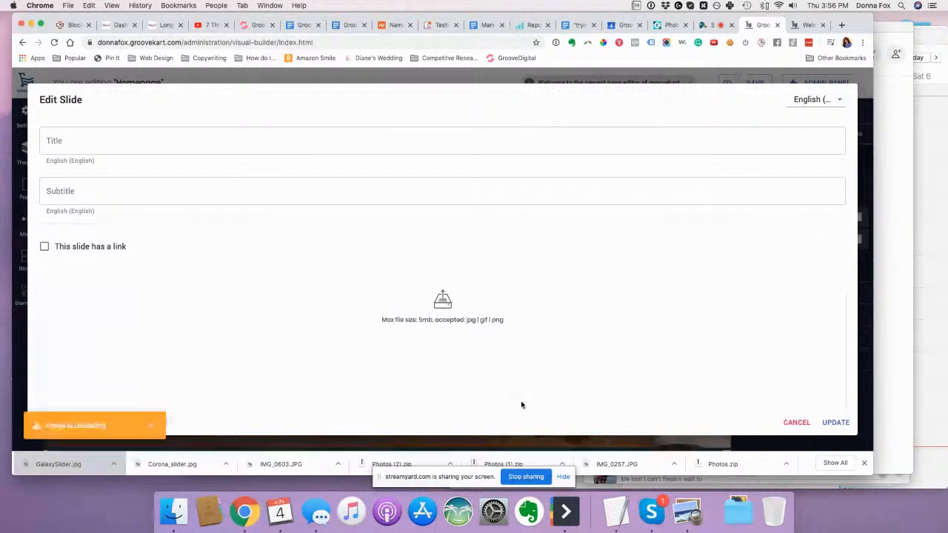
pyautogui.click(835, 422)
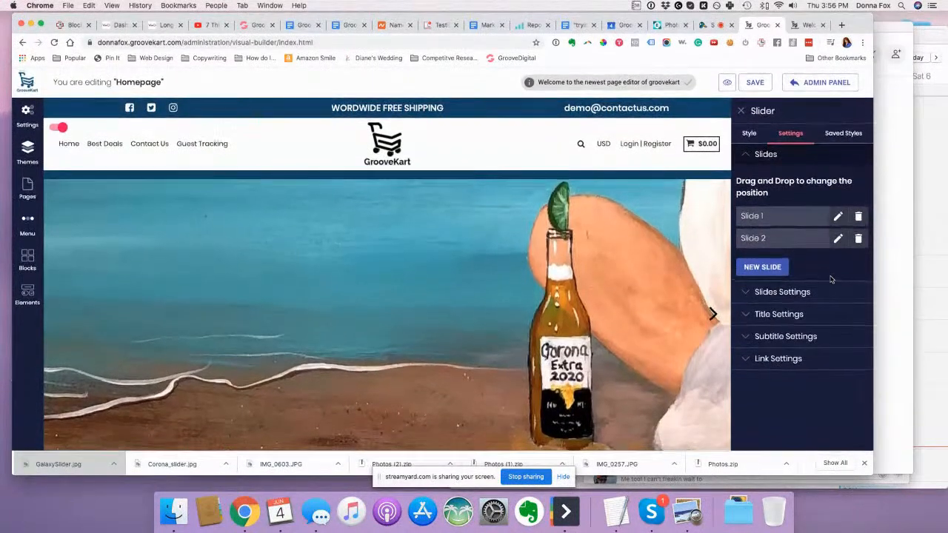
# - Preview the slider's two slides in the page editor and look over the homepage sections below them
pyautogui.scroll(-4, 630, 339)
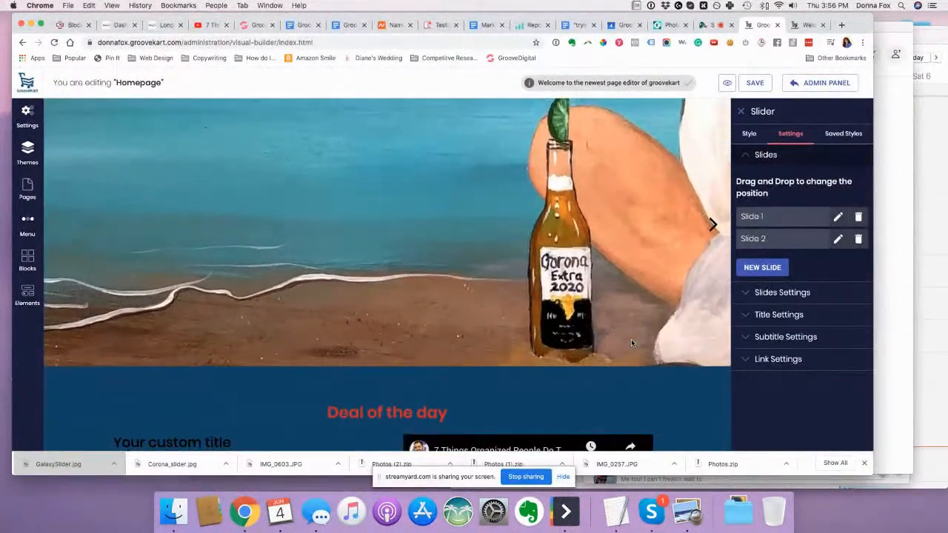
pyautogui.scroll(2, 631, 339)
pyautogui.scroll(1, 631, 342)
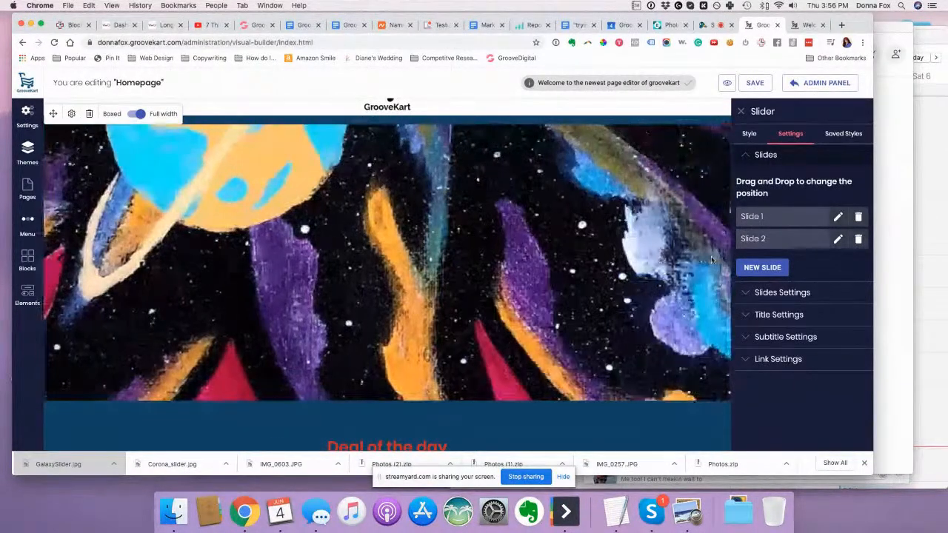
pyautogui.click(710, 258)
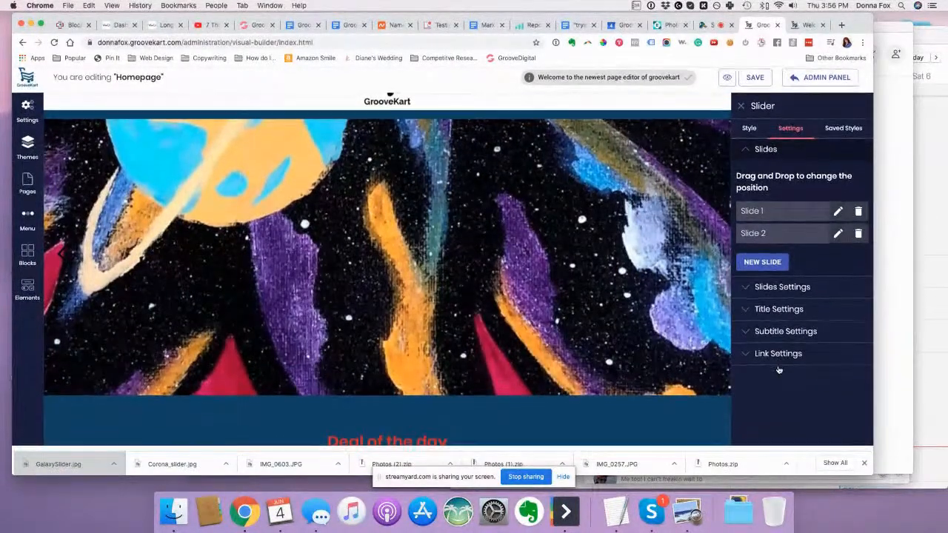
pyautogui.scroll(-2, 612, 361)
pyautogui.scroll(-5, 611, 360)
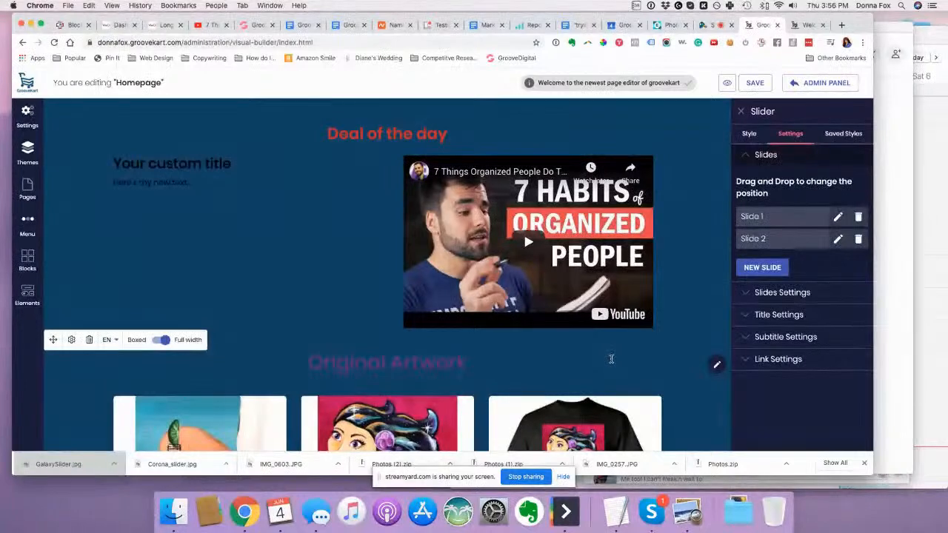
pyautogui.scroll(4, 611, 359)
pyautogui.scroll(4, 611, 359)
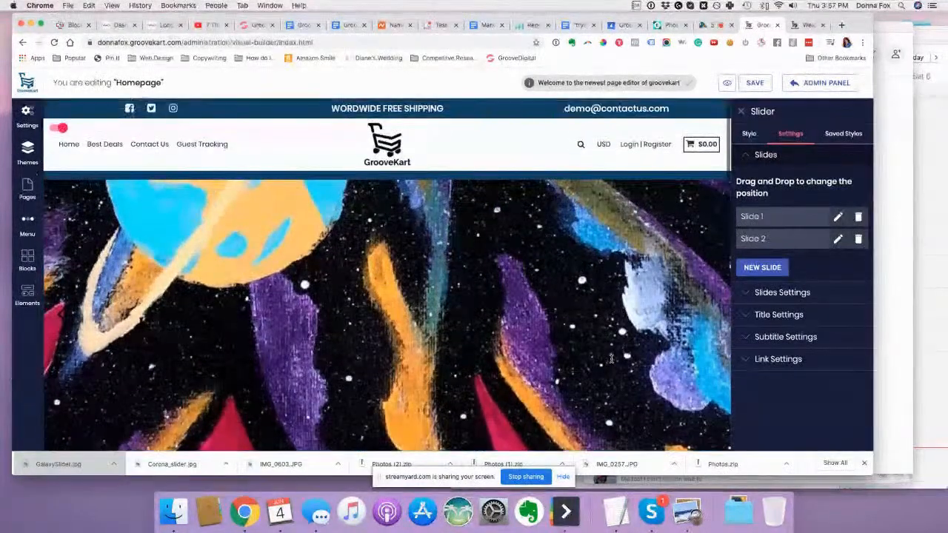
# - Save the homepage layout and reload the live store page
pyautogui.click(756, 83)
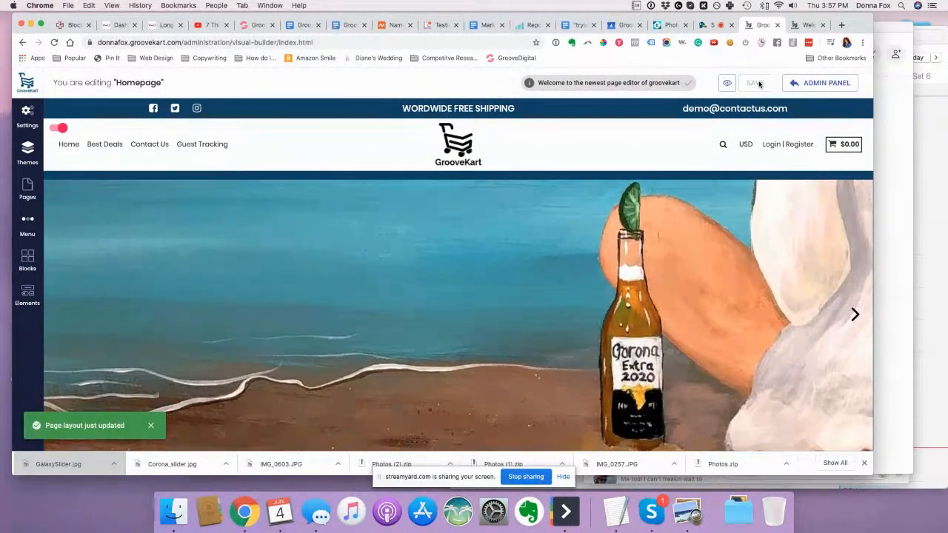
pyautogui.click(807, 24)
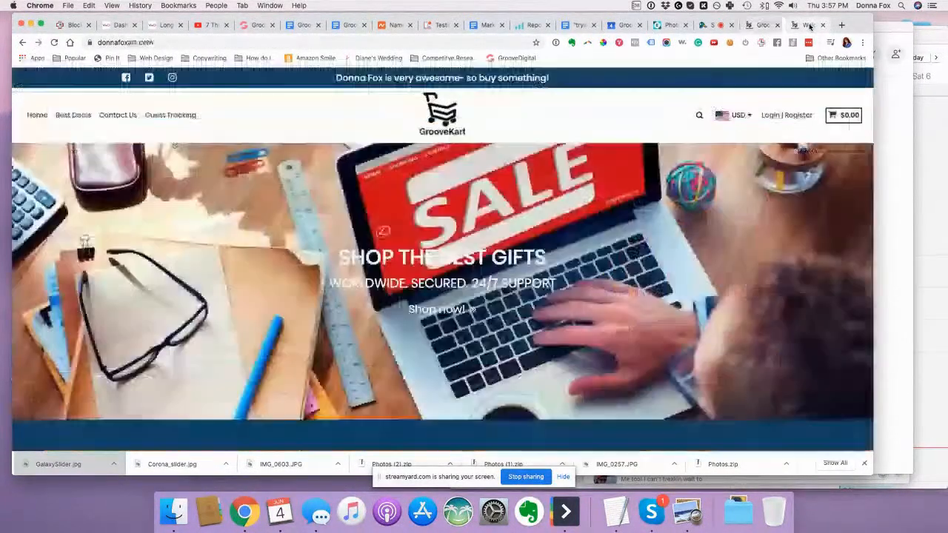
pyautogui.click(54, 42)
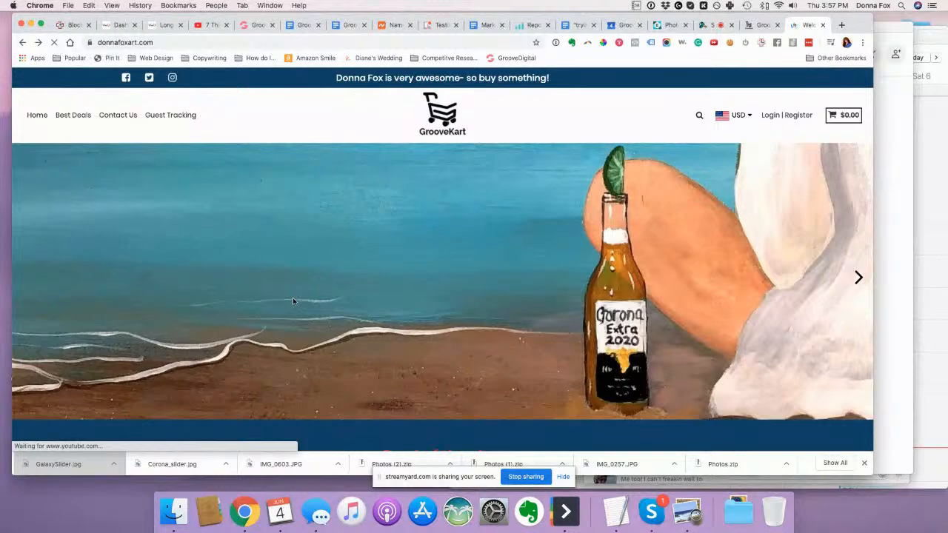
# - Look over the live store homepage from the new slider down to the footer
pyautogui.scroll(-3, 292, 299)
pyautogui.scroll(-10, 292, 301)
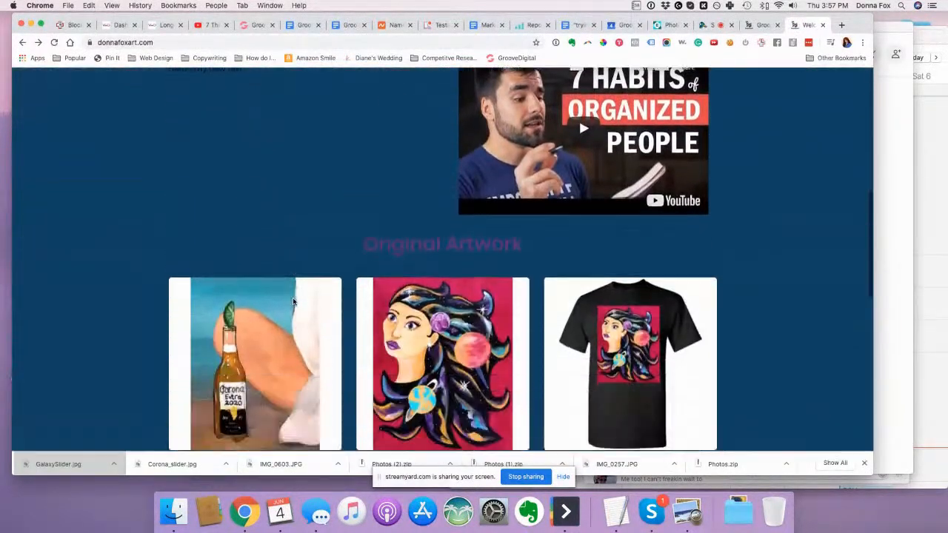
pyautogui.scroll(-15, 292, 302)
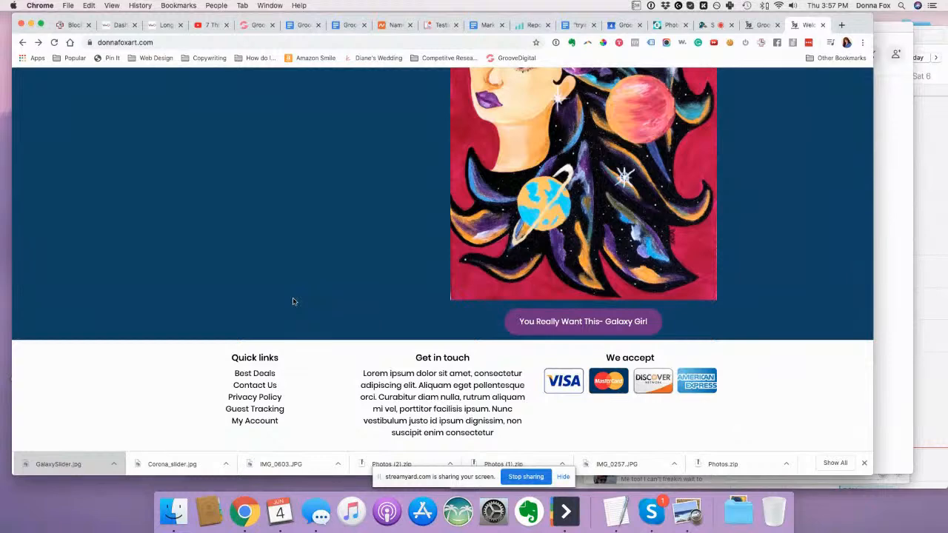
pyautogui.scroll(12, 292, 302)
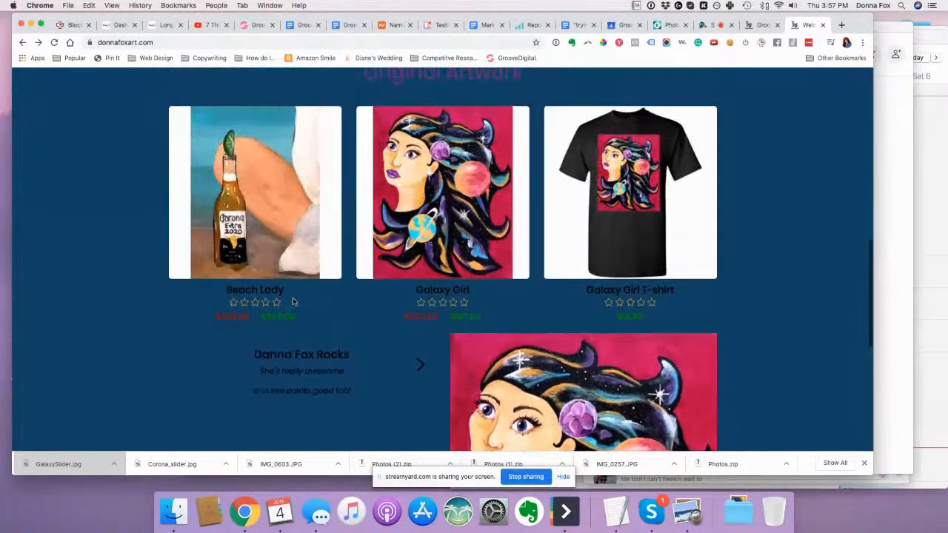
pyautogui.scroll(10, 292, 301)
pyautogui.scroll(8, 293, 302)
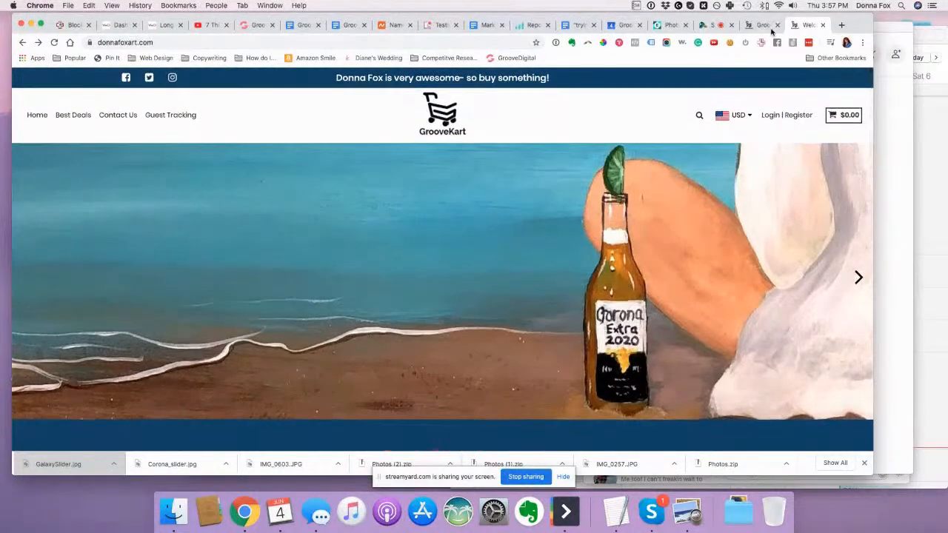
# - Return to the page editor, inspect the first slide's text, link and image options, and close it without changes
pyautogui.click(769, 28)
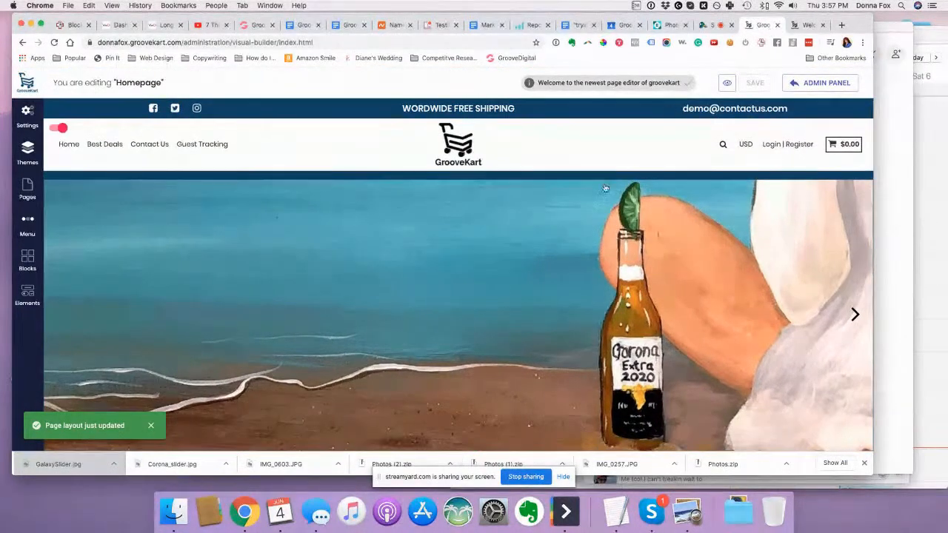
pyautogui.scroll(-1, 518, 323)
pyautogui.scroll(-3, 518, 324)
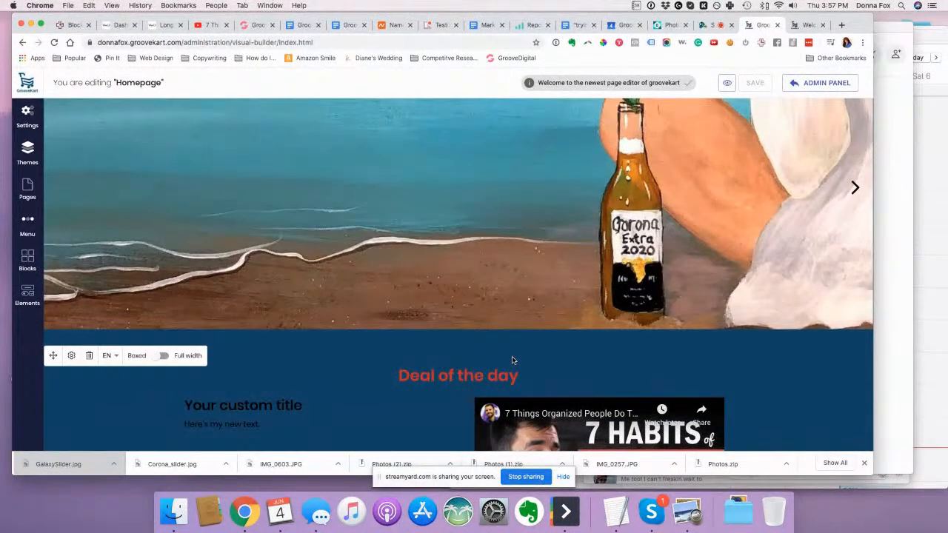
pyautogui.scroll(5, 512, 360)
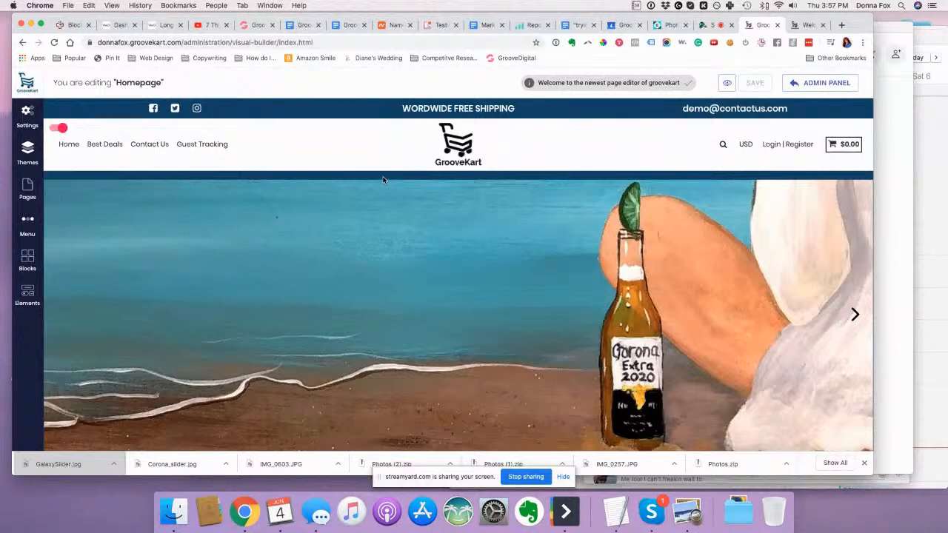
pyautogui.moveTo(368, 255)
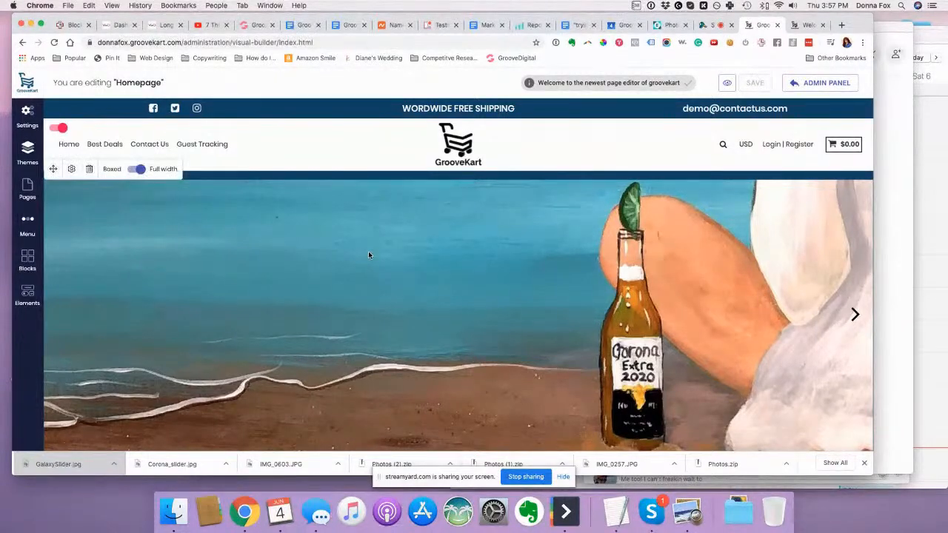
pyautogui.click(74, 170)
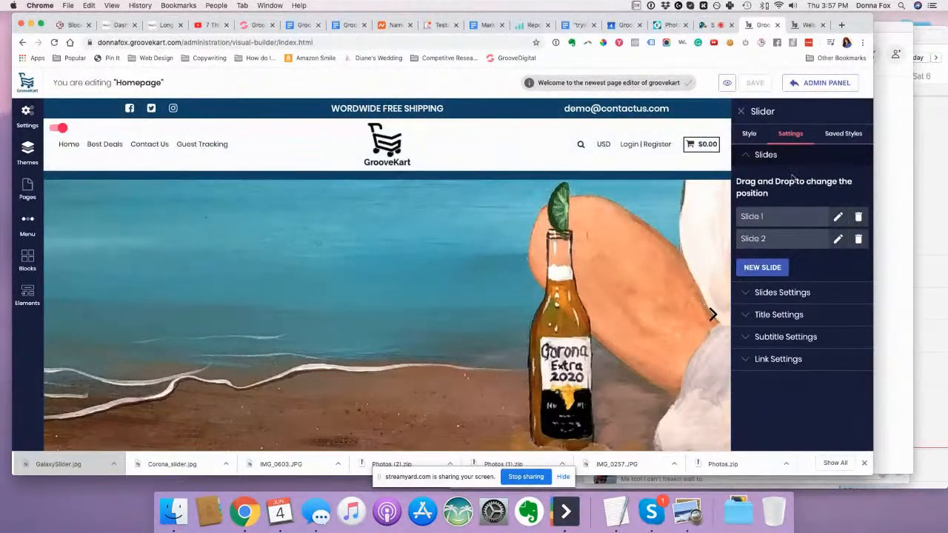
pyautogui.click(838, 217)
pyautogui.scroll(-1, 712, 337)
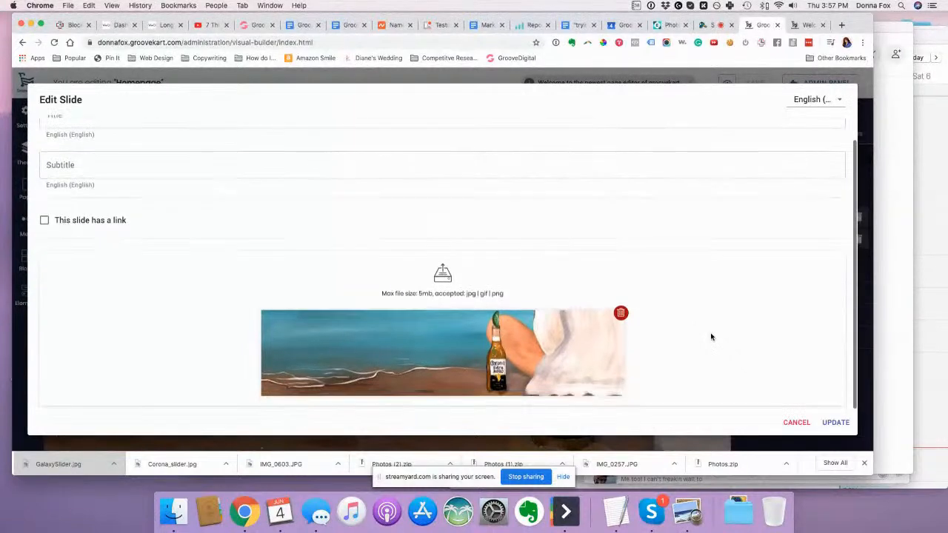
pyautogui.click(795, 425)
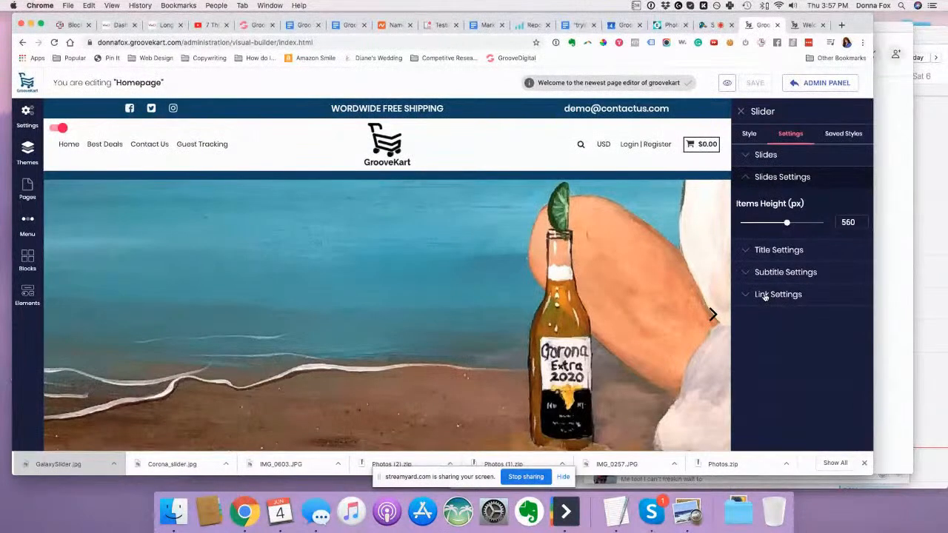
# - Review the slider's title settings and its style options
pyautogui.click(778, 250)
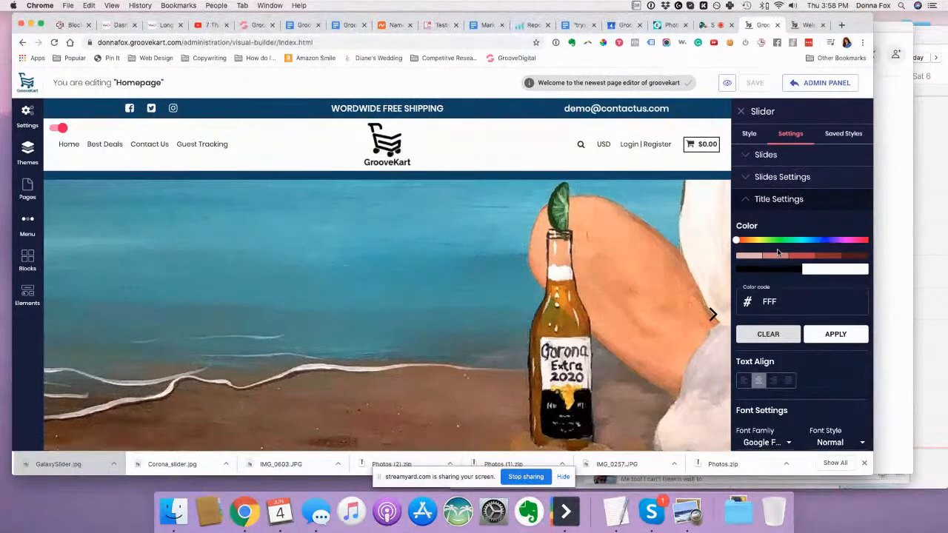
pyautogui.click(751, 202)
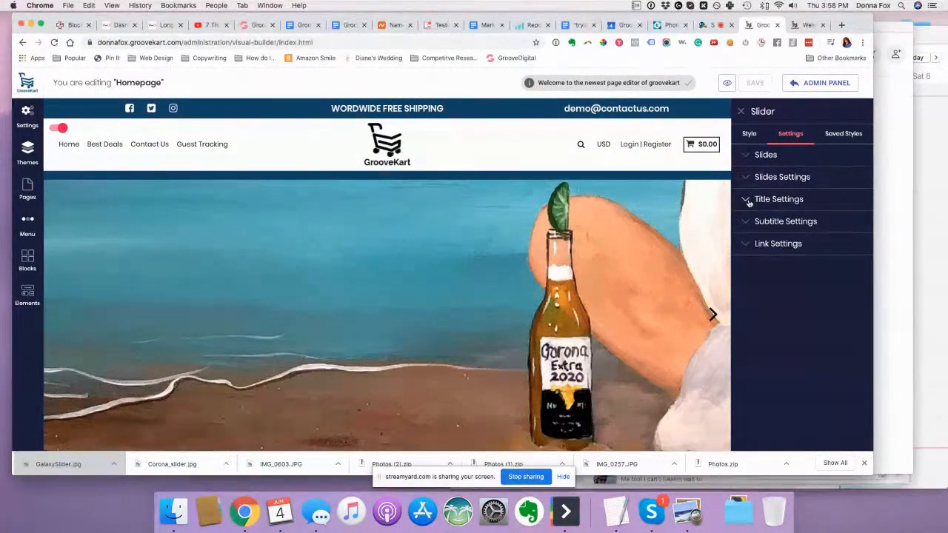
pyautogui.click(746, 135)
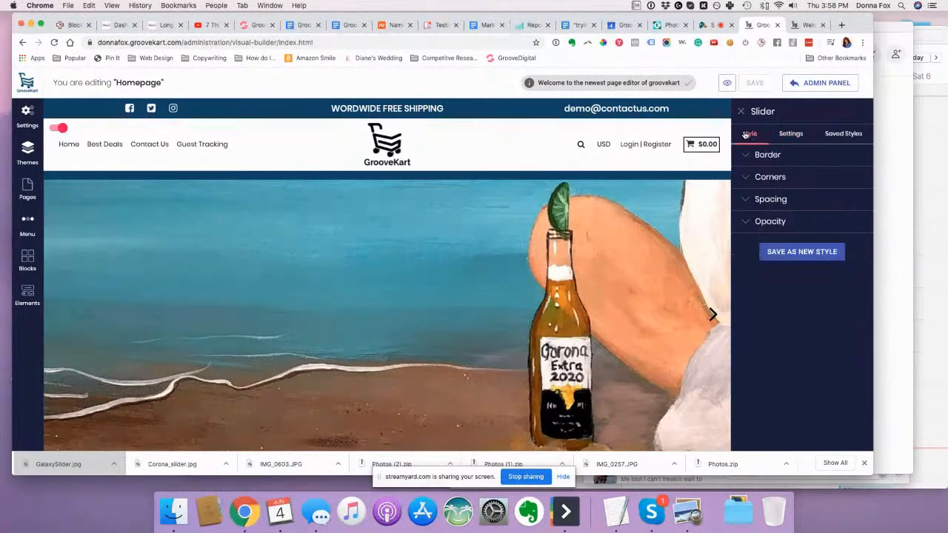
# - Check the live store homepage again down to its footer links and payment logos
pyautogui.click(801, 27)
pyautogui.scroll(-10, 368, 402)
pyautogui.scroll(-5, 365, 402)
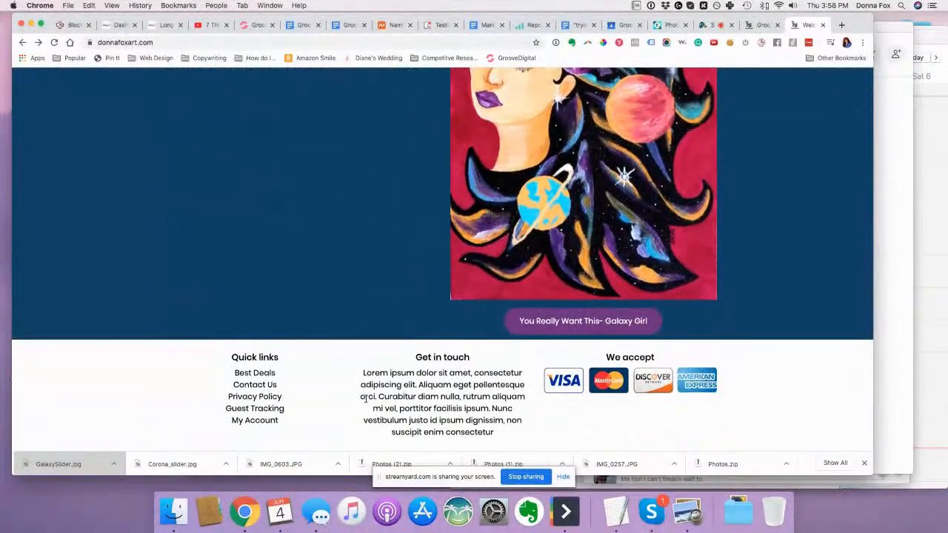
pyautogui.scroll(15, 365, 400)
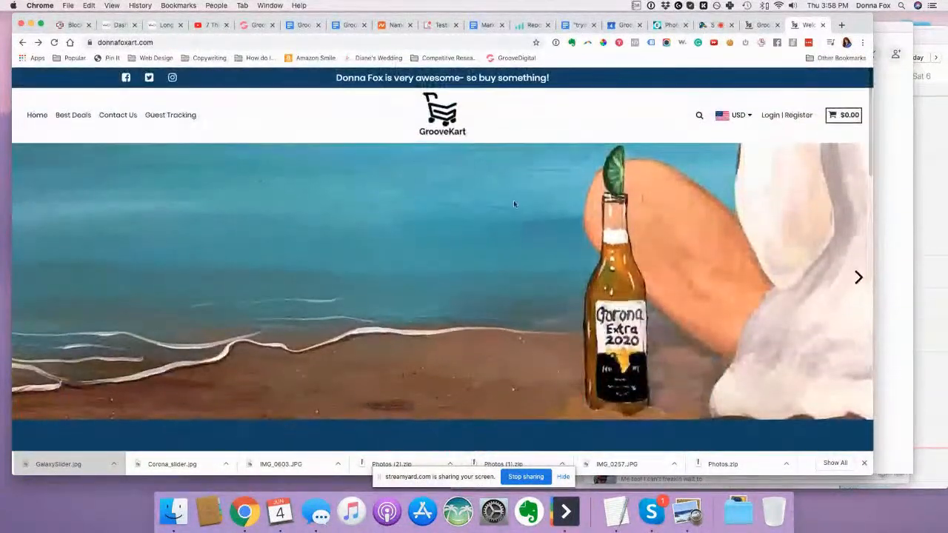
# - Return to the page editor, close the slider settings and open the list of store pages
pyautogui.click(763, 24)
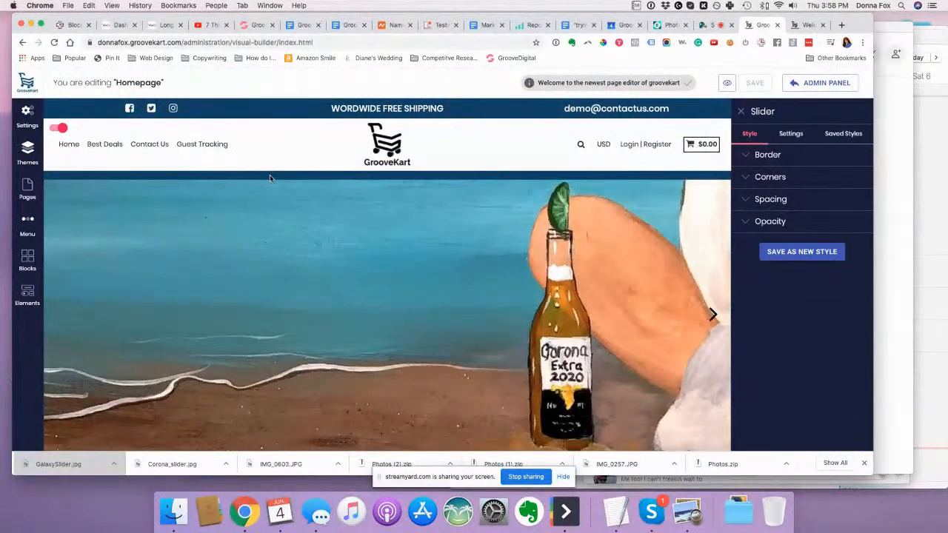
pyautogui.click(743, 113)
pyautogui.scroll(-3, 317, 228)
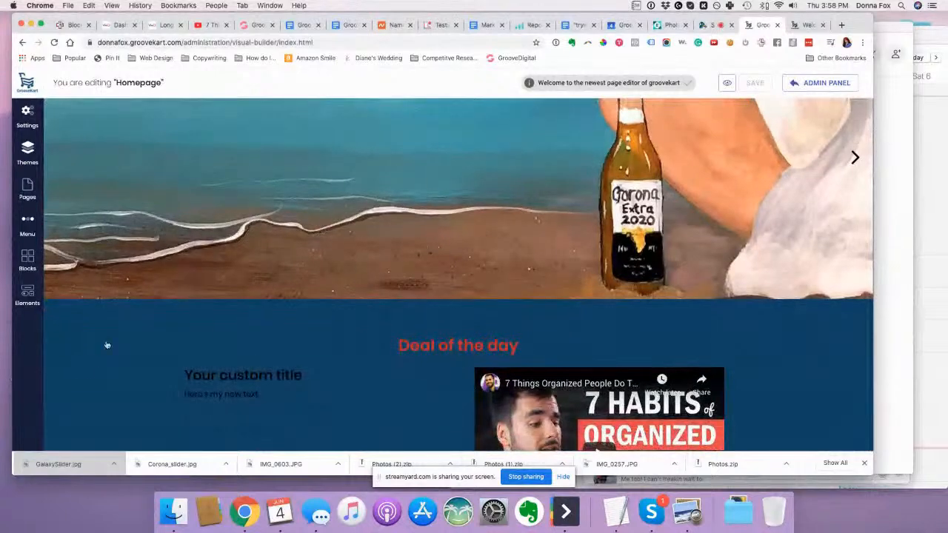
pyautogui.moveTo(107, 345)
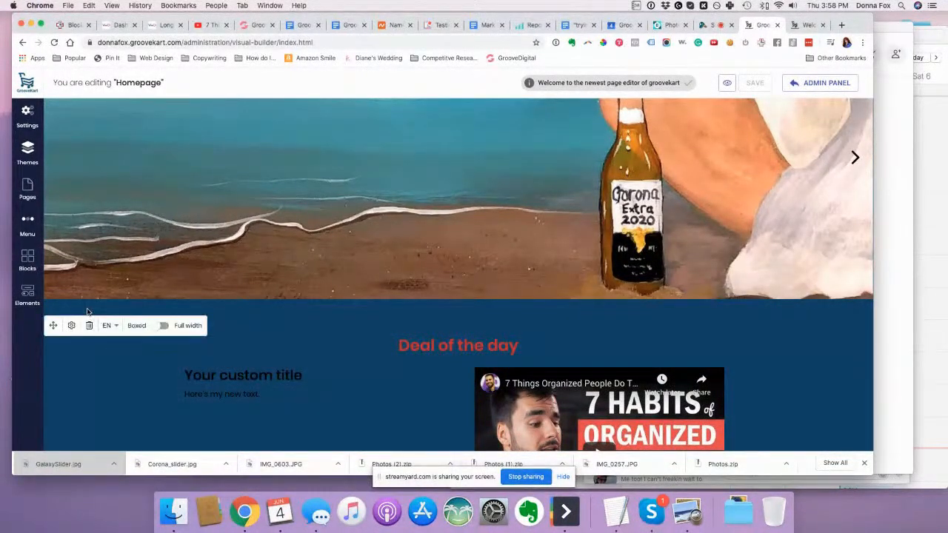
pyautogui.scroll(5, 83, 301)
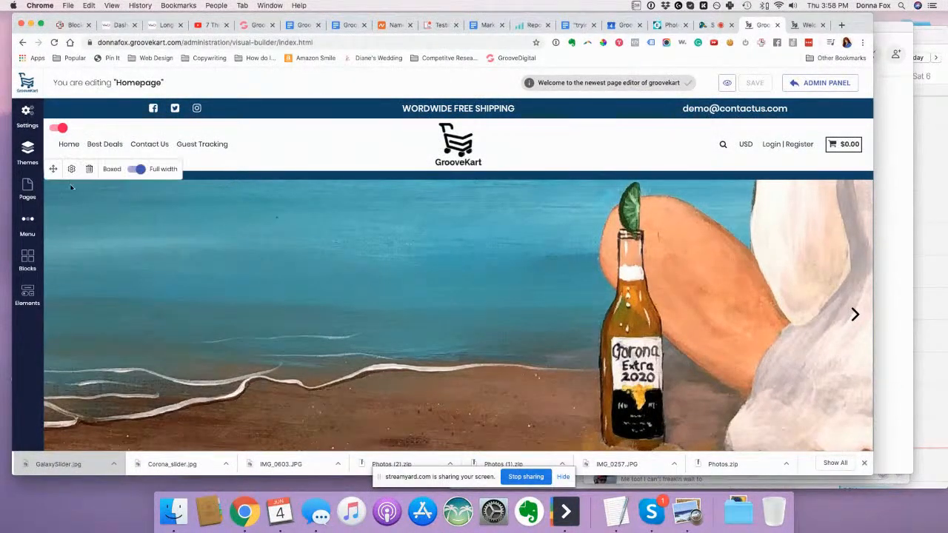
pyautogui.click(27, 188)
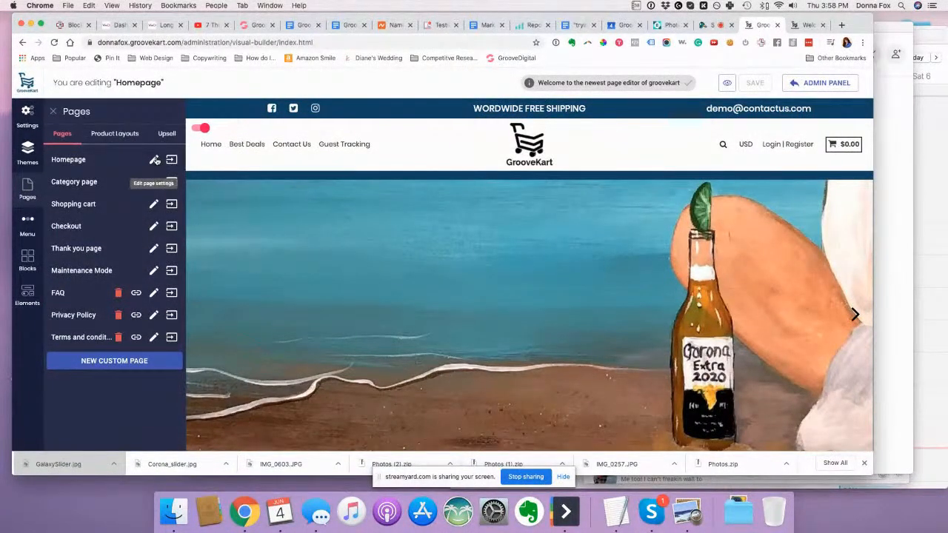
# - Set the Homepage background color to ffffff in its page settings and save them
pyautogui.click(154, 159)
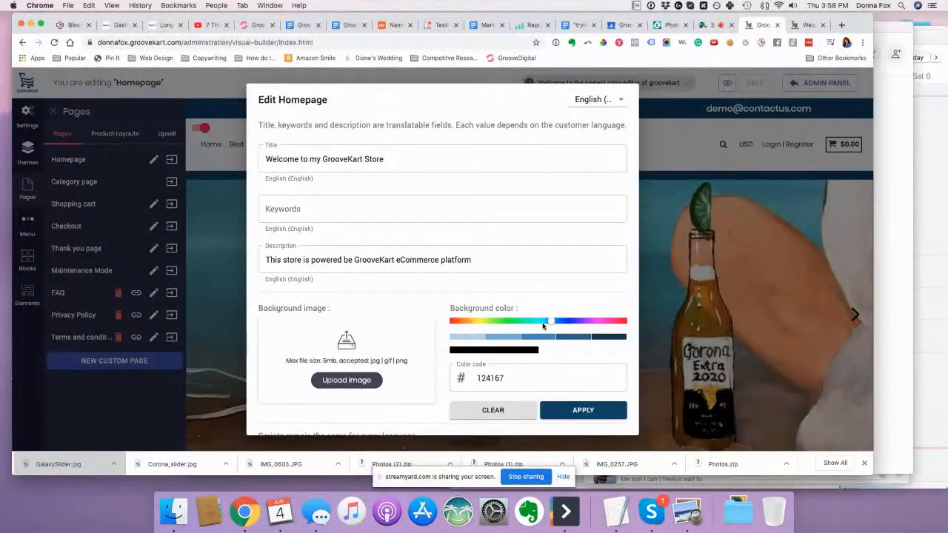
pyautogui.scroll(-2, 543, 326)
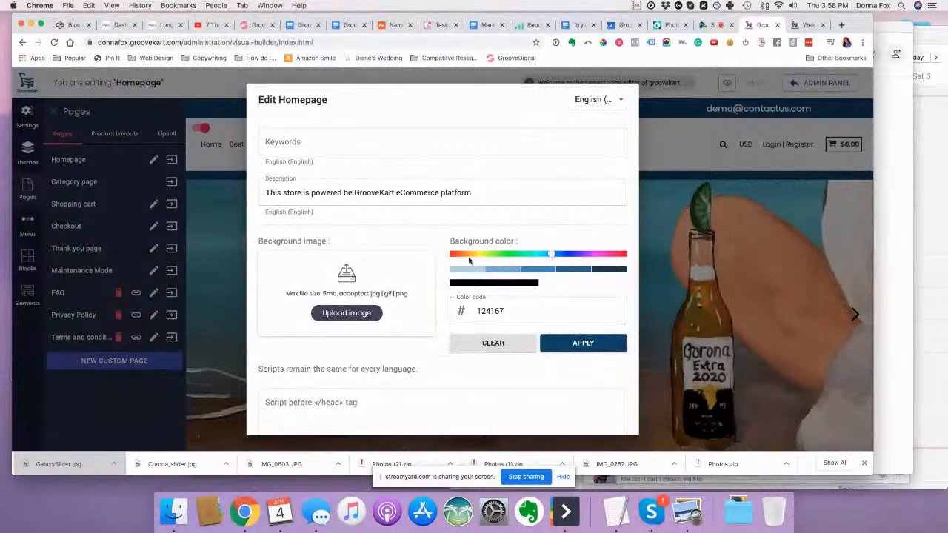
pyautogui.click(478, 311)
pyautogui.moveTo(478, 311); pyautogui.dragTo(562, 311)
pyautogui.write('ffffff')
pyautogui.click(607, 346)
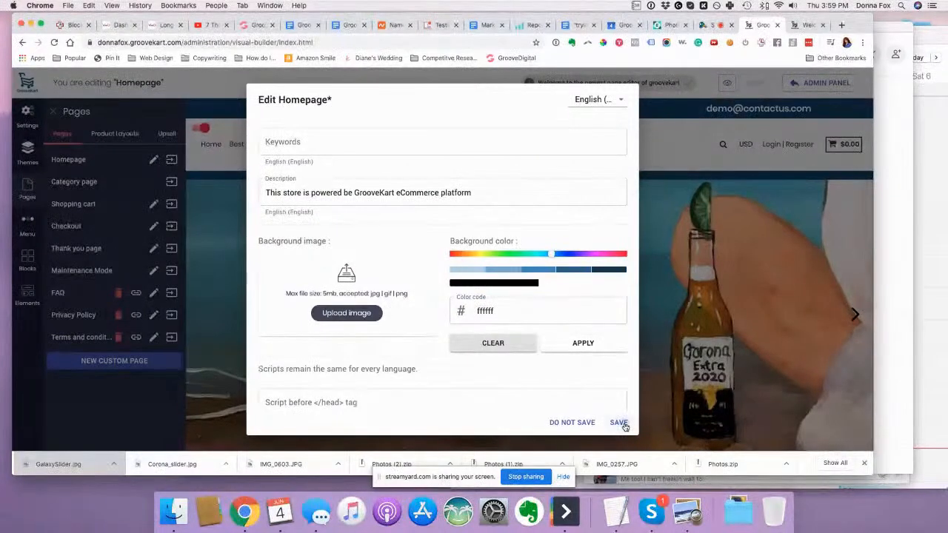
pyautogui.click(619, 422)
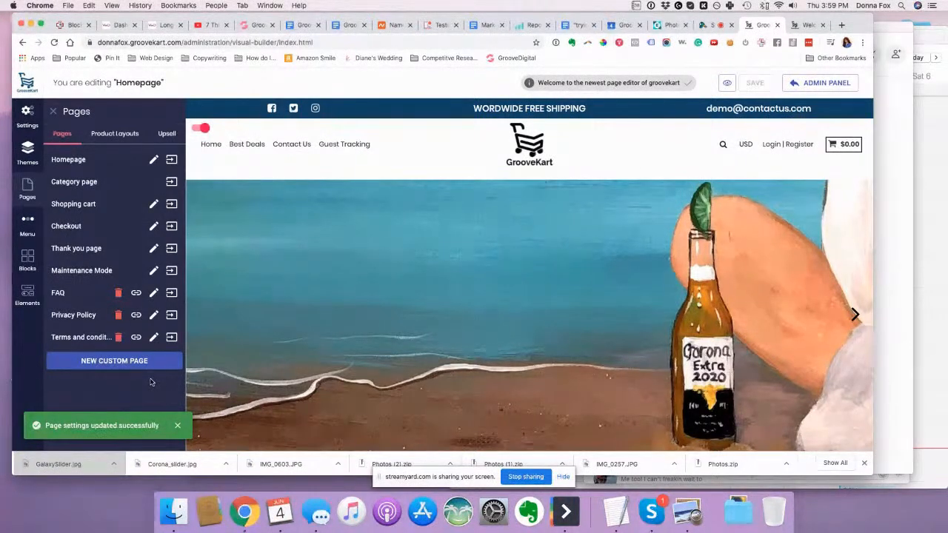
# - Close the page list and review the homepage layout in the editor from the slider down to the footer
pyautogui.scroll(-10, 329, 262)
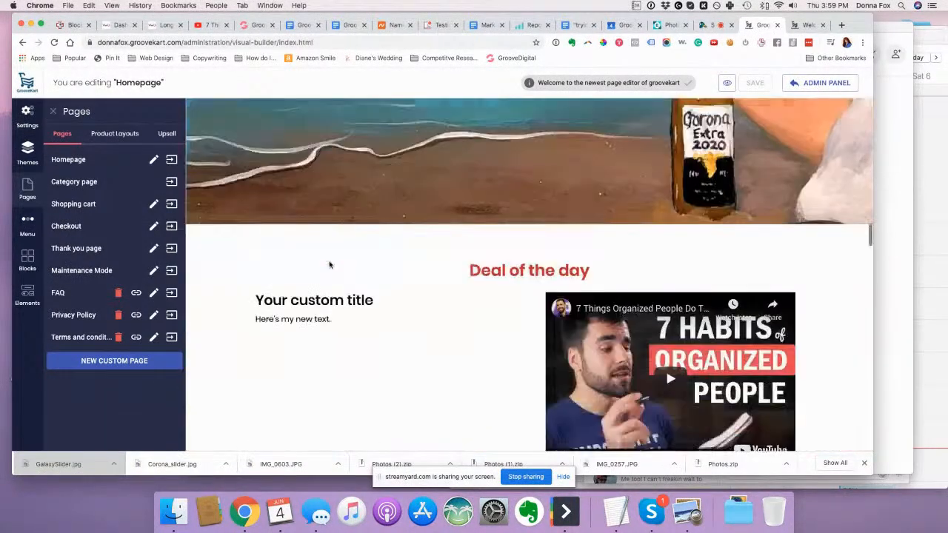
pyautogui.scroll(-5, 330, 264)
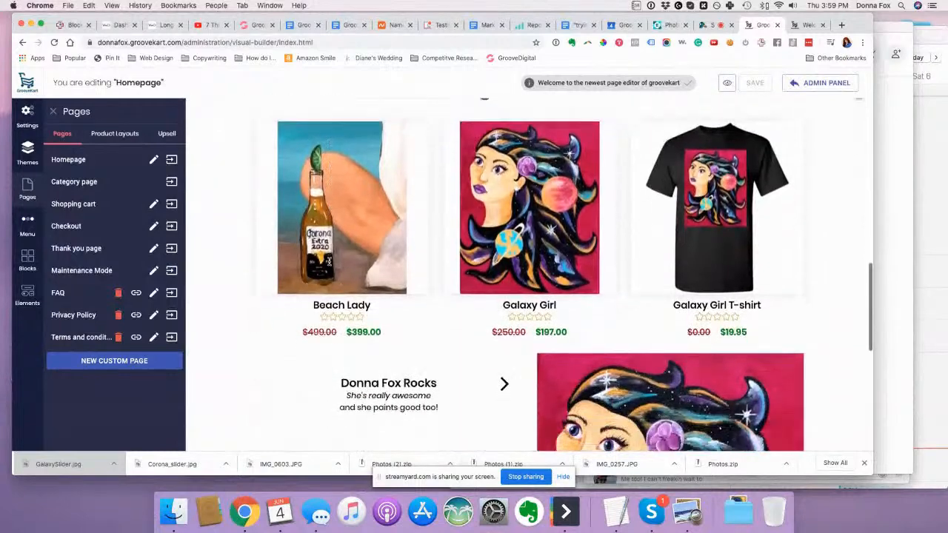
pyautogui.scroll(-5, 329, 264)
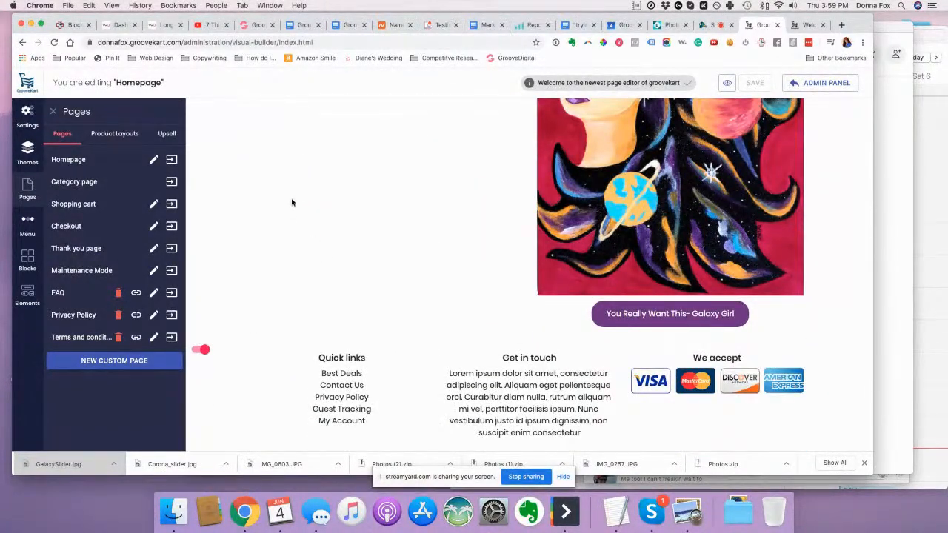
pyautogui.click(52, 111)
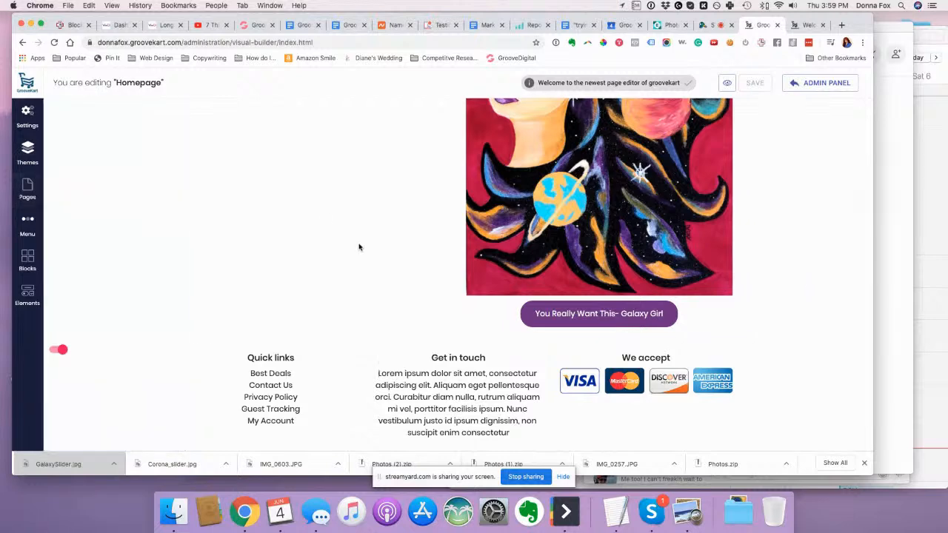
pyautogui.scroll(5, 359, 248)
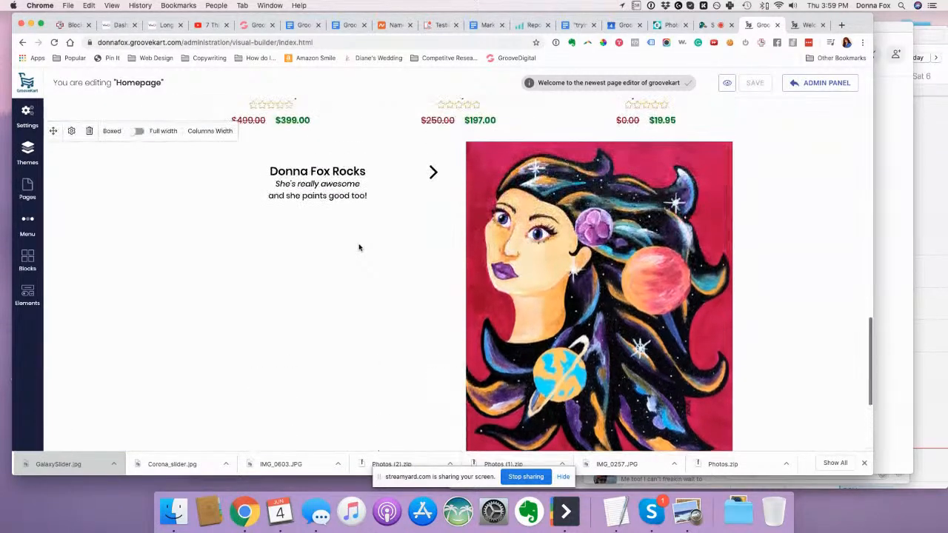
pyautogui.scroll(5, 359, 248)
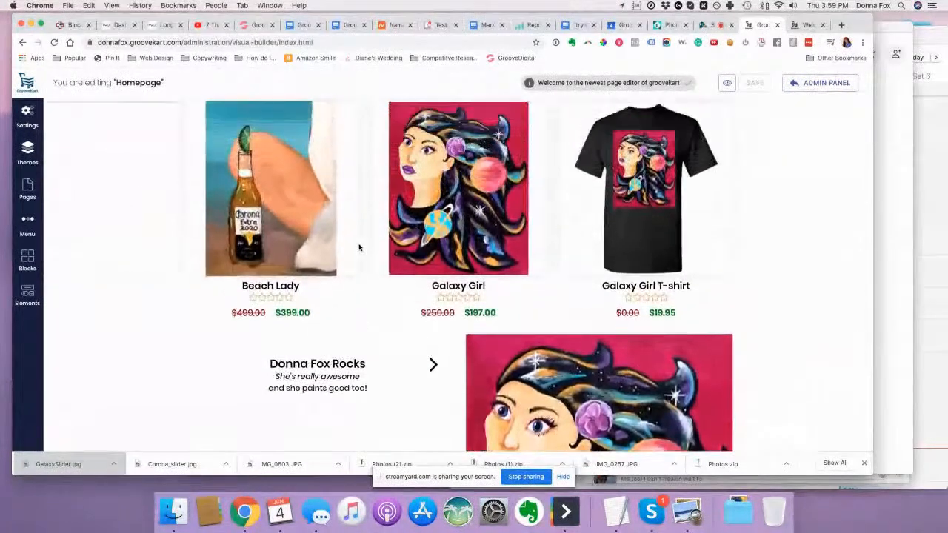
pyautogui.scroll(5, 358, 244)
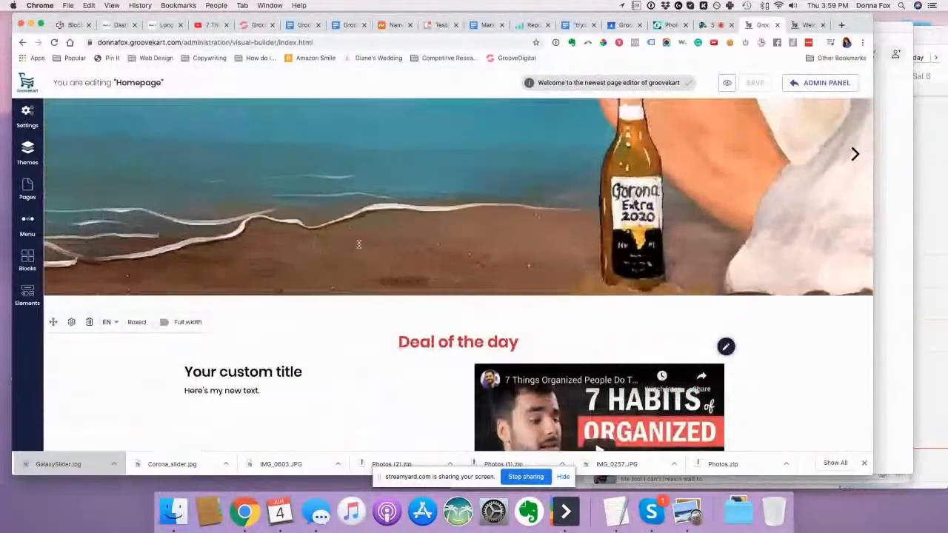
pyautogui.scroll(3, 359, 247)
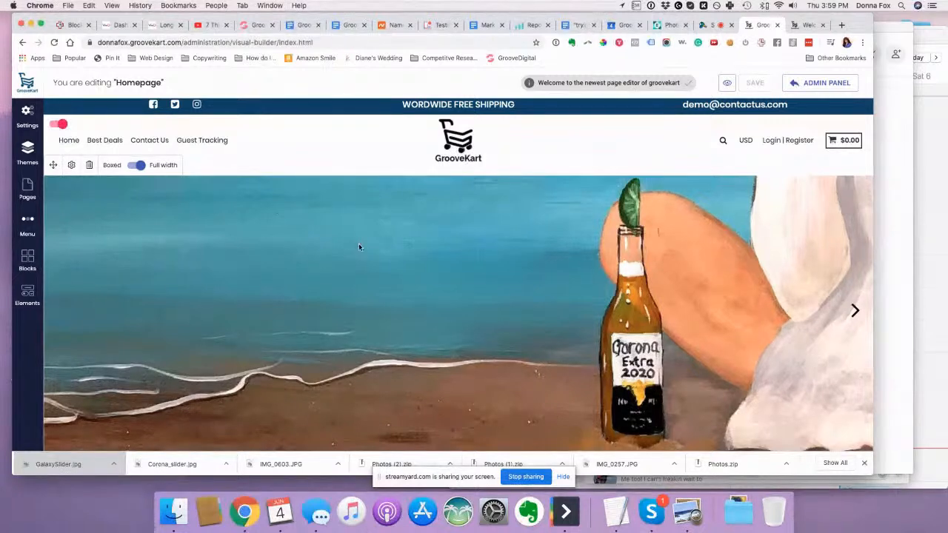
pyautogui.scroll(-1, 359, 248)
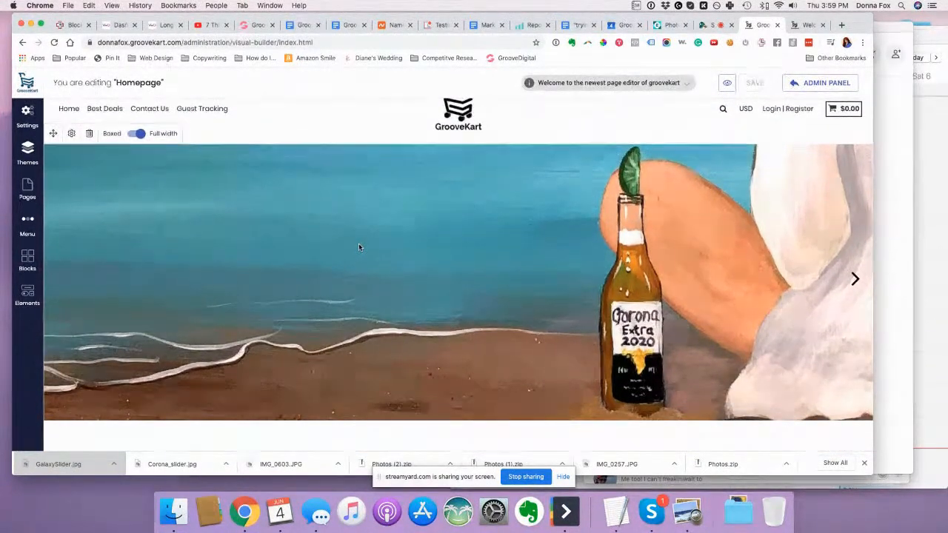
pyautogui.scroll(-5, 358, 248)
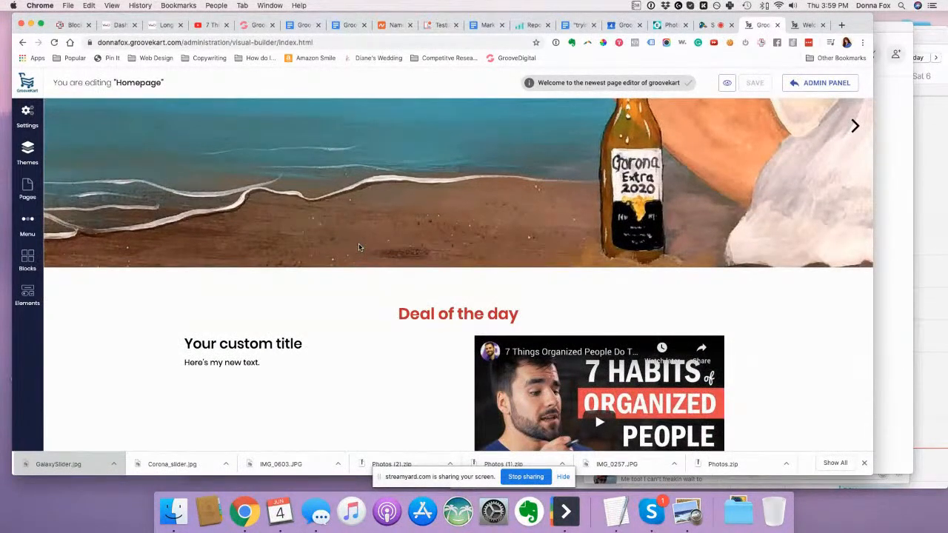
pyautogui.scroll(5, 358, 247)
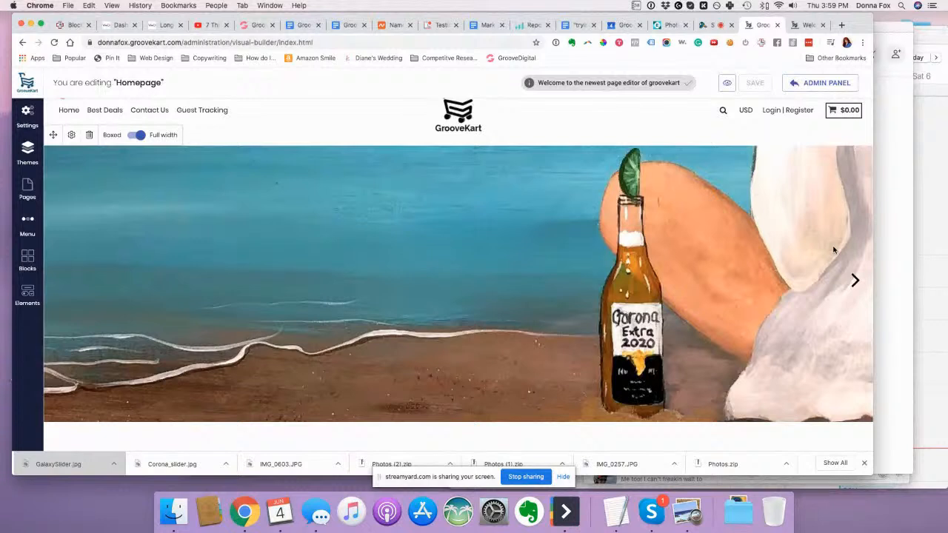
# - Reload the live store homepage and flip the slider to its second image and back
pyautogui.click(807, 25)
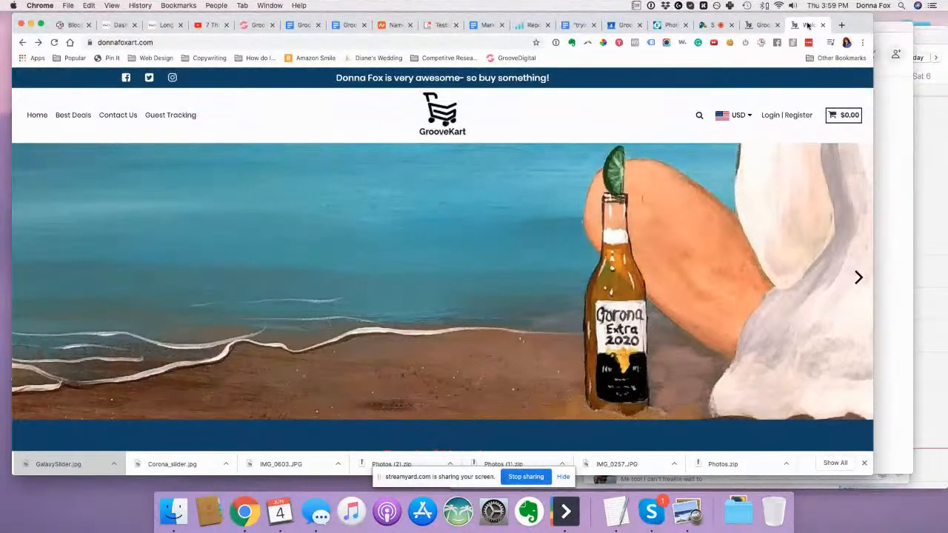
pyautogui.click(54, 42)
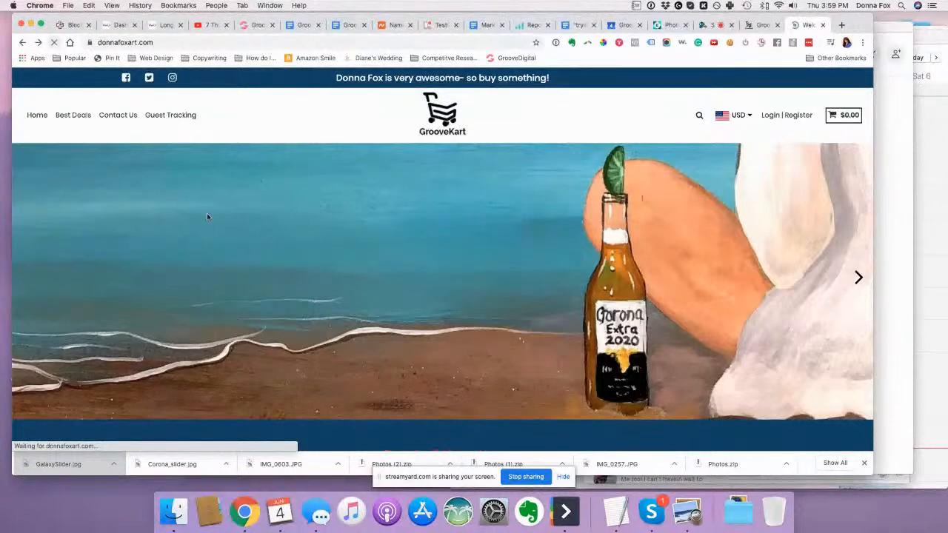
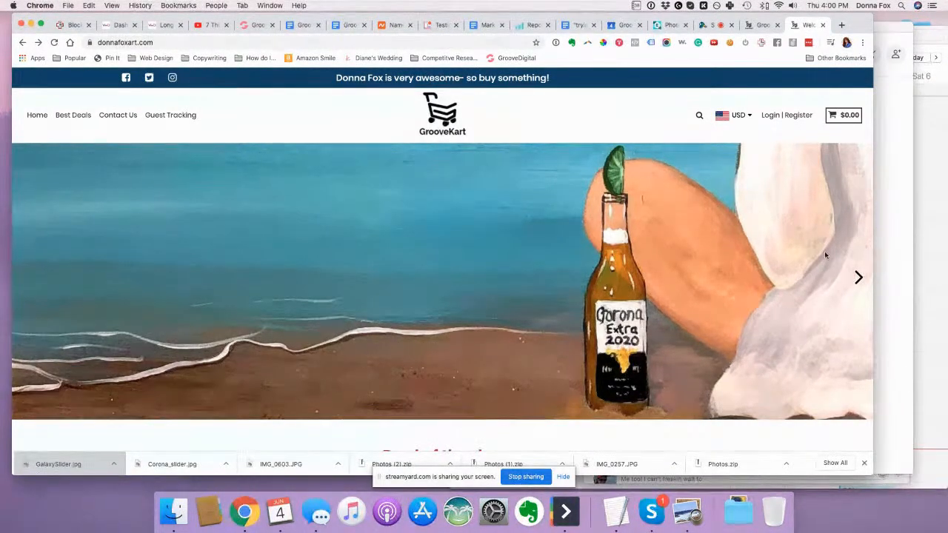
pyautogui.click(859, 278)
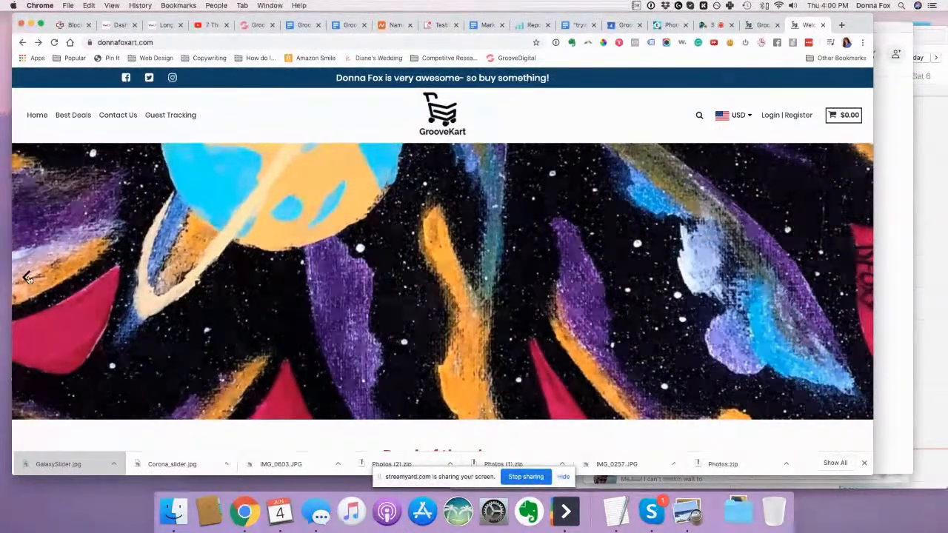
pyautogui.click(27, 277)
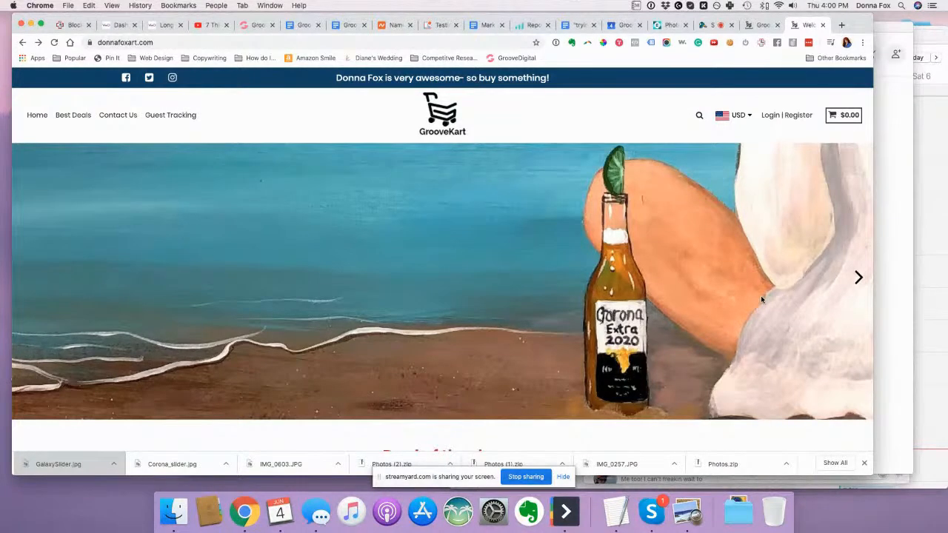
# - Examine the live homepage's background from the product section down to the footer and back up to the header
pyautogui.scroll(-5, 760, 295)
pyautogui.scroll(-3, 761, 300)
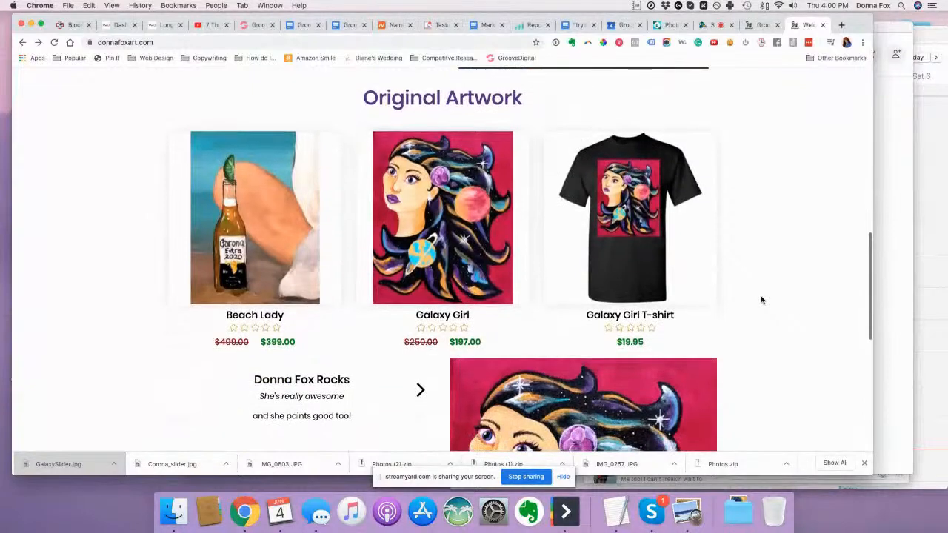
pyautogui.scroll(-3, 761, 300)
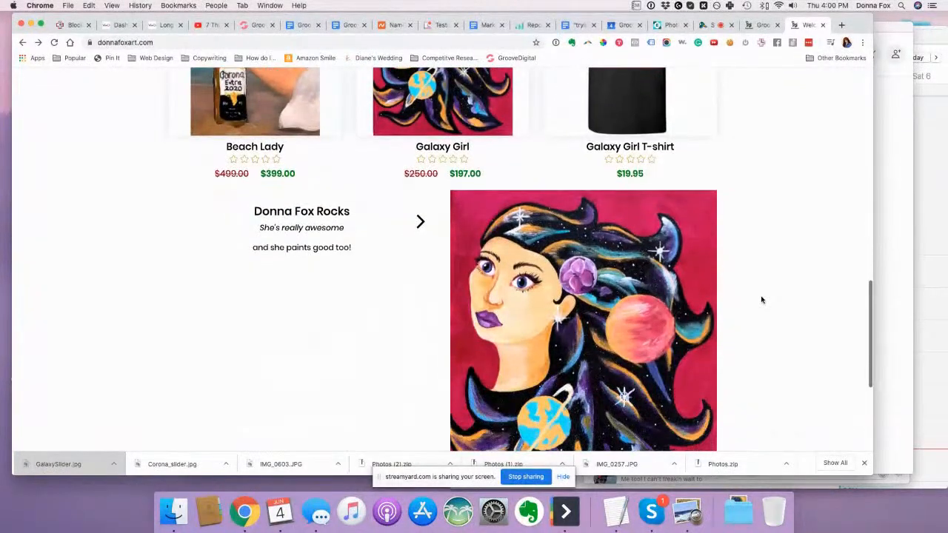
pyautogui.scroll(-4, 761, 299)
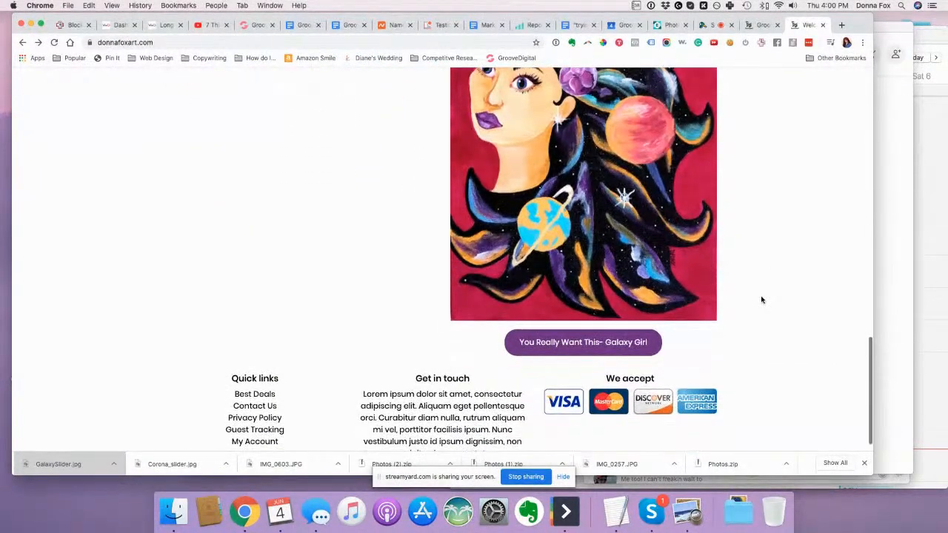
pyautogui.scroll(-1, 761, 300)
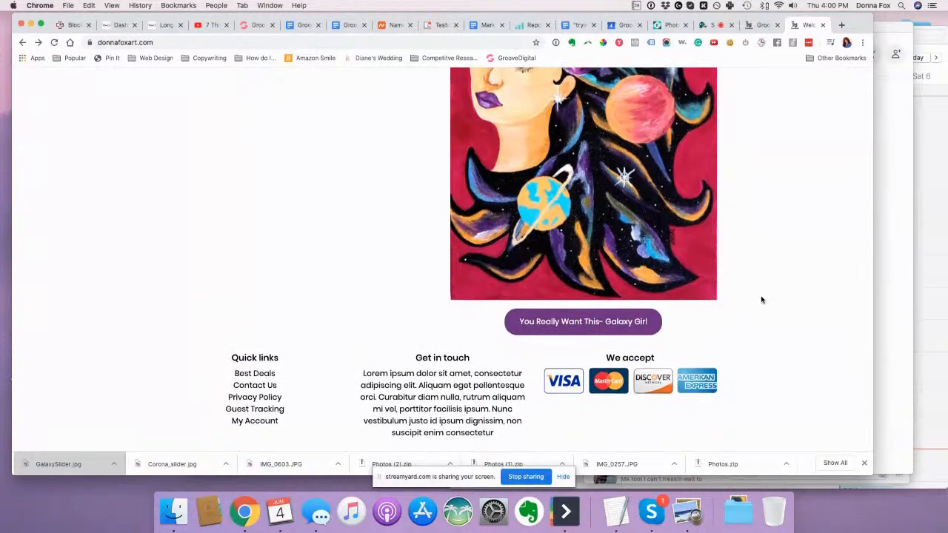
pyautogui.scroll(4, 761, 300)
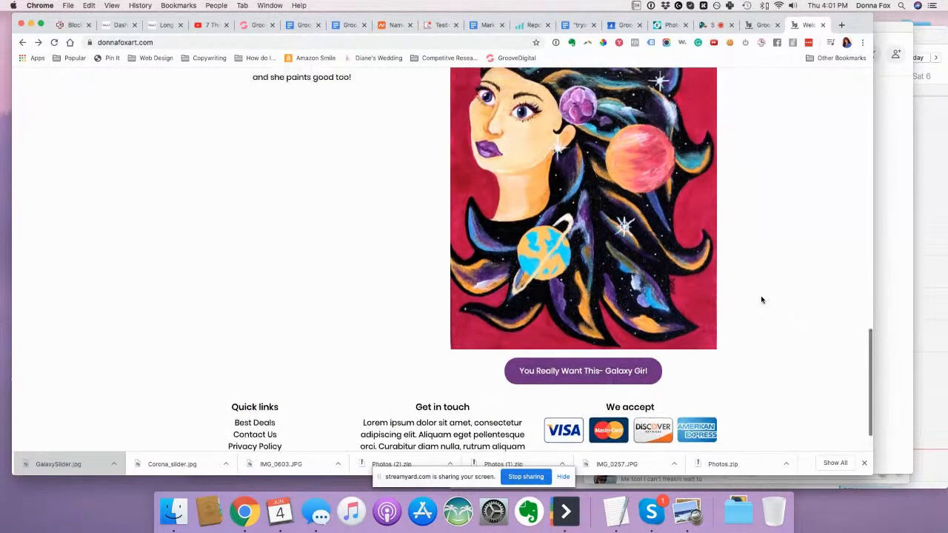
pyautogui.scroll(8, 761, 300)
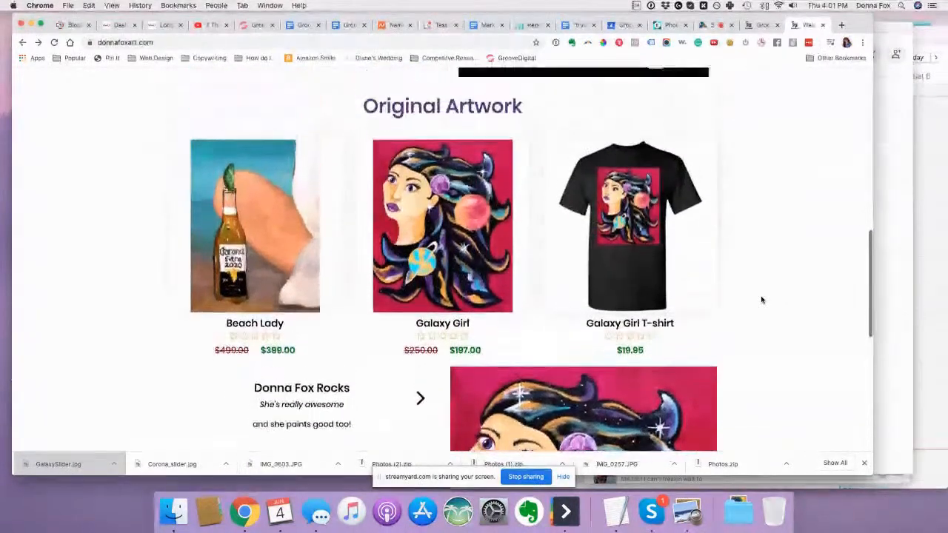
pyautogui.scroll(7, 761, 299)
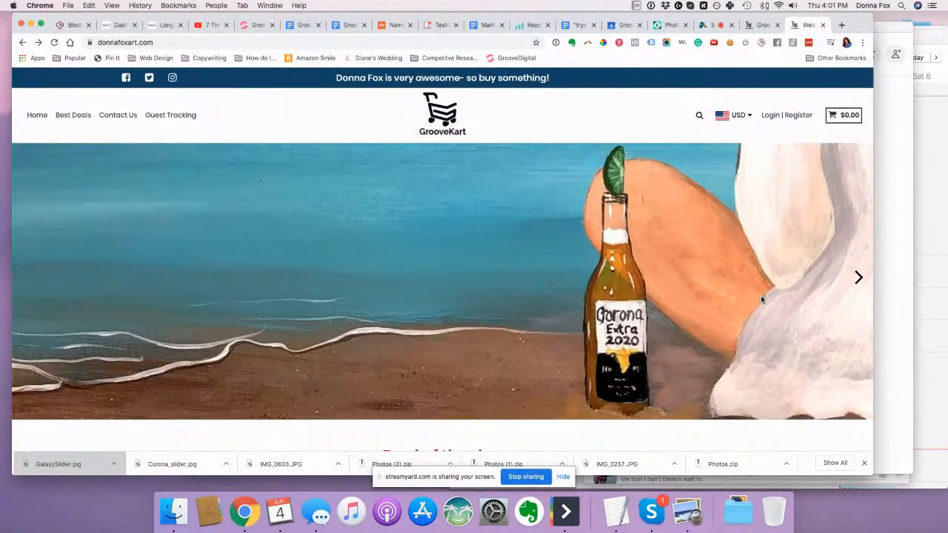
# - Return to the page editor, open the store menu items and inspect the Guest Tracking item without changing it
pyautogui.click(754, 27)
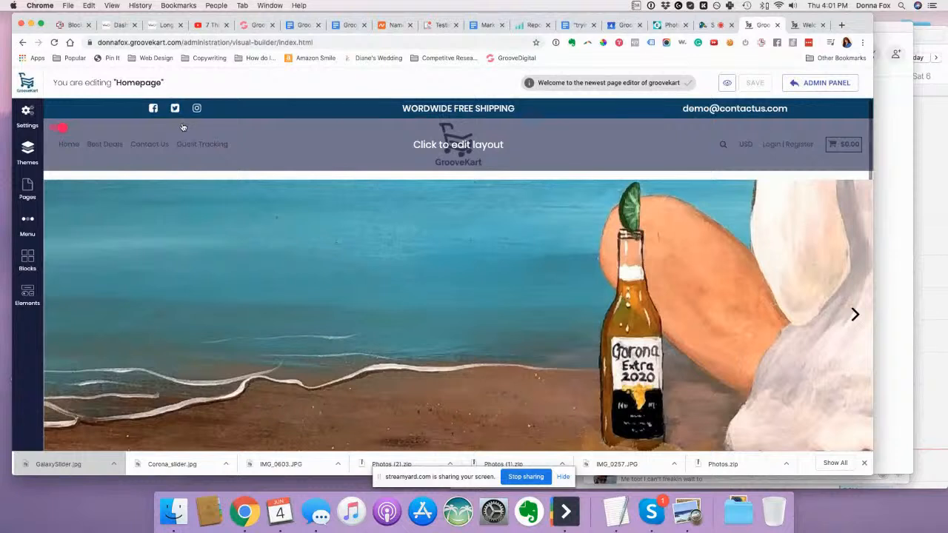
pyautogui.click(415, 146)
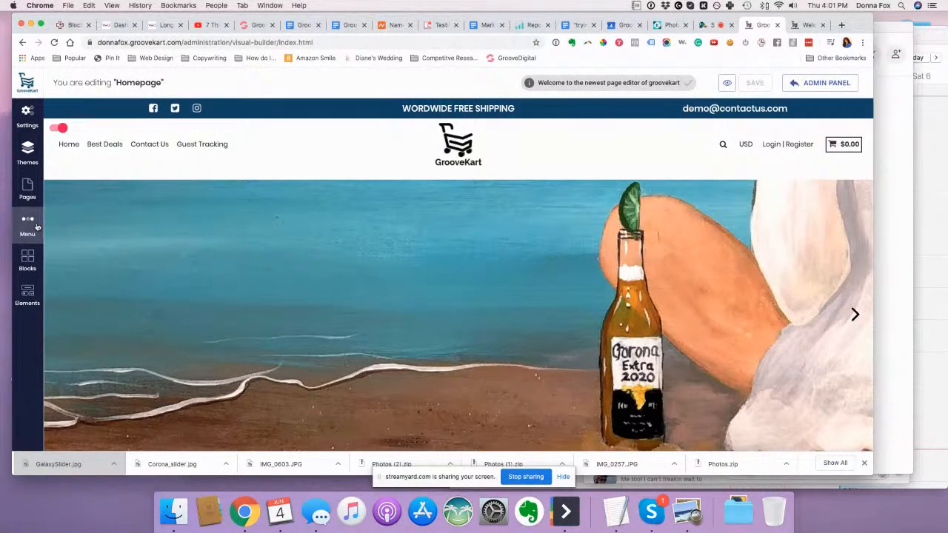
pyautogui.click(36, 227)
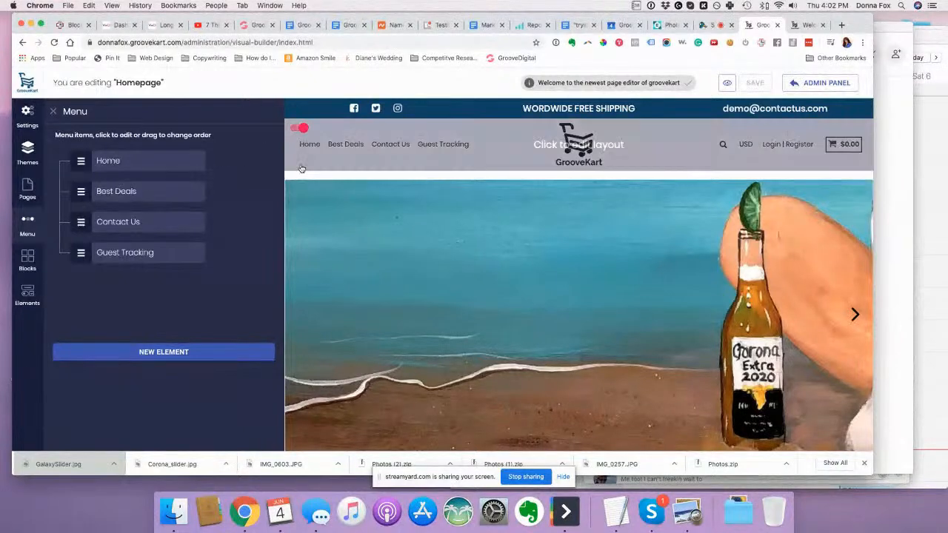
pyautogui.click(105, 256)
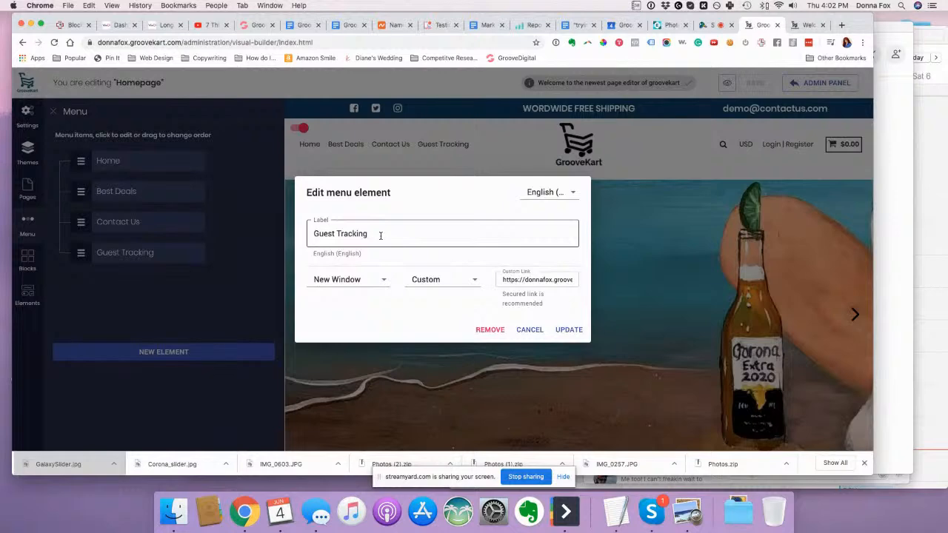
pyautogui.click(527, 330)
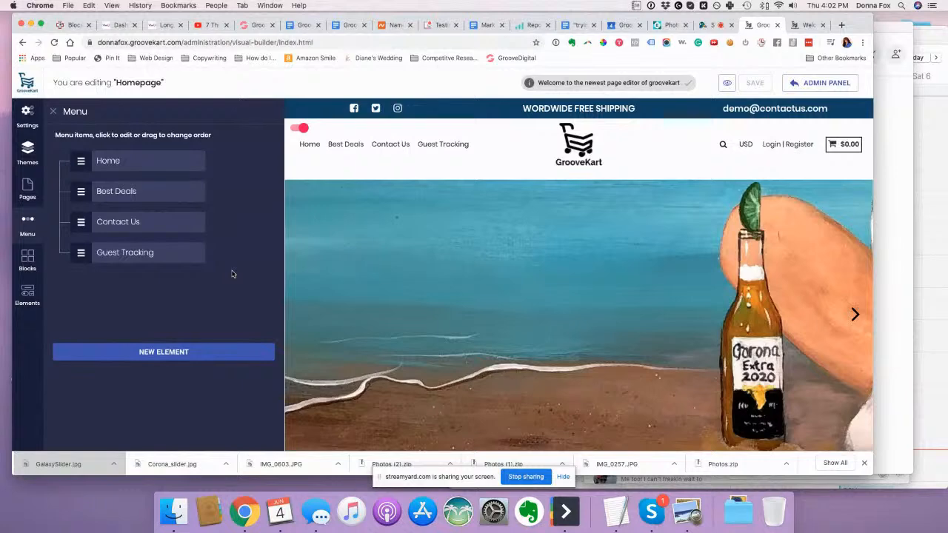
# - Rename the Guest Tracking menu item to Order Tracking and update it
pyautogui.click(142, 253)
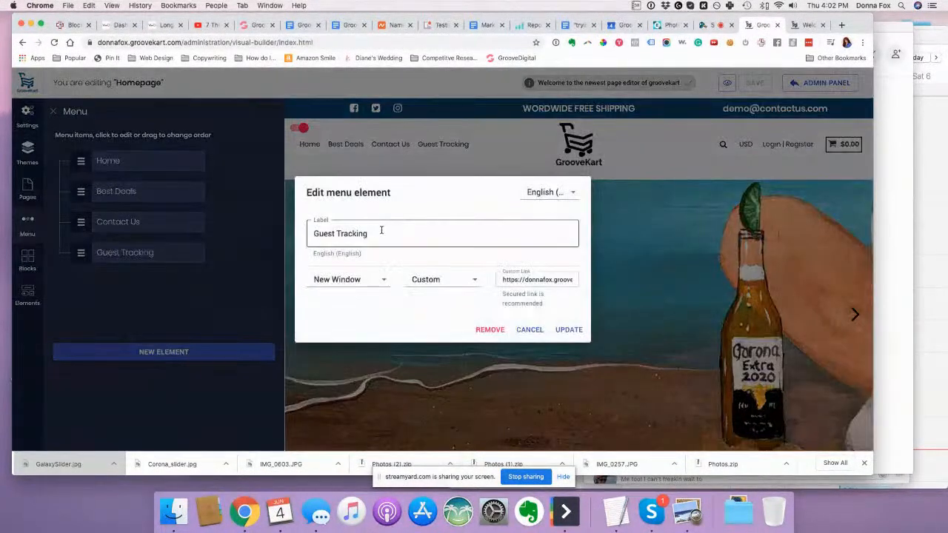
pyautogui.tripleClick(326, 235)
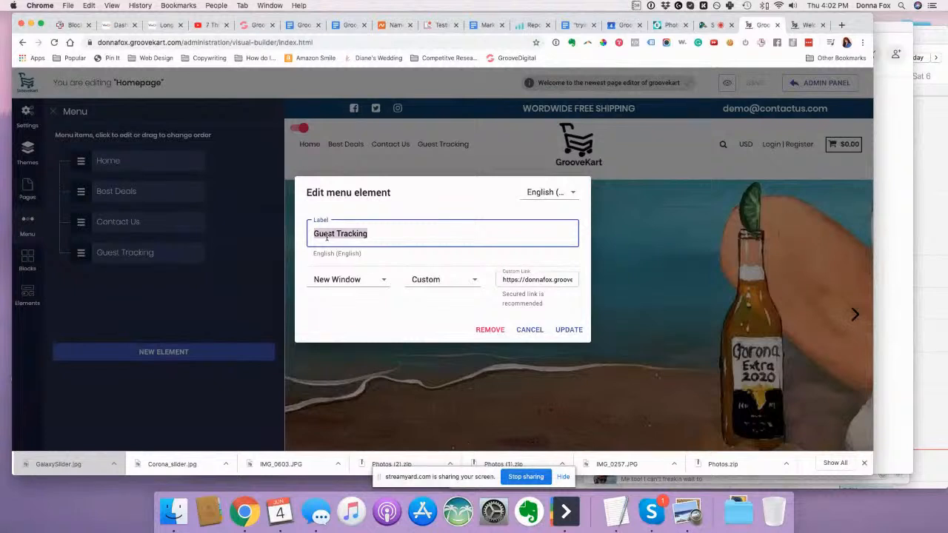
pyautogui.click(326, 236)
pyautogui.doubleClick(327, 236)
pyautogui.write('Order')
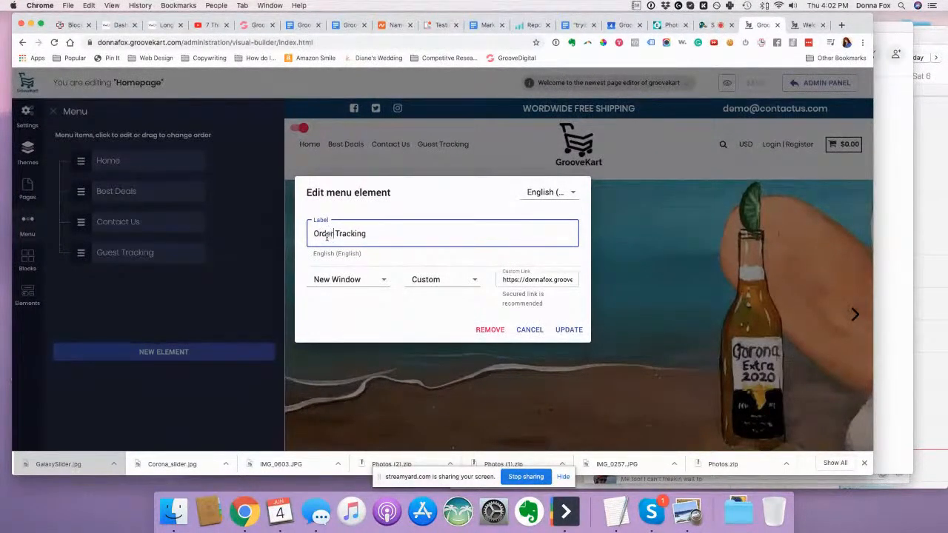
pyautogui.click(560, 331)
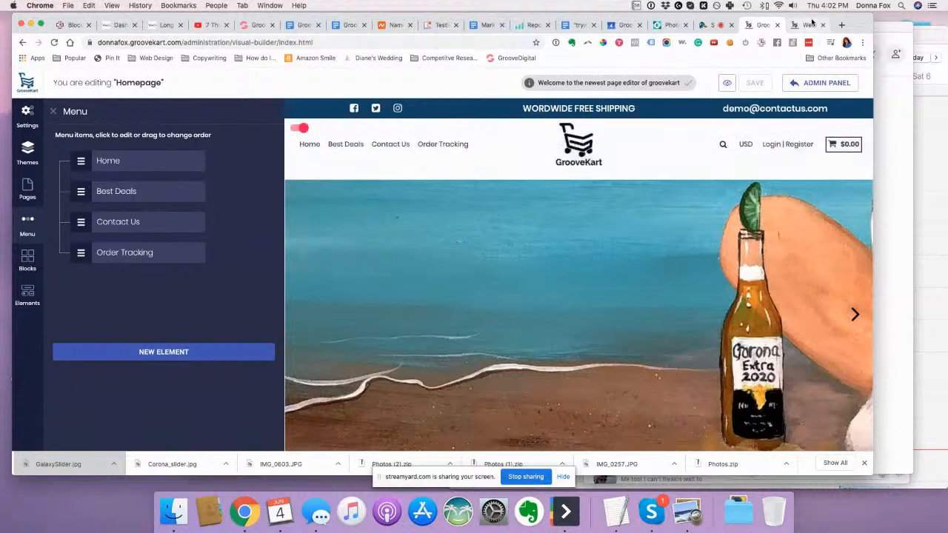
# - Bring the browser window back into full view and remove the Order Tracking item from the store menu
pyautogui.click(80, 255)
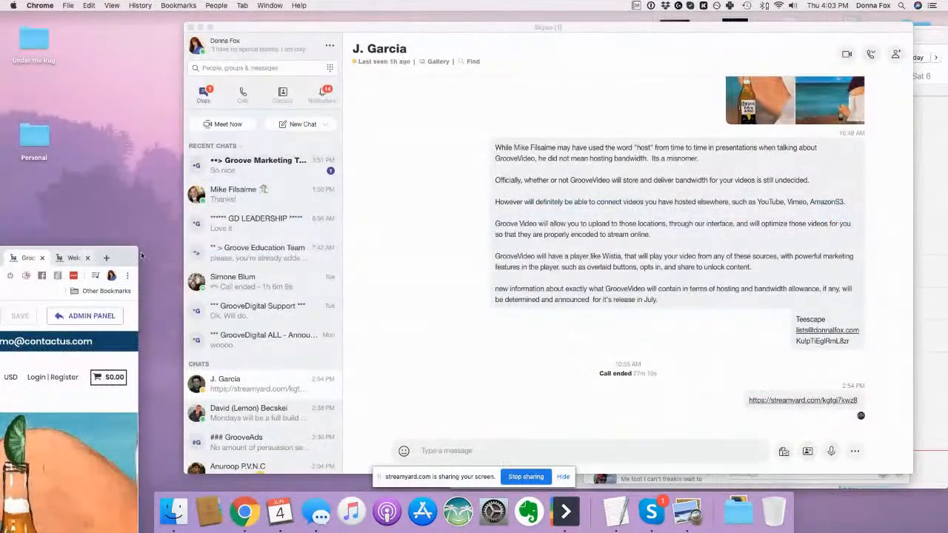
pyautogui.moveTo(143, 255); pyautogui.dragTo(896, 36)
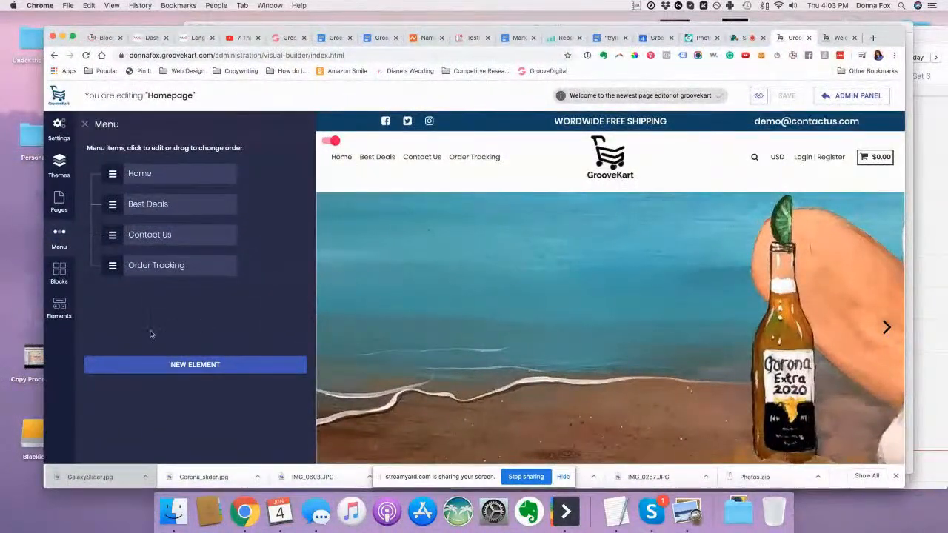
pyautogui.click(152, 266)
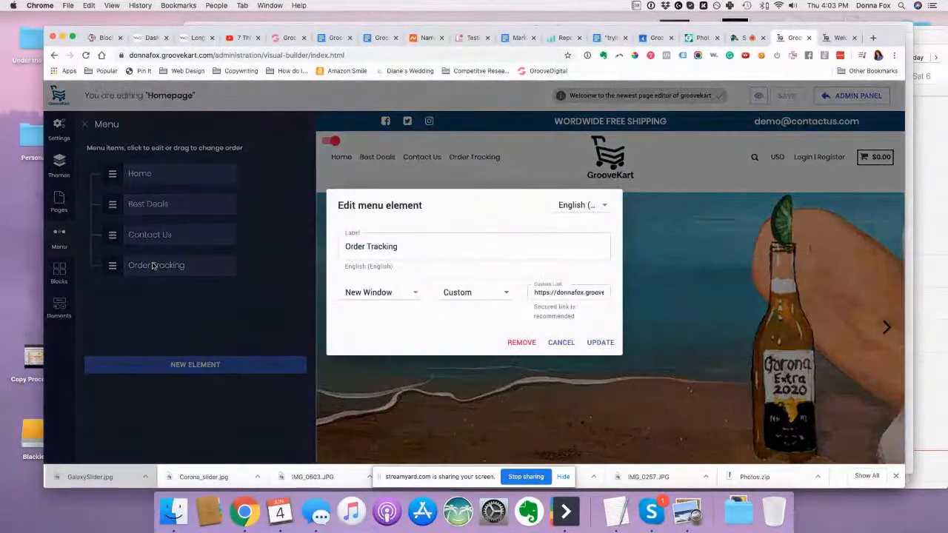
pyautogui.click(431, 246)
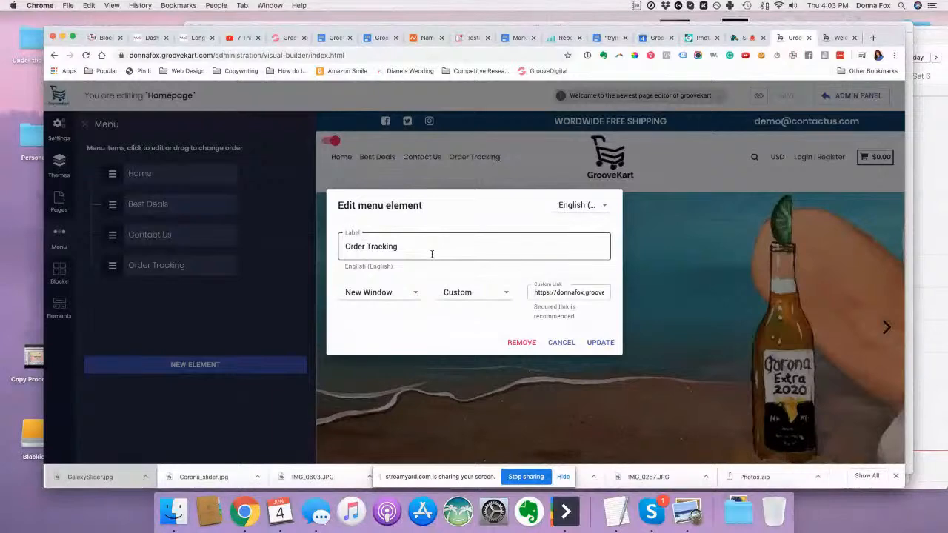
pyautogui.click(515, 342)
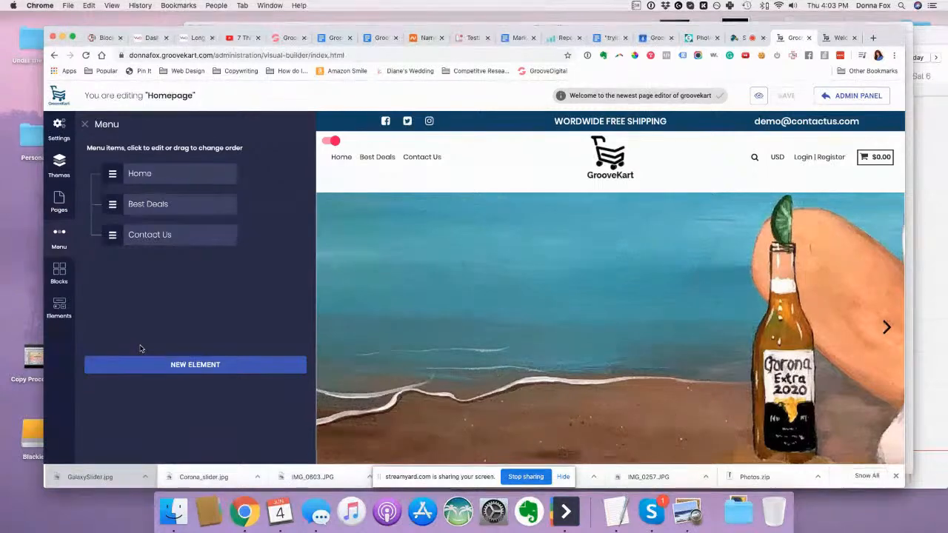
# - Change the label of the Best Deals menu item to Original Paintings
pyautogui.click(151, 211)
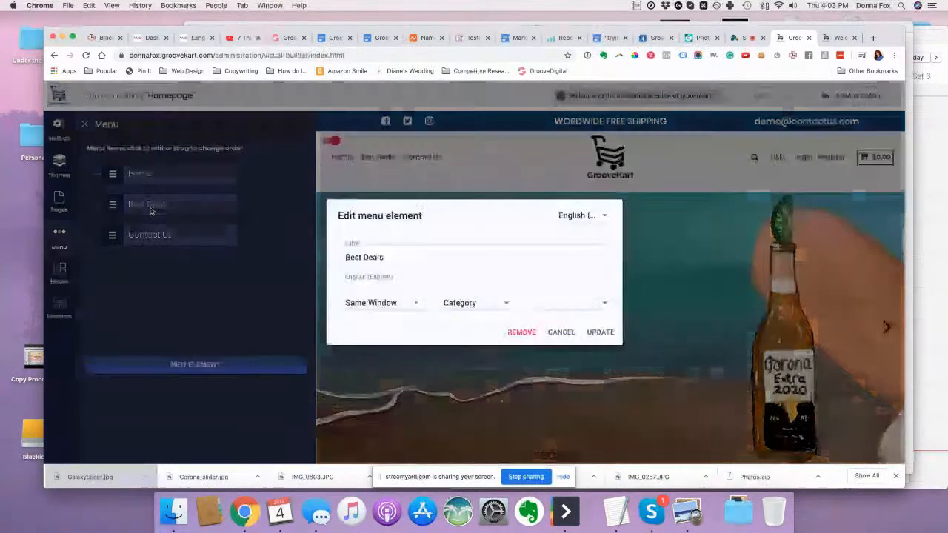
pyautogui.tripleClick(360, 256)
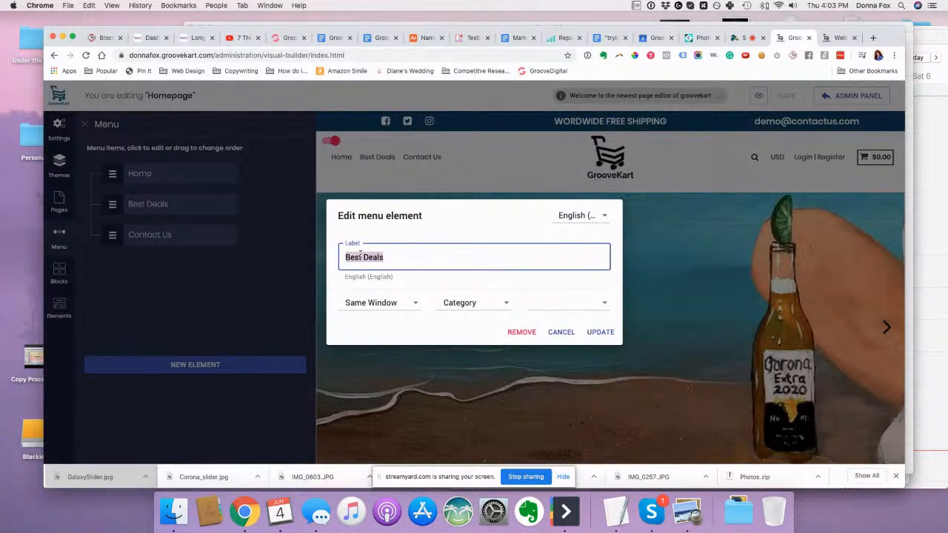
pyautogui.write('Original Paintings')
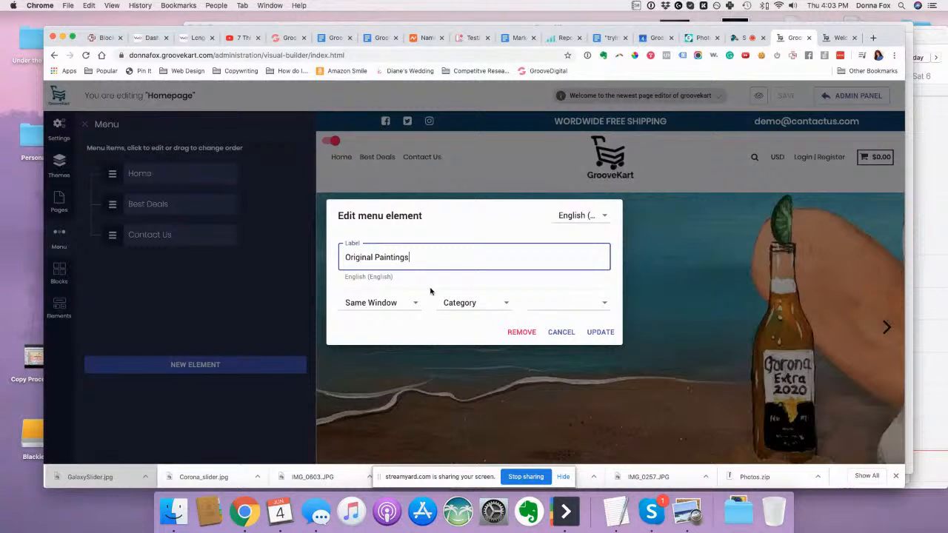
# - Keep the menu item's link type as Category, link it to the Original Paintings category and update it
pyautogui.click(471, 303)
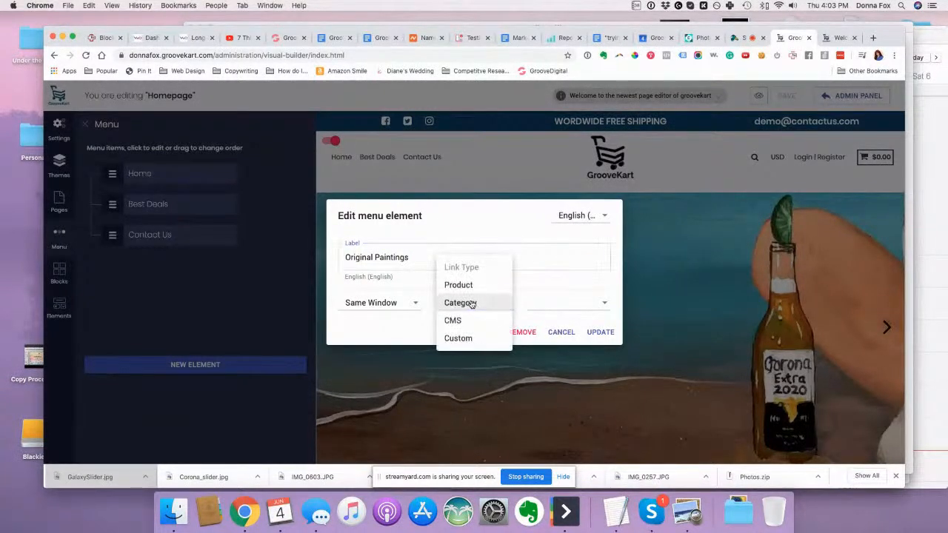
pyautogui.click(471, 303)
pyautogui.click(559, 304)
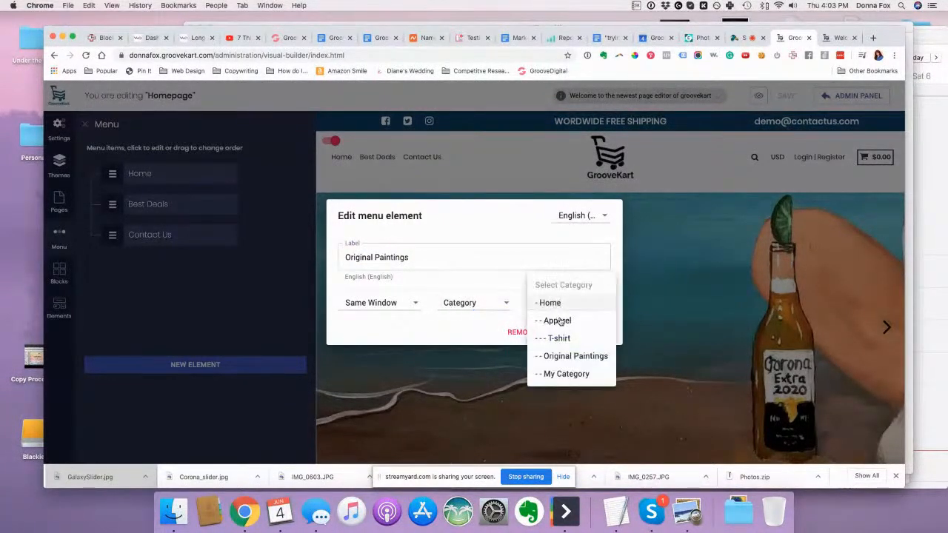
pyautogui.click(455, 334)
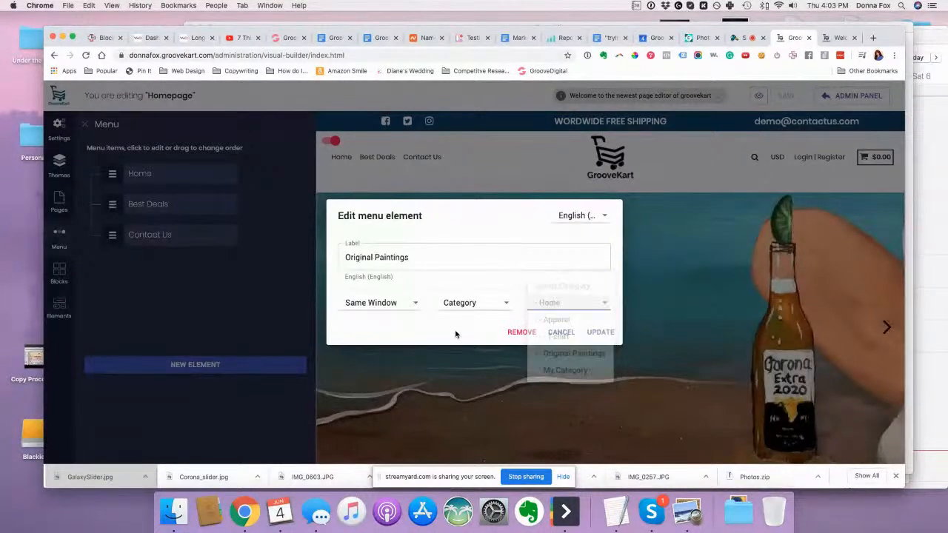
pyautogui.click(475, 306)
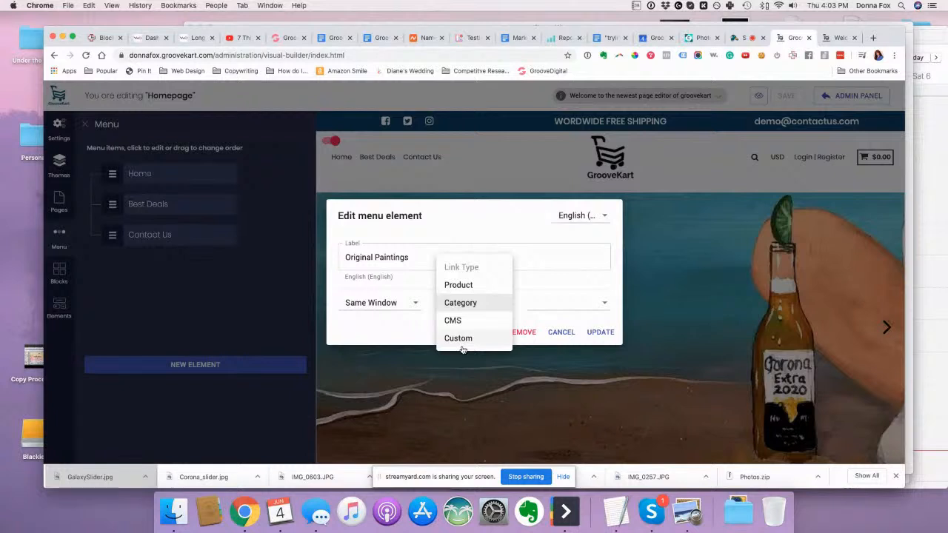
pyautogui.click(486, 303)
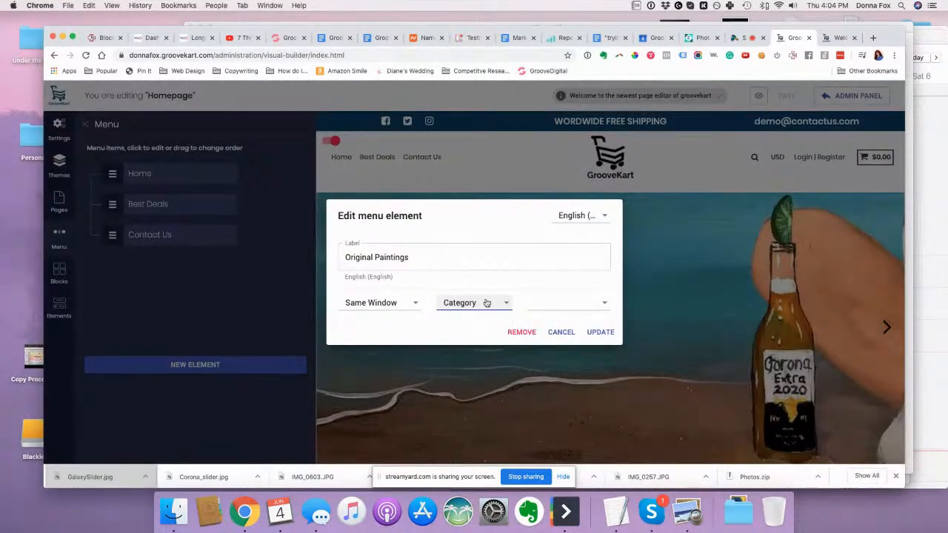
pyautogui.click(546, 302)
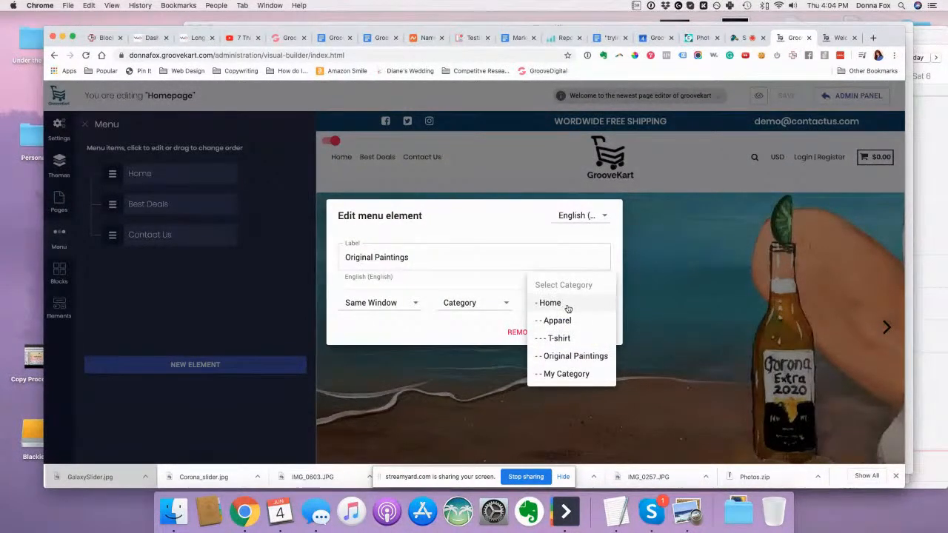
pyautogui.click(588, 356)
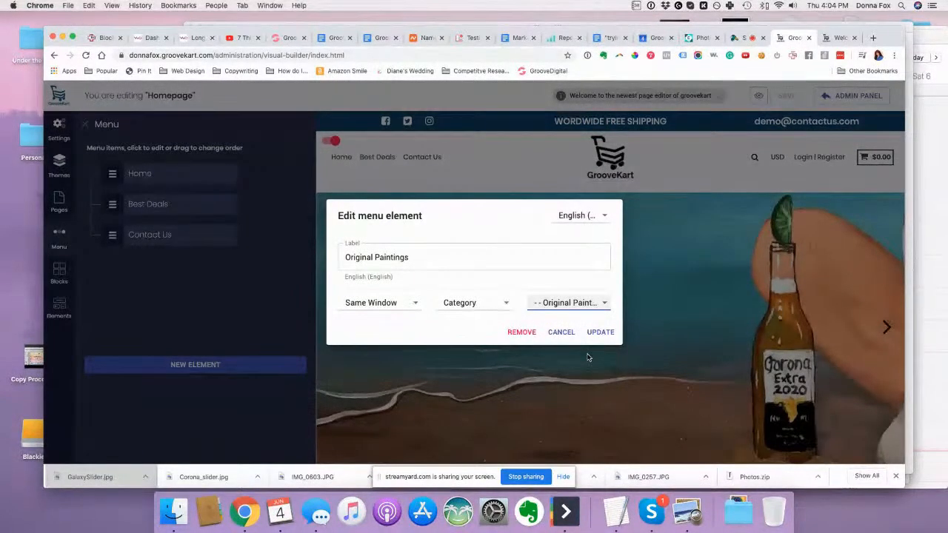
pyautogui.click(600, 332)
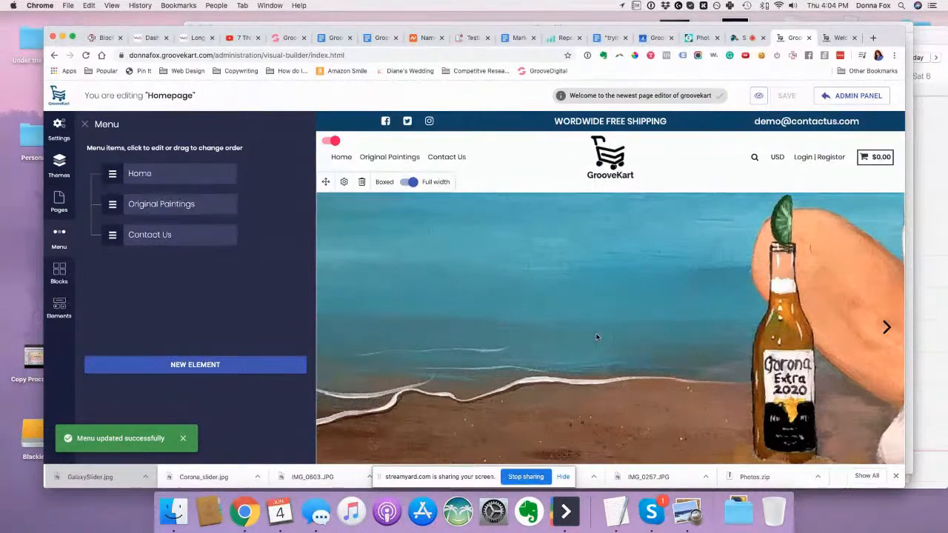
# - Add a new element to the store menu and label it Corona
pyautogui.click(183, 365)
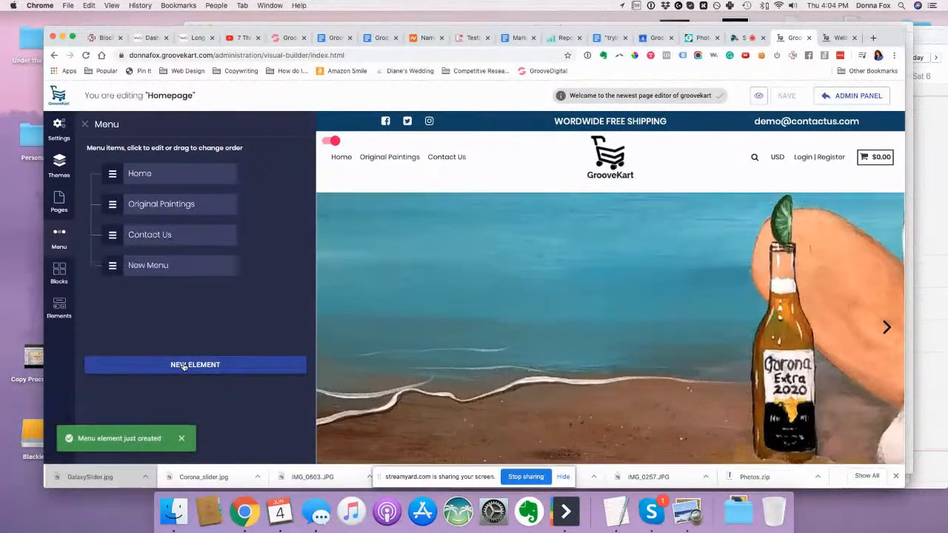
pyautogui.click(156, 267)
pyautogui.click(361, 257)
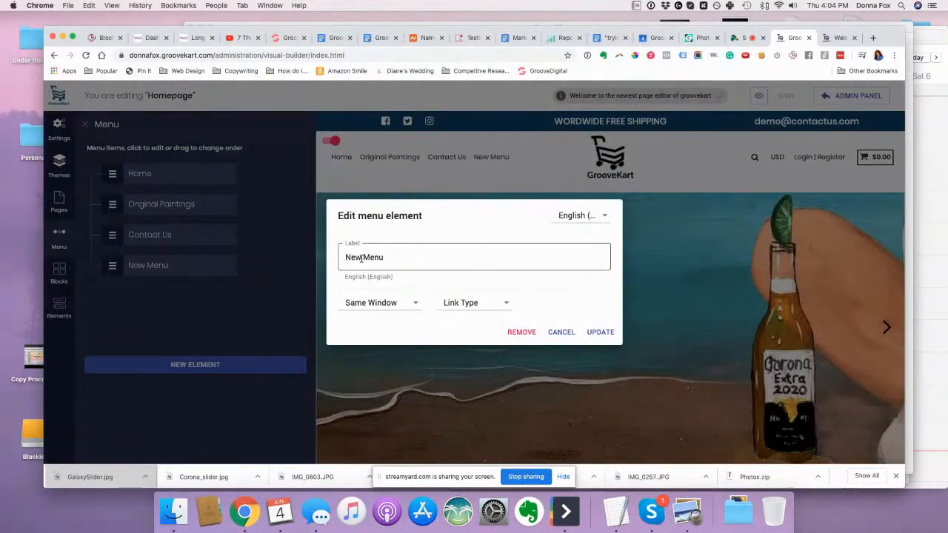
pyautogui.tripleClick(361, 257)
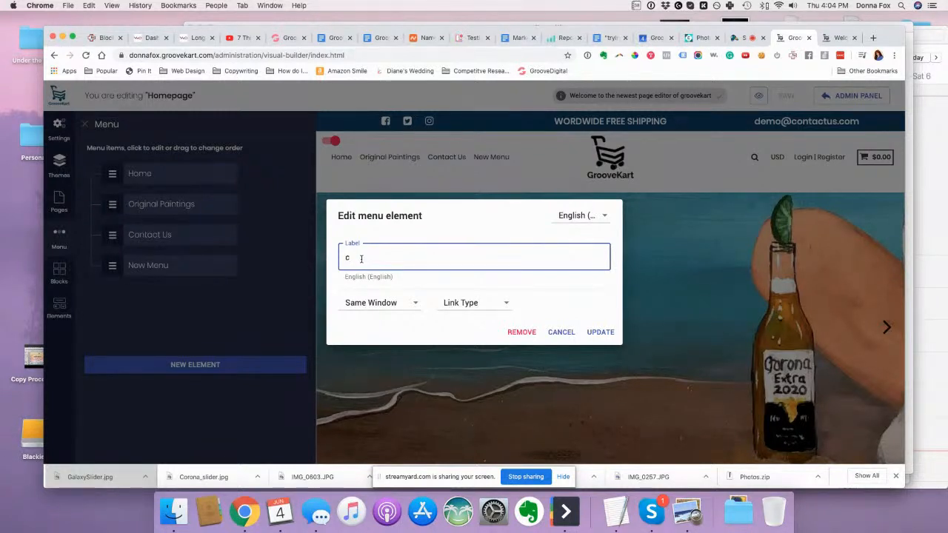
pyautogui.write('ona')
# - Link the Corona menu item to the Beach Lady product and update it
pyautogui.click(445, 309)
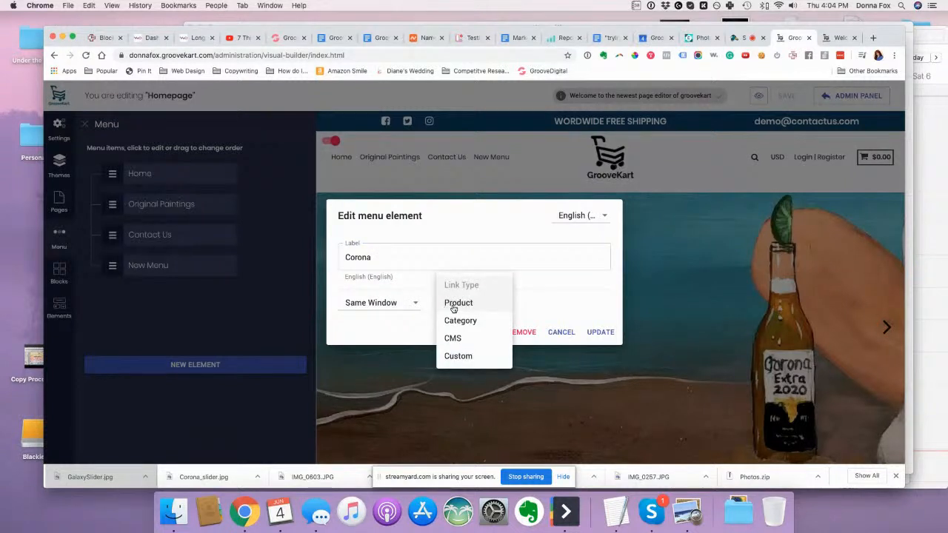
pyautogui.click(459, 305)
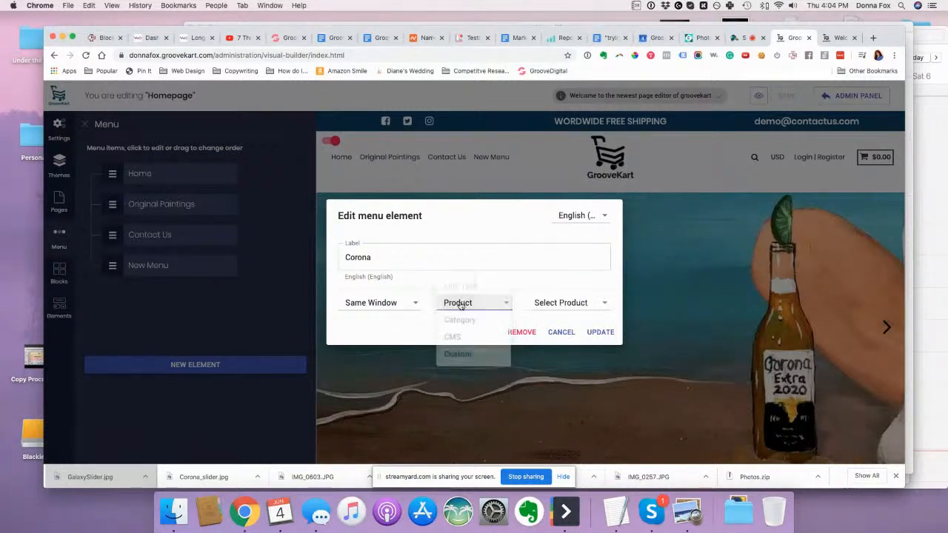
pyautogui.click(544, 305)
pyautogui.click(546, 304)
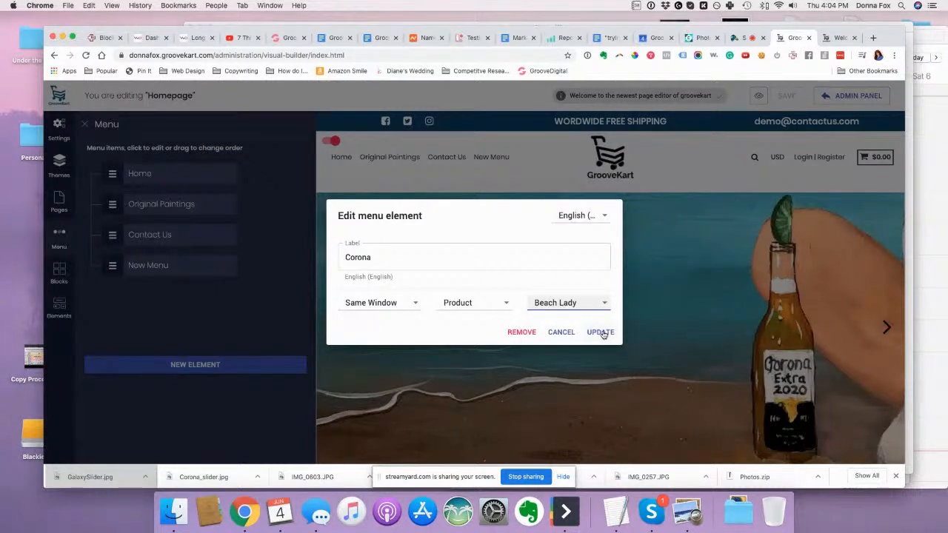
pyautogui.click(601, 305)
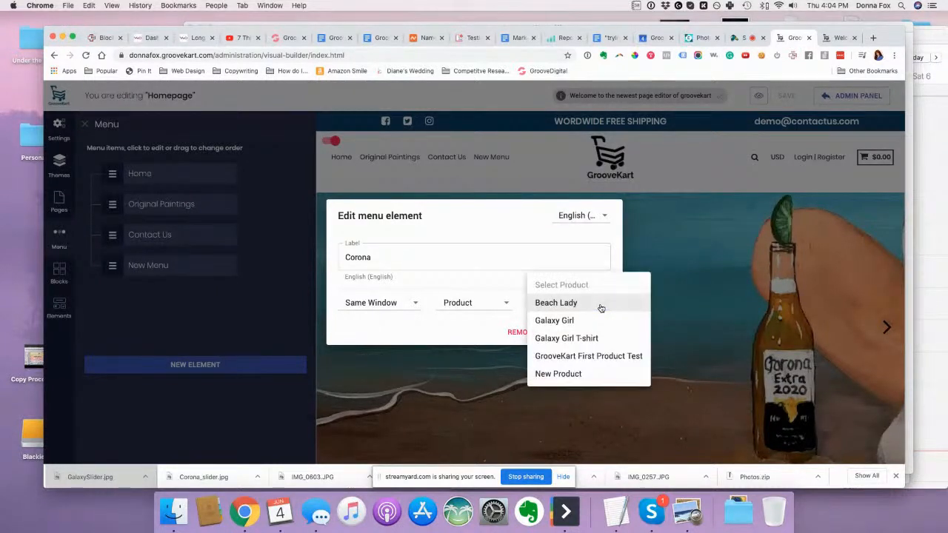
pyautogui.click(600, 304)
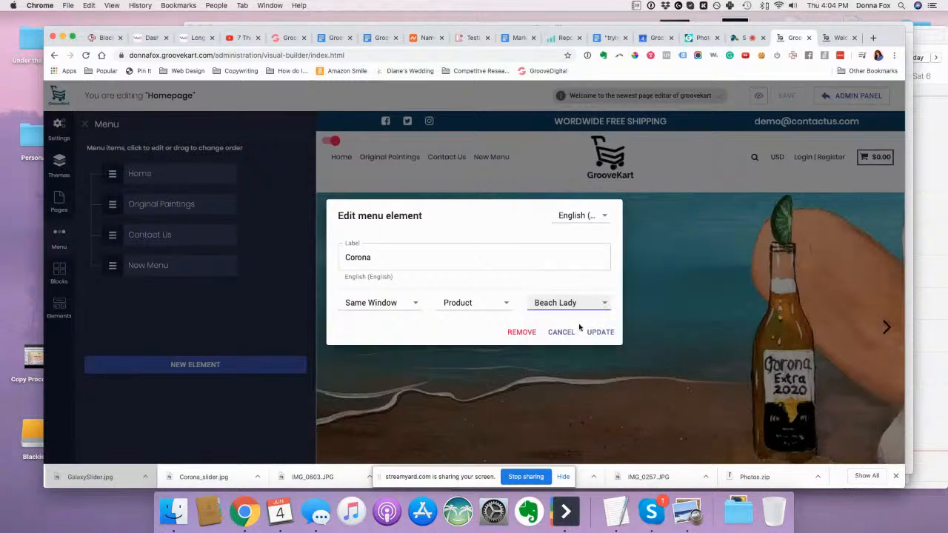
pyautogui.click(591, 335)
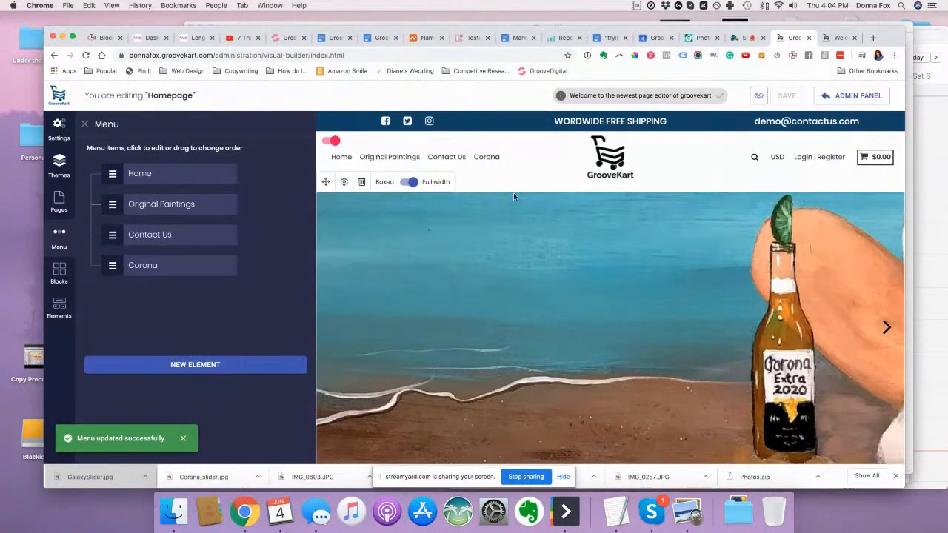
# - Switch to the live store, reload it and follow the Corona link in its navigation menu
pyautogui.click(389, 161)
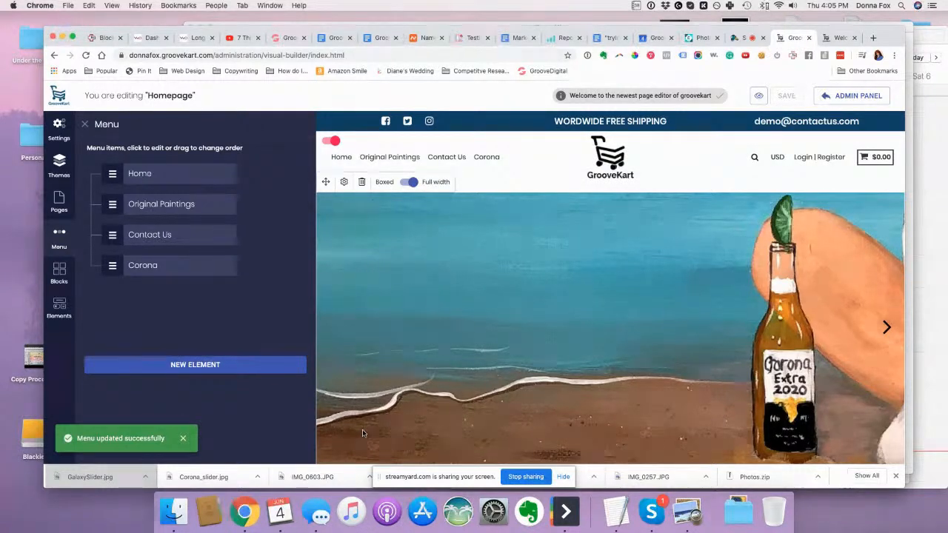
pyautogui.click(842, 40)
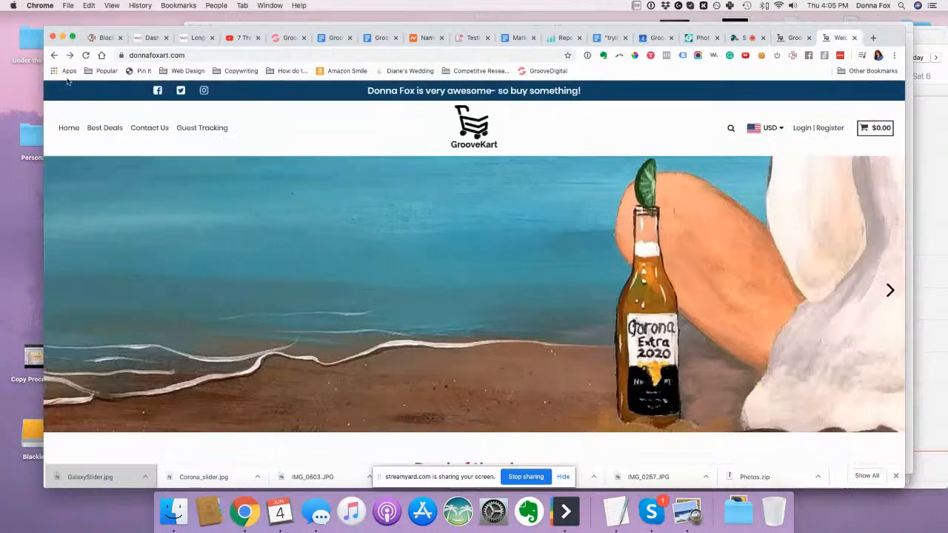
pyautogui.click(86, 56)
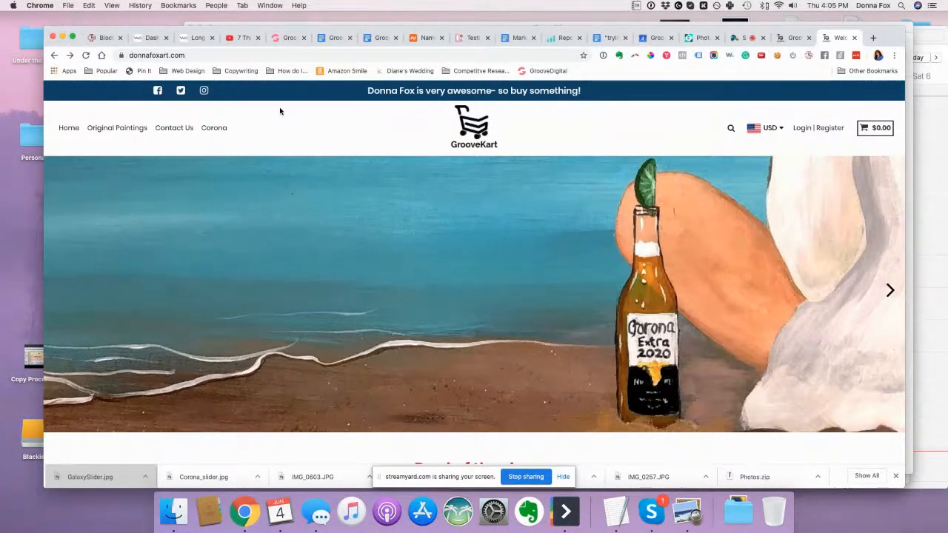
pyautogui.click(219, 129)
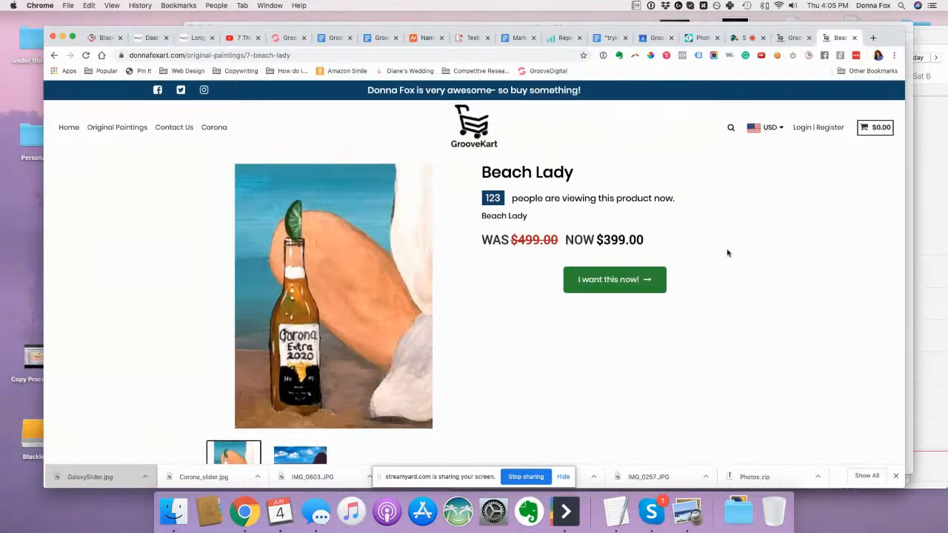
# - Look down the Beach Lady product page to its reviews section and select the second product thumbnail
pyautogui.scroll(-3, 726, 254)
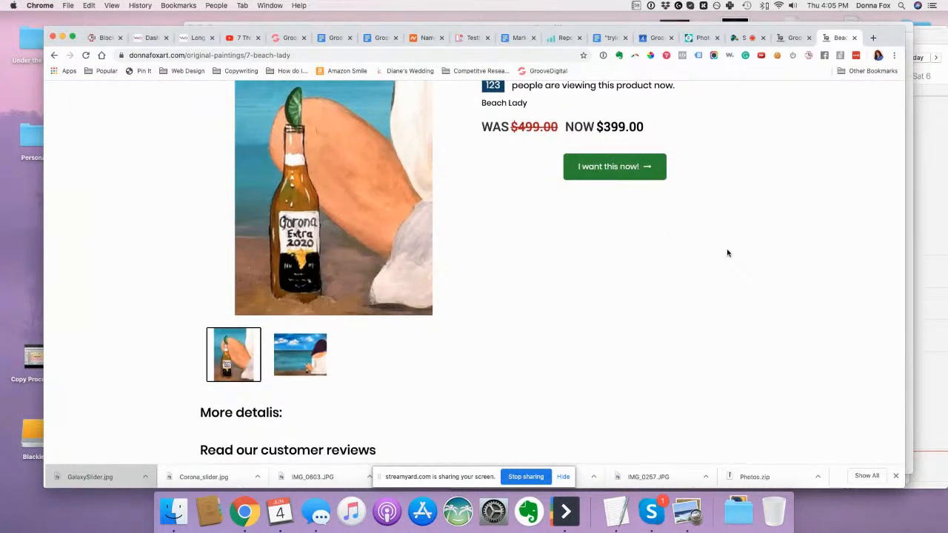
pyautogui.scroll(-2, 727, 253)
pyautogui.click(300, 270)
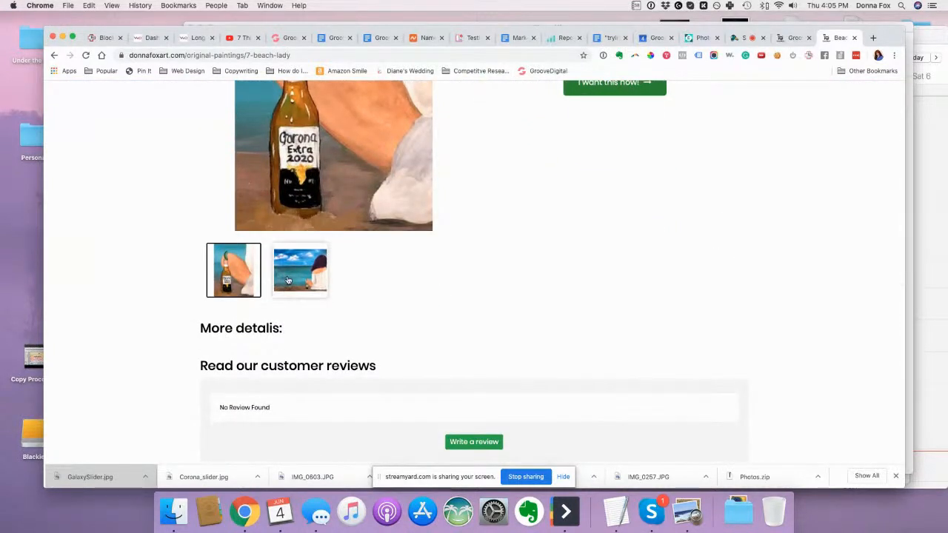
# - Look over the Beach Lady product page with its second image, price and reviews section
pyautogui.scroll(3, 613, 301)
pyautogui.scroll(1, 613, 302)
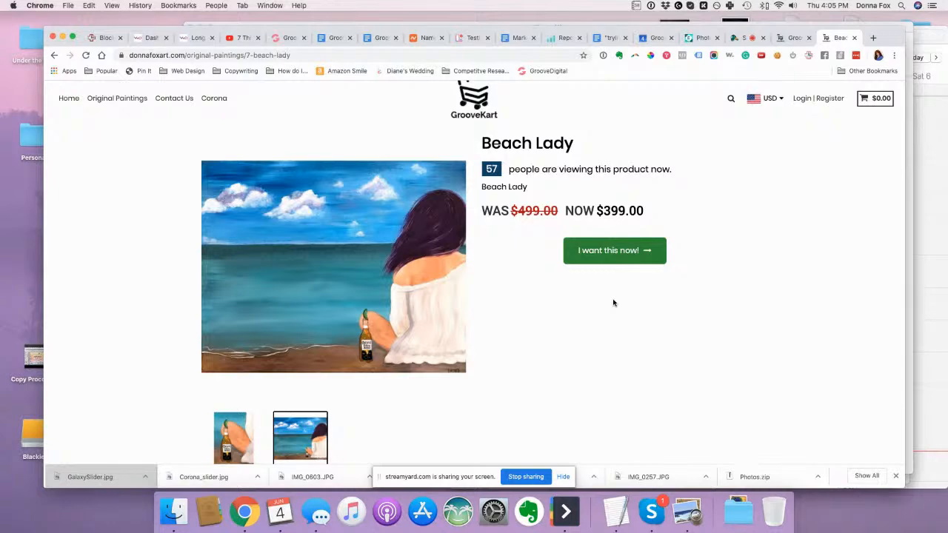
pyautogui.scroll(-2, 613, 302)
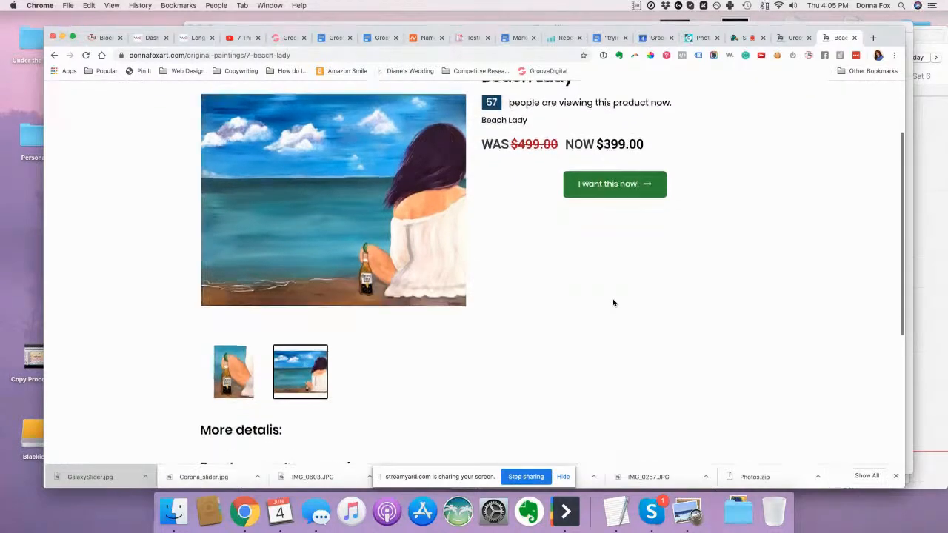
pyautogui.scroll(-4, 613, 302)
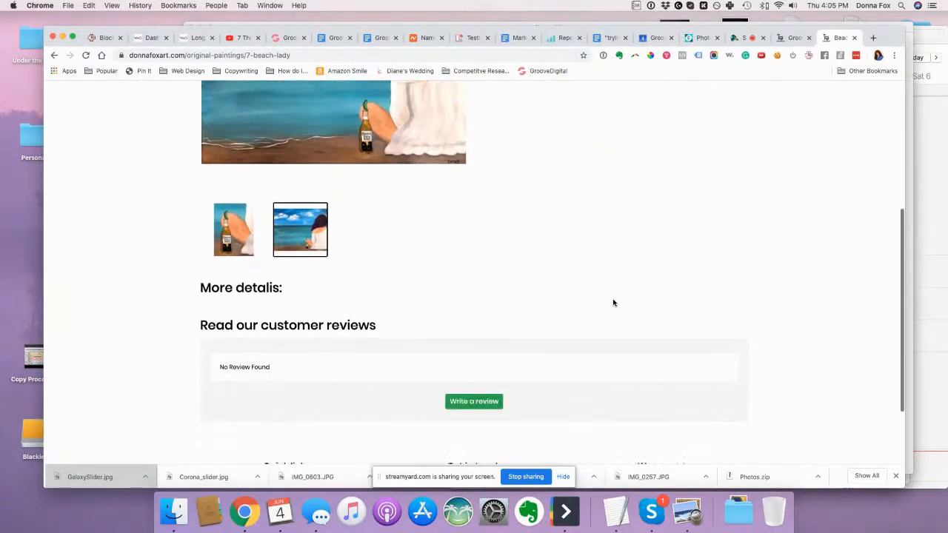
pyautogui.scroll(6, 613, 302)
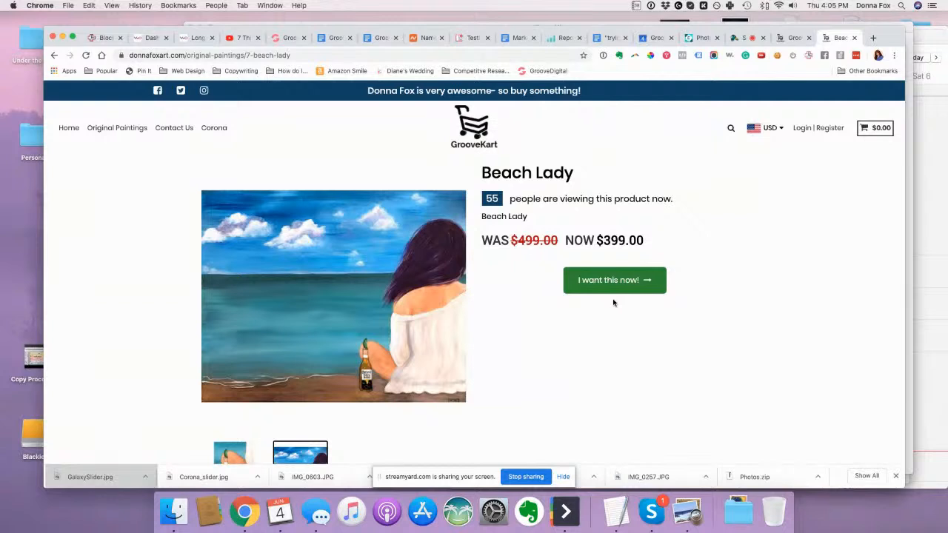
# - Go to the live store's home page and review it from the slider down to the footer
pyautogui.click(73, 130)
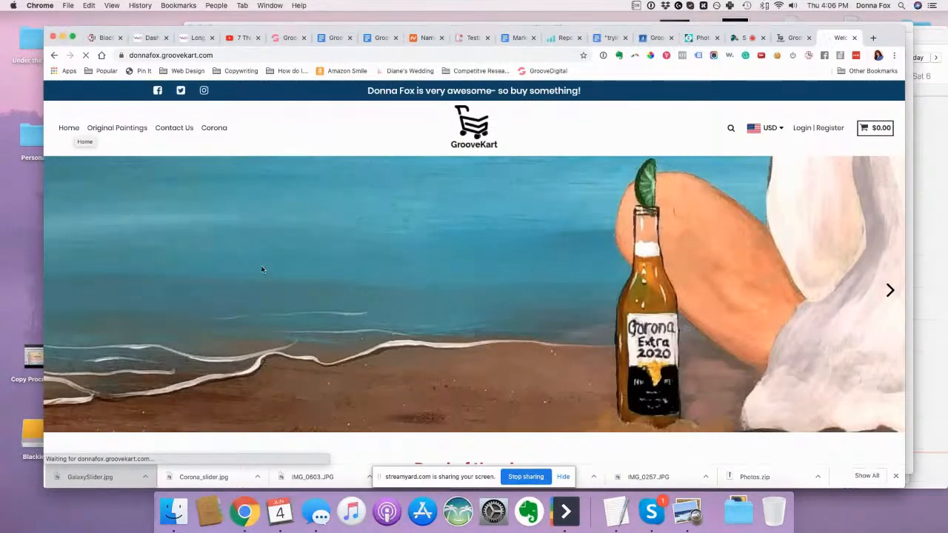
pyautogui.scroll(-1, 261, 268)
pyautogui.scroll(-5, 261, 269)
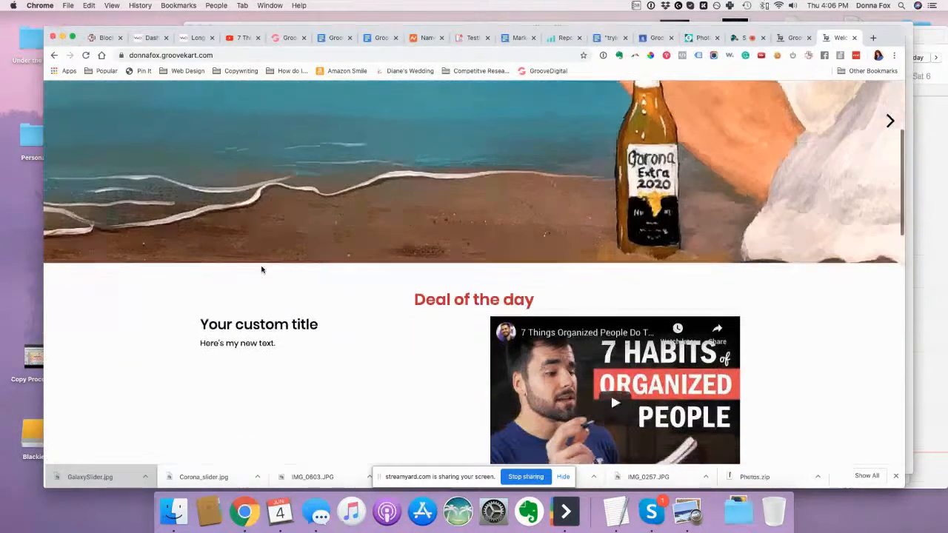
pyautogui.scroll(-3, 261, 268)
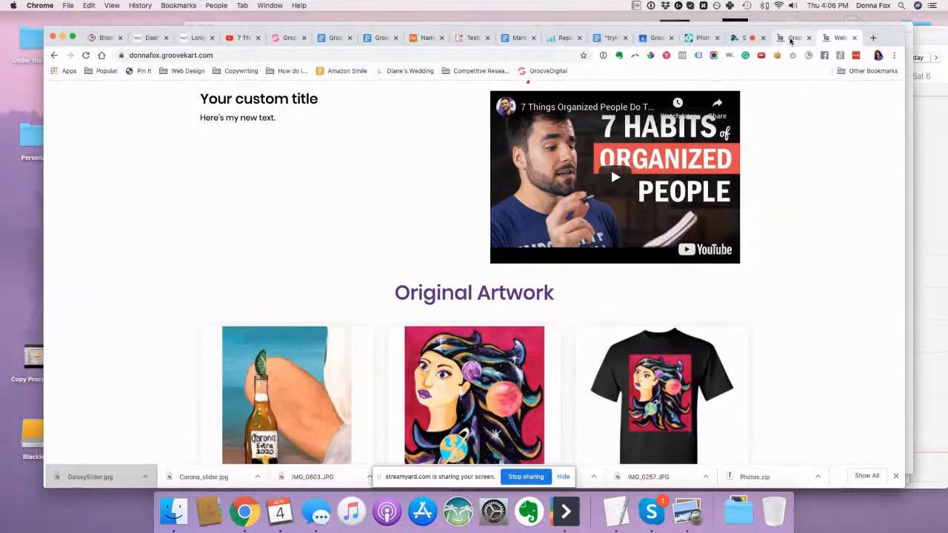
pyautogui.scroll(-4, 785, 292)
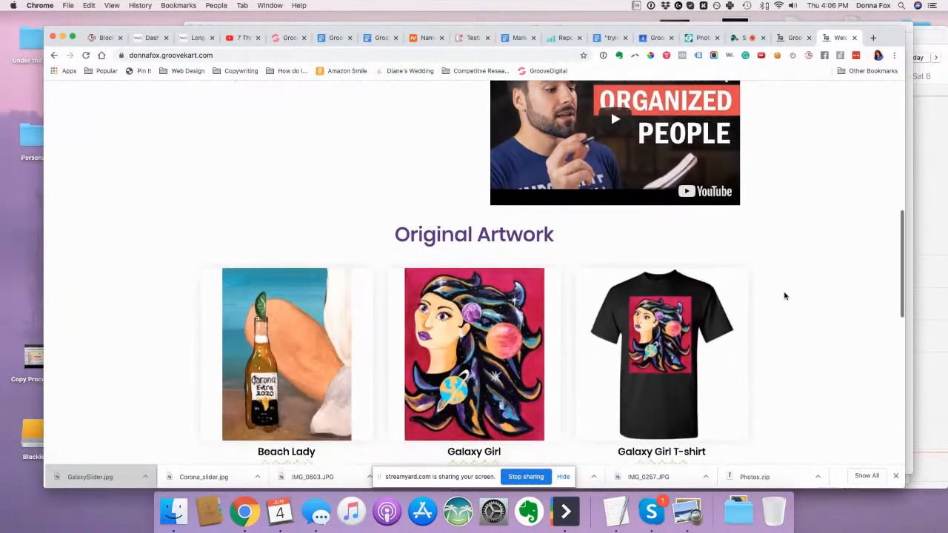
pyautogui.scroll(-9, 784, 296)
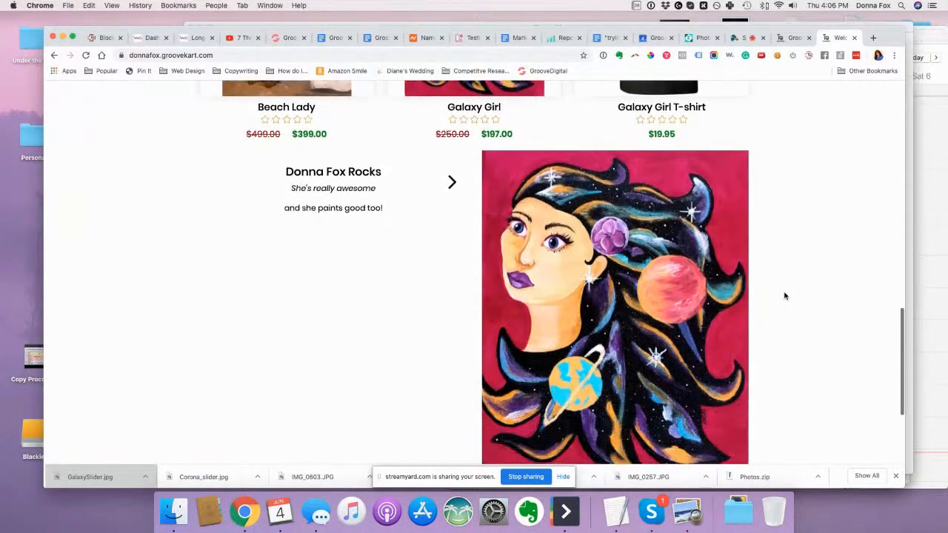
pyautogui.scroll(-2, 784, 296)
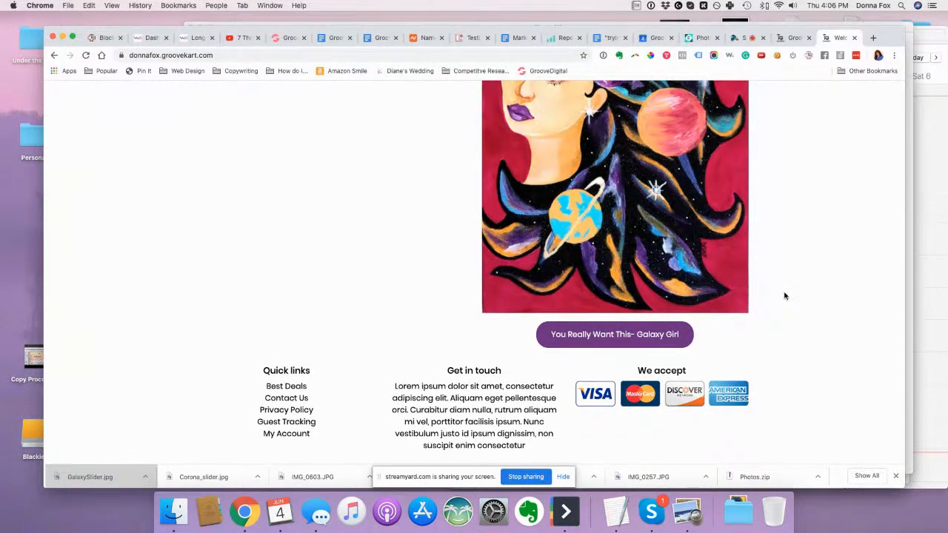
pyautogui.scroll(12, 785, 296)
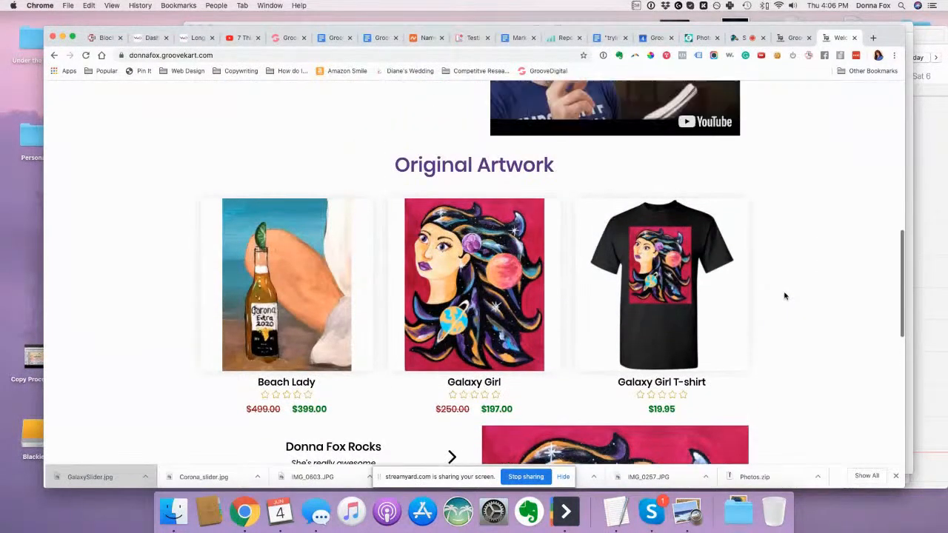
pyautogui.scroll(8, 784, 297)
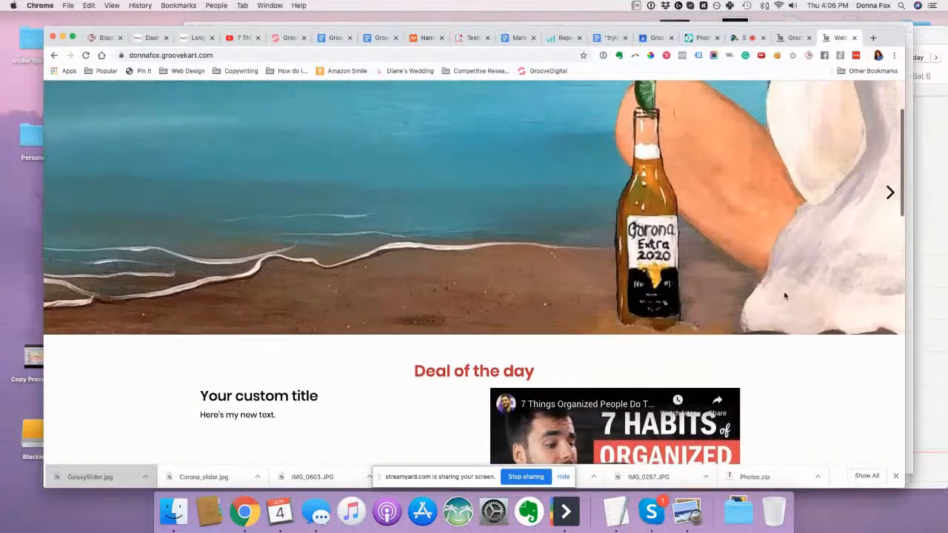
pyautogui.scroll(1, 784, 296)
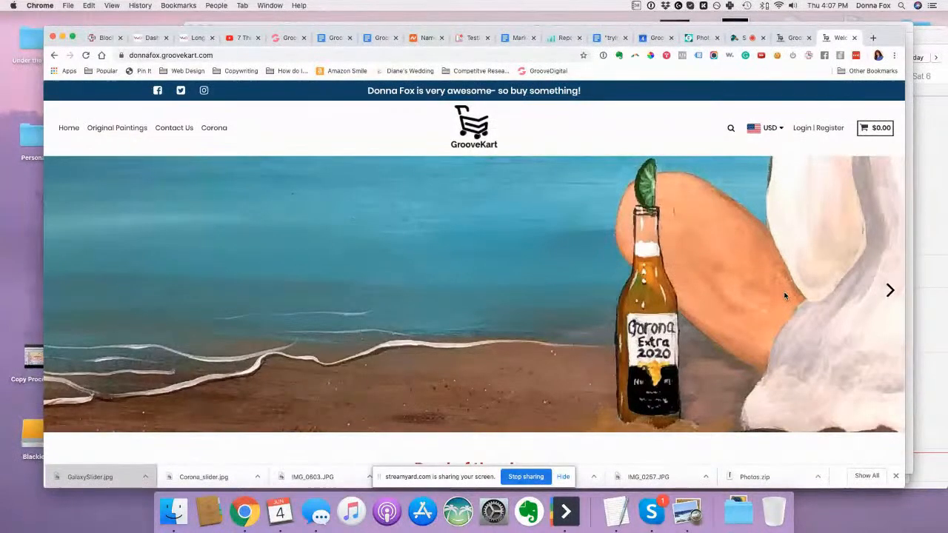
# - Return to the homepage editor, close the menu settings and open the footer layout for editing
pyautogui.click(789, 38)
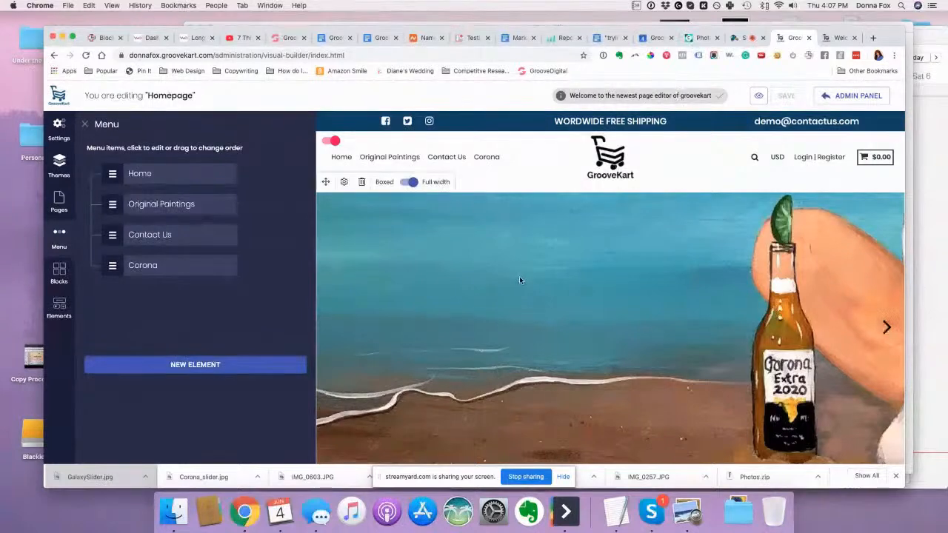
pyautogui.click(85, 124)
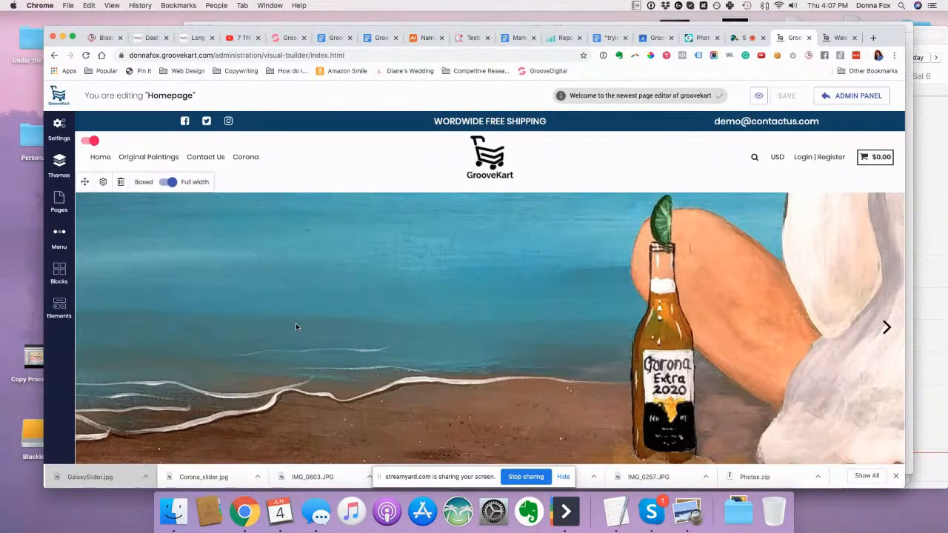
pyautogui.scroll(1, 295, 323)
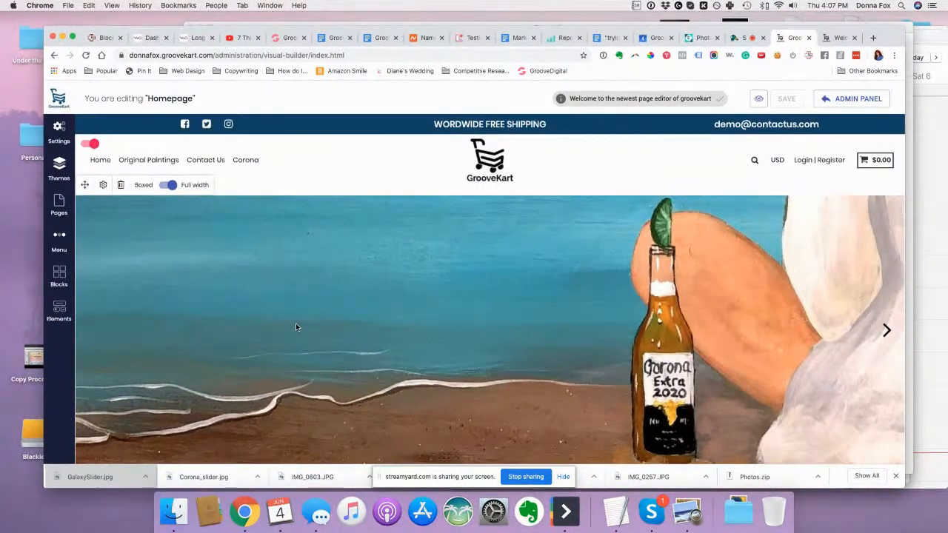
pyautogui.scroll(-1, 295, 323)
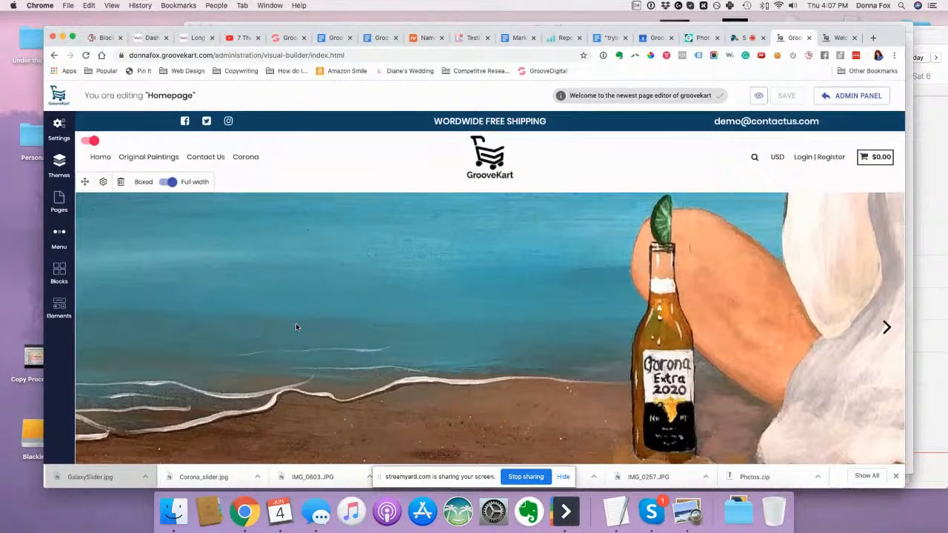
pyautogui.scroll(-5, 296, 322)
pyautogui.scroll(-6, 295, 323)
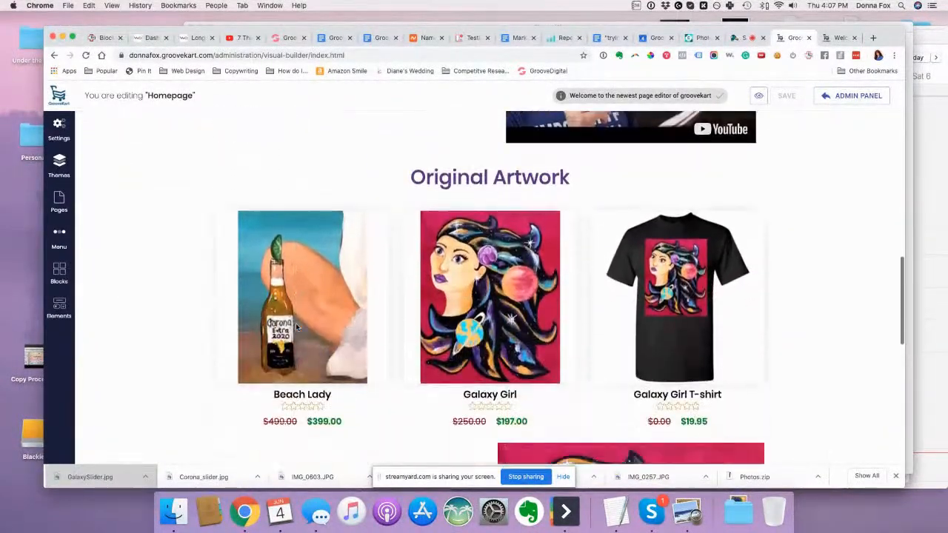
pyautogui.scroll(-10, 295, 326)
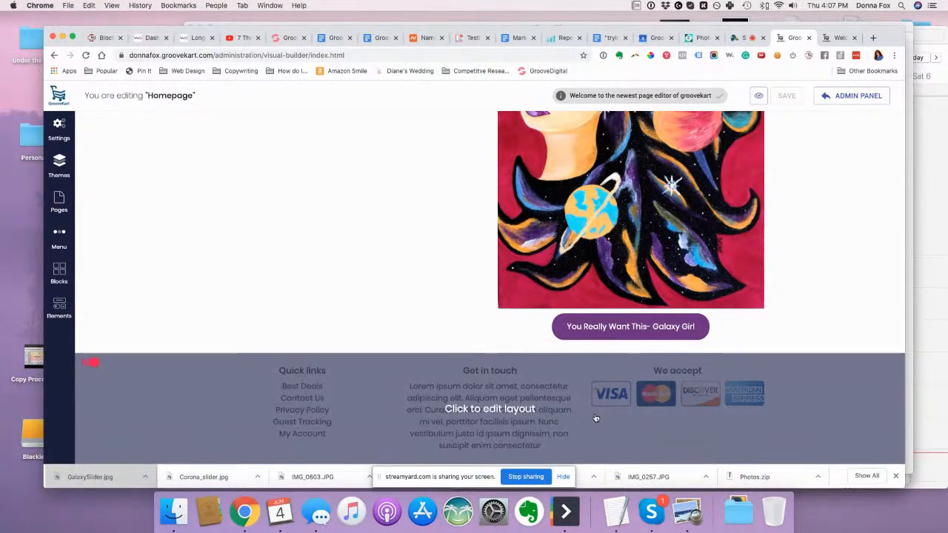
pyautogui.click(498, 413)
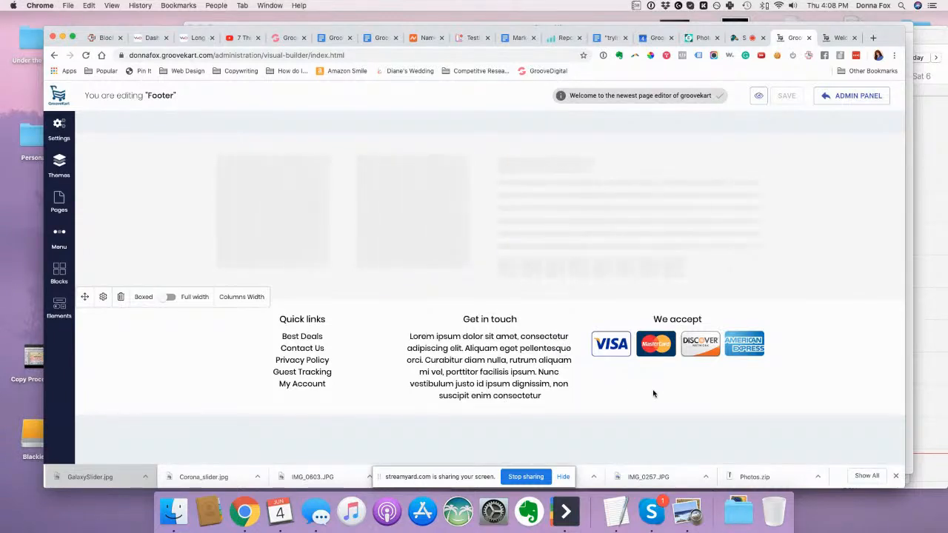
# - Try to replace the placeholder text under Get in touch with "I'd love to hear from you... text me!"
pyautogui.moveTo(492, 378)
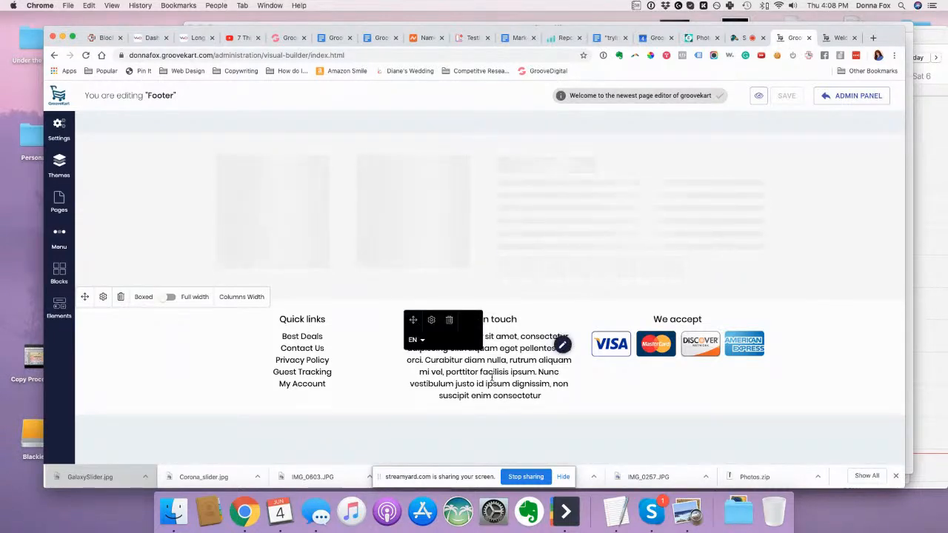
pyautogui.click(563, 345)
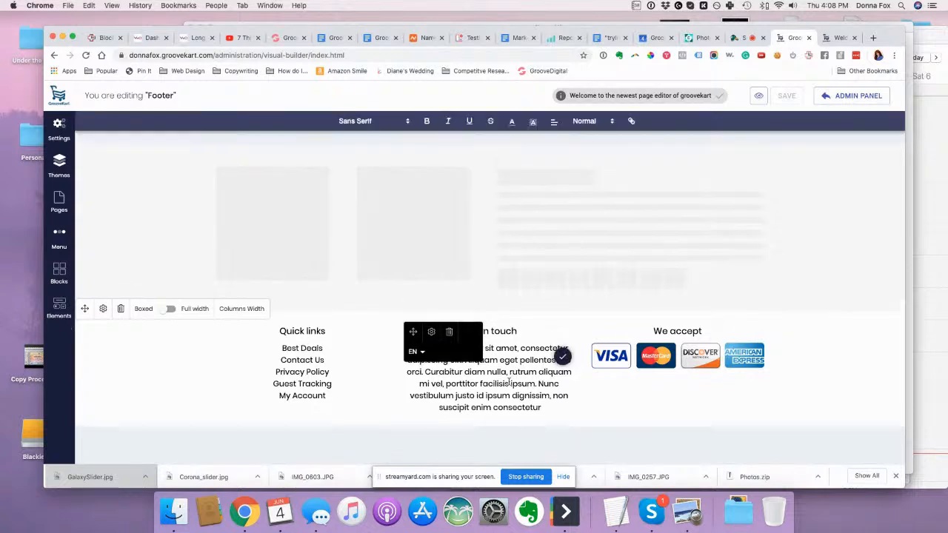
pyautogui.tripleClick(507, 385)
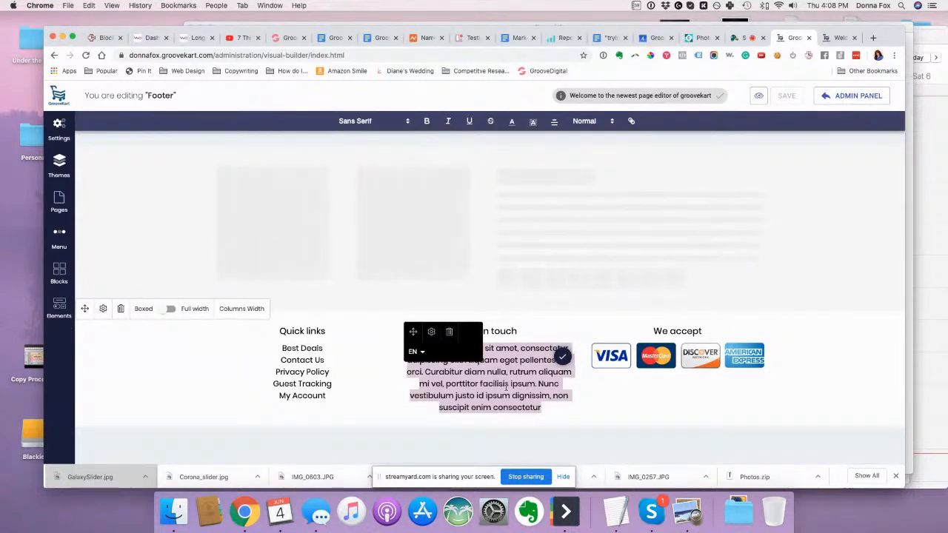
pyautogui.write("I'd love to hear from you... text me!")
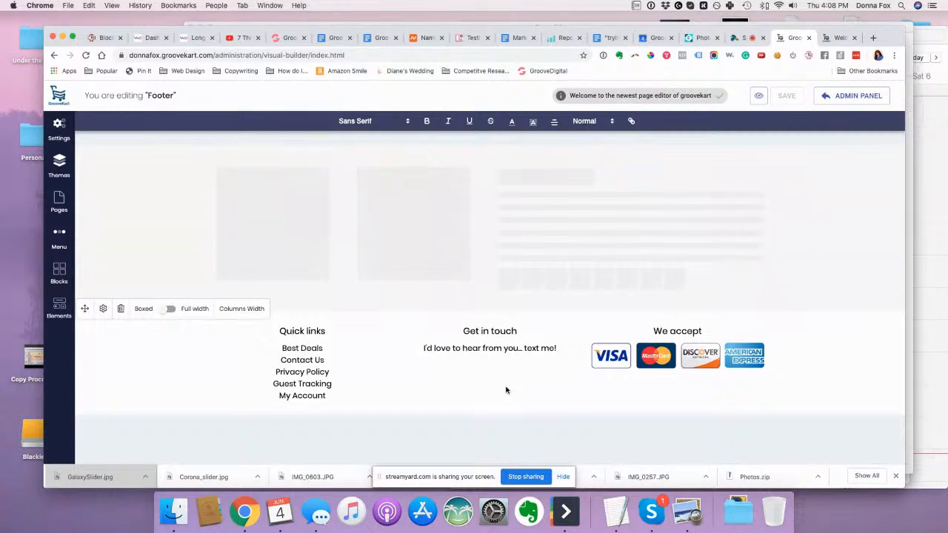
pyautogui.press('Return')
pyautogui.moveTo(718, 363)
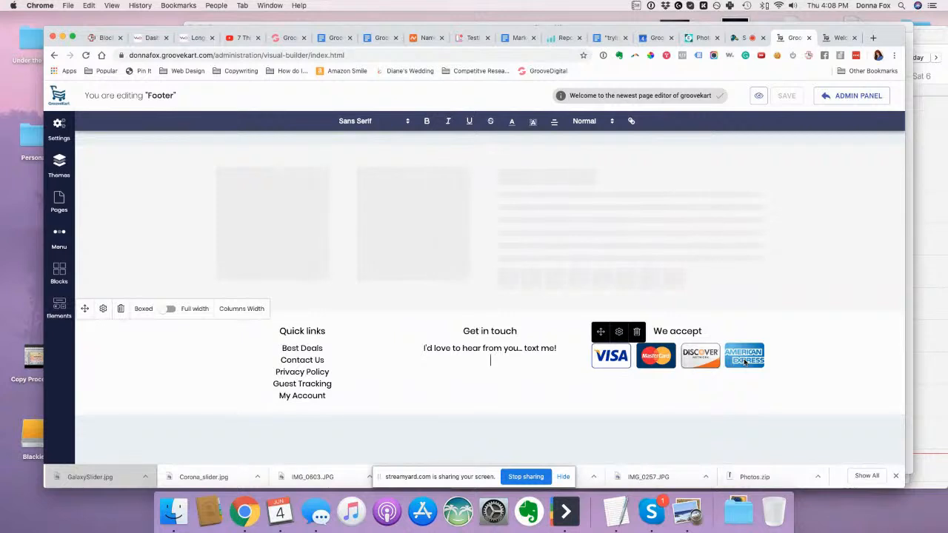
# - Open the list elements of the footer's Quick links and check the My Account item's link settings
pyautogui.moveTo(316, 348)
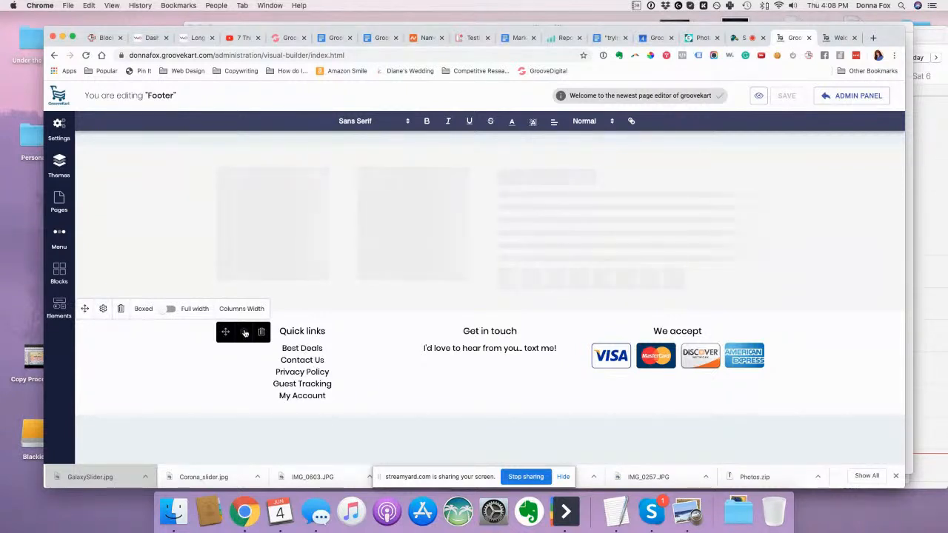
pyautogui.click(244, 337)
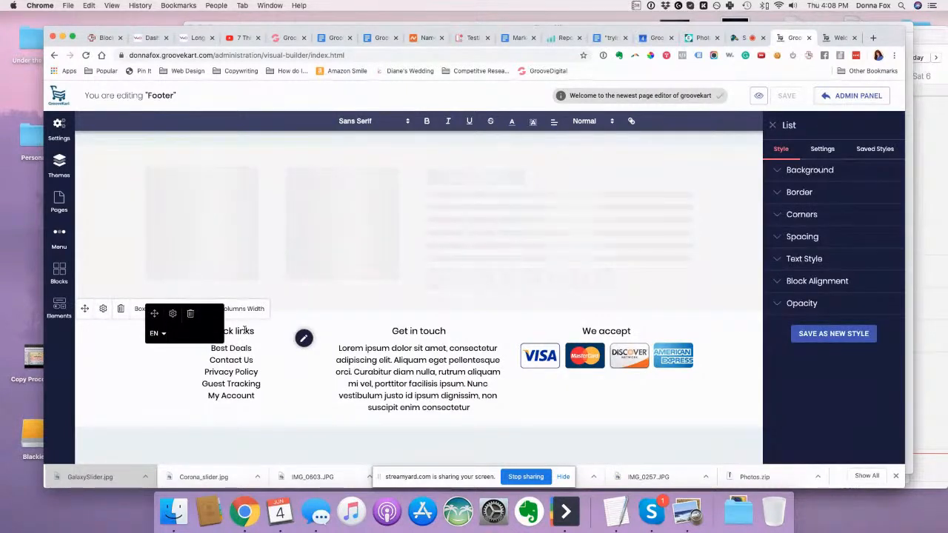
pyautogui.click(823, 149)
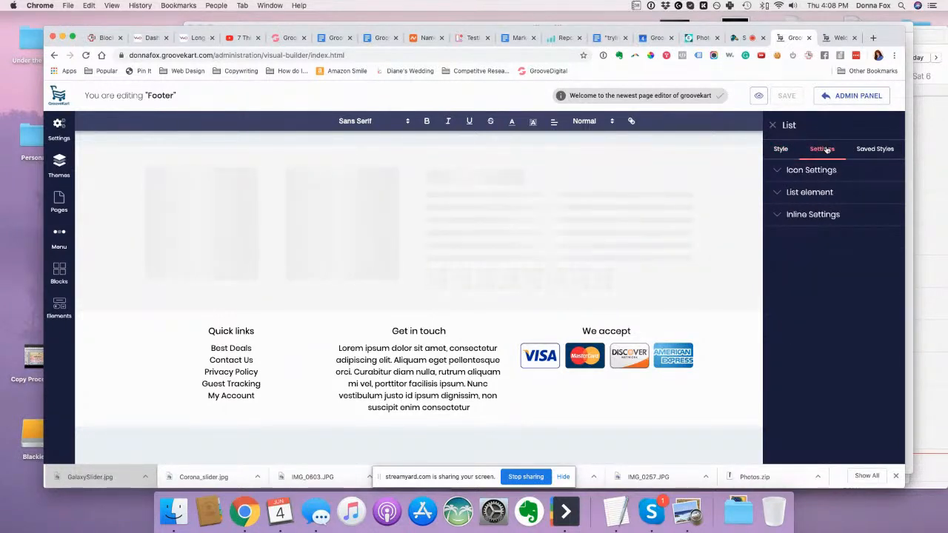
pyautogui.click(777, 193)
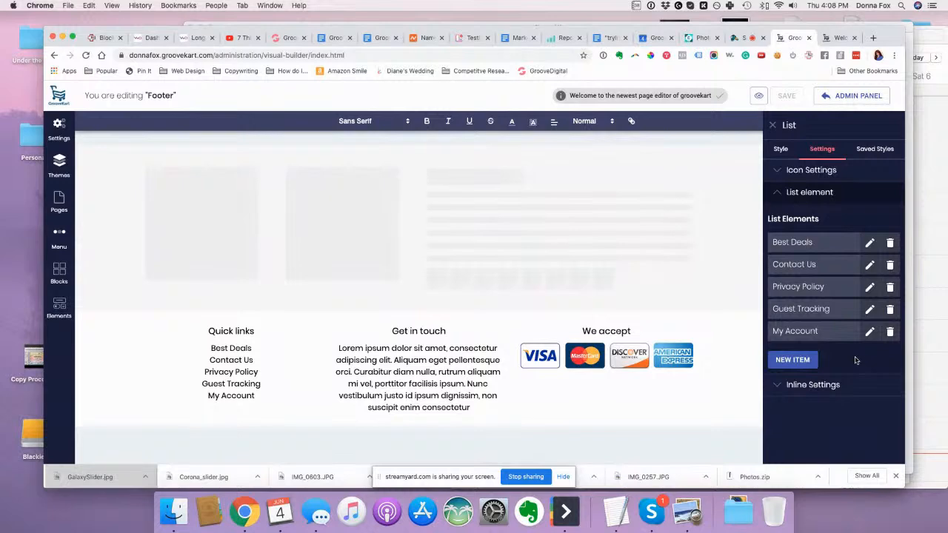
pyautogui.click(870, 332)
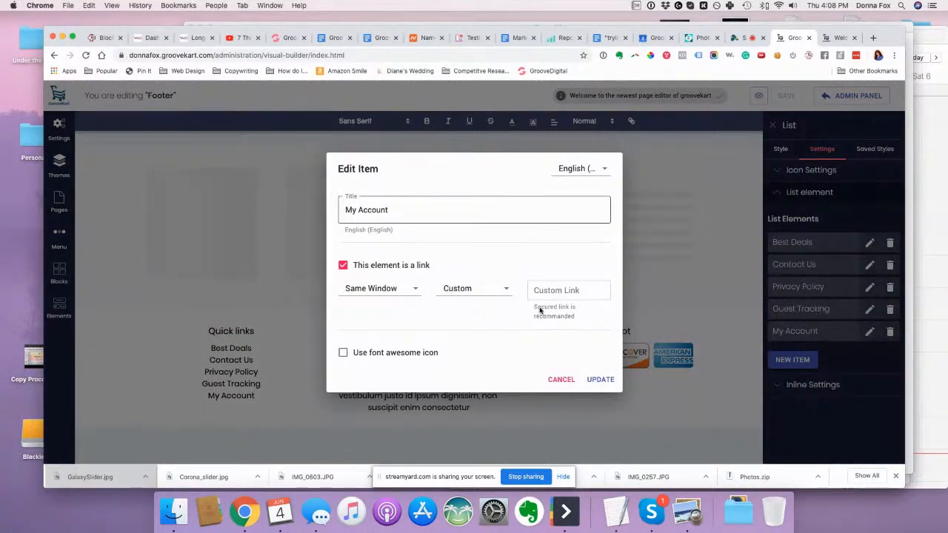
pyautogui.click(560, 379)
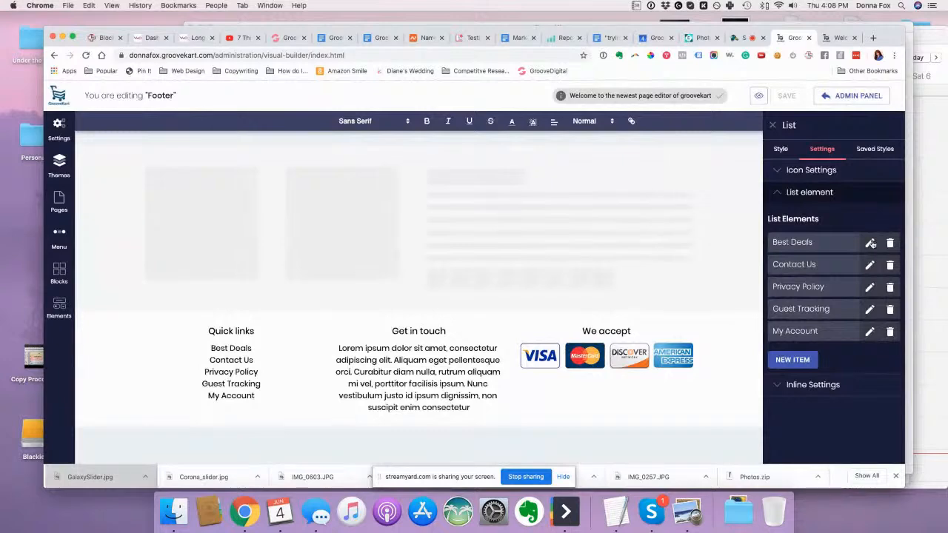
# - Retitle the Best Deals quick link as "Original Paintings" and link it to the Original Paintings category in the same window
pyautogui.click(870, 243)
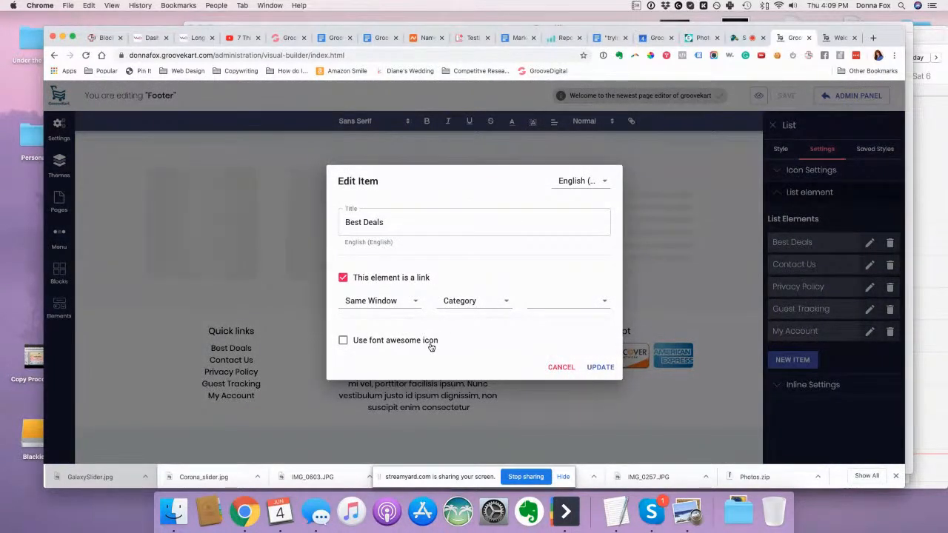
pyautogui.click(389, 228)
pyautogui.tripleClick(389, 228)
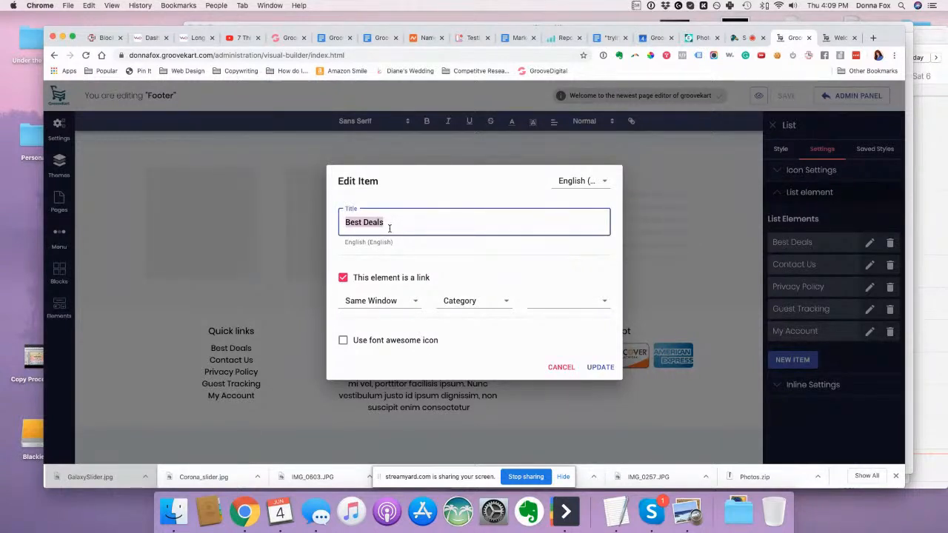
pyautogui.write('Original Pain')
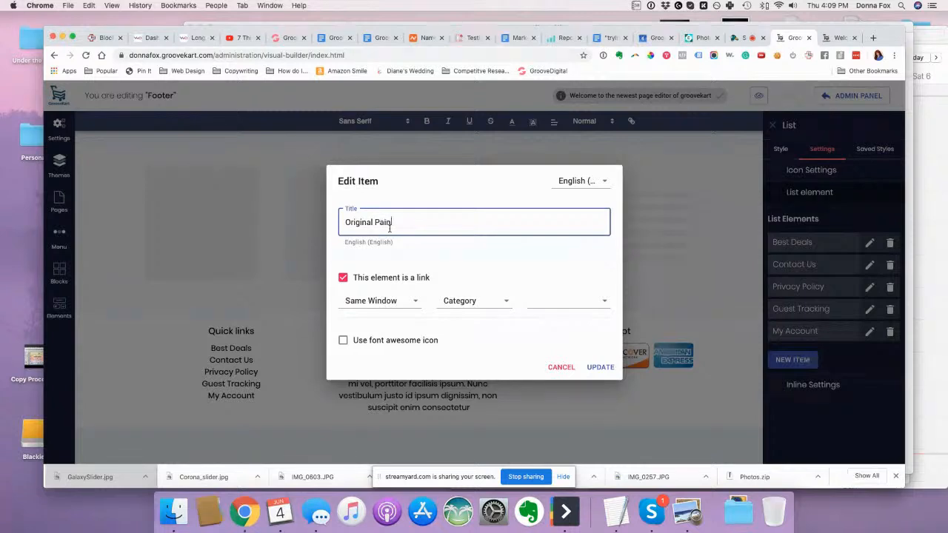
pyautogui.write('tings')
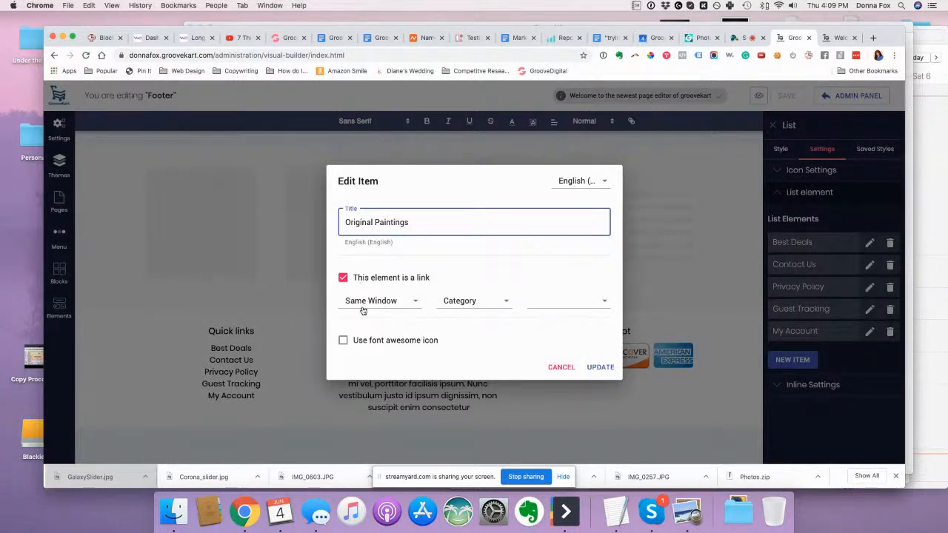
pyautogui.click(454, 302)
pyautogui.click(454, 302)
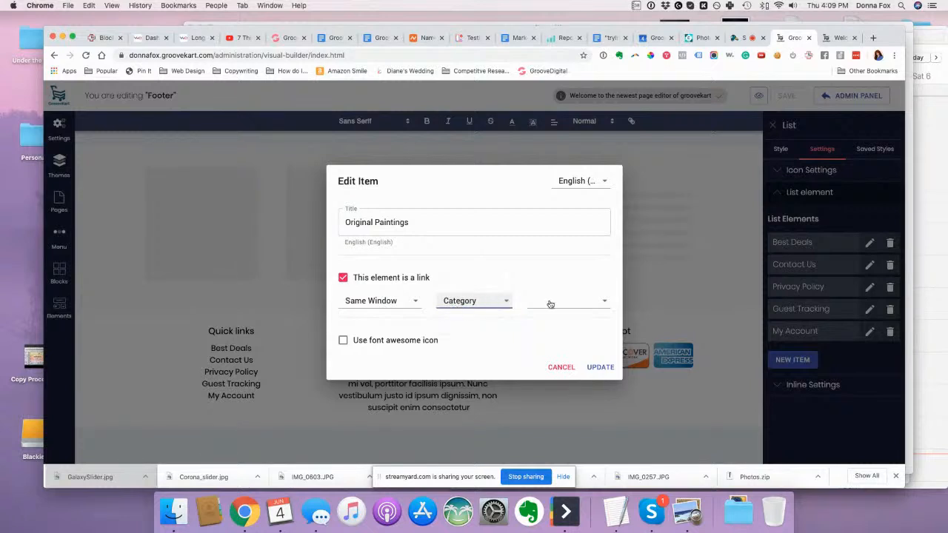
pyautogui.click(550, 302)
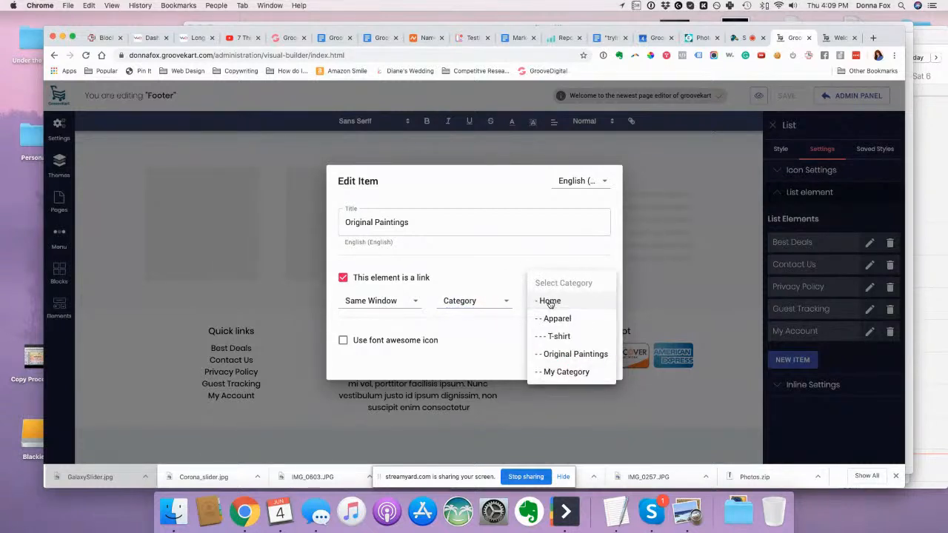
pyautogui.click(557, 353)
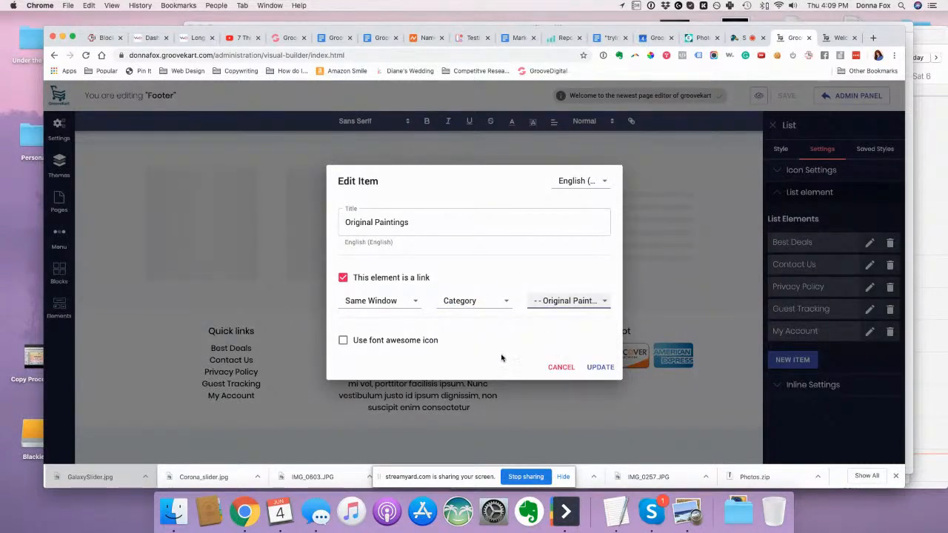
pyautogui.click(600, 367)
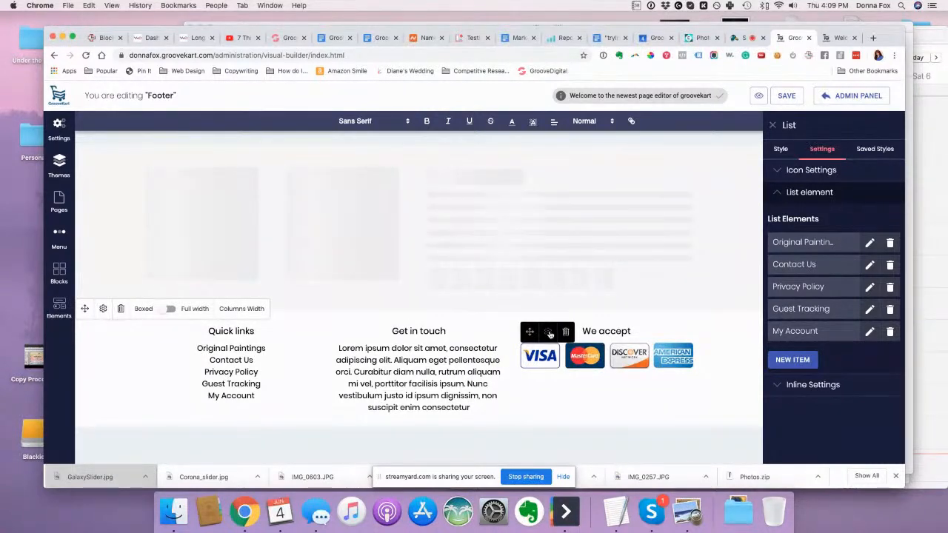
# - Check the image upload settings of the We accept payment logos in the footer, then close them
pyautogui.click(548, 333)
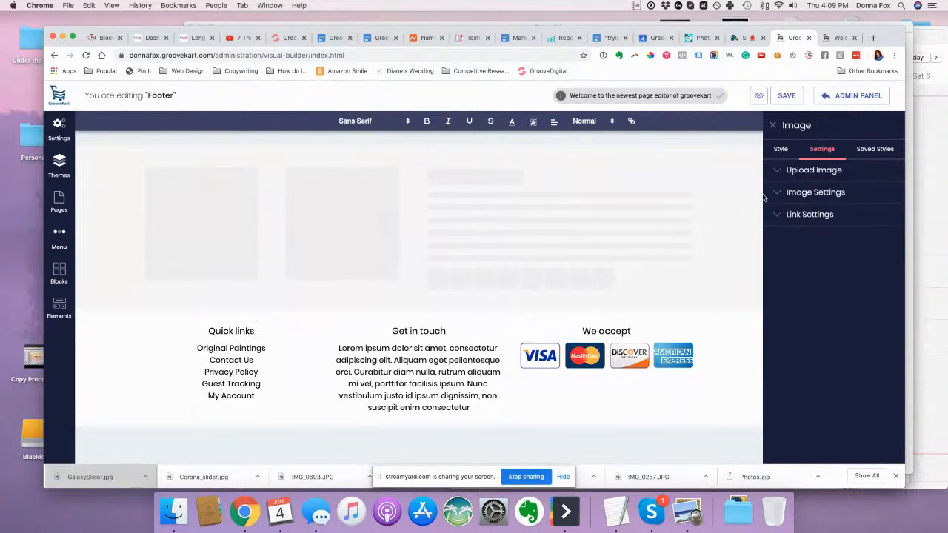
pyautogui.click(815, 170)
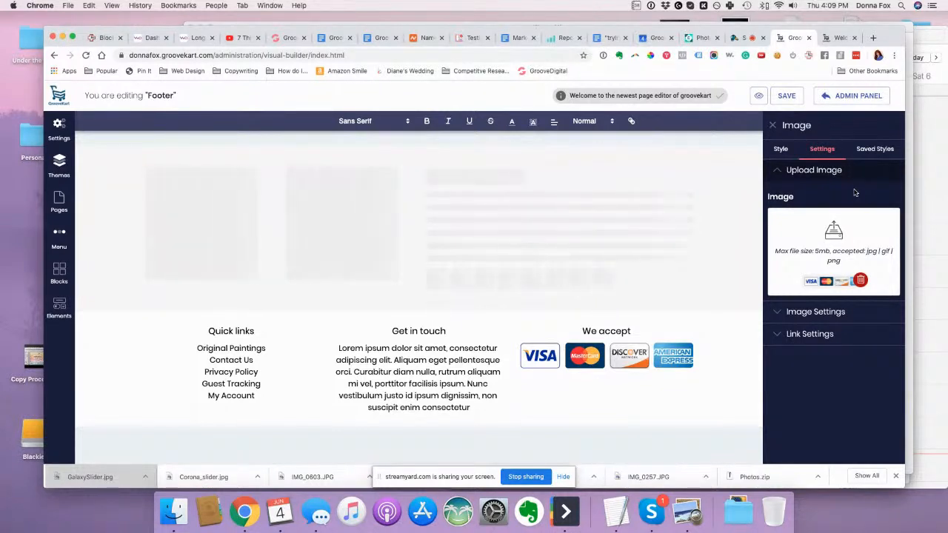
pyautogui.click(776, 171)
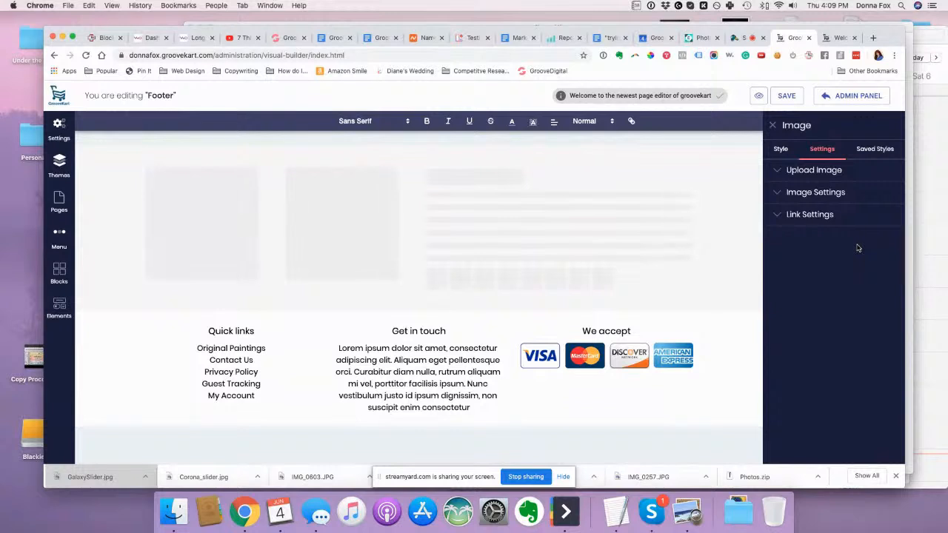
pyautogui.click(773, 125)
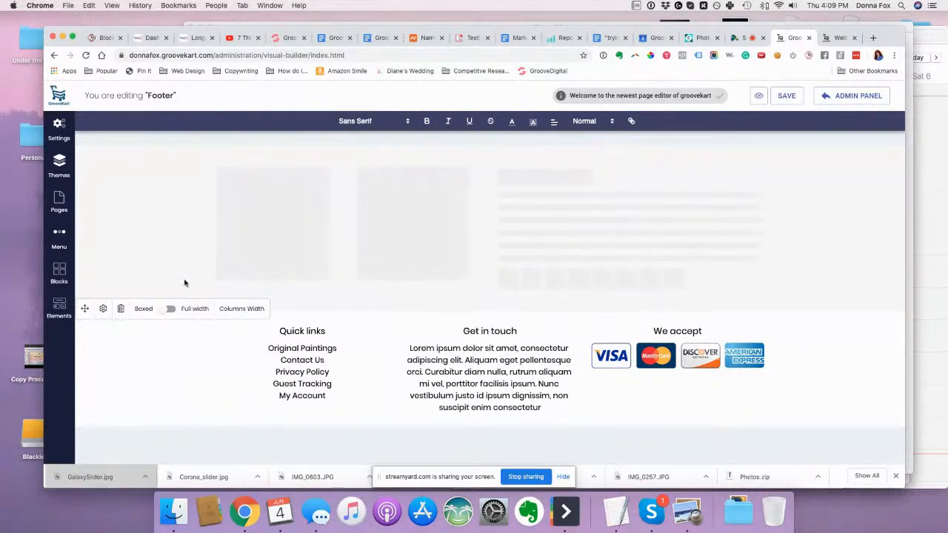
# - Start a new custom page with the title "Refund Policy"
pyautogui.click(60, 208)
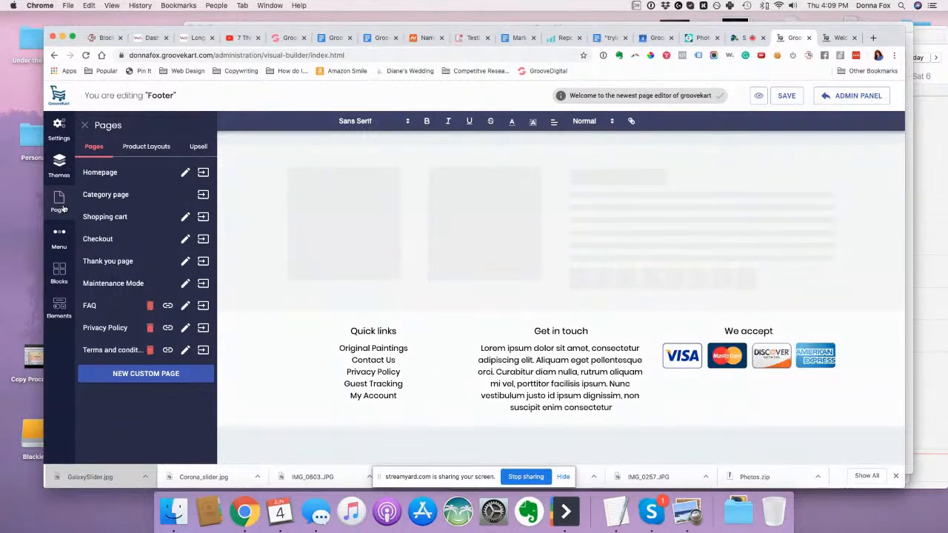
pyautogui.click(116, 376)
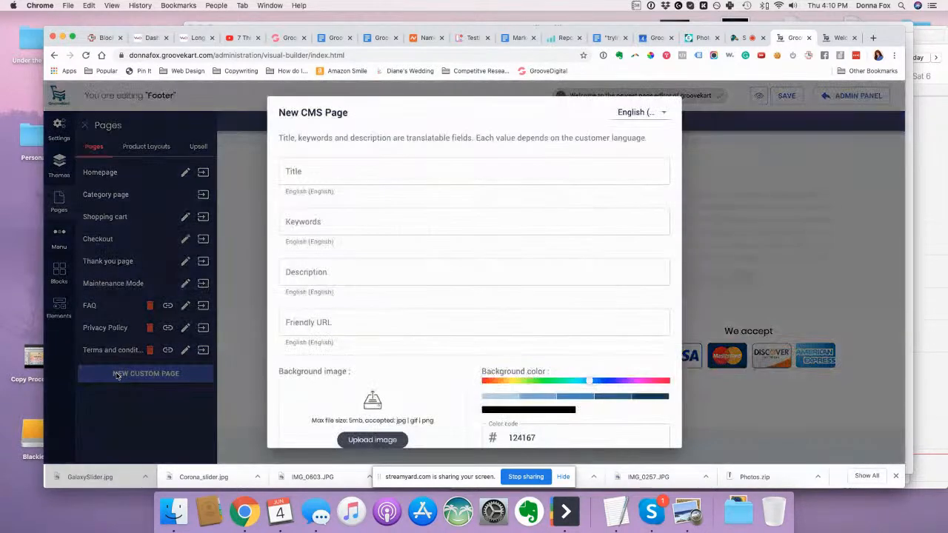
pyautogui.click(400, 169)
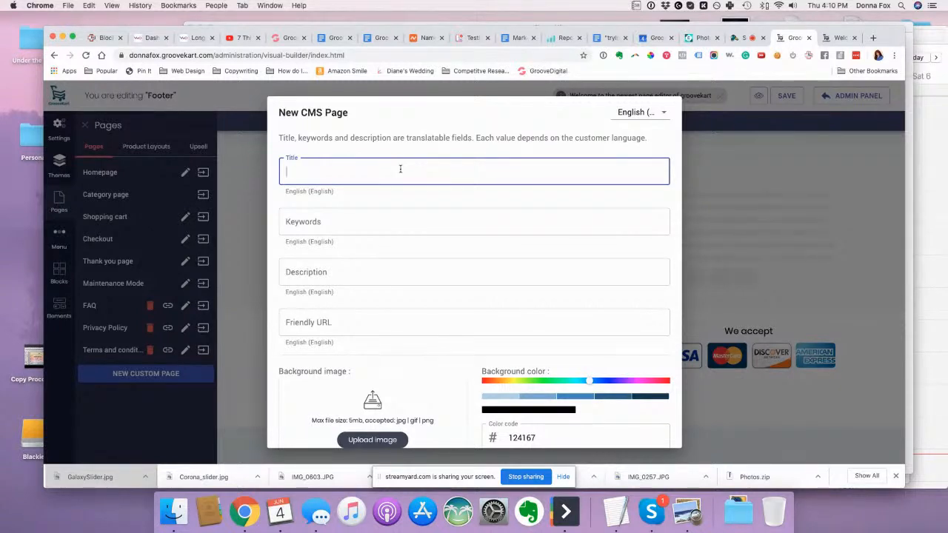
pyautogui.write('Refund ')
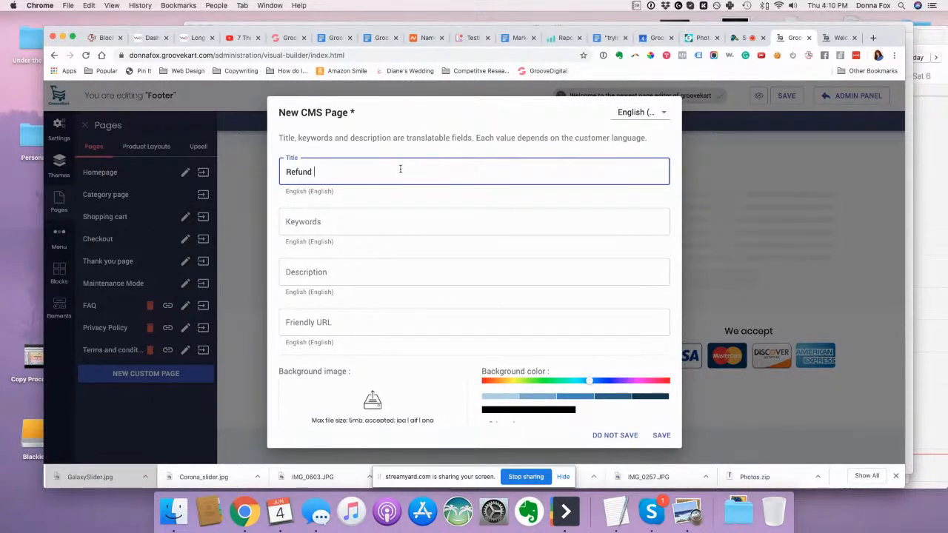
pyautogui.write('Policy')
pyautogui.press('Tab')
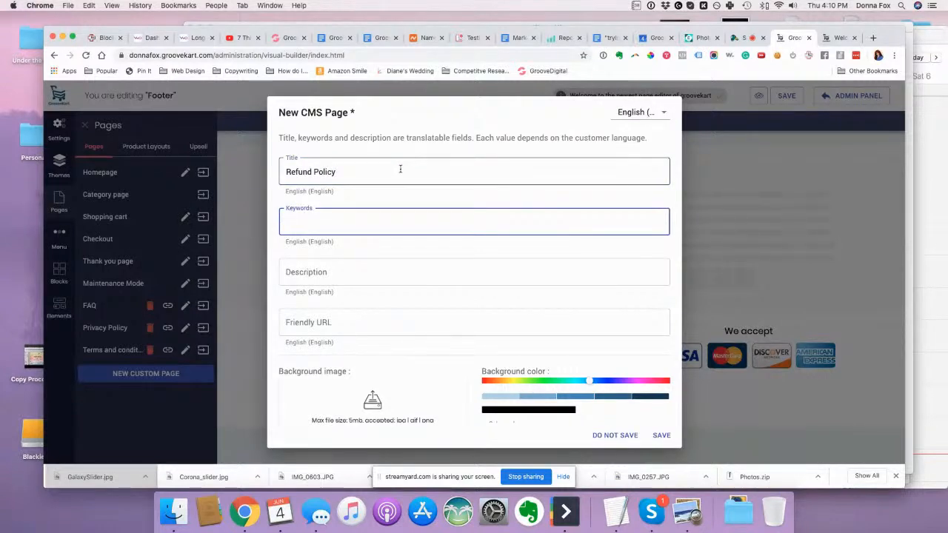
pyautogui.write("none- I don't want people to")
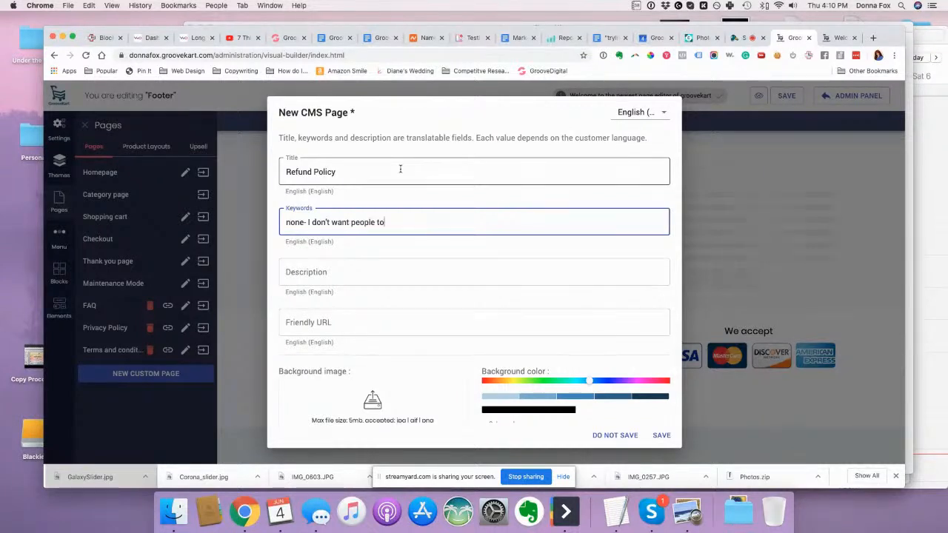
pyautogui.write(' find this page hahahah')
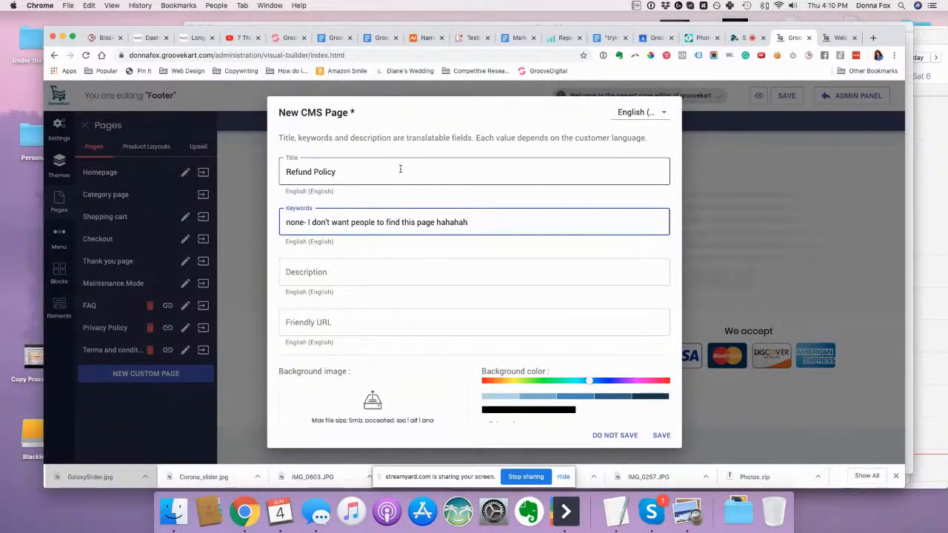
pyautogui.hotkey('alt', 'shift', 'Left')
pyautogui.press('super+shift+Left')
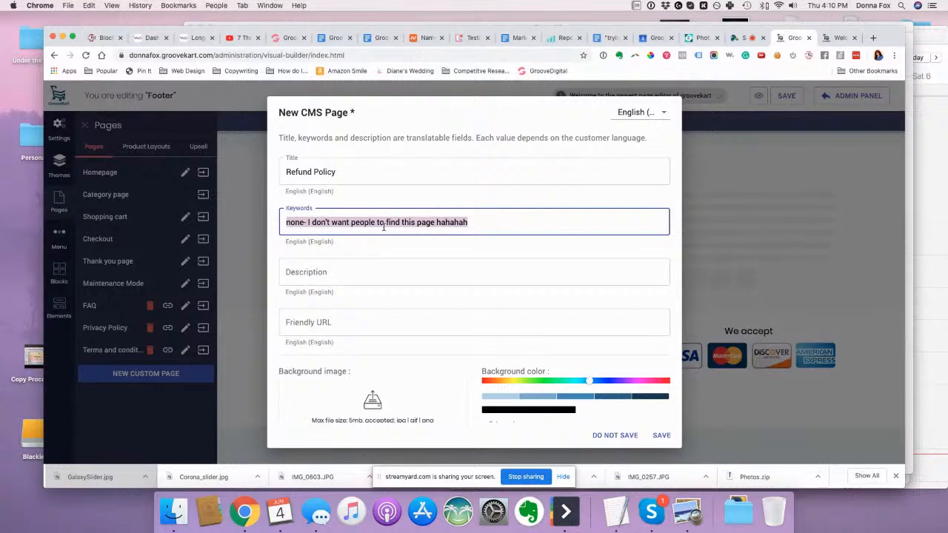
# - Set the new page's keywords to "refunds" and its description to "This is an invisible page"
pyautogui.write('refunds')
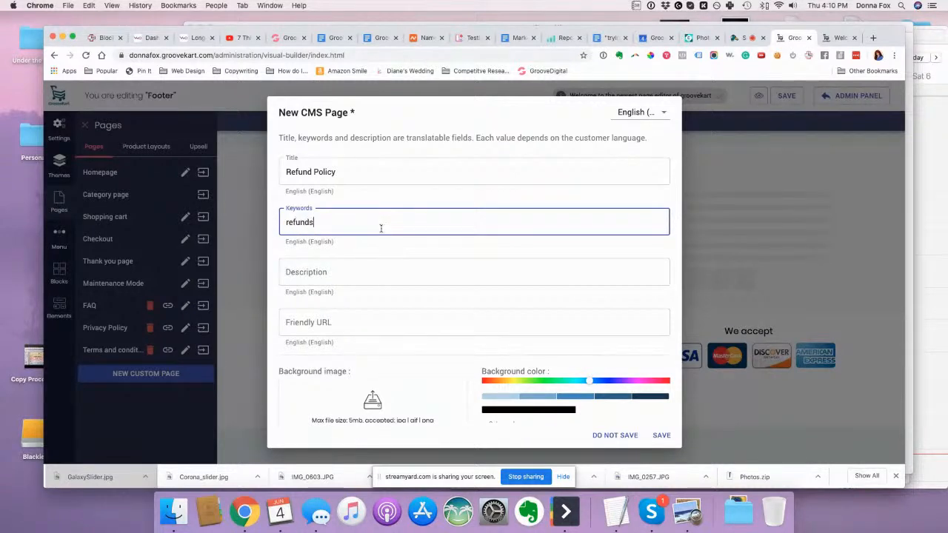
pyautogui.click(339, 279)
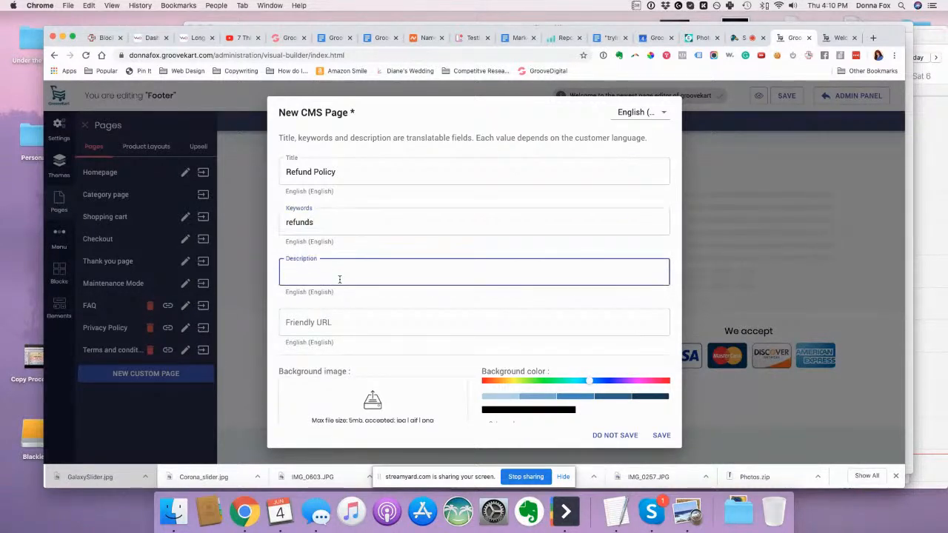
pyautogui.write("Here's how to obtai")
pyautogui.press('super+a')
pyautogui.press('BackSpace')
pyautogui.write('in')
pyautogui.write('This is')
pyautogui.write('a in')
pyautogui.write('vi')
pyautogui.write('xible page')
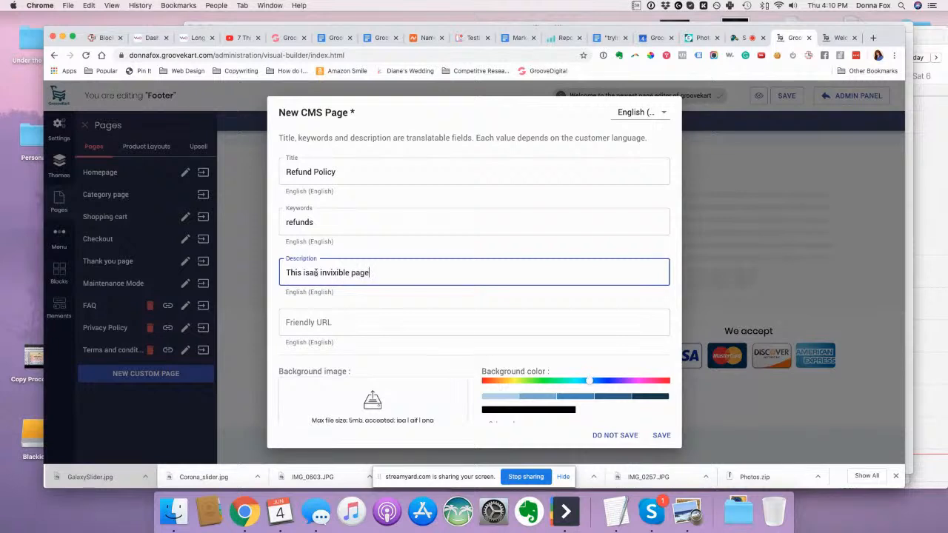
pyautogui.press('Left')
pyautogui.press('Left')
pyautogui.press('Left')
pyautogui.press('Left')
pyautogui.press('Left')
pyautogui.press('Left')
pyautogui.press('Left')
pyautogui.press('Left')
pyautogui.press('Left')
pyautogui.press('BackSpace')
pyautogui.write('s')
pyautogui.press('Left')
pyautogui.press('Left')
pyautogui.press('Left')
# - Set the page's friendly URL to "refund-policy" and save the new page
pyautogui.click(309, 316)
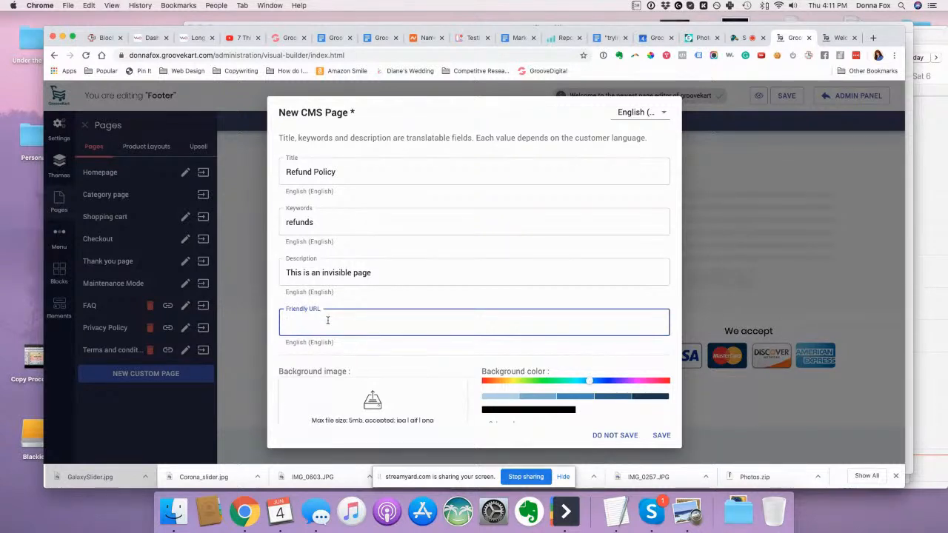
pyautogui.write('refund-policy')
pyautogui.scroll(-5, 327, 320)
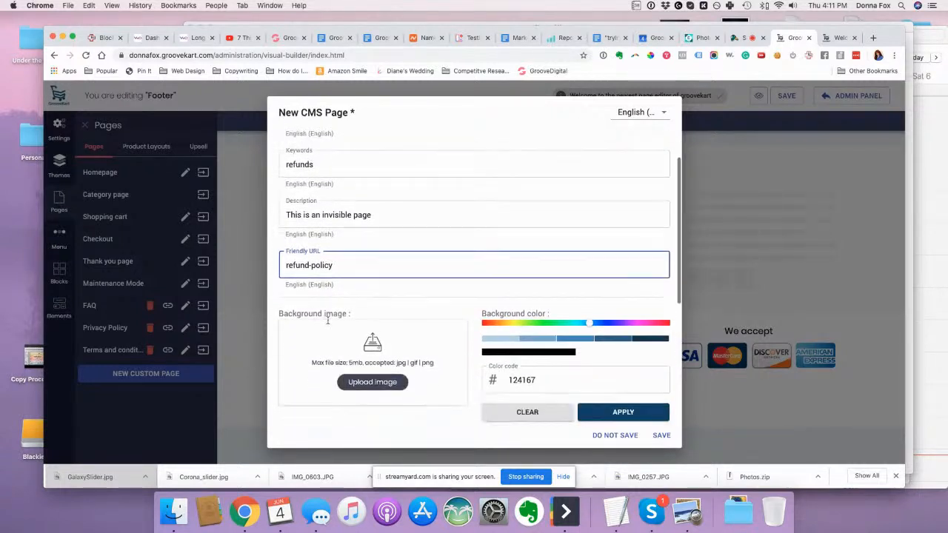
pyautogui.scroll(-3, 327, 320)
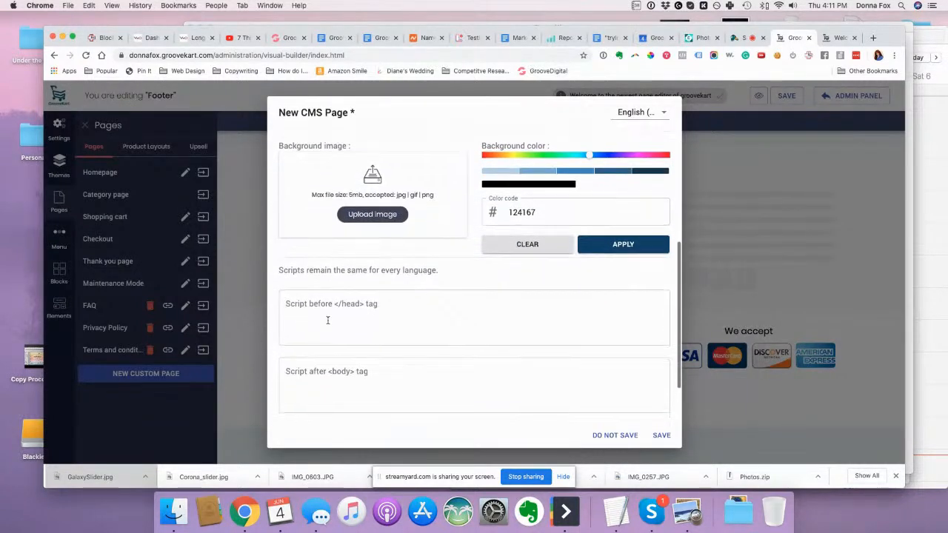
pyautogui.click(658, 437)
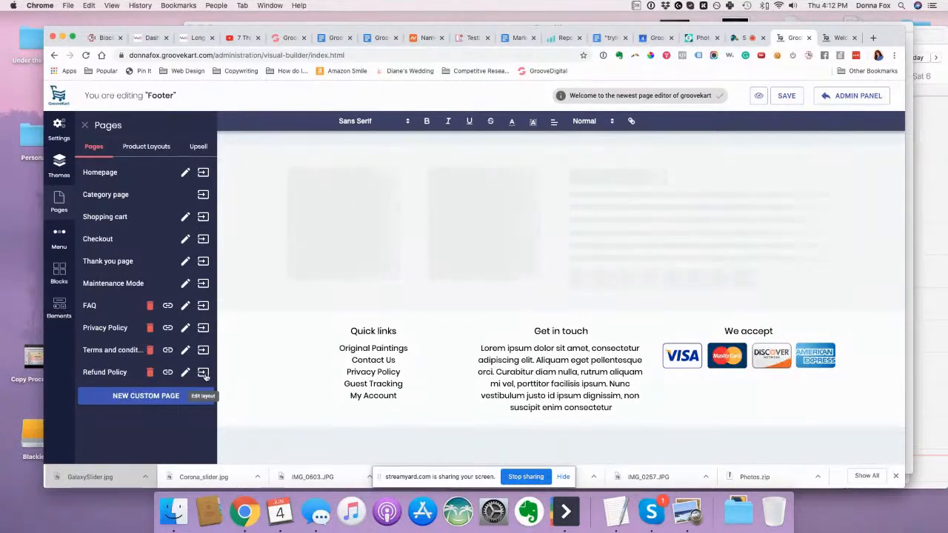
# - Open the Refund Policy page's layout for editing, saving the footer changes, and review the policy text on the page
pyautogui.click(203, 373)
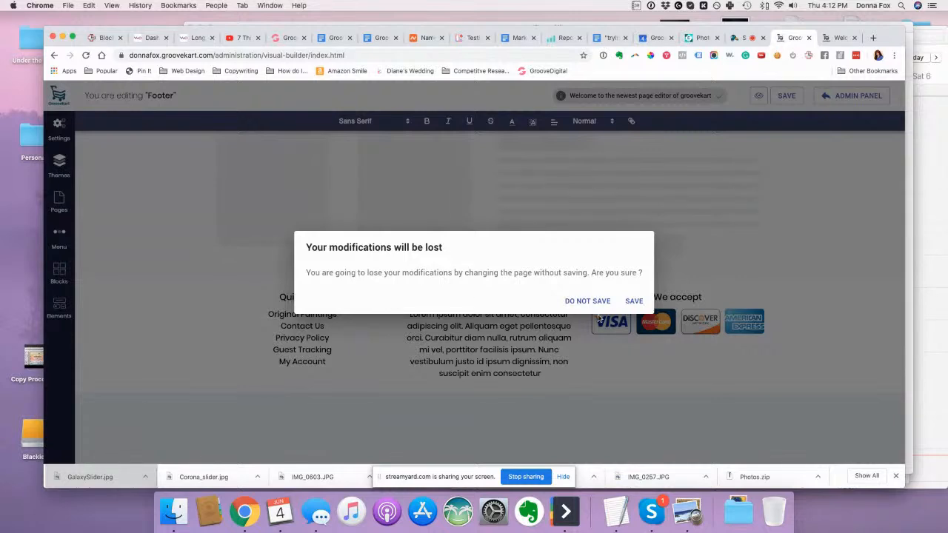
pyautogui.click(634, 301)
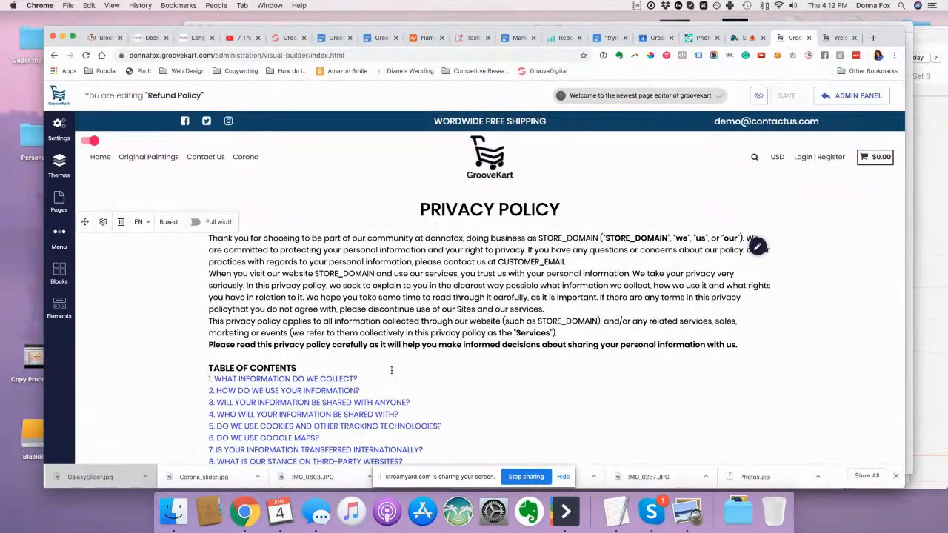
pyautogui.scroll(-3, 392, 369)
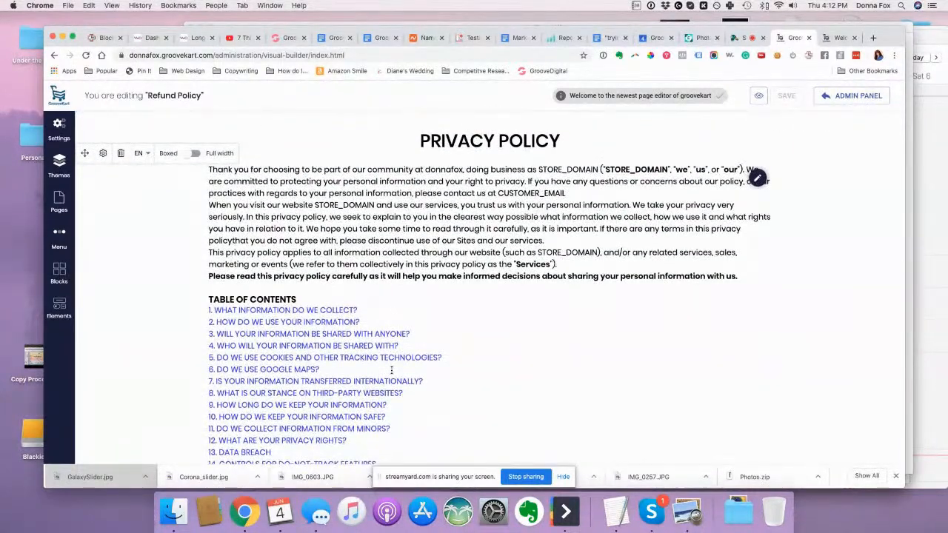
pyautogui.scroll(3, 392, 369)
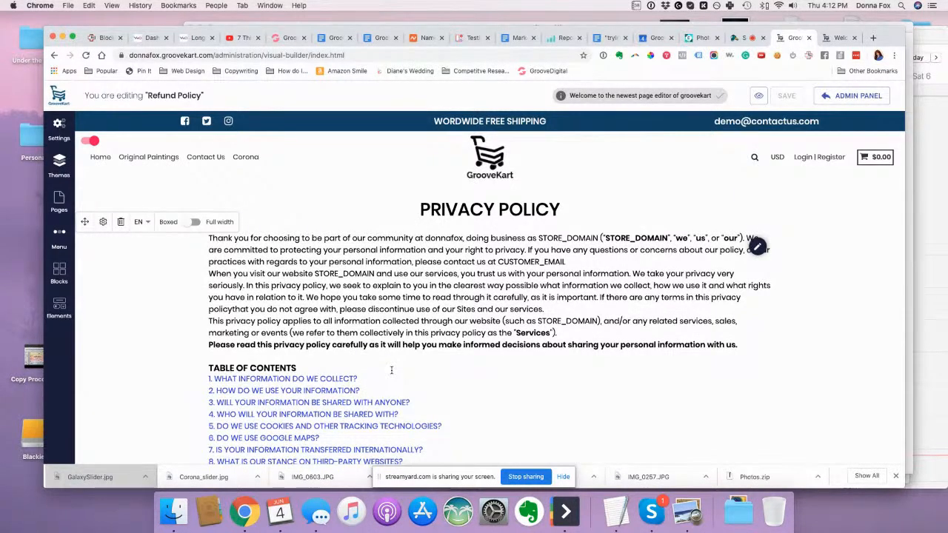
pyautogui.scroll(-5, 391, 369)
pyautogui.scroll(-6, 391, 369)
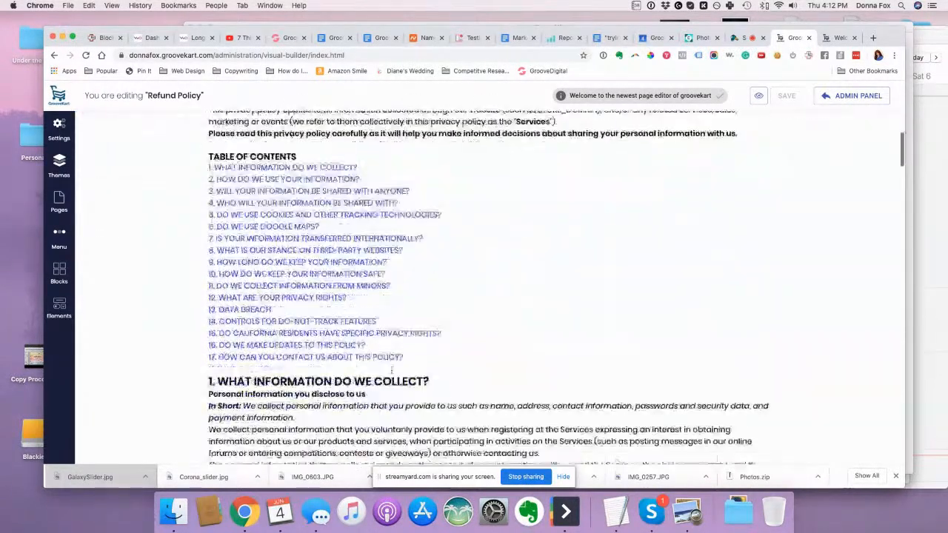
pyautogui.scroll(-4, 392, 368)
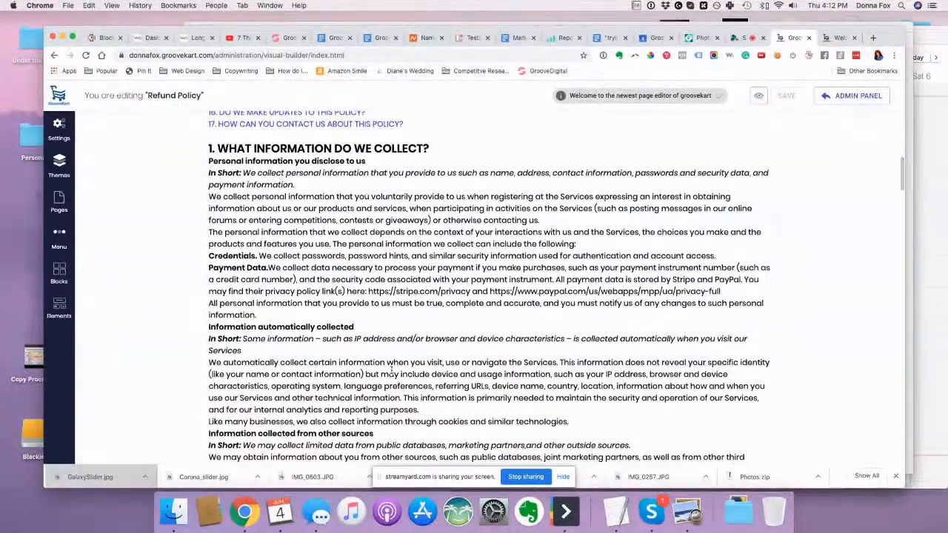
pyautogui.scroll(15, 390, 369)
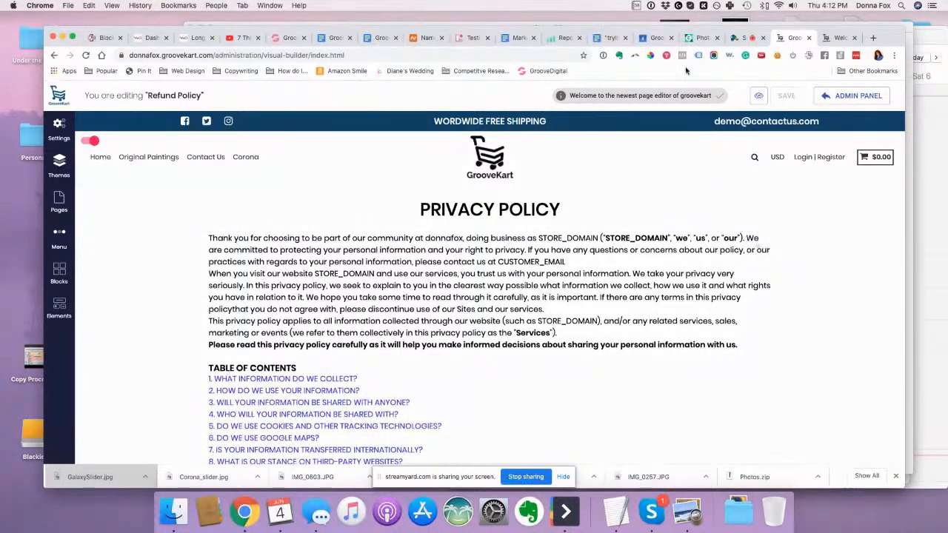
# - Reload the live store, load it from its custom art domain, and check the homepage down to the footer's quick links
pyautogui.click(827, 42)
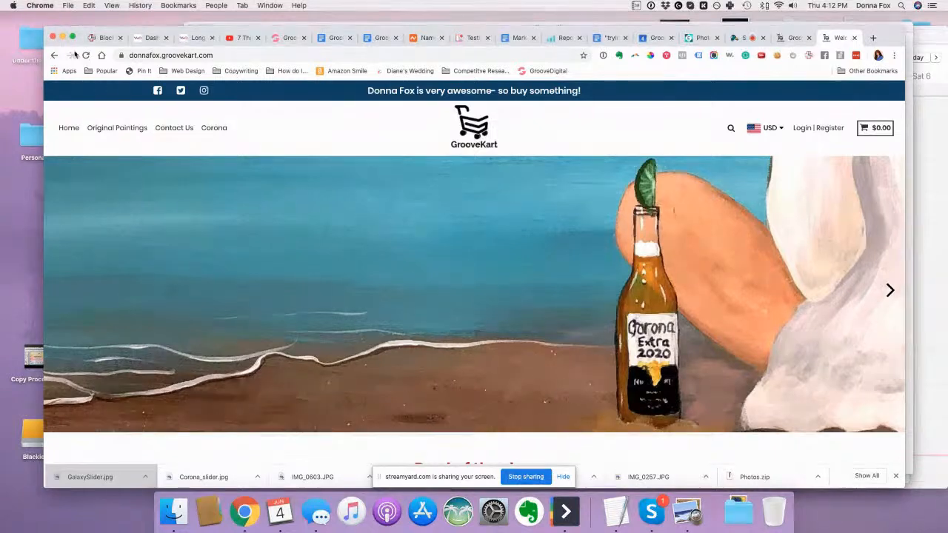
pyautogui.click(85, 56)
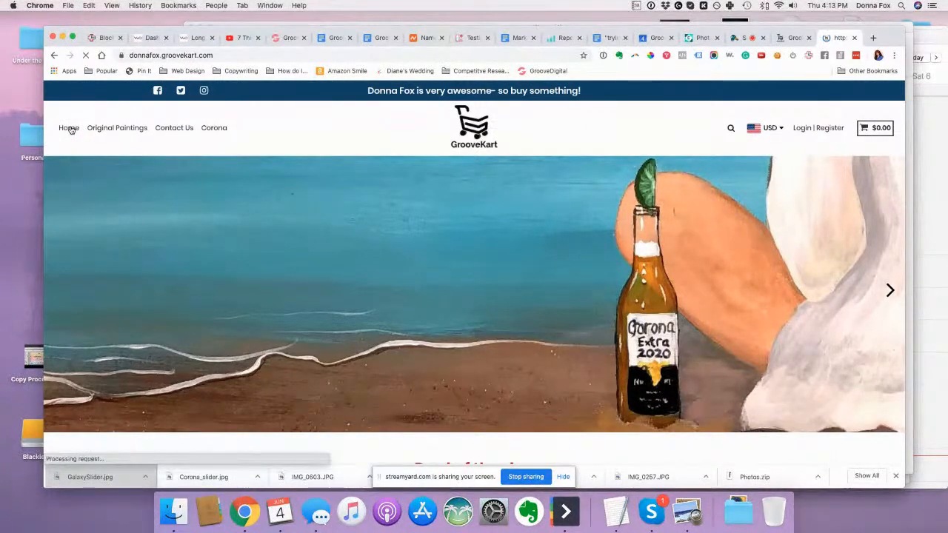
pyautogui.click(148, 56)
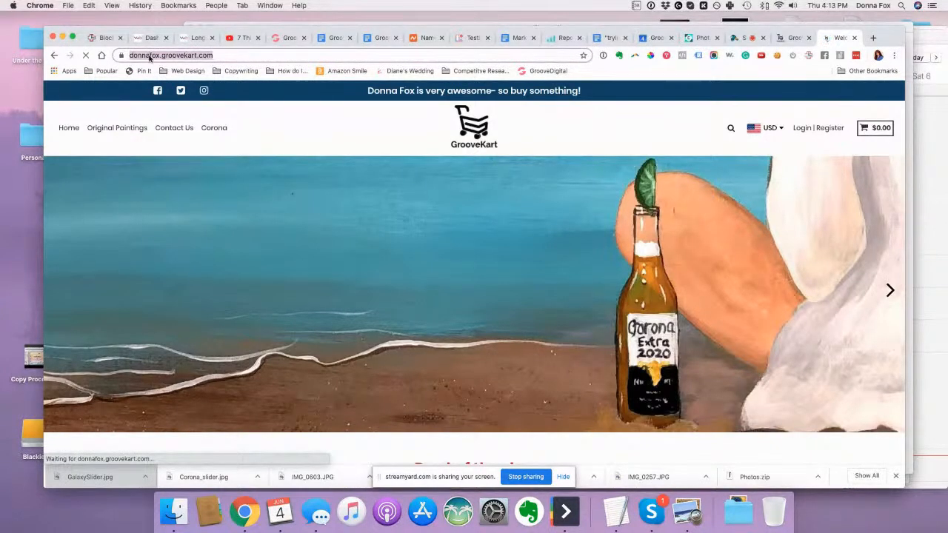
pyautogui.write('donnafoxa')
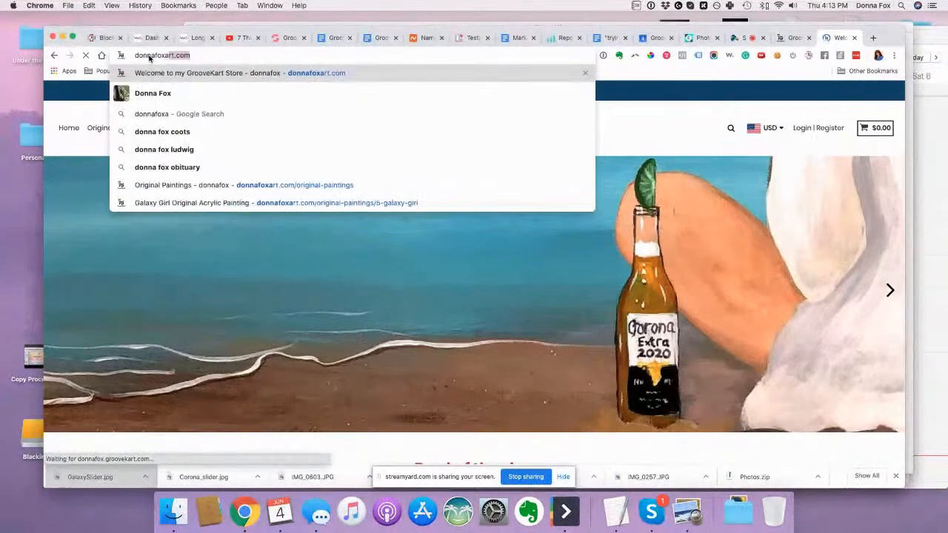
pyautogui.write('rt.com')
pyautogui.press('Return')
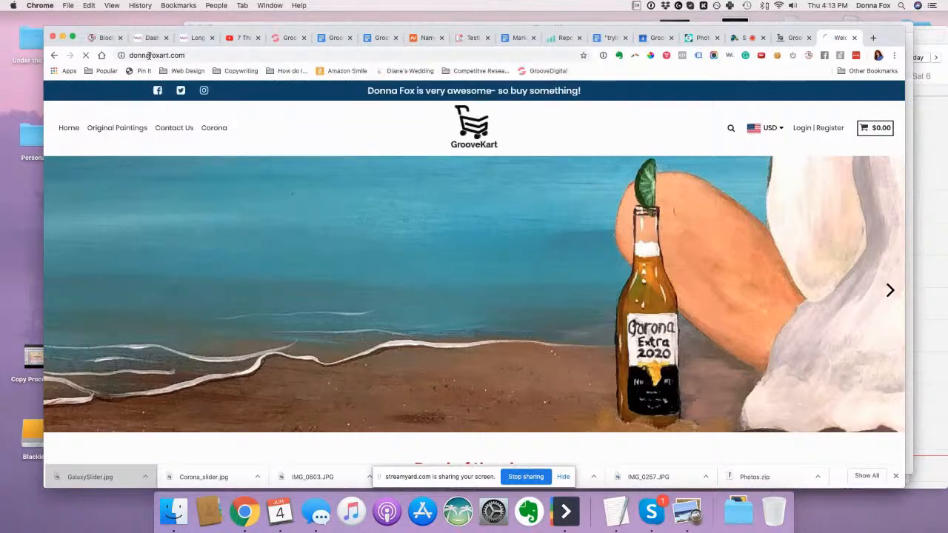
pyautogui.click(212, 54)
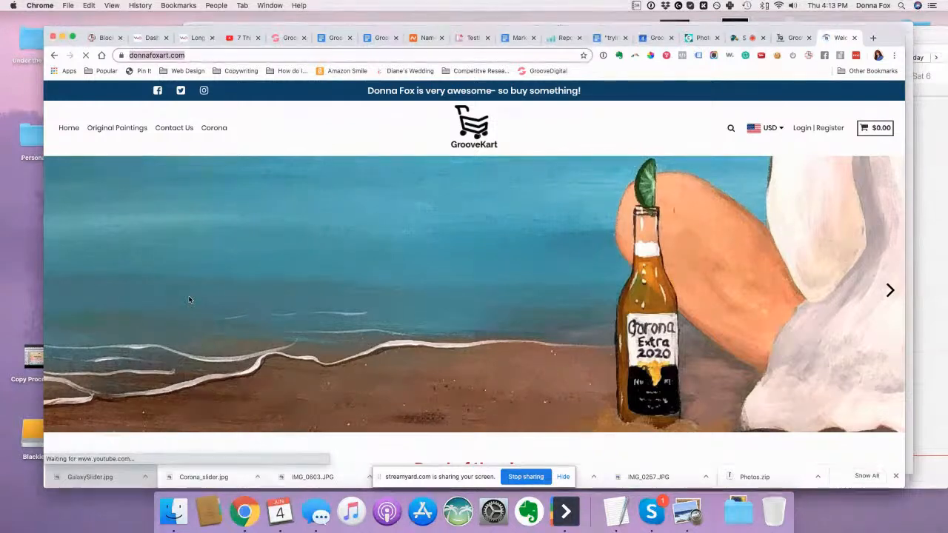
pyautogui.scroll(-15, 188, 299)
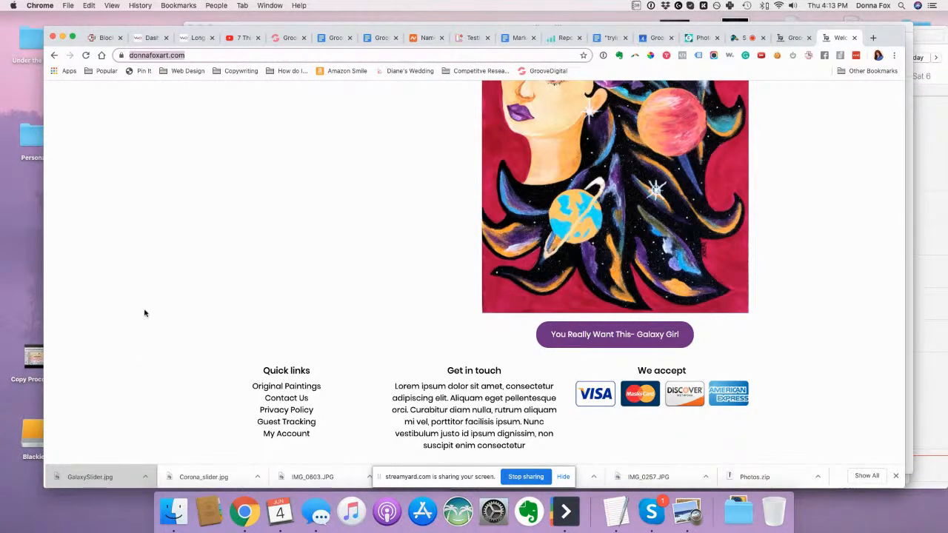
# - Try to view the live store's "/refund-policy" page in a separate window, and close that window
pyautogui.click(198, 57)
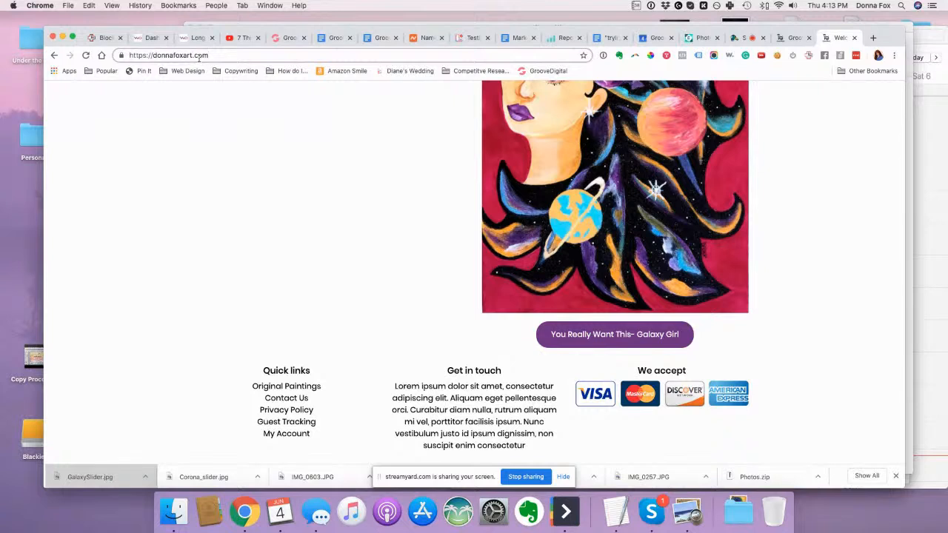
pyautogui.write('/')
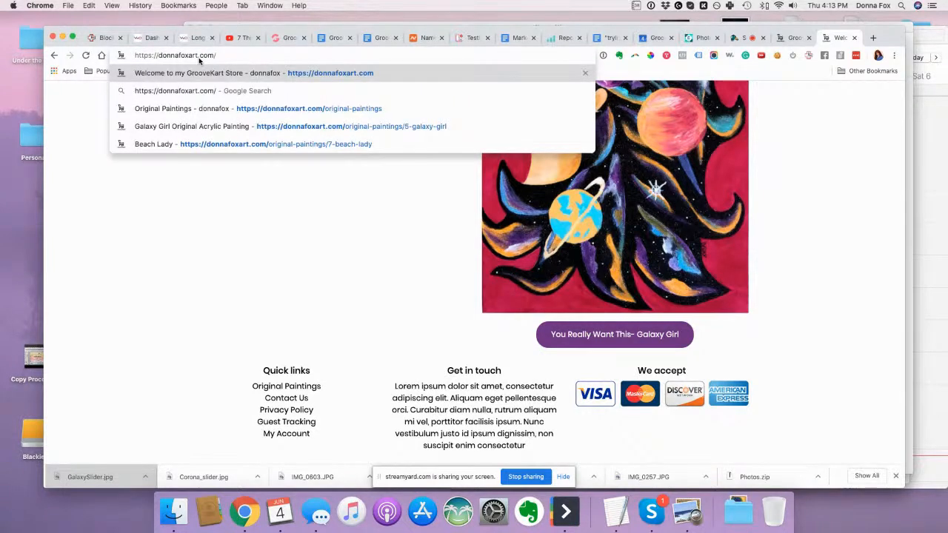
pyautogui.write('refun')
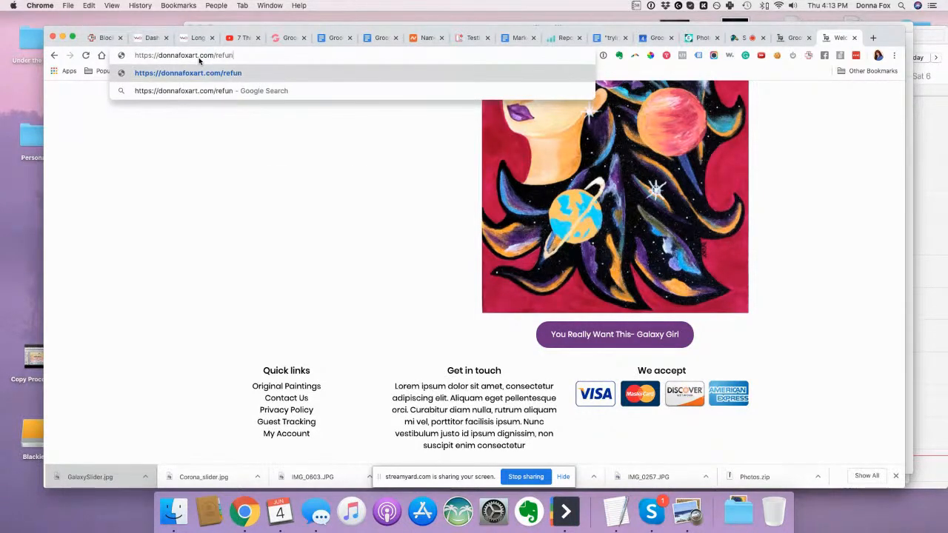
pyautogui.write('d-policy')
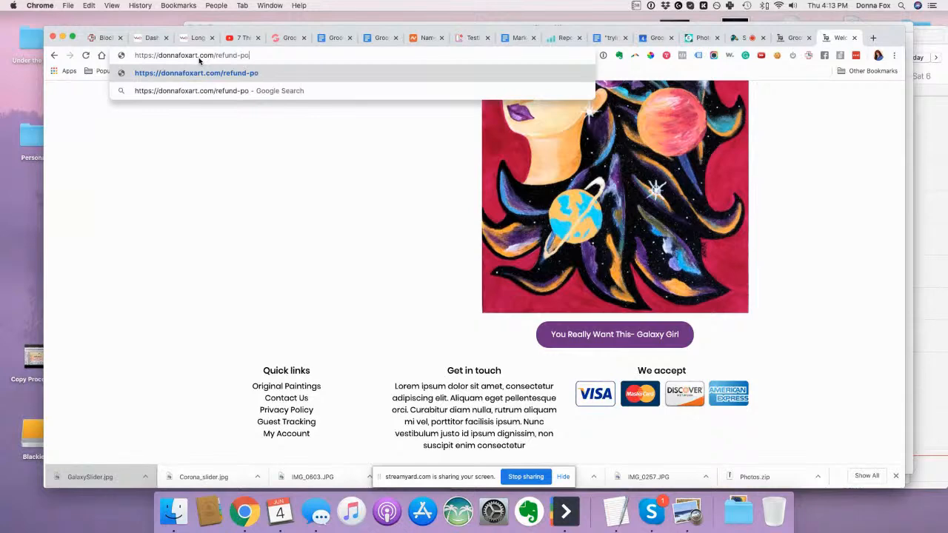
pyautogui.hotkey('shift', 'Return')
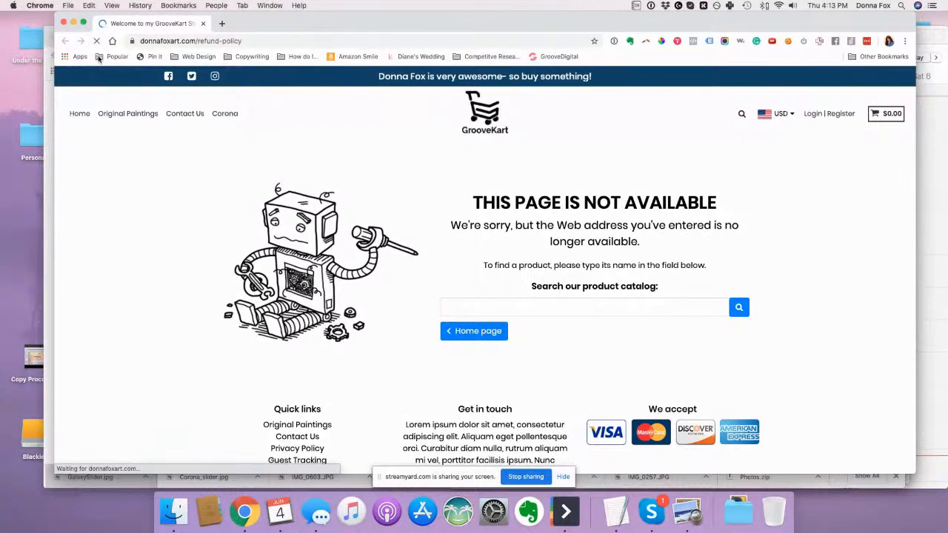
pyautogui.click(64, 23)
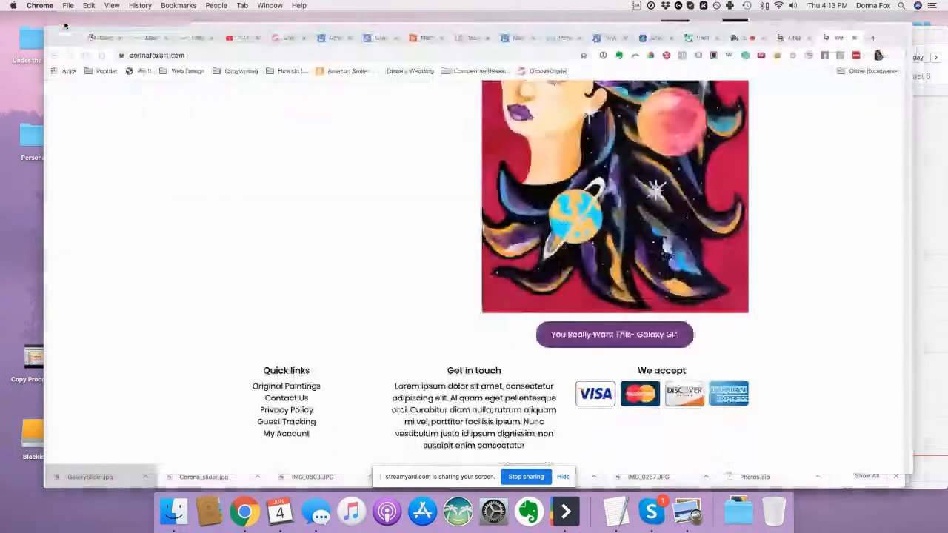
# - Return to the Refund Policy page in the editor, activate its footer, and open the footer layout for editing
pyautogui.click(790, 37)
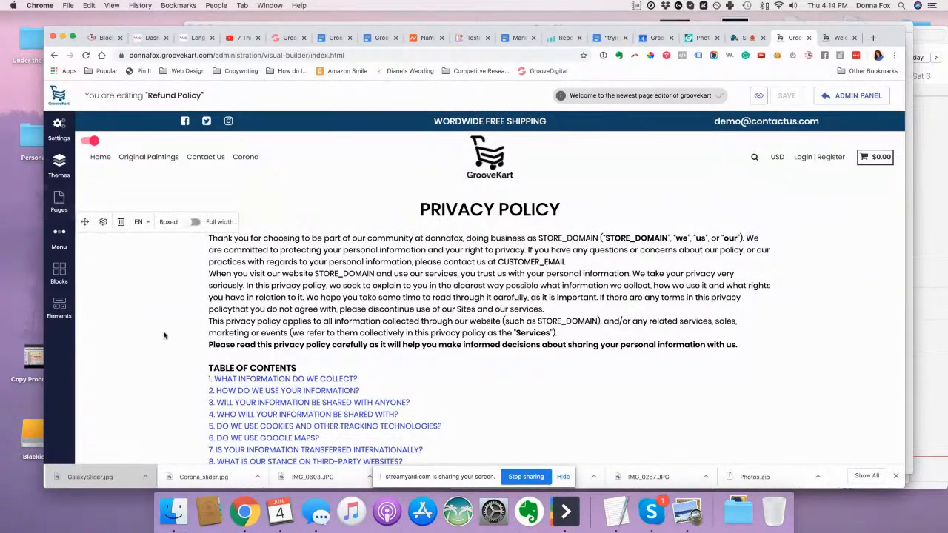
pyautogui.scroll(-3, 163, 335)
pyautogui.scroll(-15, 164, 335)
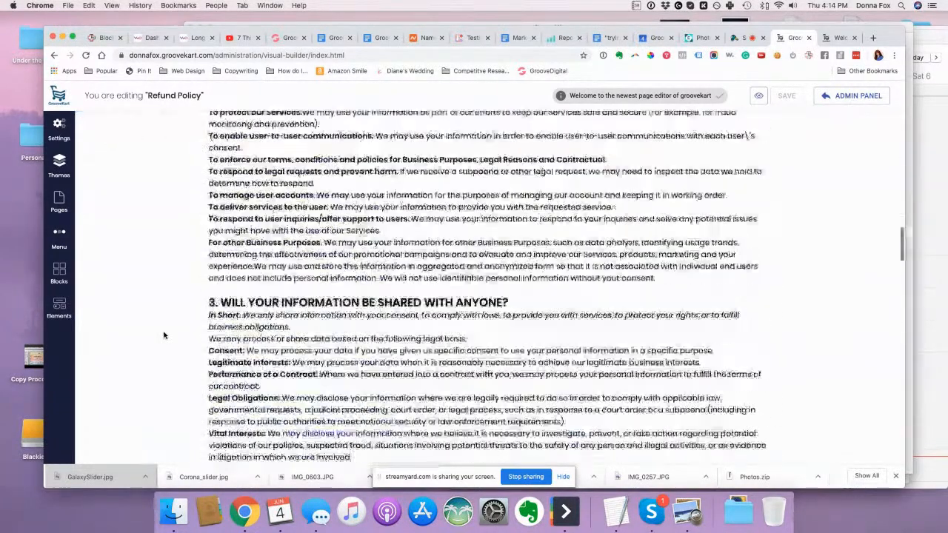
pyautogui.scroll(-15, 163, 335)
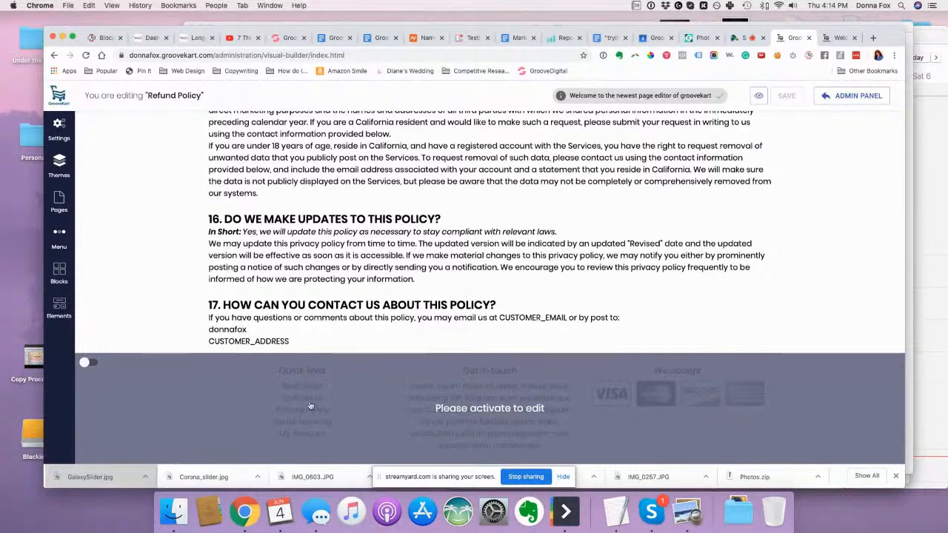
pyautogui.click(89, 363)
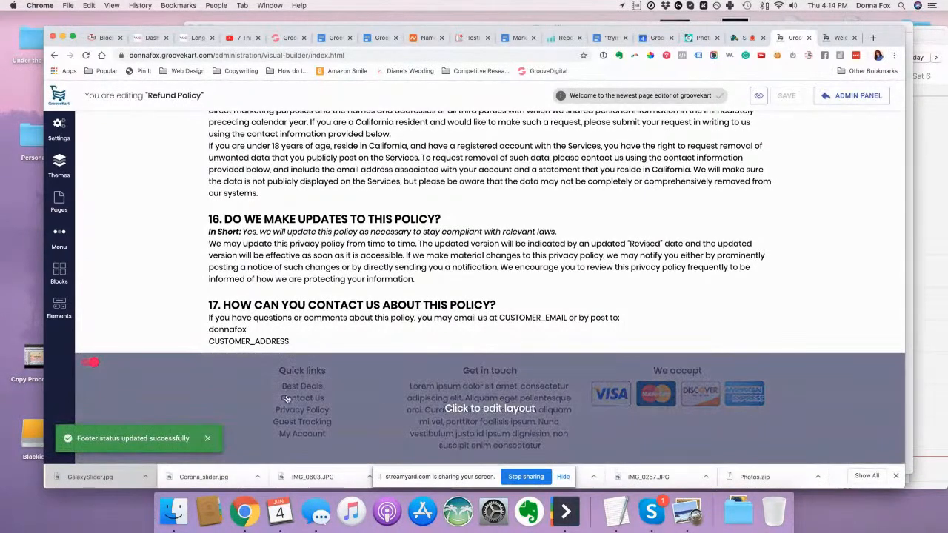
pyautogui.click(481, 412)
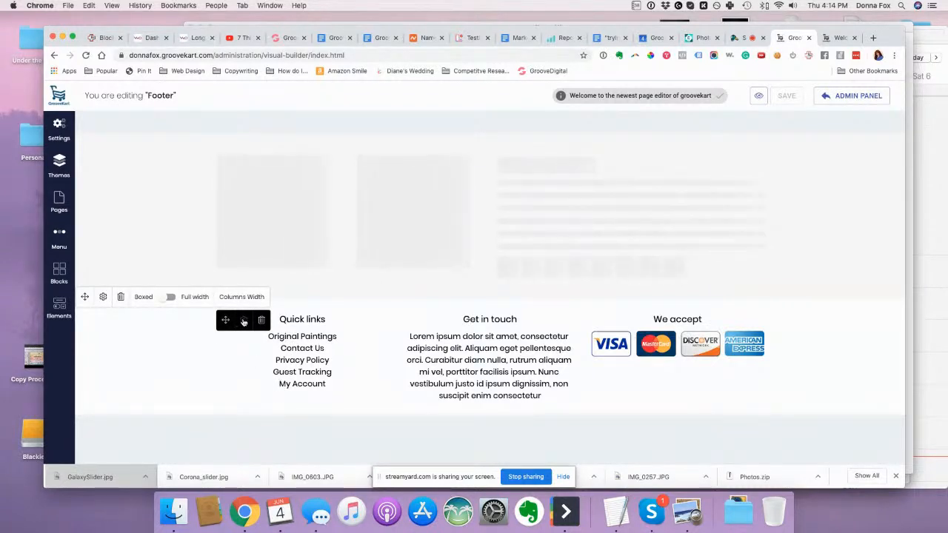
# - Add a new item to the footer's Quick links list and enter "Refund Policy" as its title
pyautogui.click(243, 321)
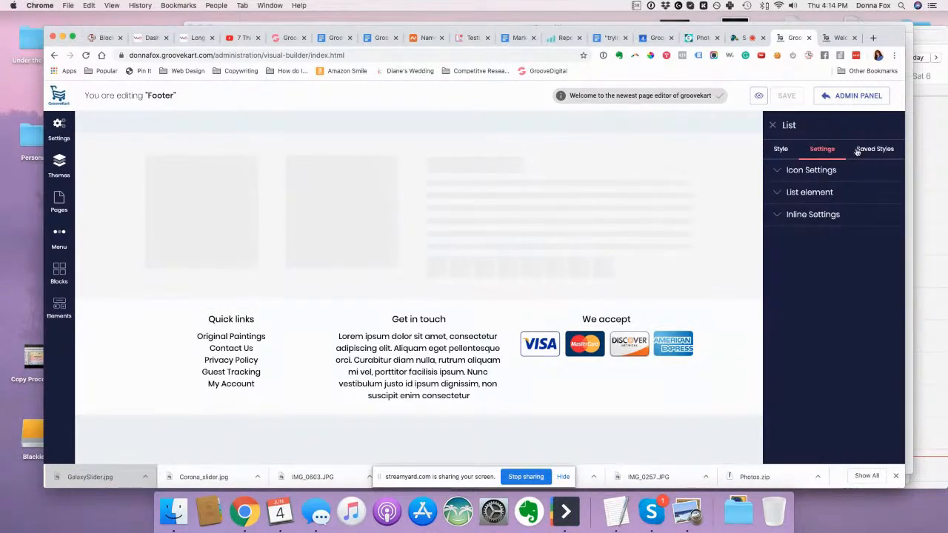
pyautogui.click(791, 193)
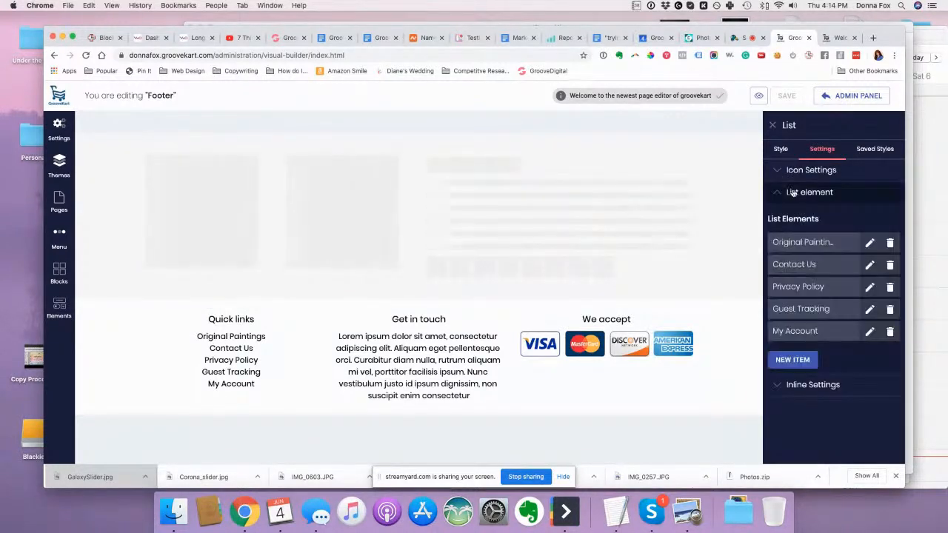
pyautogui.click(799, 362)
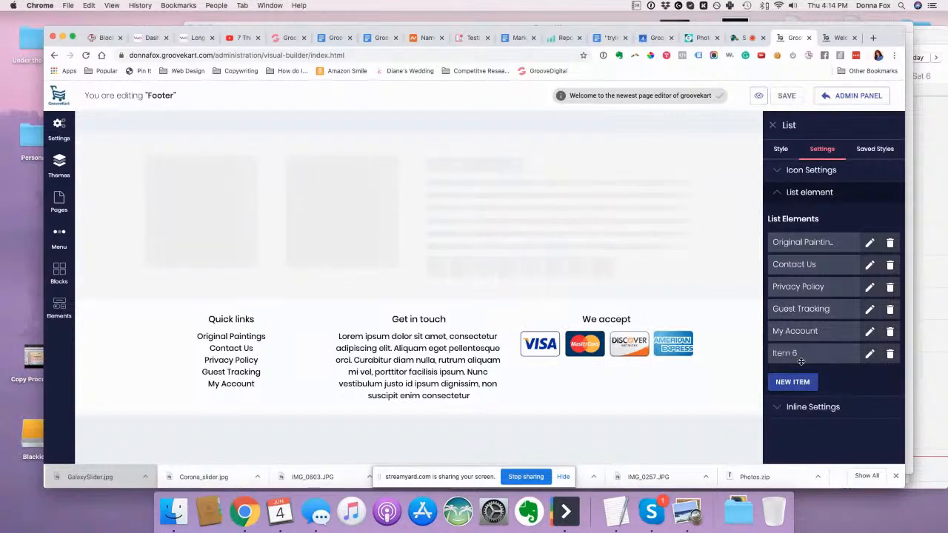
pyautogui.click(869, 354)
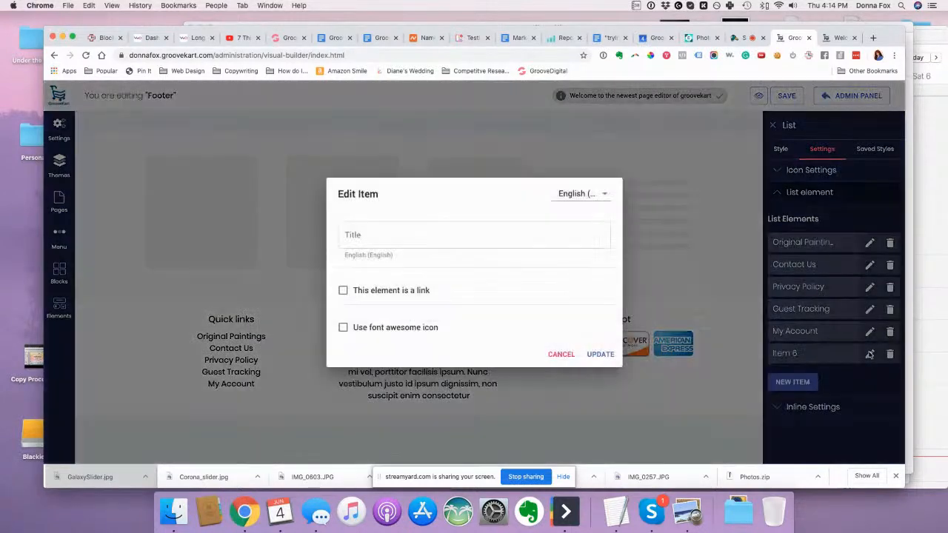
pyautogui.click(362, 234)
pyautogui.write('Refund Policy')
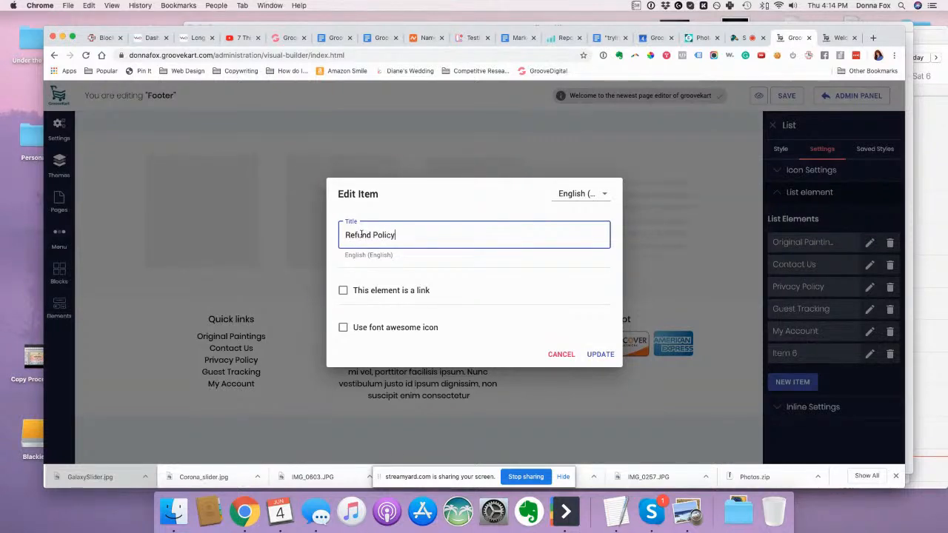
# - Make the new quick link open the Refund Policy CMS page in the same window, update the item, and save the footer
pyautogui.click(338, 291)
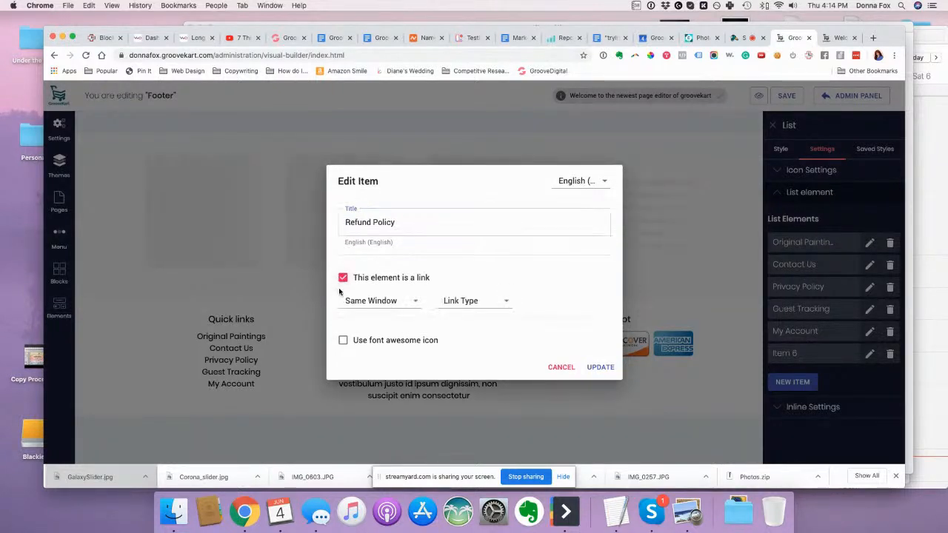
pyautogui.click(453, 301)
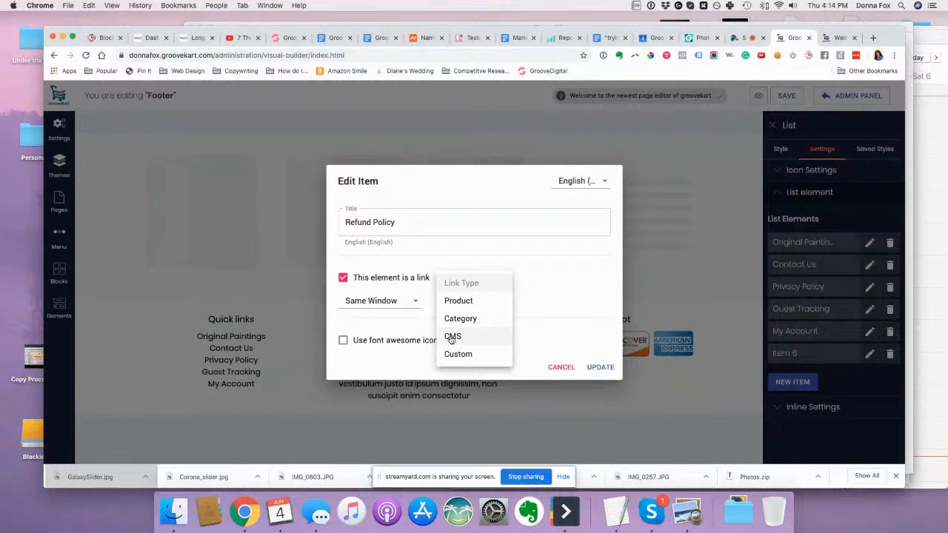
pyautogui.click(451, 338)
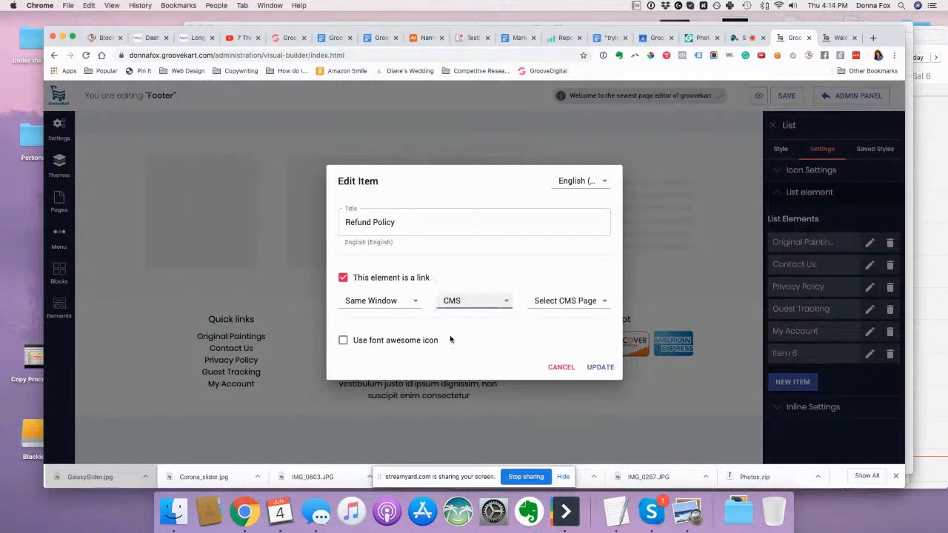
pyautogui.click(578, 304)
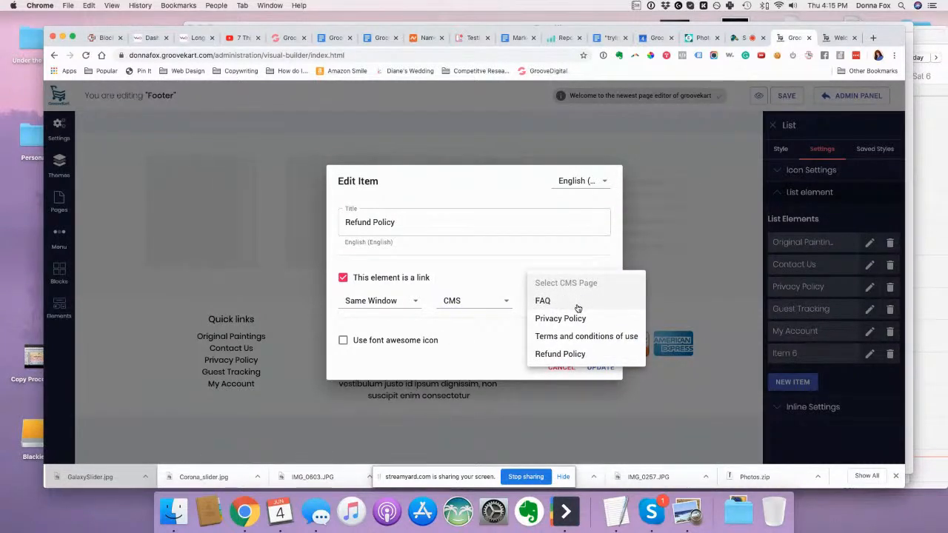
pyautogui.click(560, 354)
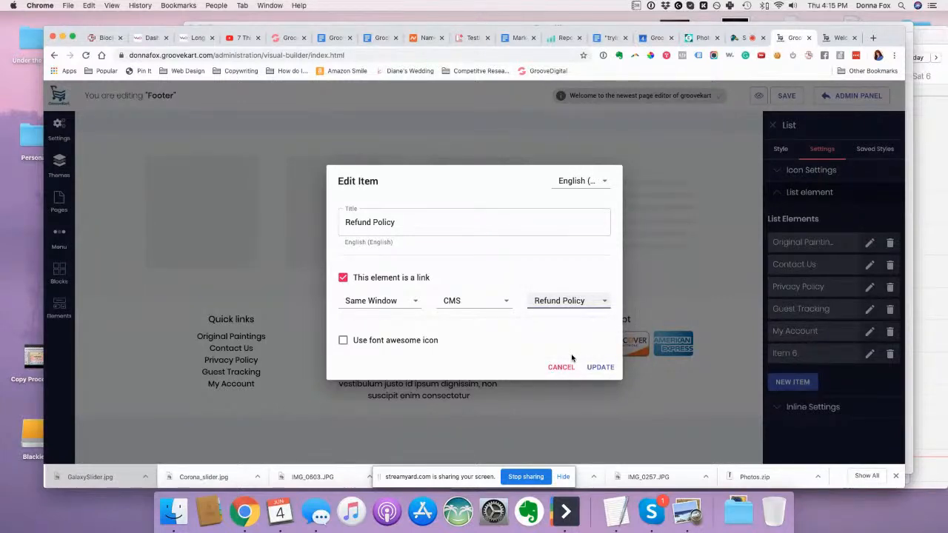
pyautogui.click(601, 367)
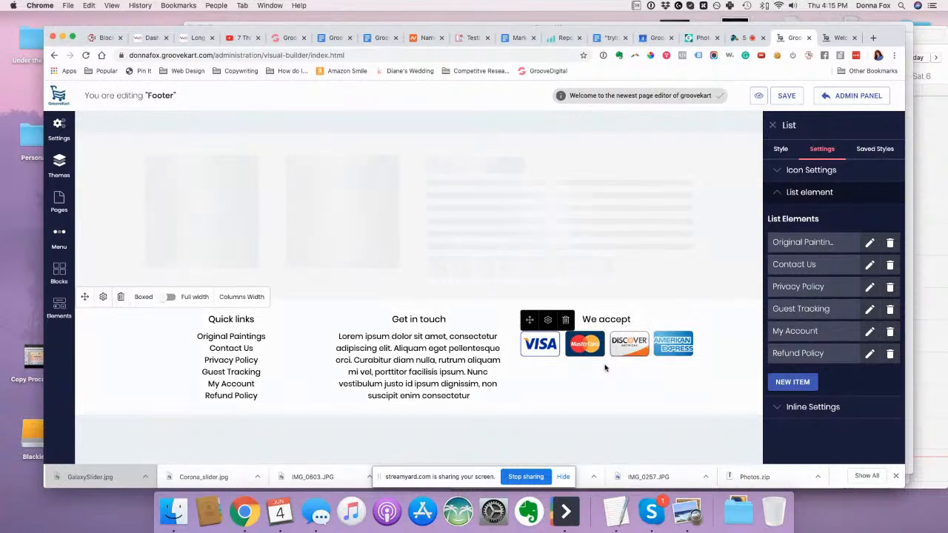
pyautogui.click(786, 96)
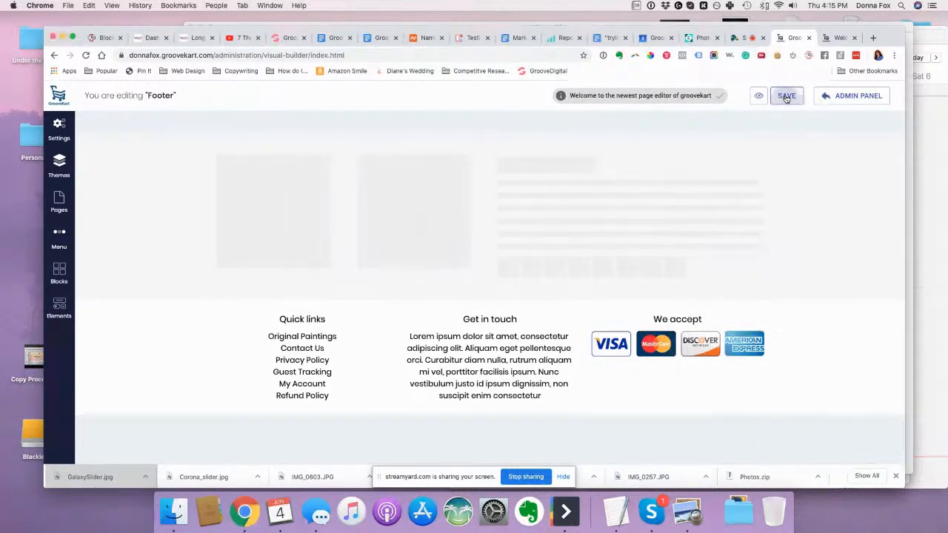
pyautogui.click(787, 97)
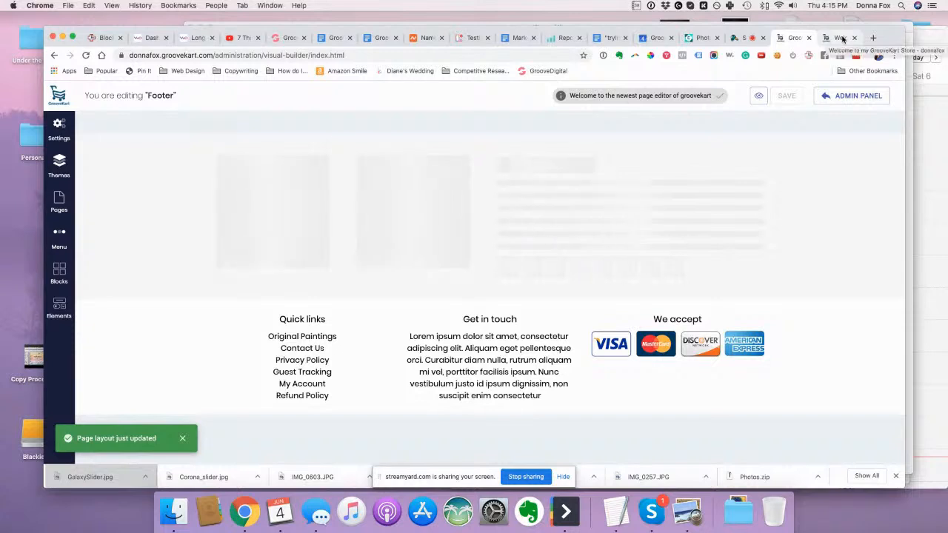
# - Open the Homepage layout in the editor and check the quick links in its footer
pyautogui.click(64, 202)
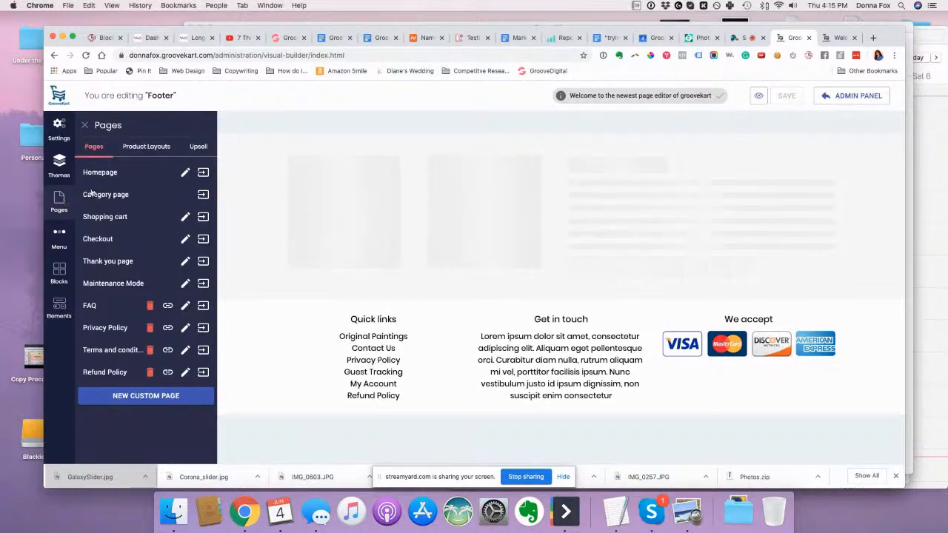
pyautogui.click(207, 173)
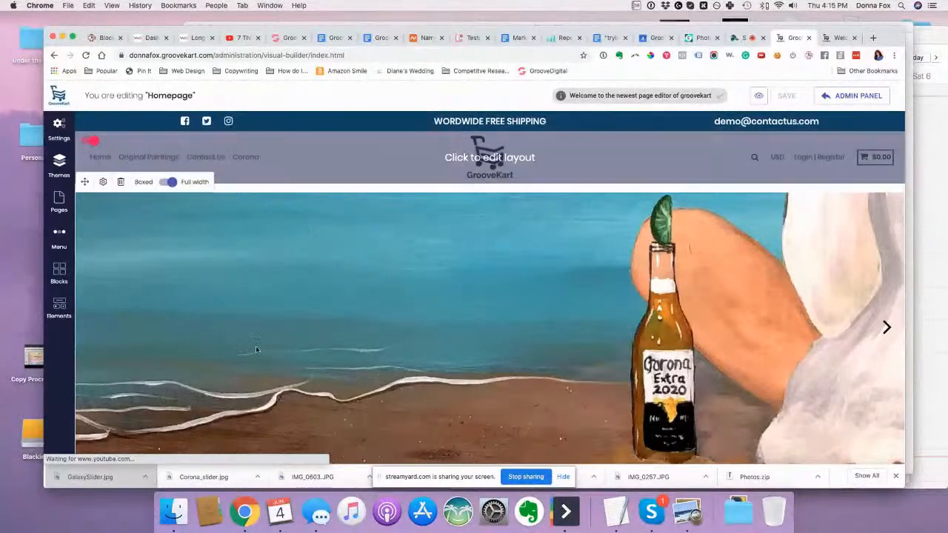
pyautogui.scroll(-10, 257, 368)
pyautogui.scroll(-8, 257, 368)
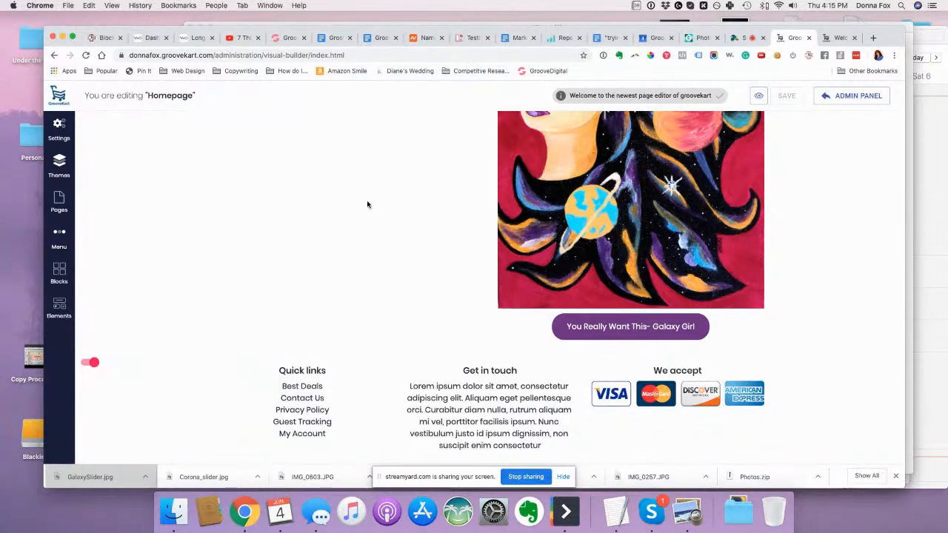
pyautogui.scroll(3, 367, 204)
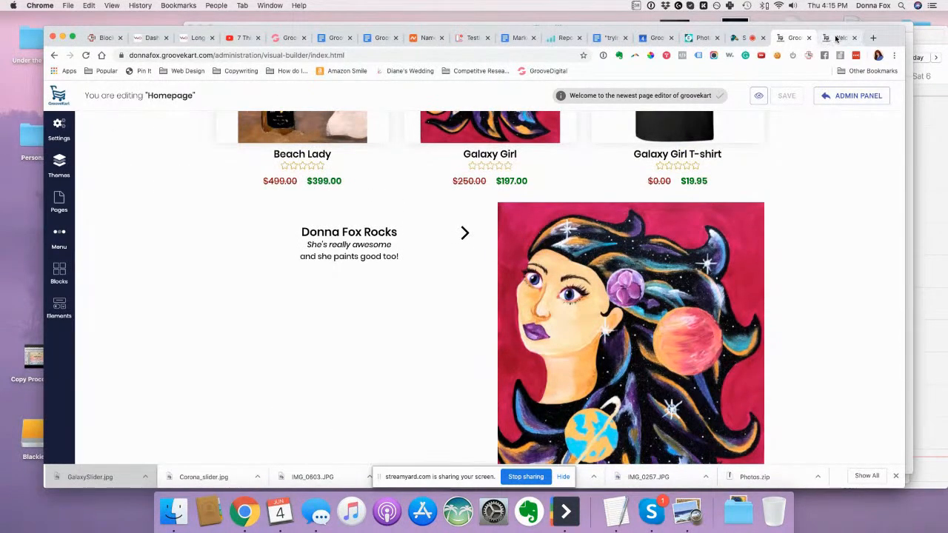
# - Reload the live store, open the footer's Refund Policy quick link to check its page, and close that page
pyautogui.click(836, 39)
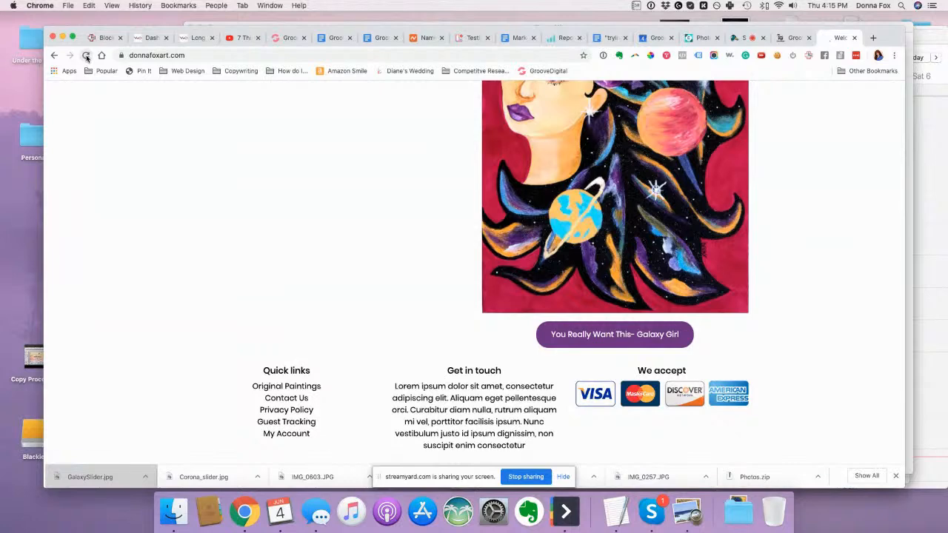
pyautogui.click(86, 56)
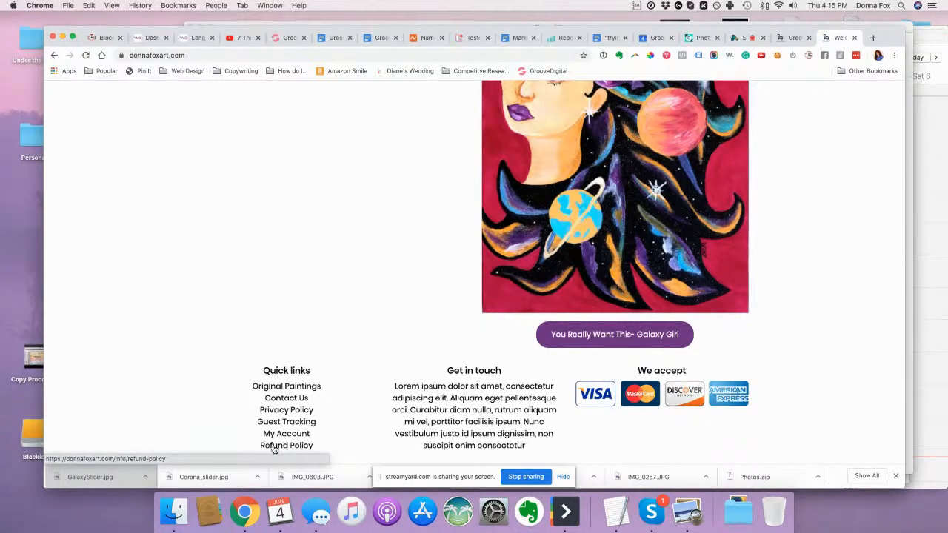
pyautogui.click(274, 444)
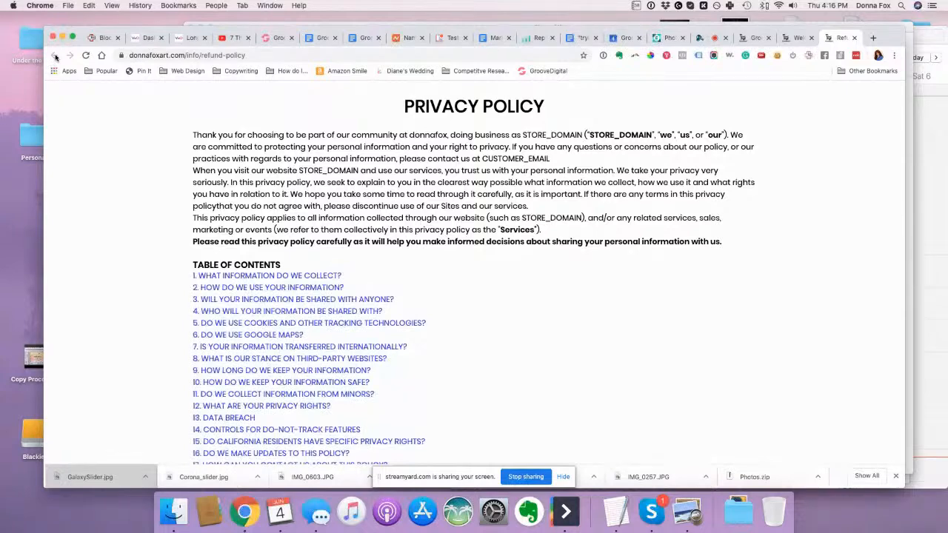
pyautogui.click(854, 38)
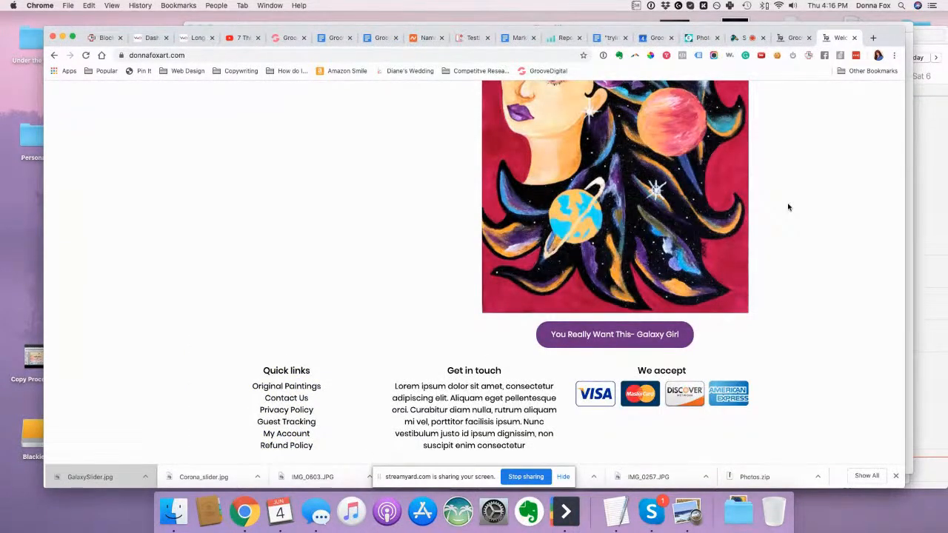
# - Review the whole live homepage from the banner slider down to the footer
pyautogui.scroll(15, 788, 207)
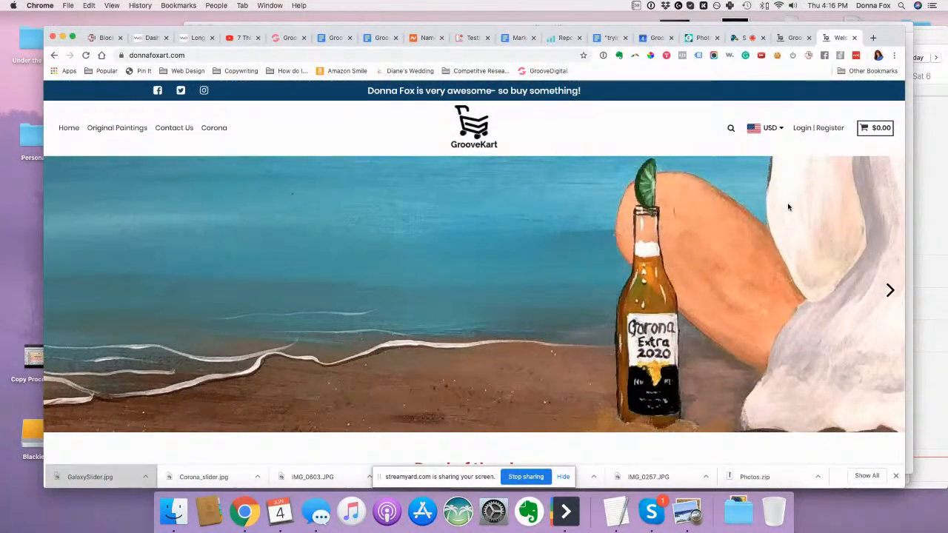
pyautogui.scroll(-5, 788, 207)
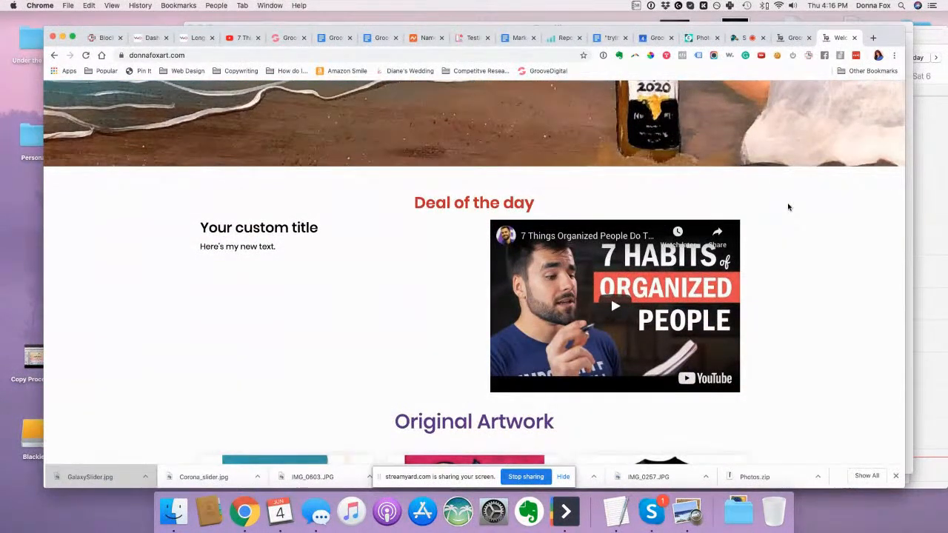
pyautogui.scroll(-3, 788, 207)
pyautogui.scroll(-5, 788, 207)
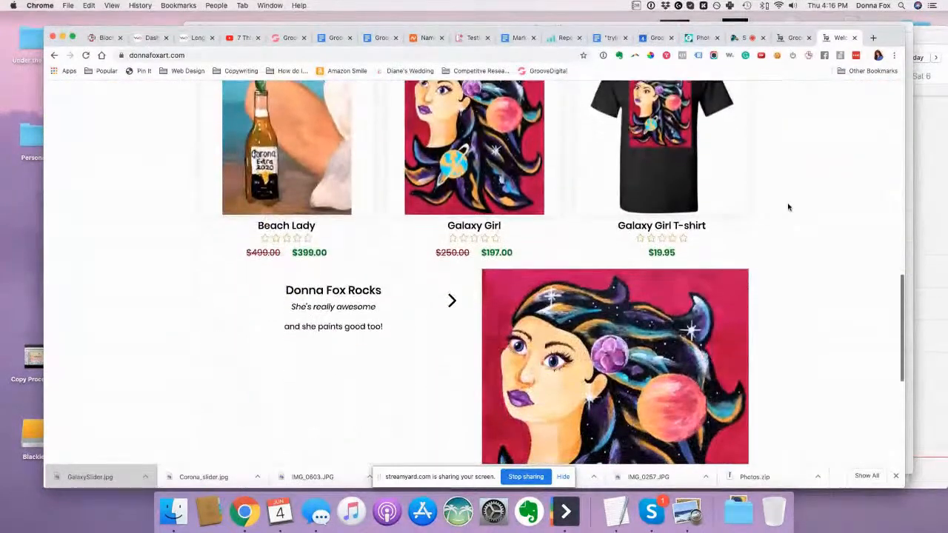
pyautogui.scroll(-5, 787, 207)
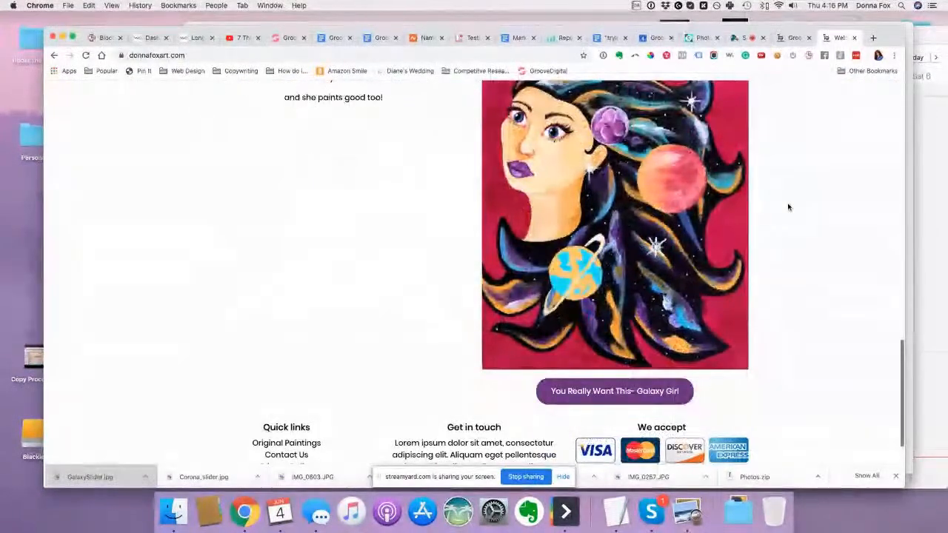
pyautogui.scroll(-2, 787, 207)
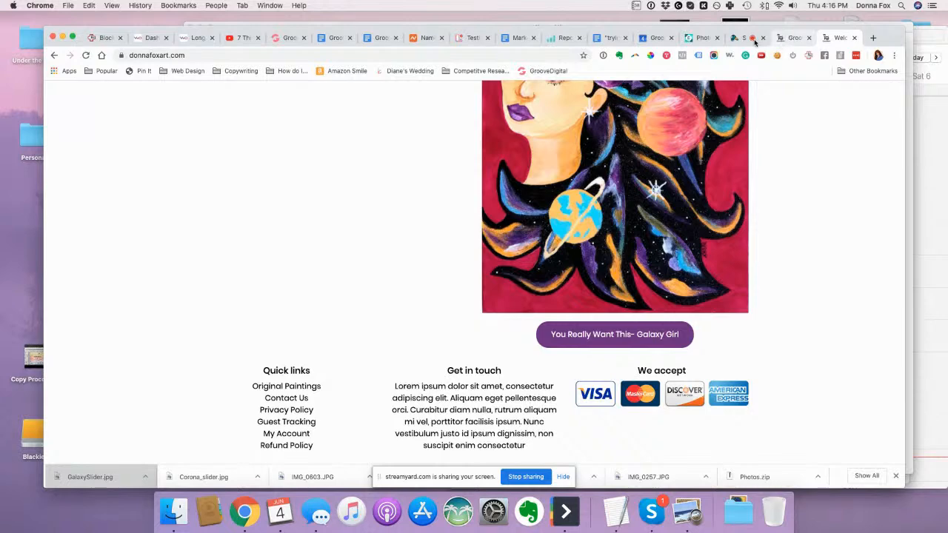
# - Open the footer layout from the Homepage in the editor and try its row at full width before returning it to boxed
pyautogui.click(794, 37)
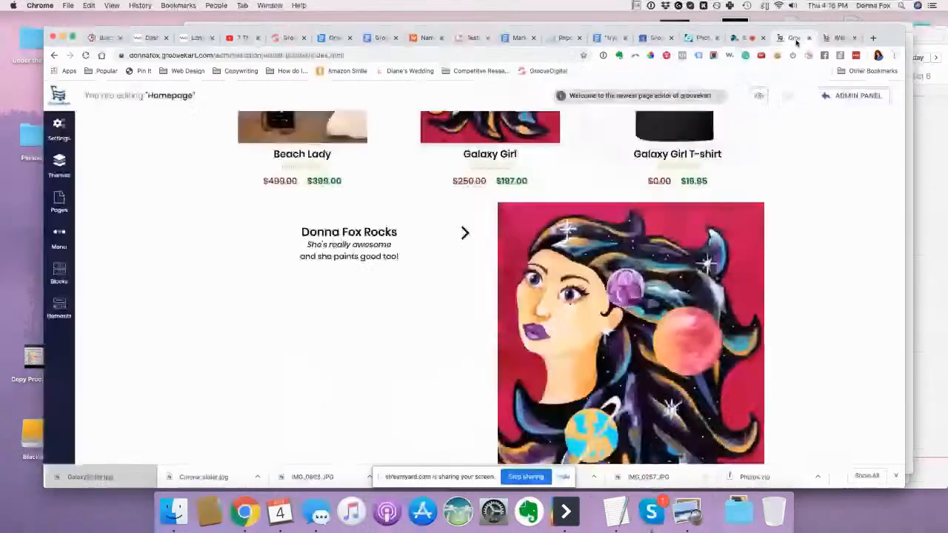
pyautogui.scroll(-5, 385, 349)
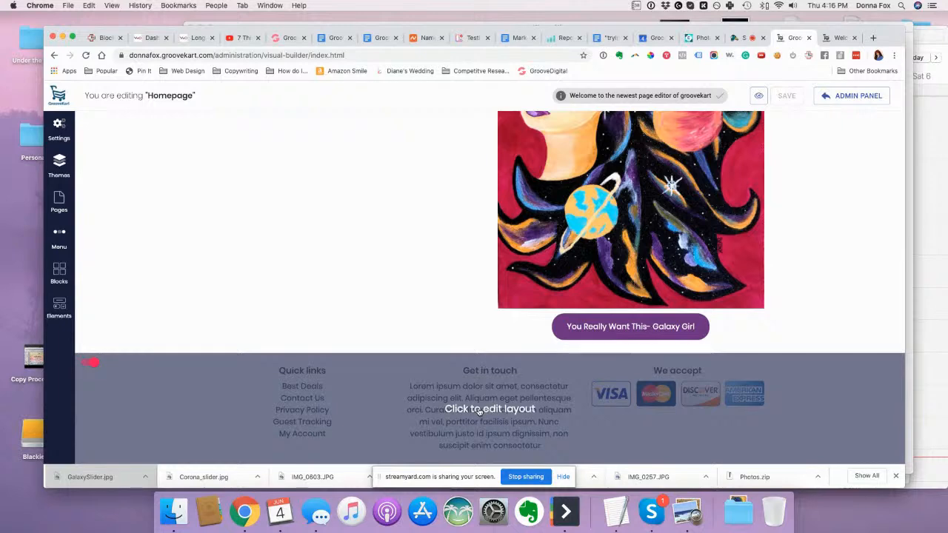
pyautogui.click(478, 412)
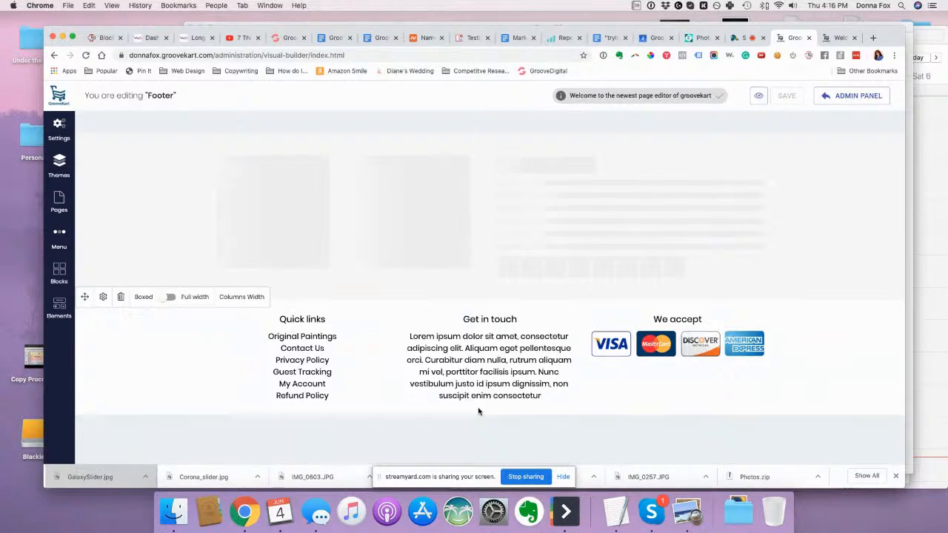
pyautogui.click(172, 296)
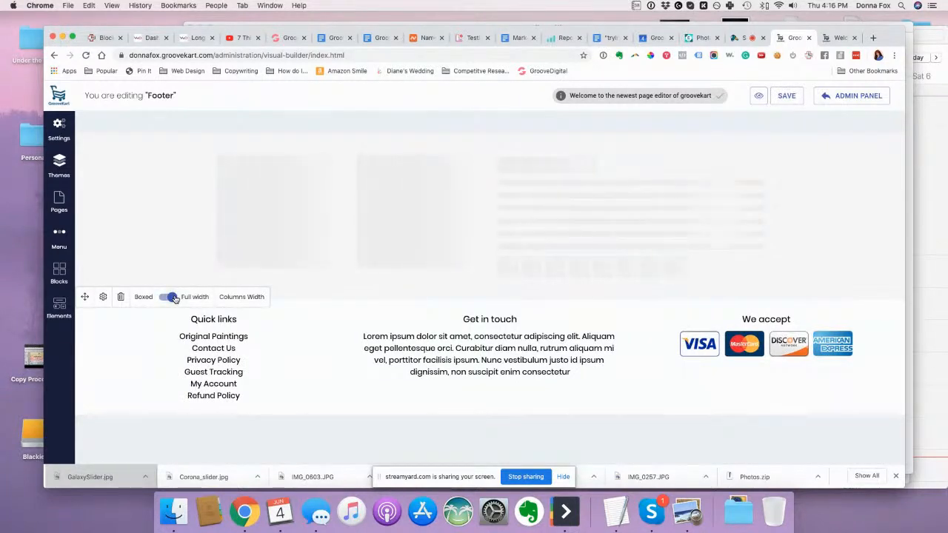
pyautogui.click(173, 297)
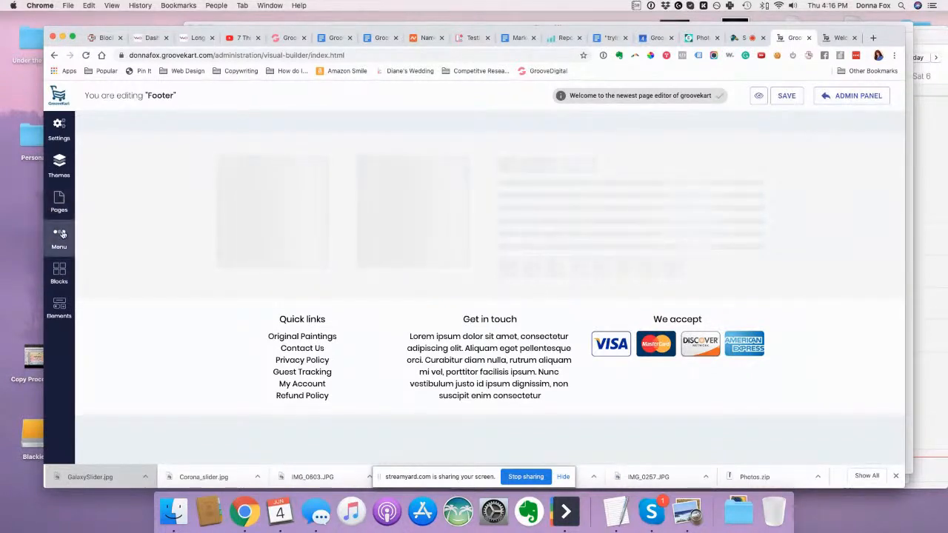
# - Look through the Common blocks and Icon blocks available for the footer
pyautogui.click(63, 269)
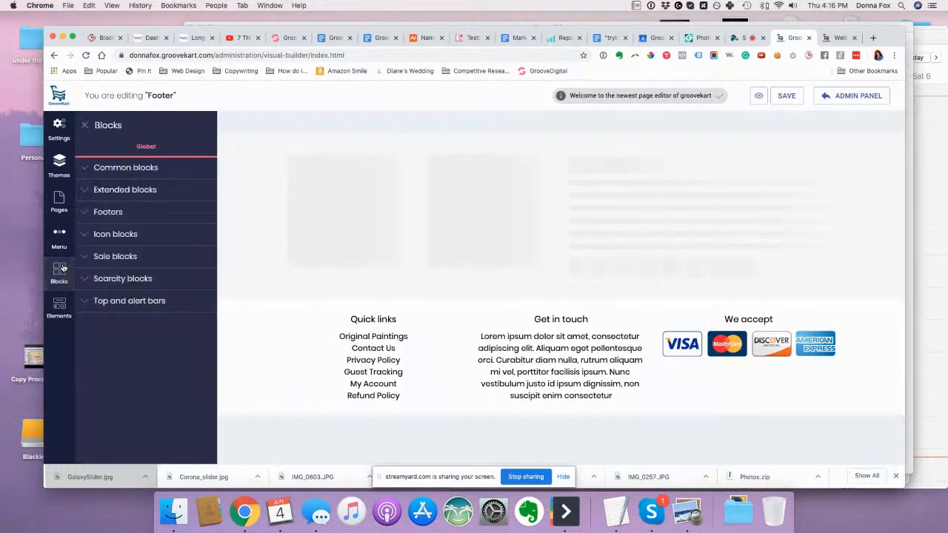
pyautogui.click(86, 171)
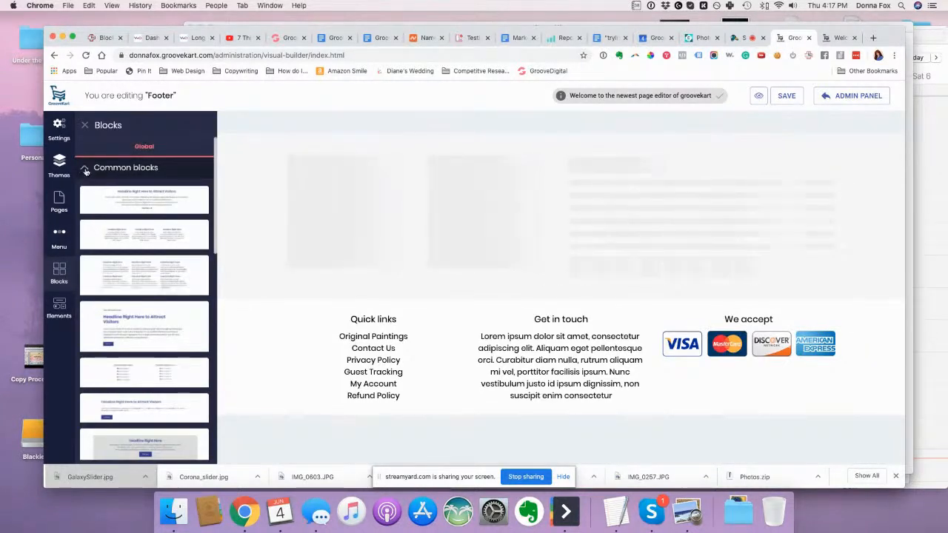
pyautogui.click(86, 171)
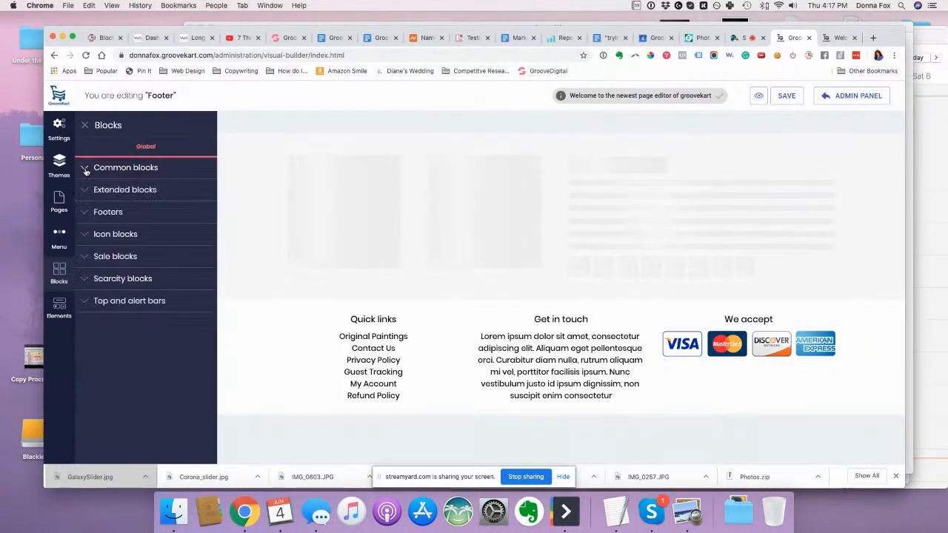
pyautogui.click(92, 236)
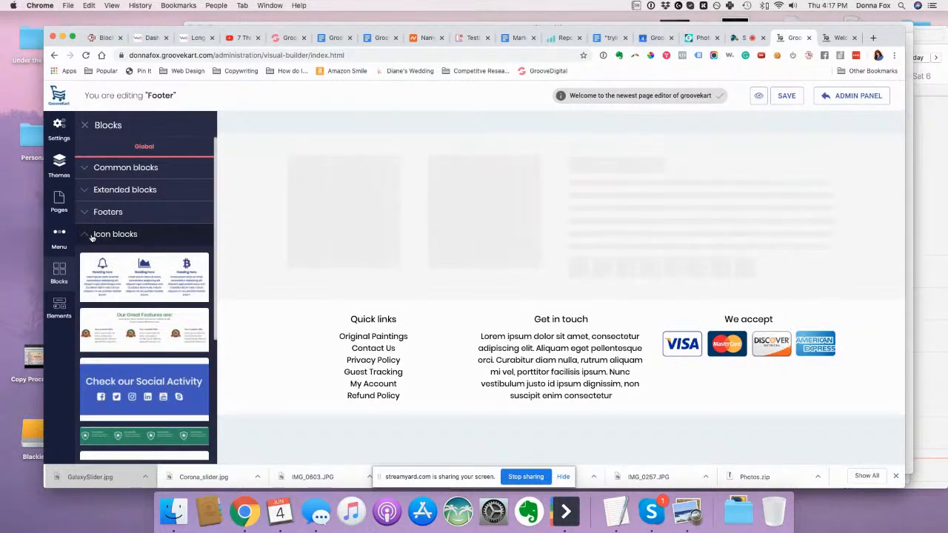
pyautogui.click(92, 235)
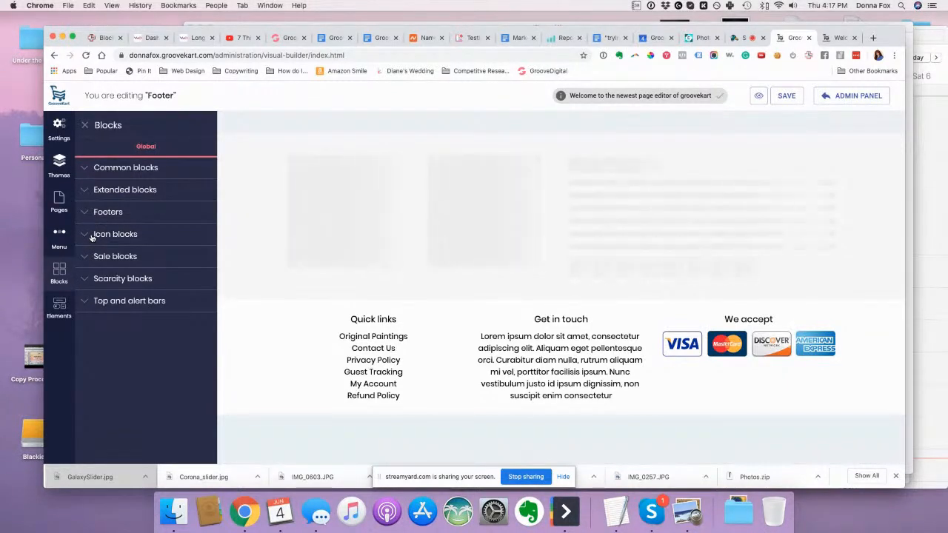
# - Add a four-column row below the existing footer row
pyautogui.click(59, 307)
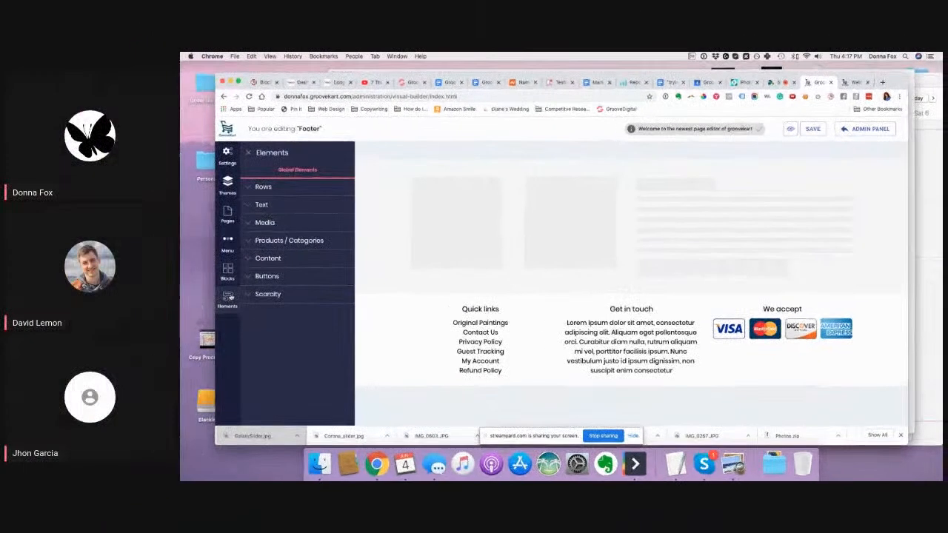
pyautogui.click(261, 187)
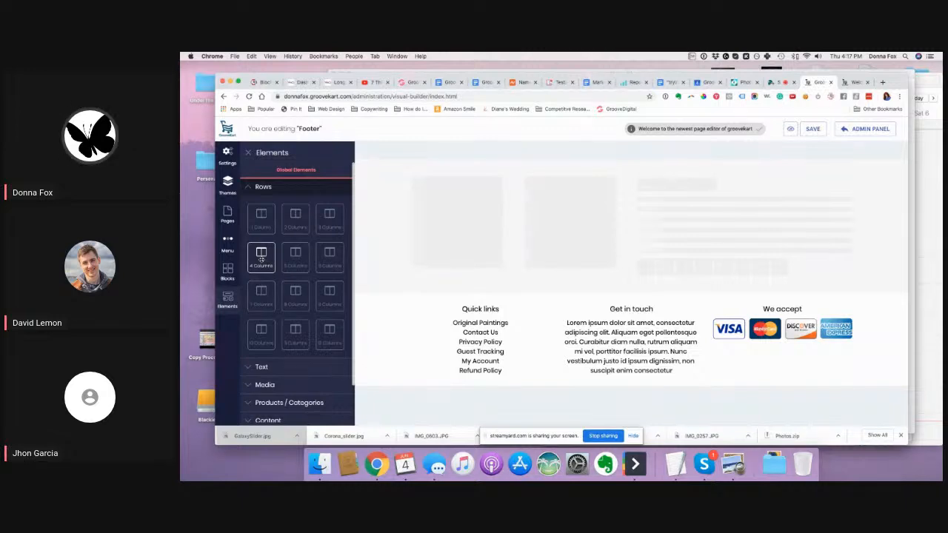
pyautogui.moveTo(261, 258); pyautogui.dragTo(477, 399)
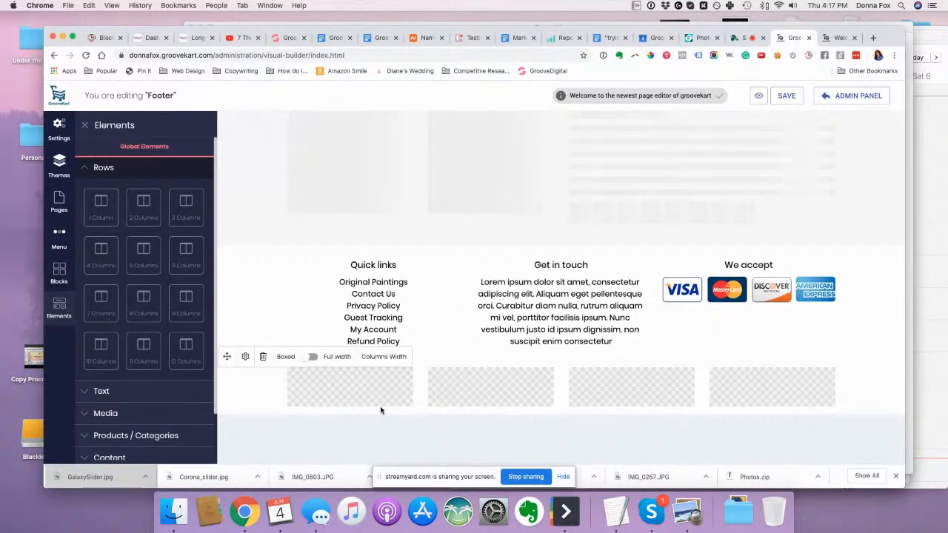
# - Move the Quick links heading and list, the placeholder text, the Get in touch heading and the payment icons into the new row's columns
pyautogui.moveTo(297, 250); pyautogui.dragTo(314, 384)
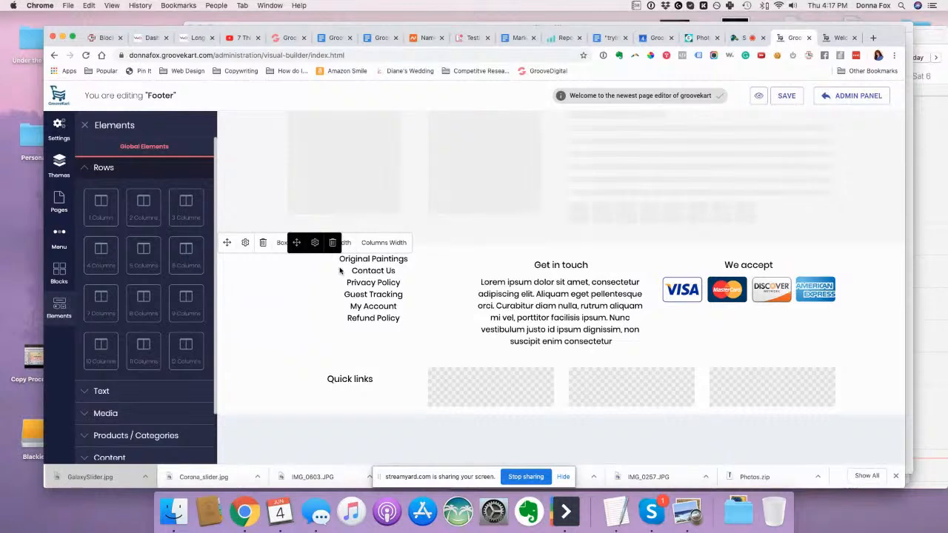
pyautogui.moveTo(333, 319); pyautogui.dragTo(350, 399)
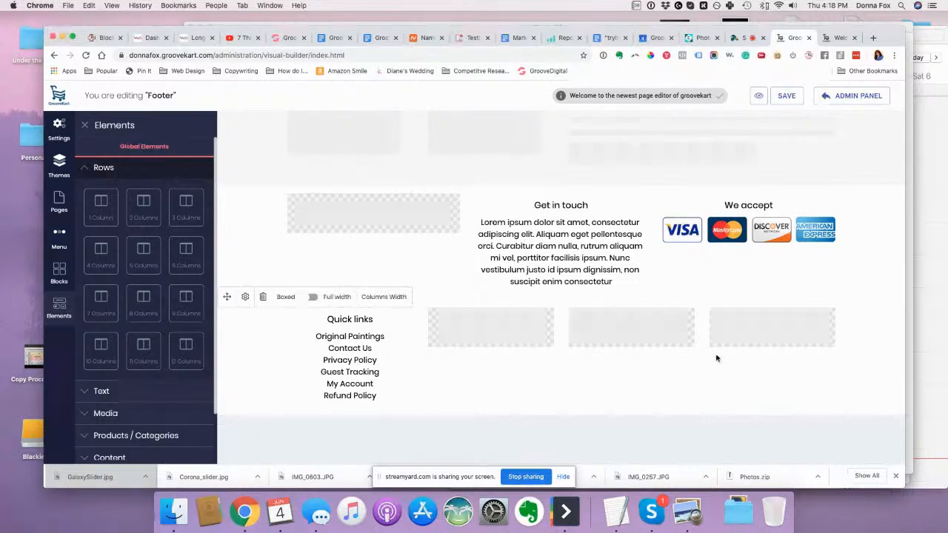
pyautogui.moveTo(482, 215); pyautogui.dragTo(490, 326)
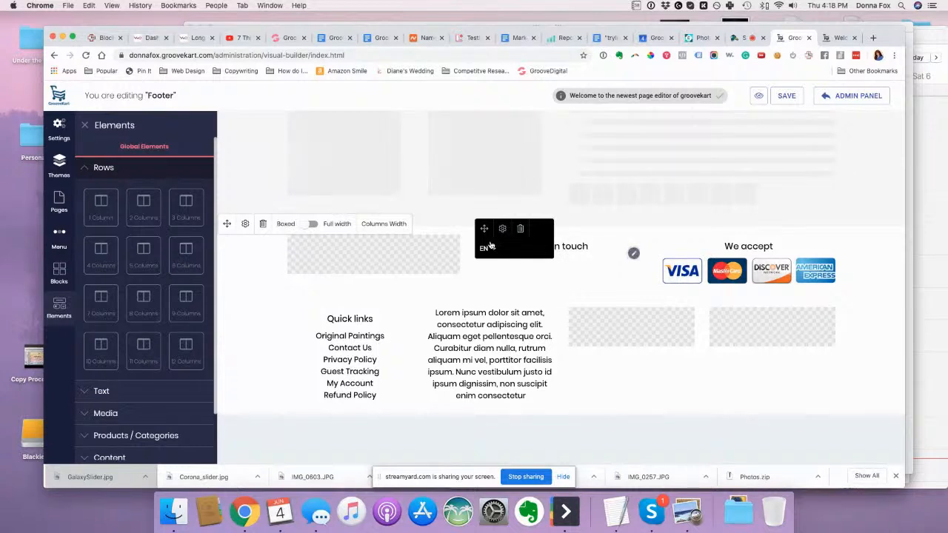
pyautogui.moveTo(483, 229); pyautogui.dragTo(607, 328)
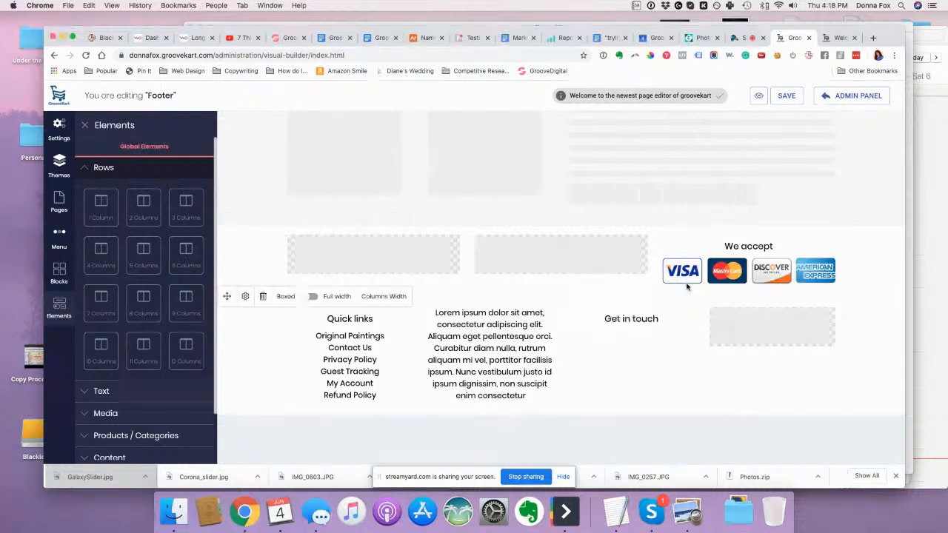
pyautogui.moveTo(684, 258)
pyautogui.moveTo(672, 248); pyautogui.dragTo(735, 335)
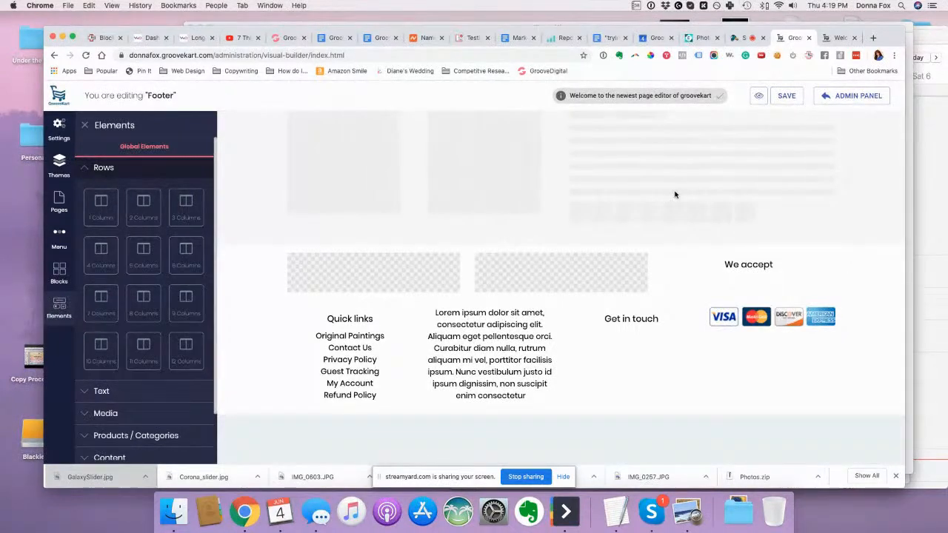
# - Open the Category page layout in the editor without saving the footer changes
pyautogui.click(58, 201)
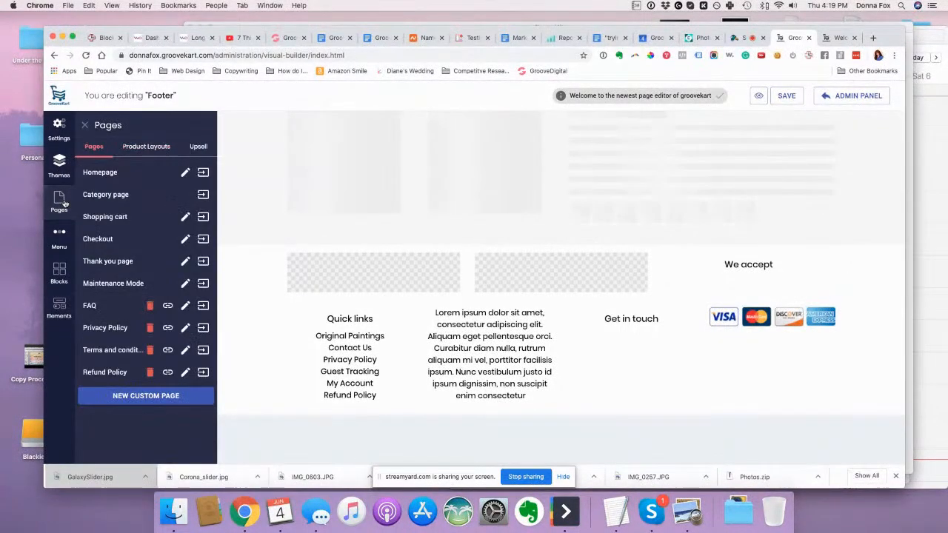
pyautogui.click(204, 194)
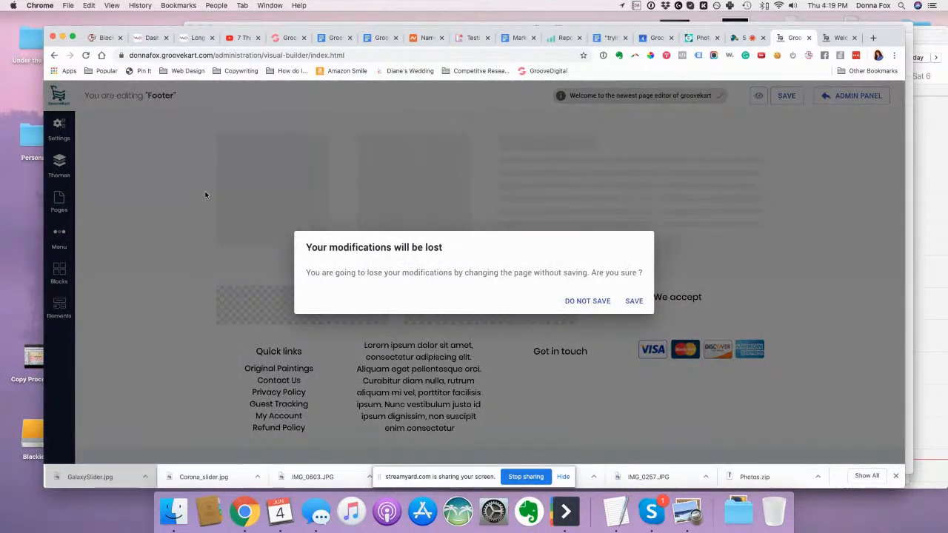
pyautogui.click(587, 302)
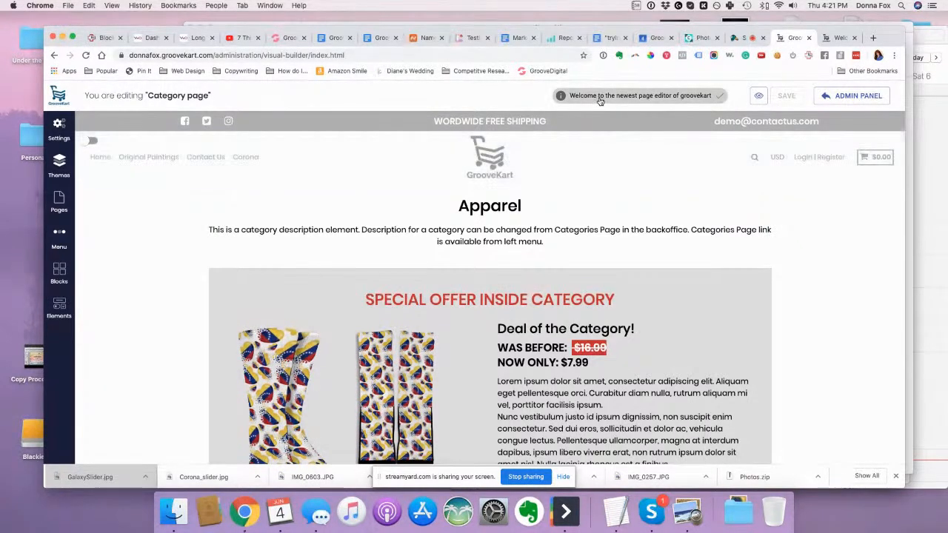
# - Switch to the StreamYard studio and take the shared browser screen off the broadcast
pyautogui.click(732, 40)
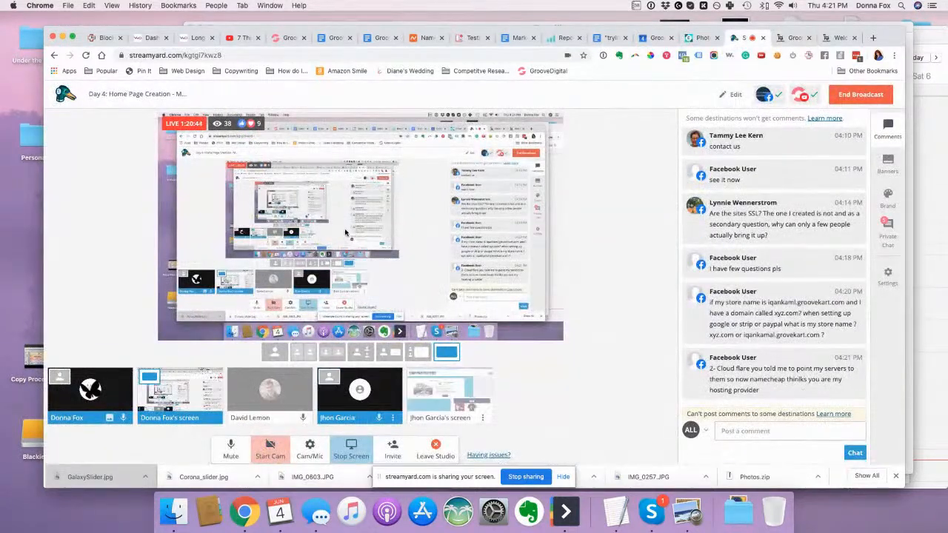
pyautogui.click(217, 369)
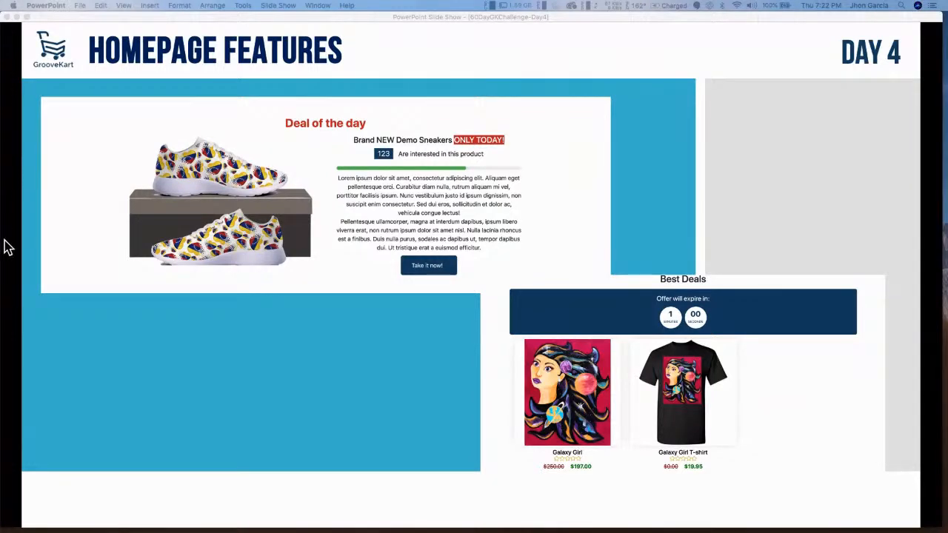
pyautogui.click(420, 146)
pyautogui.rightClick(419, 140)
pyautogui.click(400, 127)
pyautogui.click(399, 128)
pyautogui.click(399, 134)
pyautogui.click(399, 133)
pyautogui.press('Left')
pyautogui.press('Left')
pyautogui.press('Left')
pyautogui.press('Left')
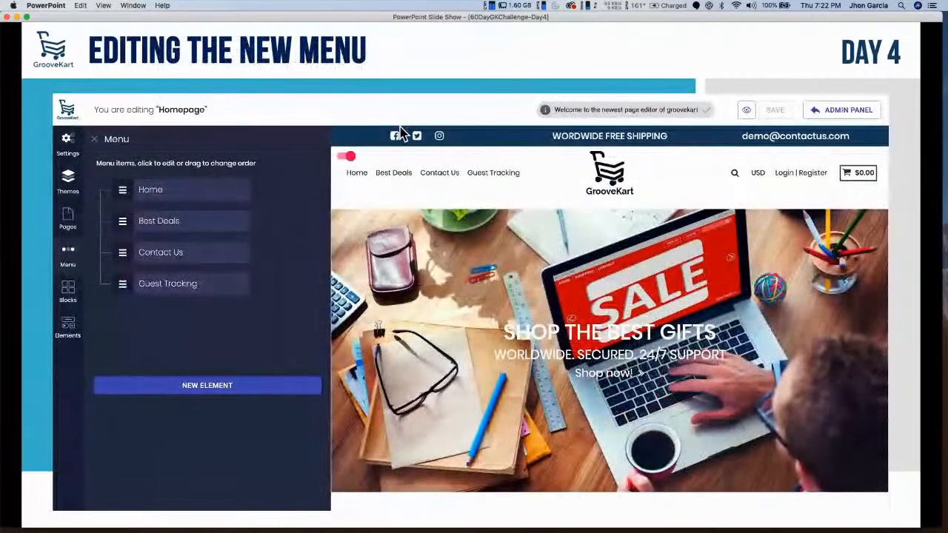
pyautogui.press('Left')
pyautogui.press('Right')
pyautogui.press('Right')
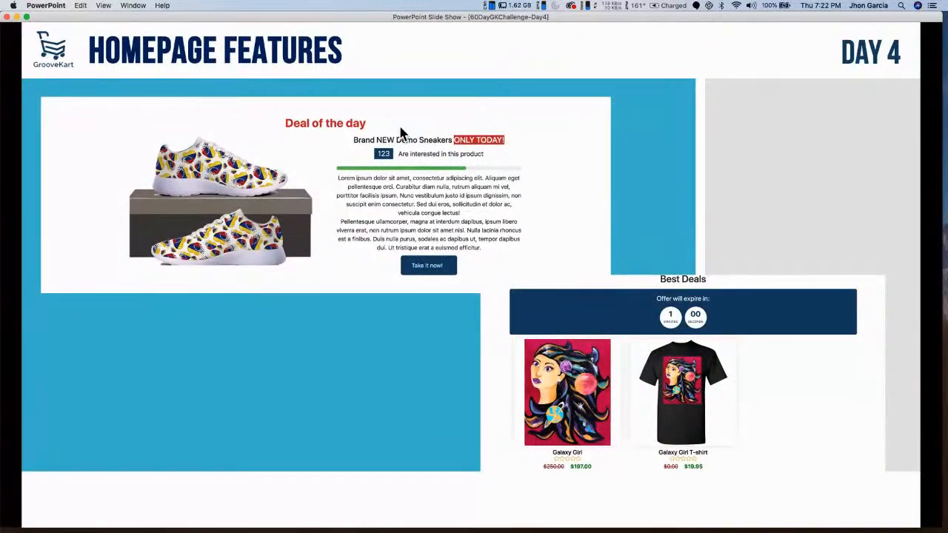
pyautogui.press('Right')
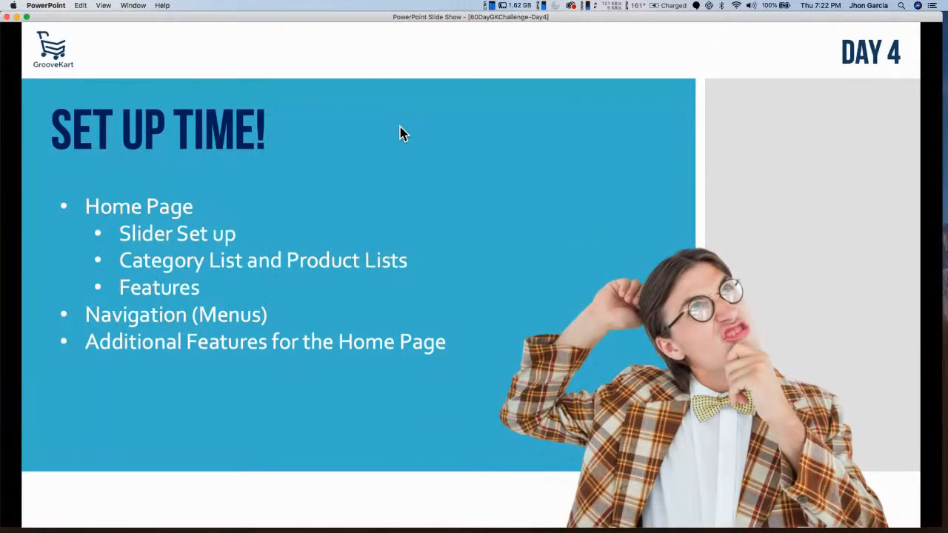
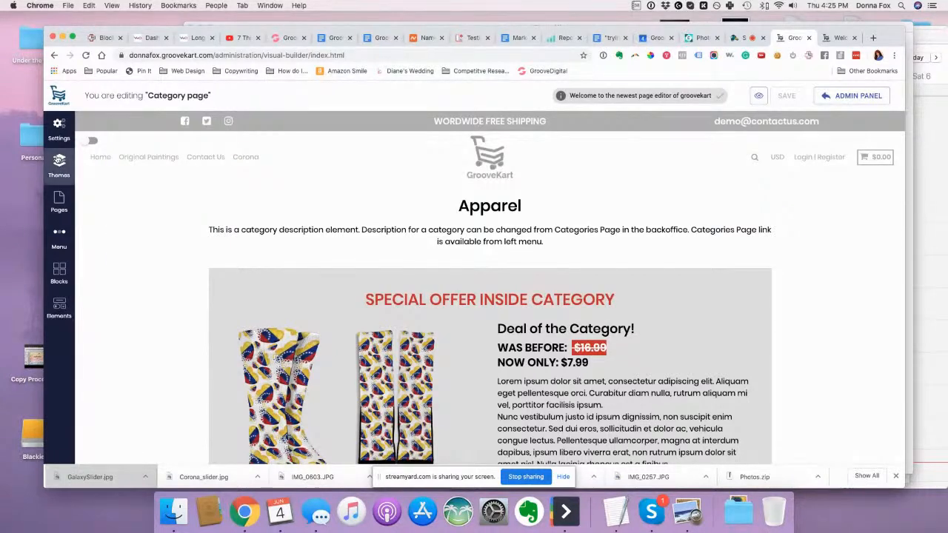
# - Open the Homepage in the editor and display the link settings of the Galaxy Girl painting image beside the custom text
pyautogui.click(60, 203)
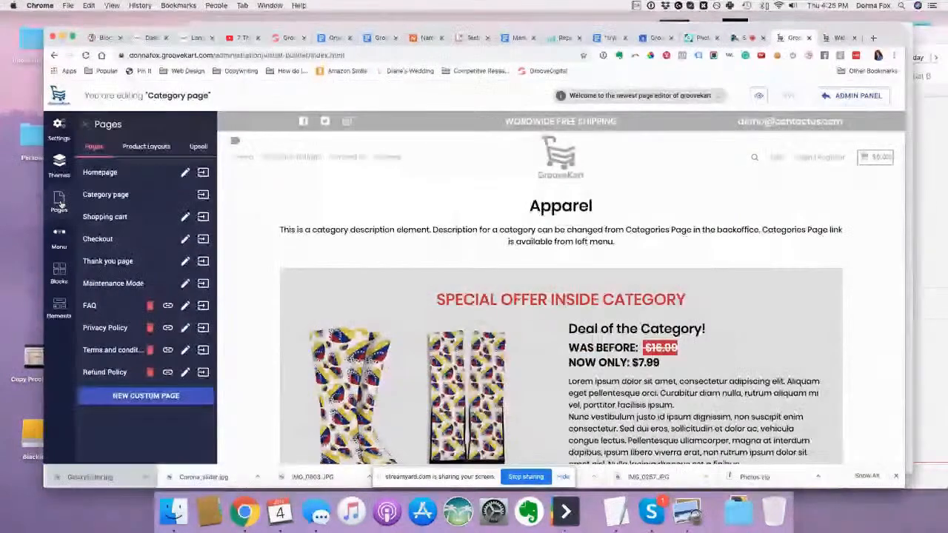
pyautogui.click(203, 173)
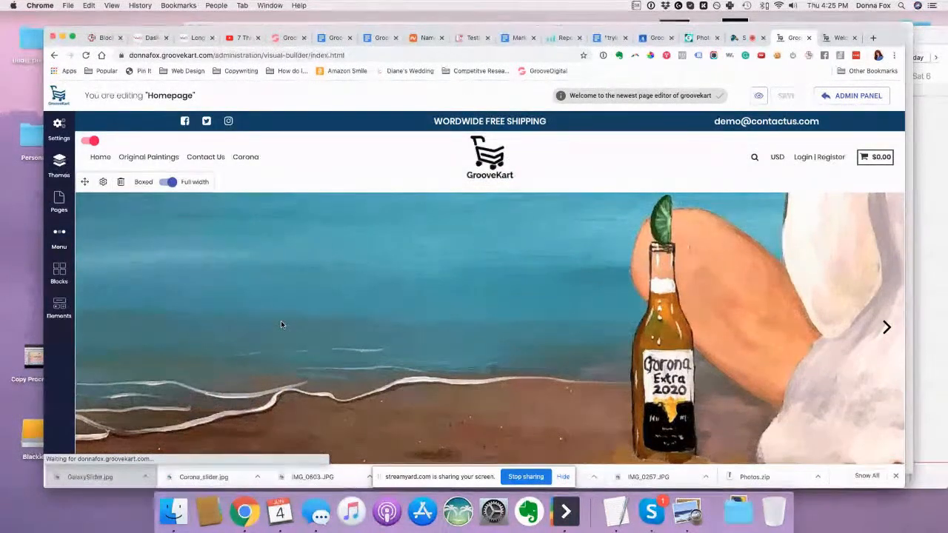
pyautogui.scroll(-5, 280, 324)
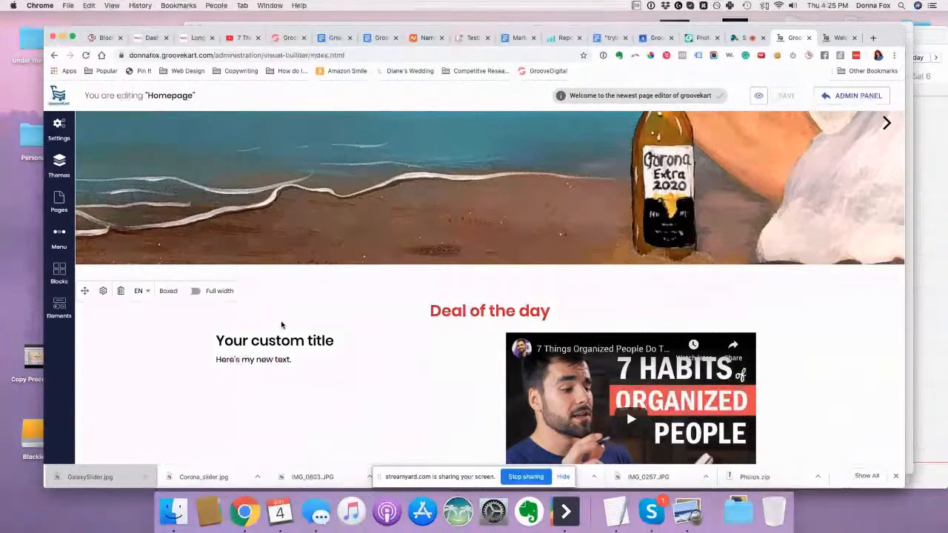
pyautogui.scroll(-15, 280, 324)
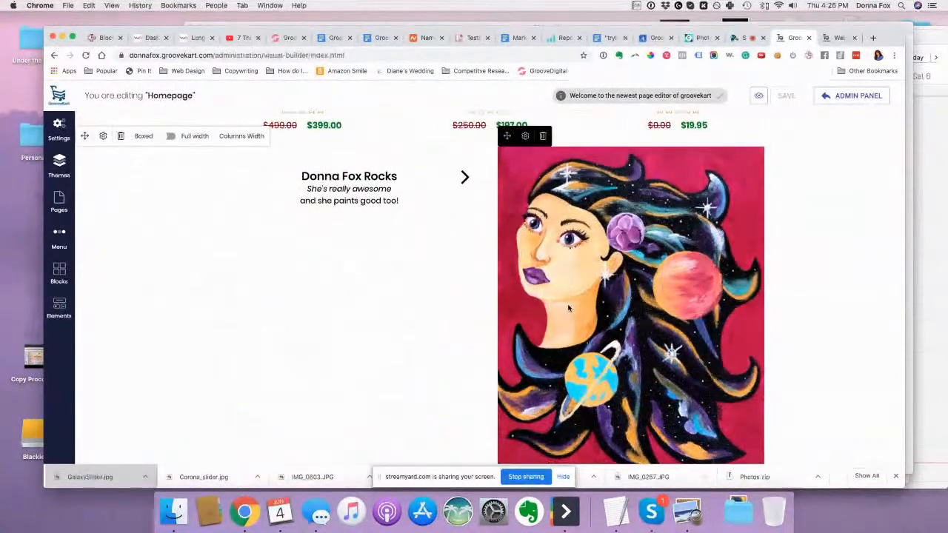
pyautogui.click(526, 135)
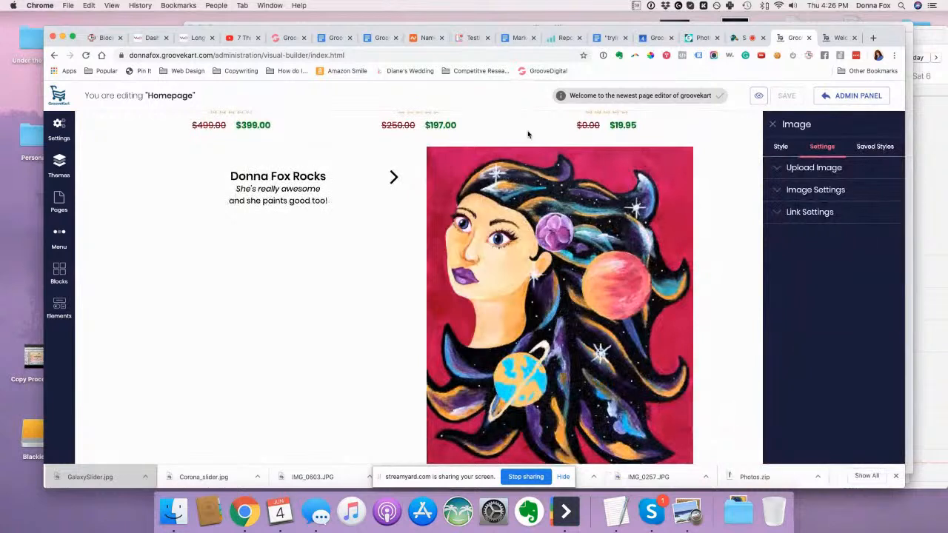
pyautogui.click(776, 214)
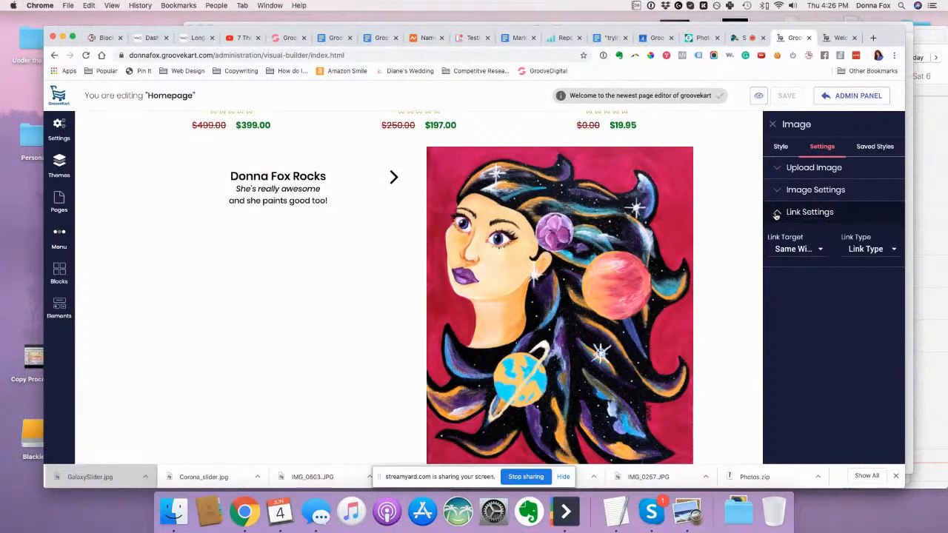
# - Link the painting image to the Galaxy Girl product using the Product link type, and save the homepage
pyautogui.click(854, 250)
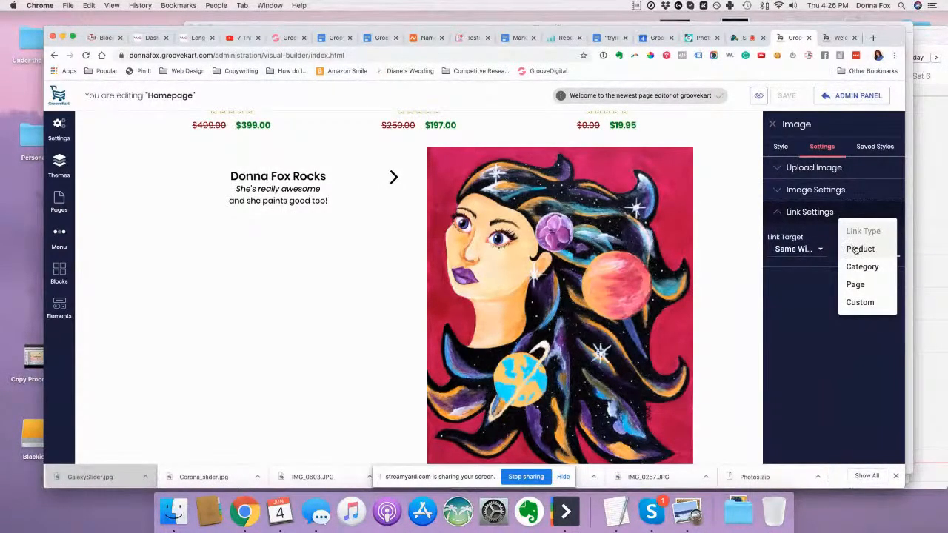
pyautogui.click(857, 250)
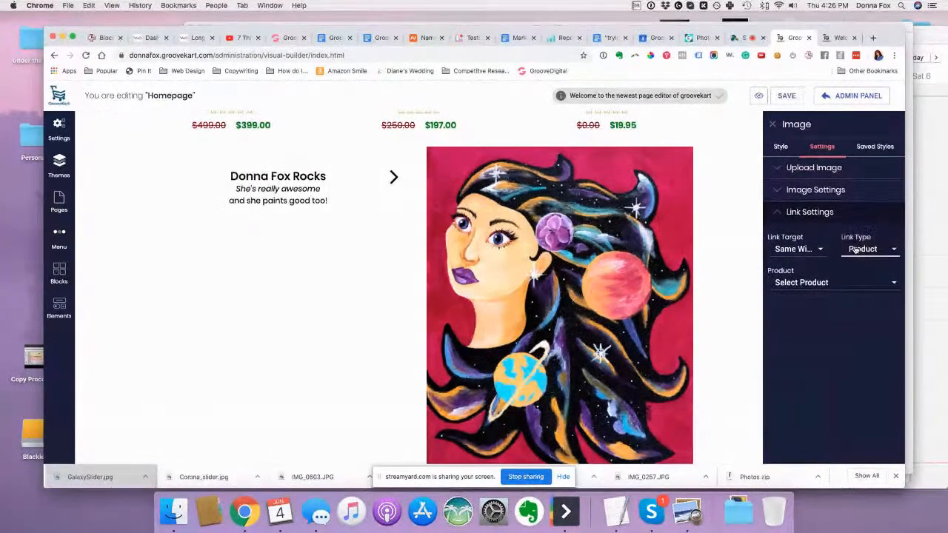
pyautogui.click(827, 283)
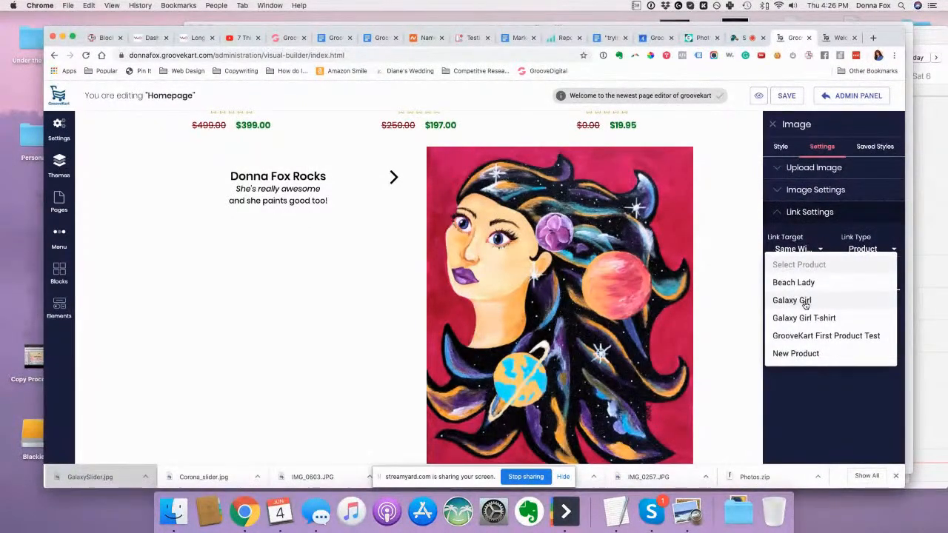
pyautogui.click(805, 302)
pyautogui.click(872, 249)
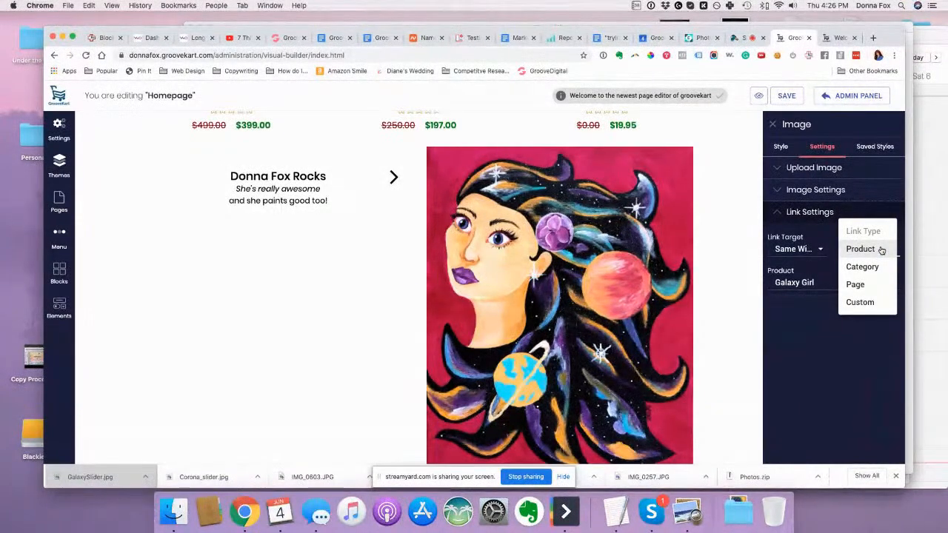
pyautogui.click(881, 251)
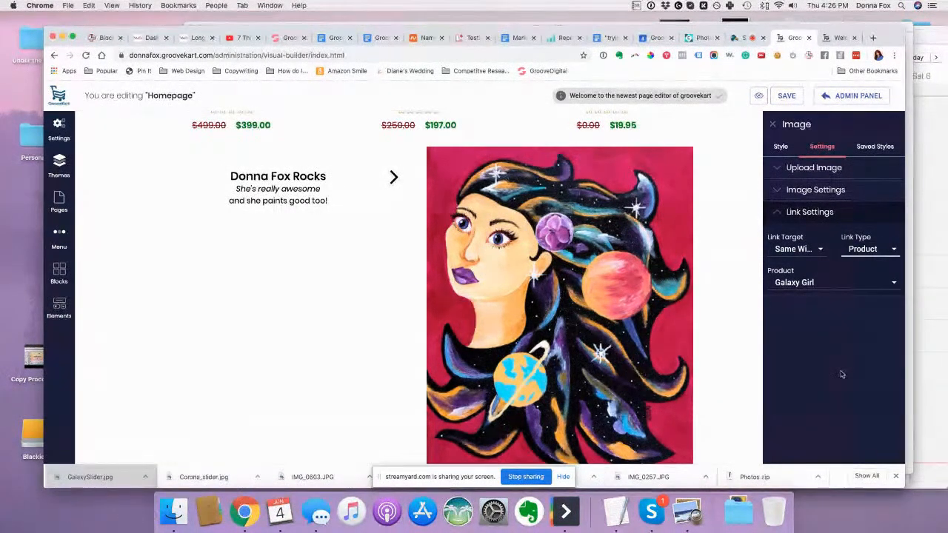
pyautogui.scroll(-1, 841, 374)
pyautogui.scroll(1, 841, 374)
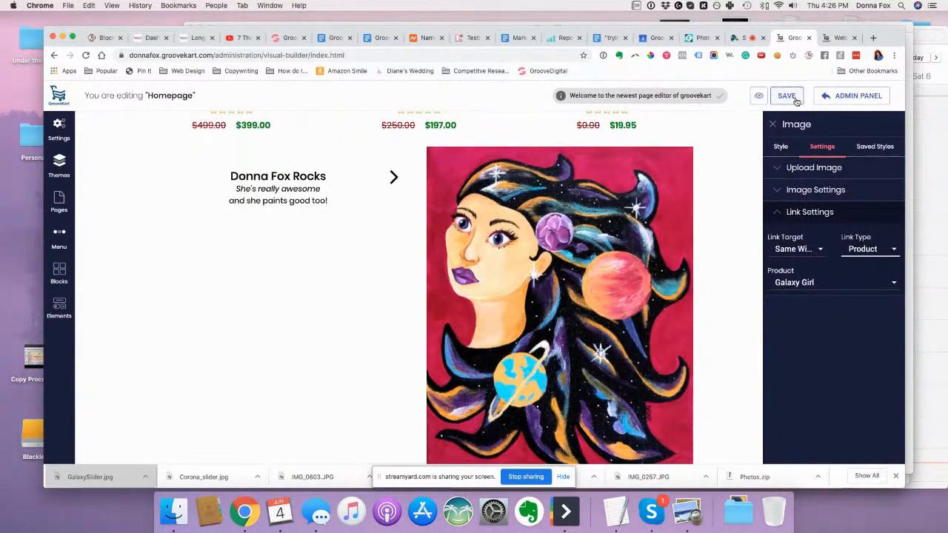
pyautogui.click(795, 100)
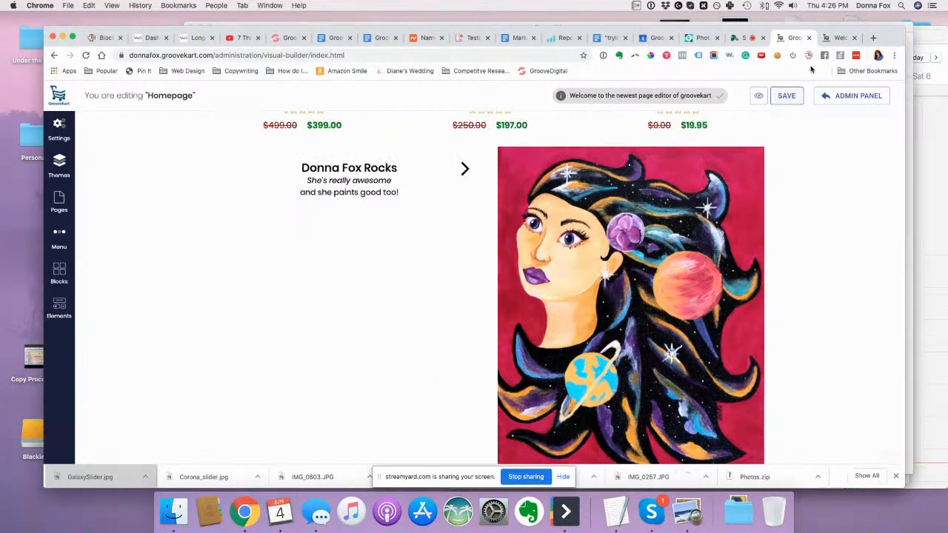
# - Reload the live donnafoxart.com homepage and follow the painting image's link to test it
pyautogui.click(839, 38)
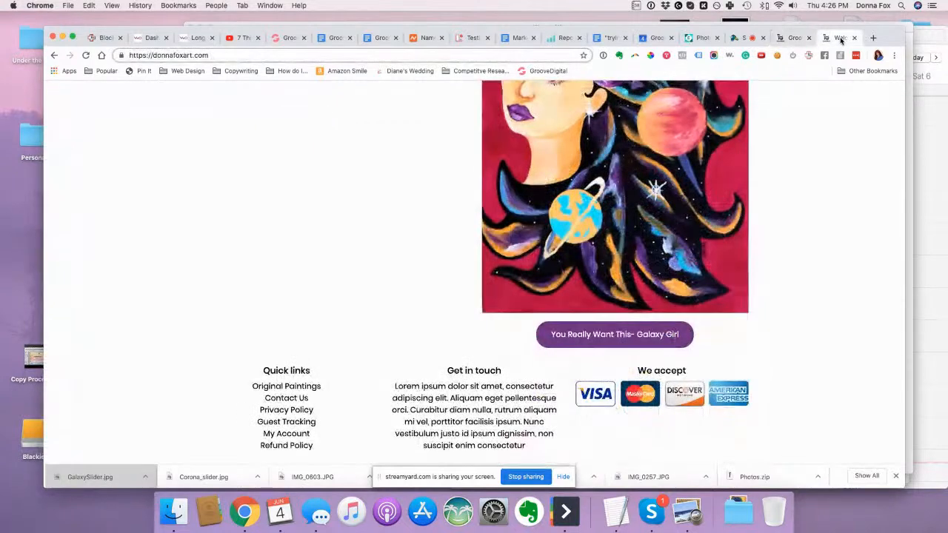
pyautogui.click(85, 56)
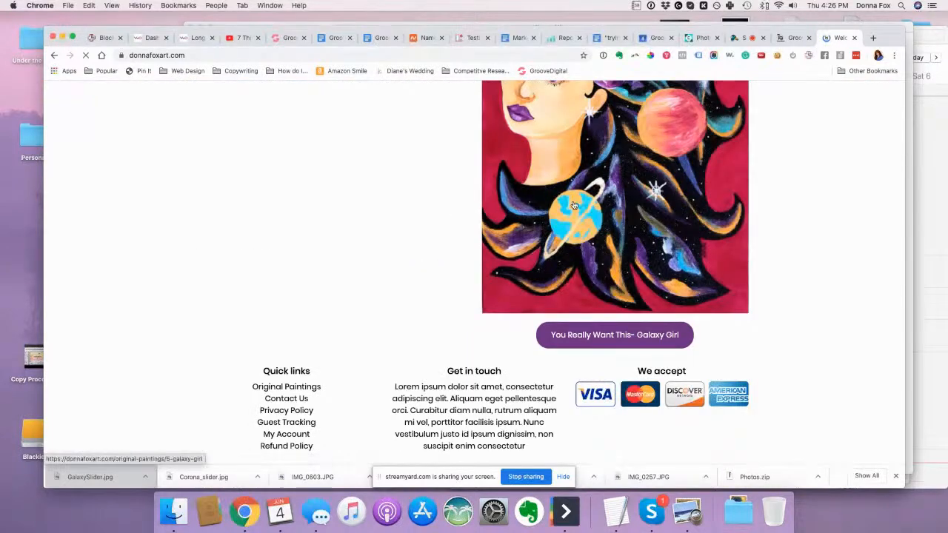
pyautogui.click(573, 206)
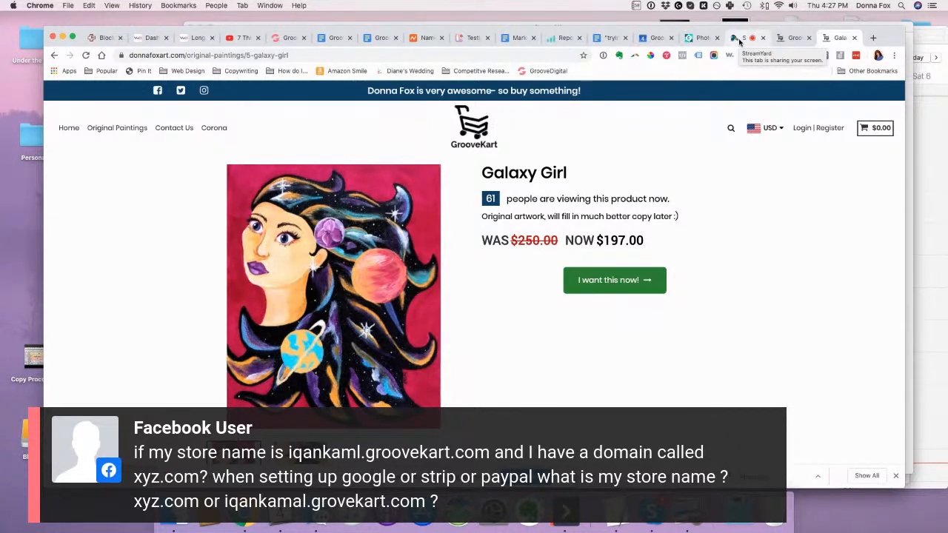
# - Return to the Homepage editor, and switch to the StreamYard studio to remove the shared screen from the broadcast
pyautogui.click(789, 41)
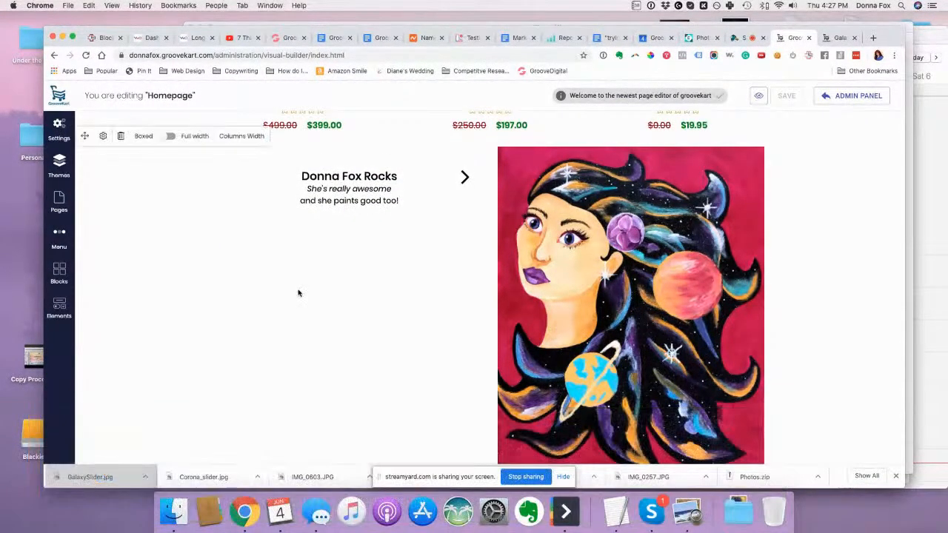
pyautogui.scroll(3, 299, 293)
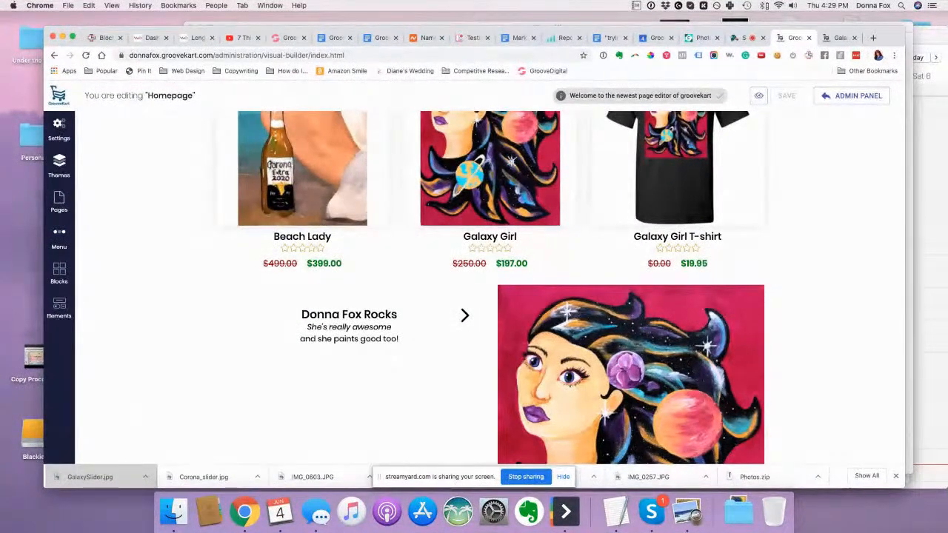
pyautogui.click(738, 40)
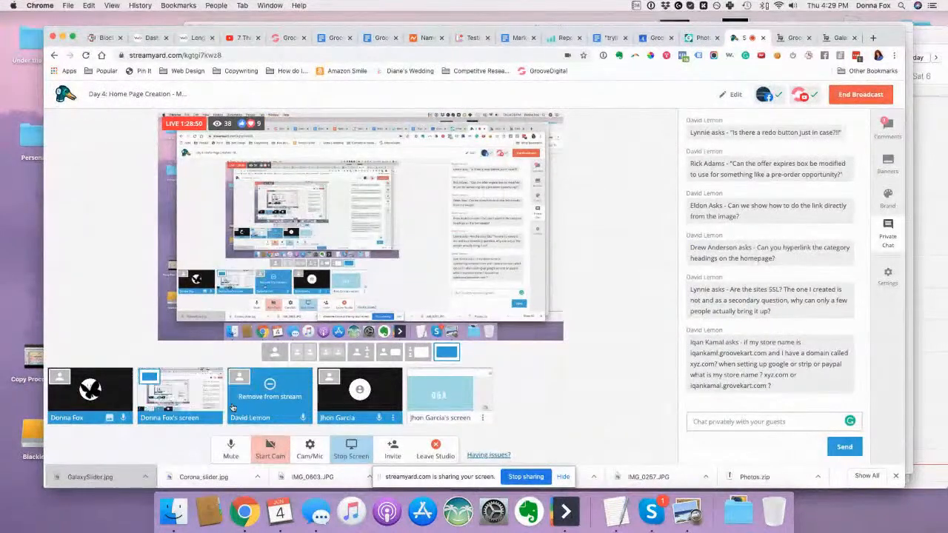
pyautogui.click(191, 401)
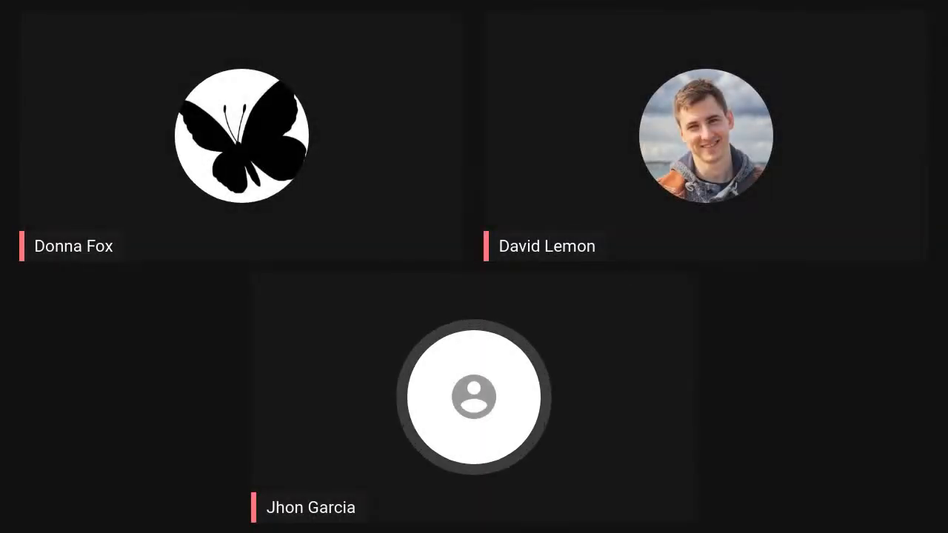